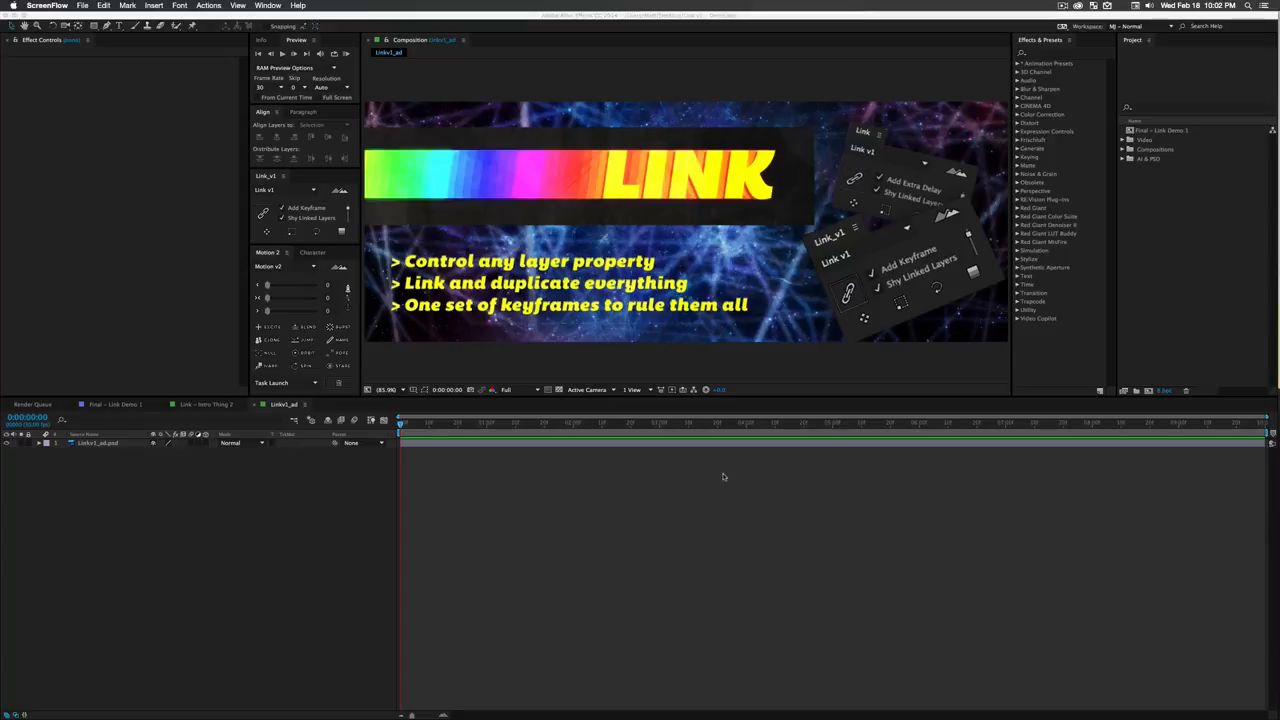
- Switch the After Effects timeline to the Link - Intro Thing 2 composition
{"action": "left_click", "coordinate": [196, 407]}
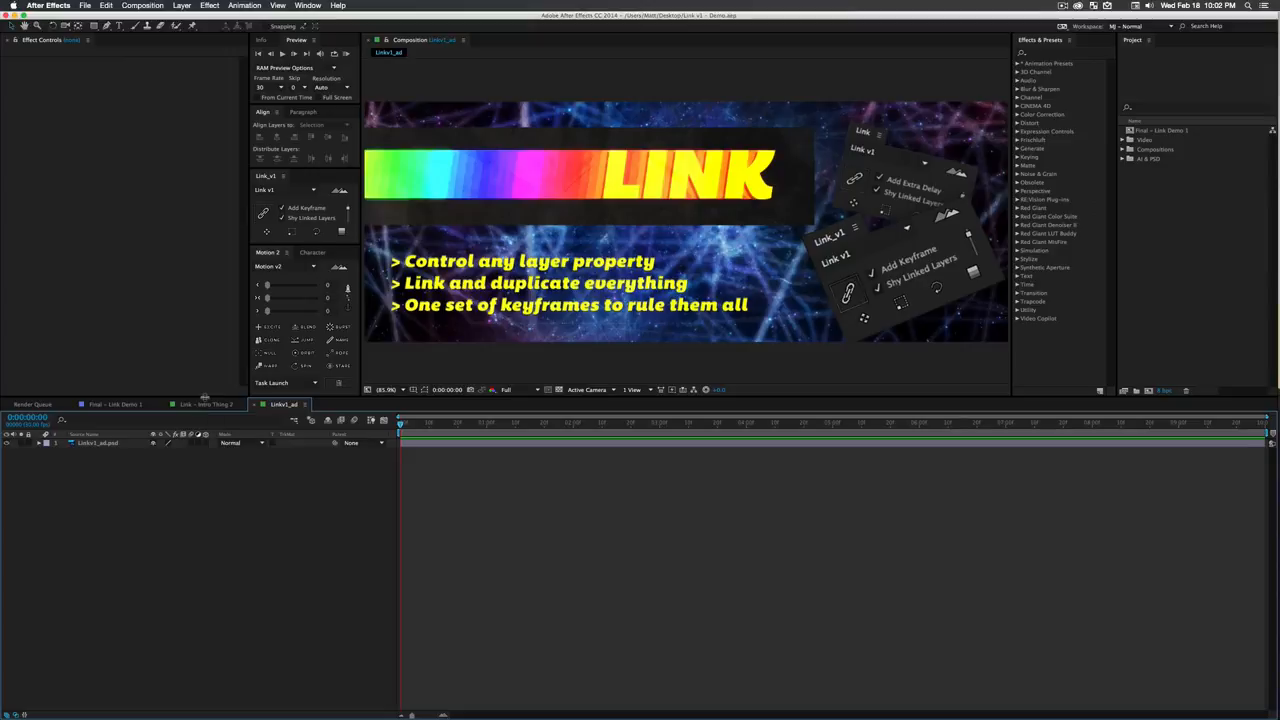
{"action": "left_click", "coordinate": [206, 404]}
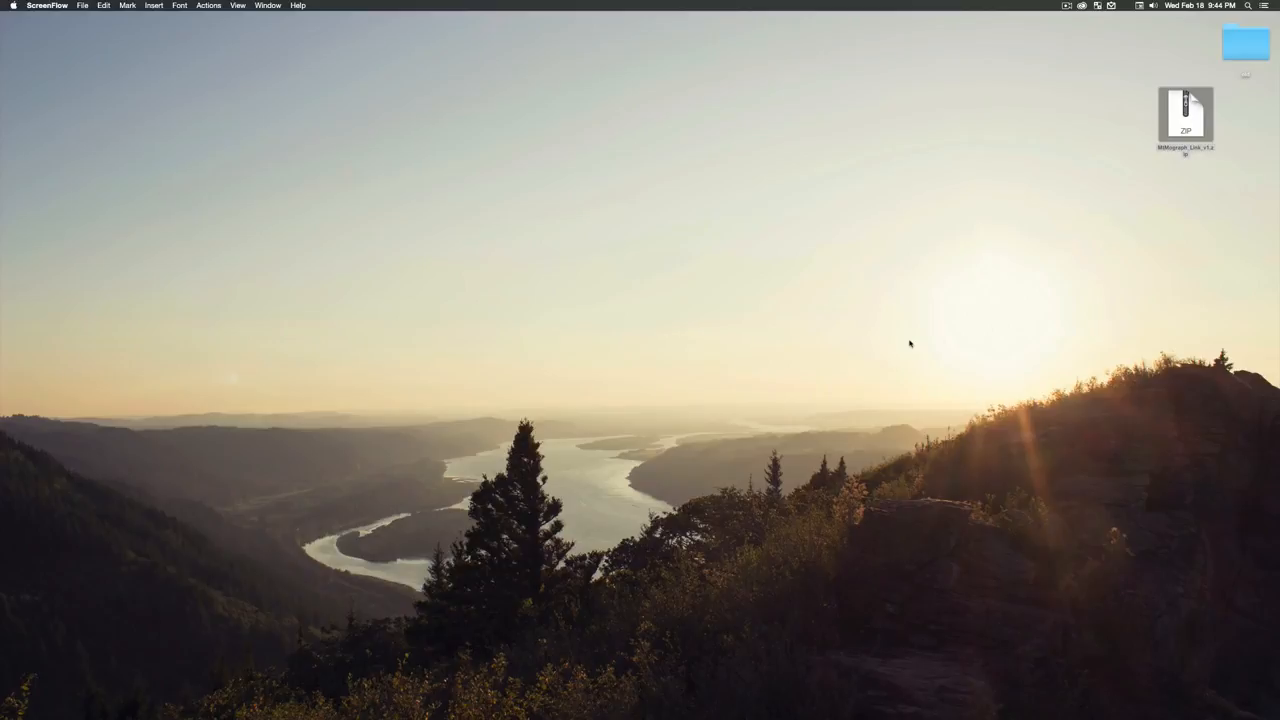
- Extract the MtMograph_Link_v1.zip archive on the desktop and open the extracted Mt Mograph - Link v1 folder
{"action": "left_click", "coordinate": [1116, 252]}
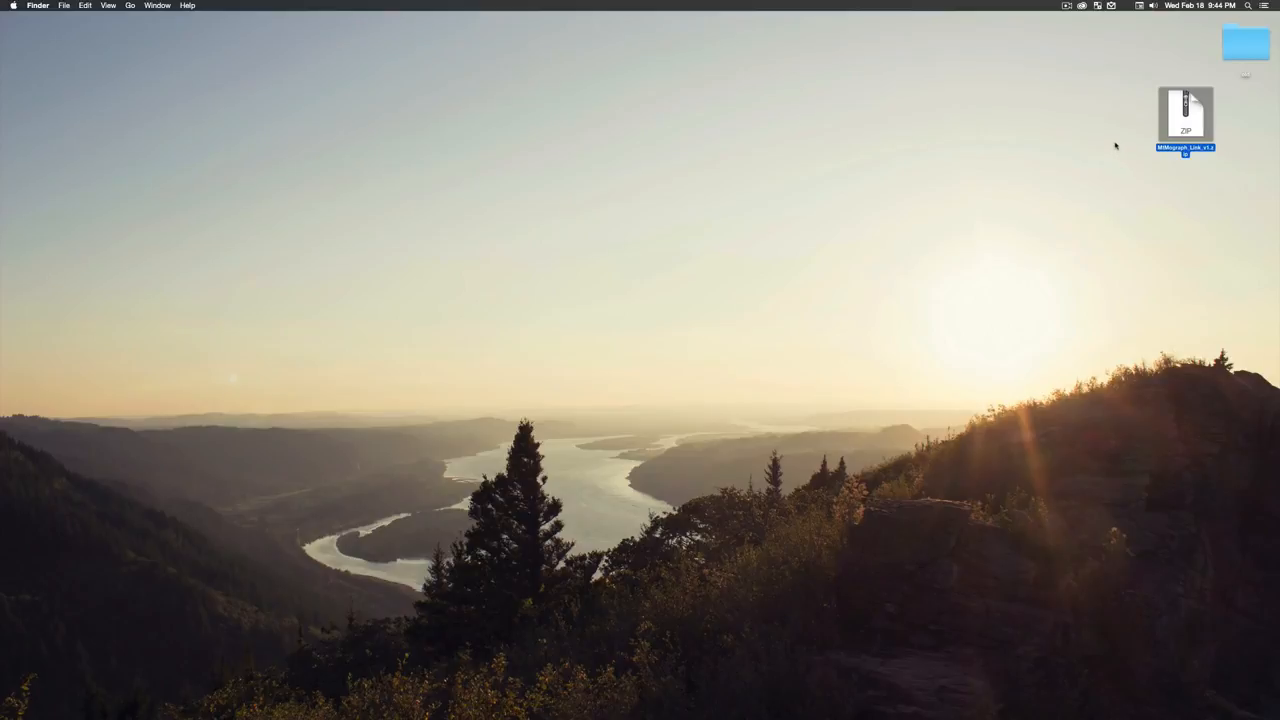
{"action": "left_click", "coordinate": [1116, 146]}
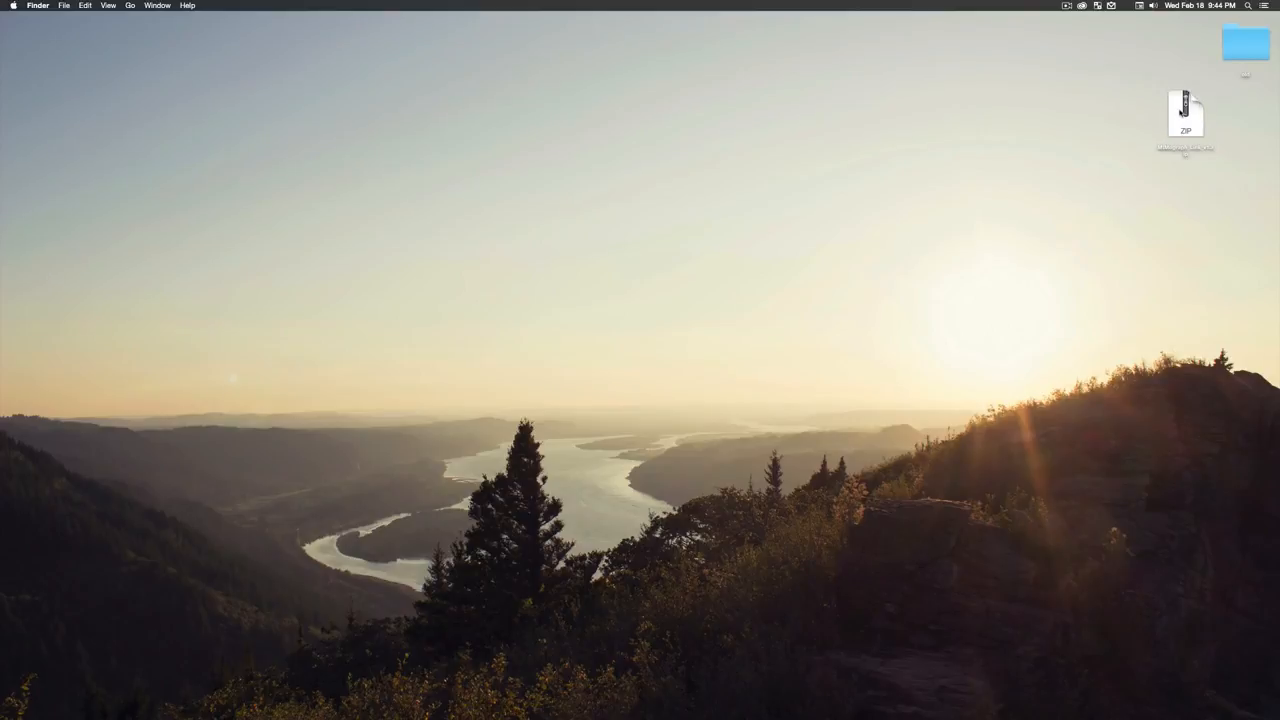
{"action": "double_click", "coordinate": [1188, 113]}
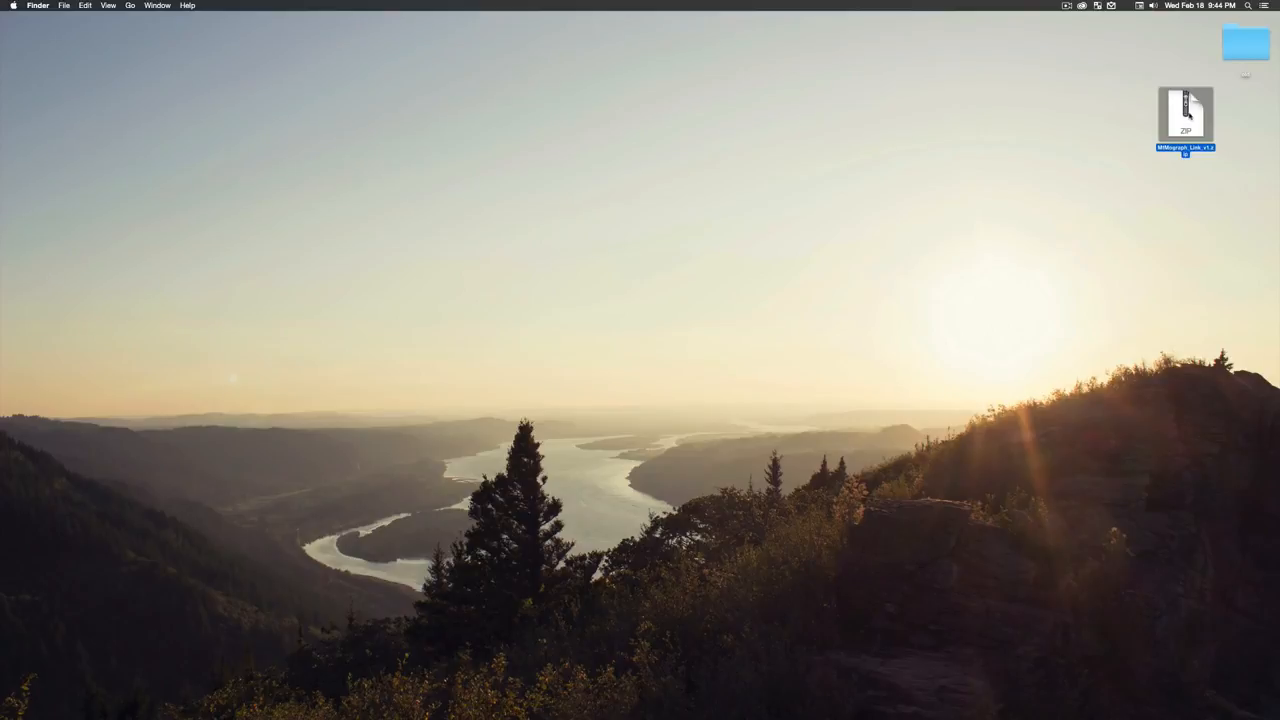
{"action": "left_click_drag", "start_coordinate": [1215, 133], "coordinate": [1150, 117]}
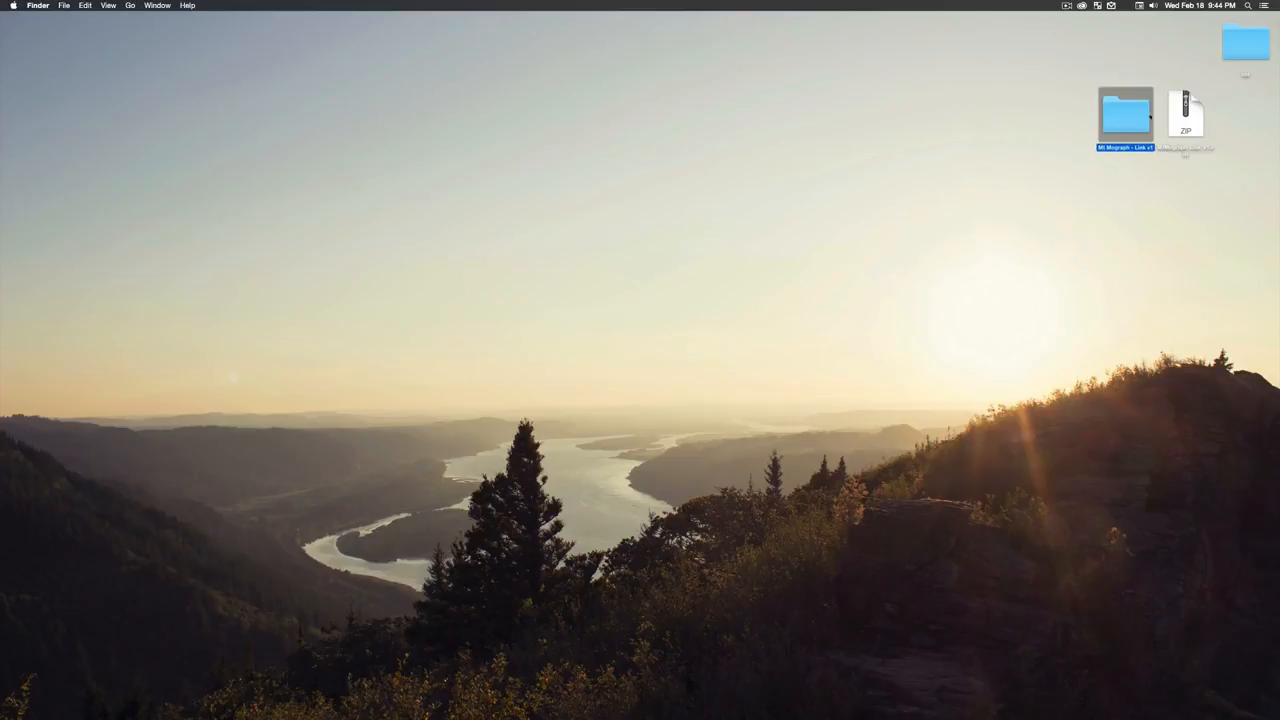
{"action": "double_click", "coordinate": [1124, 110]}
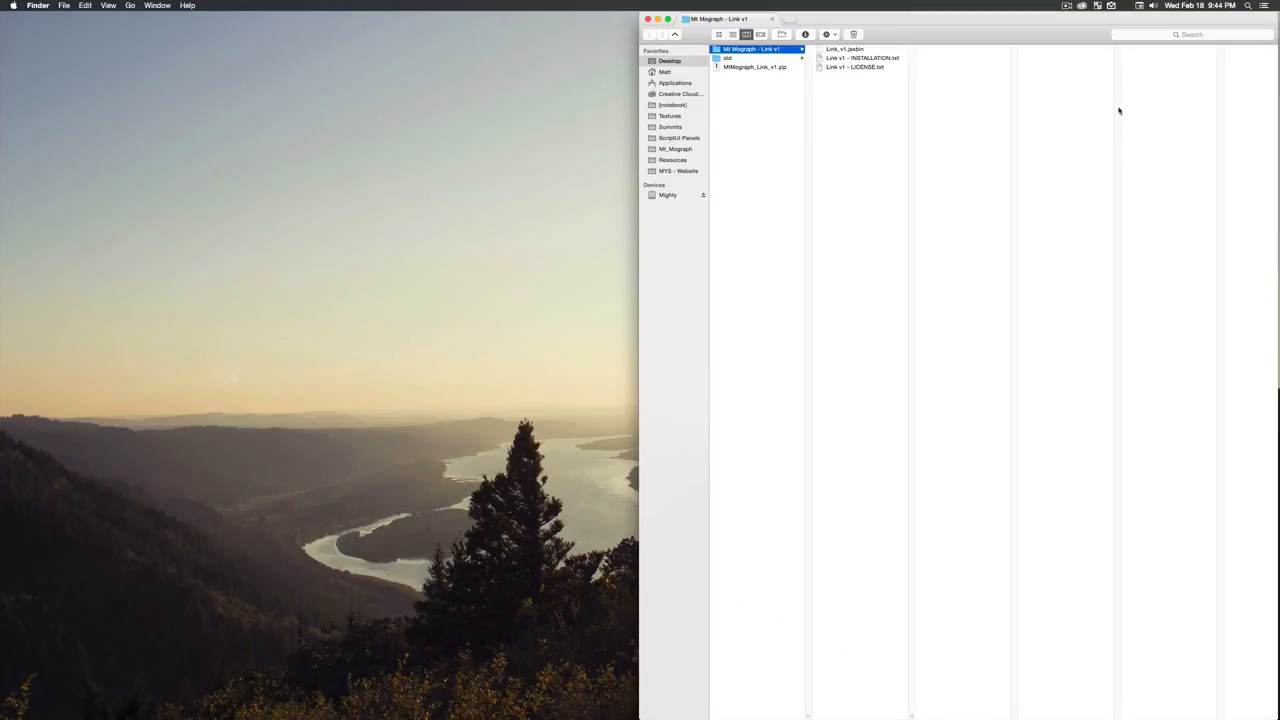
- Look through the extracted files, previewing the Link v1 - INSTALLATION.txt and Link v1 - LICENSE.txt documents
{"action": "left_click", "coordinate": [843, 49]}
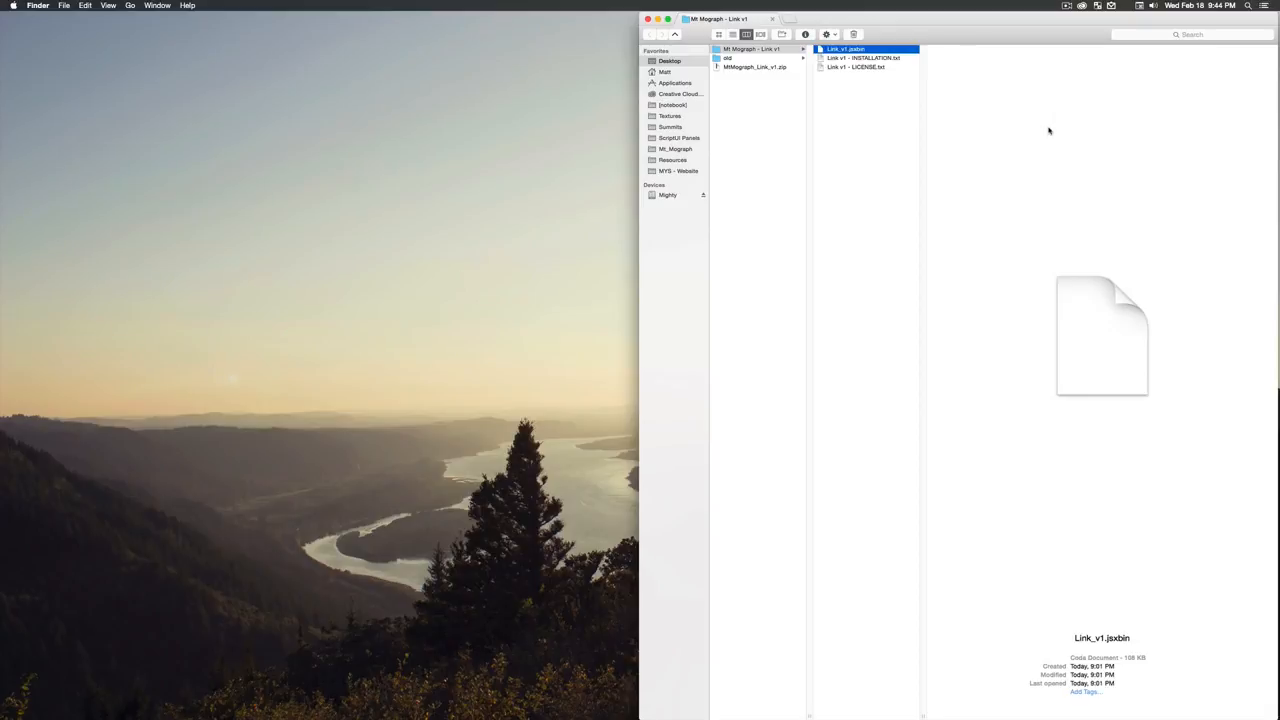
{"action": "key", "text": "Down"}
{"action": "key", "text": "space"}
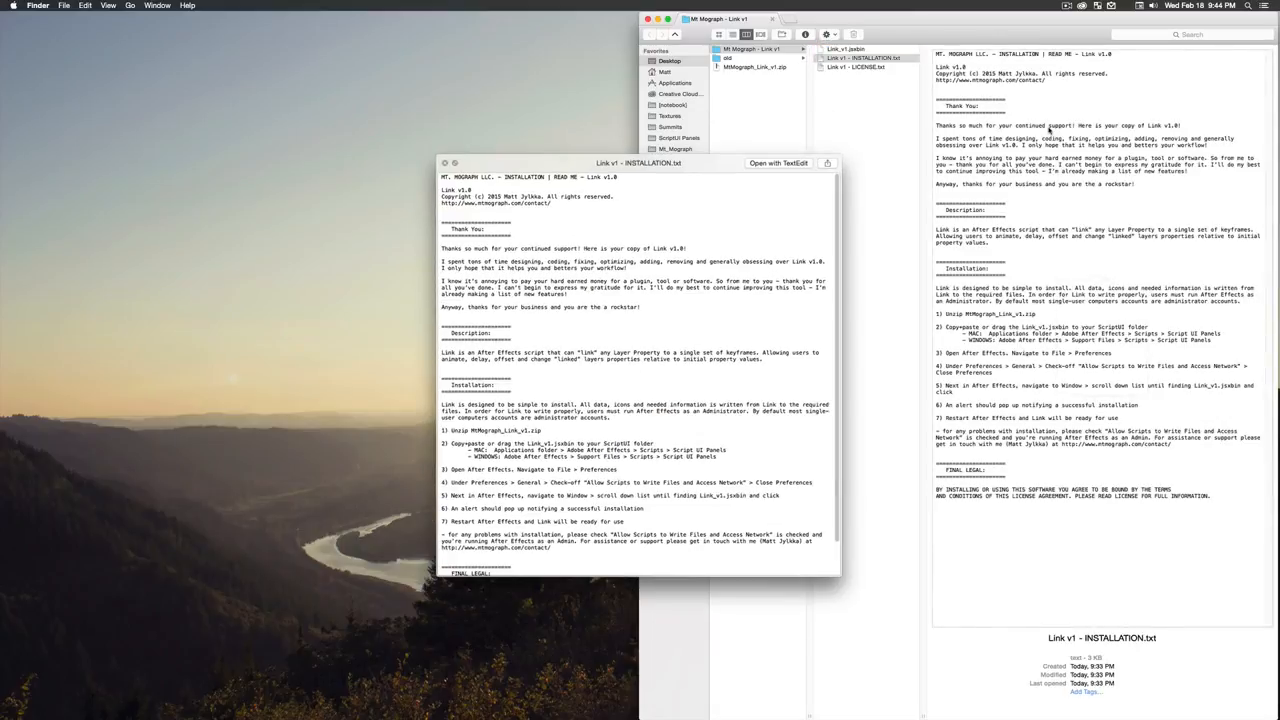
{"action": "scroll", "coordinate": [520, 367], "scroll_direction": "down", "scroll_amount": 3}
{"action": "scroll", "coordinate": [522, 367], "scroll_direction": "up", "scroll_amount": 2}
{"action": "scroll", "coordinate": [528, 370], "scroll_direction": "down", "scroll_amount": 2}
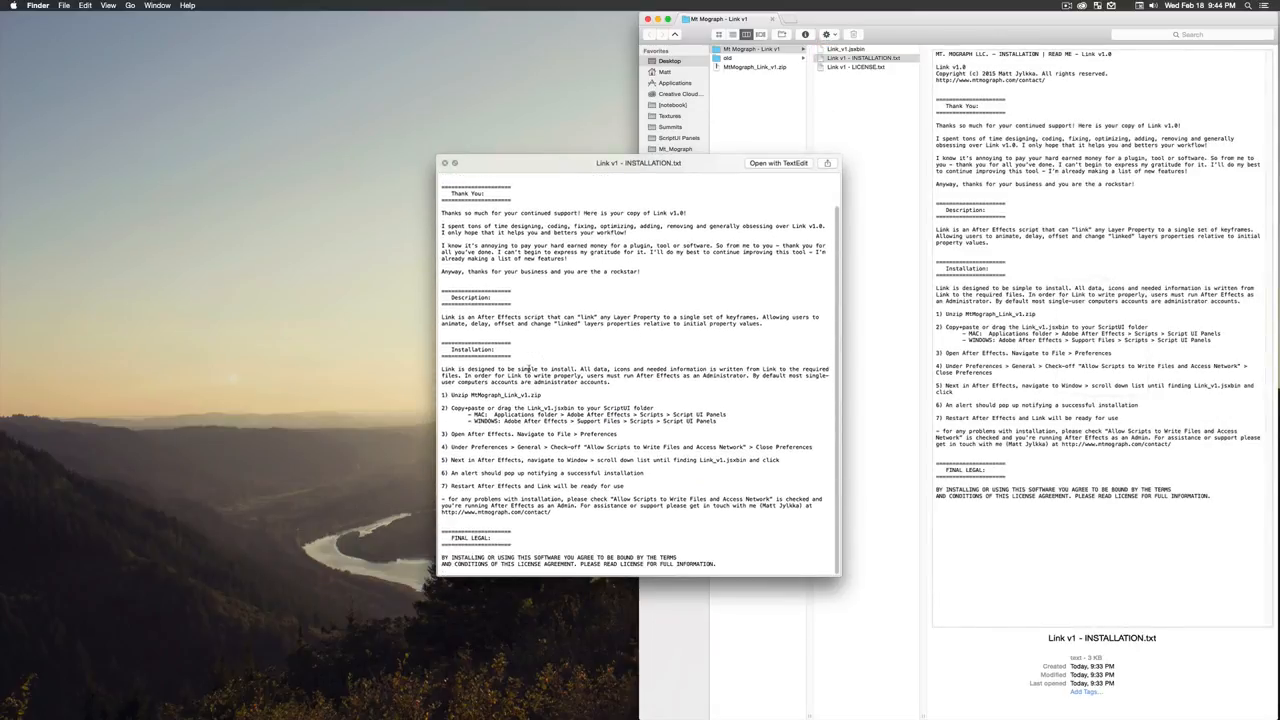
{"action": "key", "text": "space"}
{"action": "key", "text": "Down"}
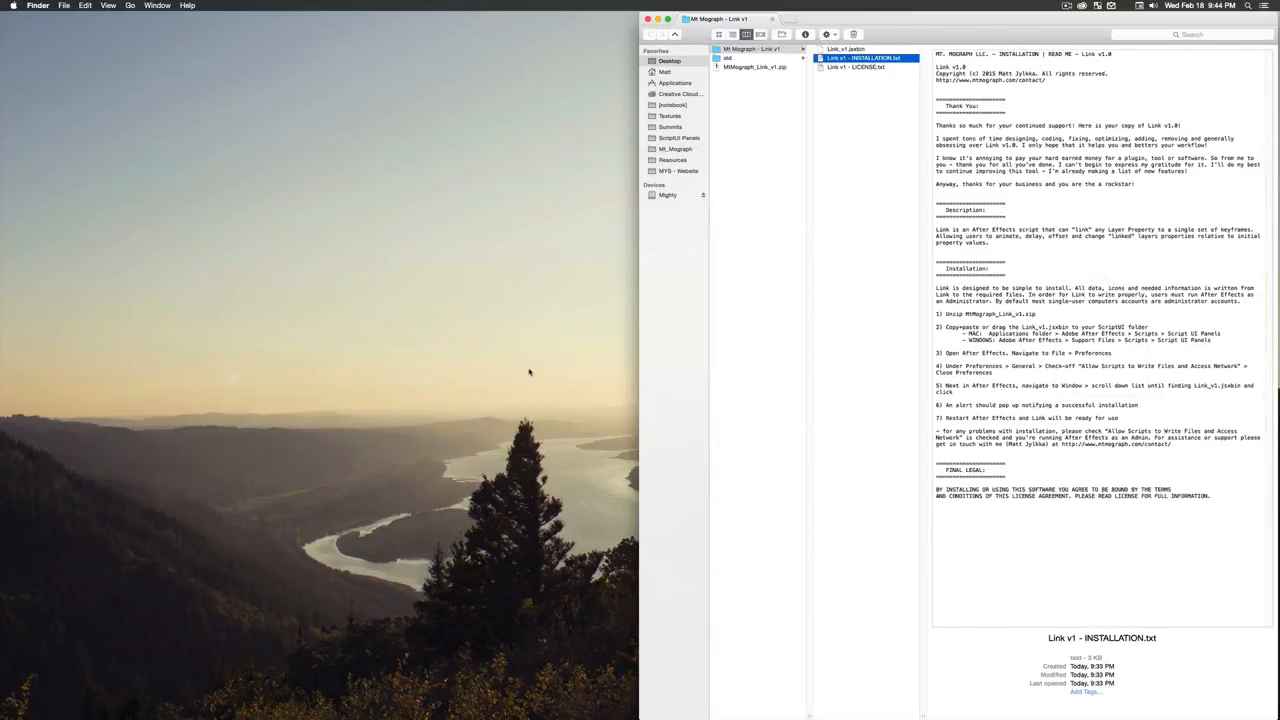
{"action": "key", "text": "space"}
{"action": "key", "text": "space"}
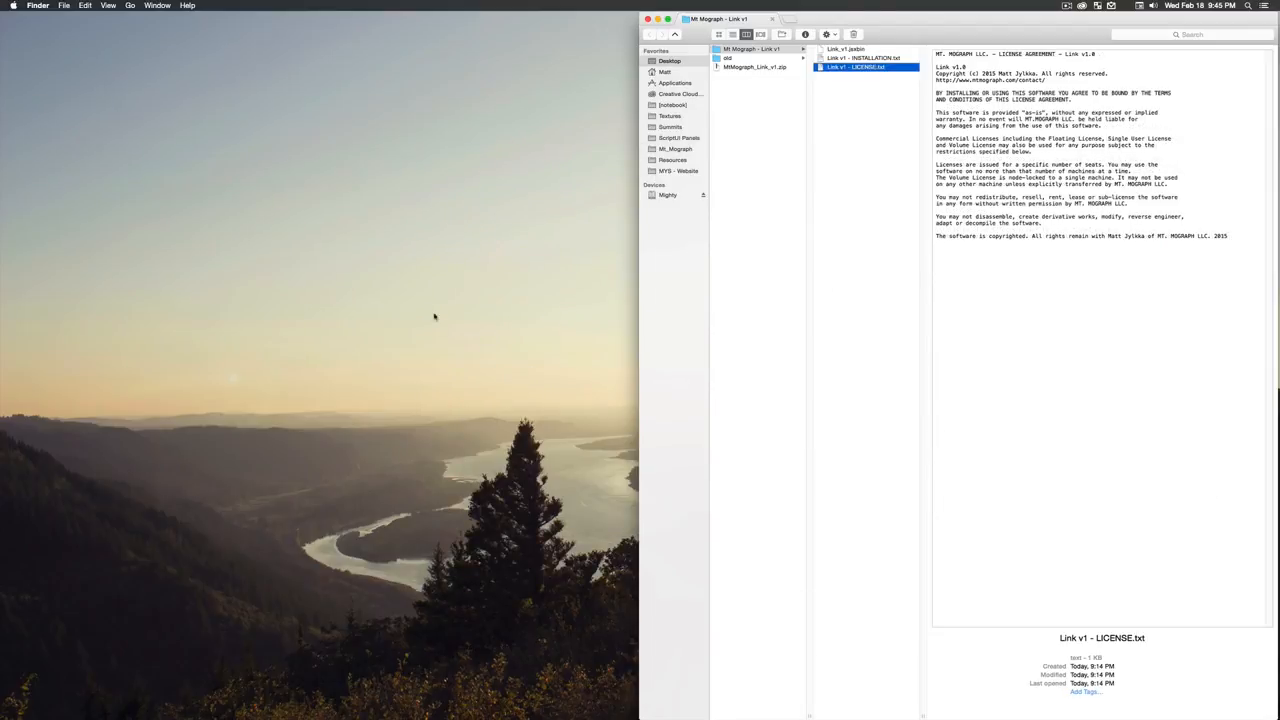
- Open Applications in a second Finder window beside the first and browse to Adobe After Effects CC 2014 > Scripts > ScriptUI Panels
{"action": "right_click", "coordinate": [675, 82]}
{"action": "left_click", "coordinate": [760, 88]}
{"action": "left_click_drag", "start_coordinate": [810, 18], "coordinate": [68, 18]}
{"action": "scroll", "coordinate": [150, 340], "scroll_direction": "down", "scroll_amount": 10}
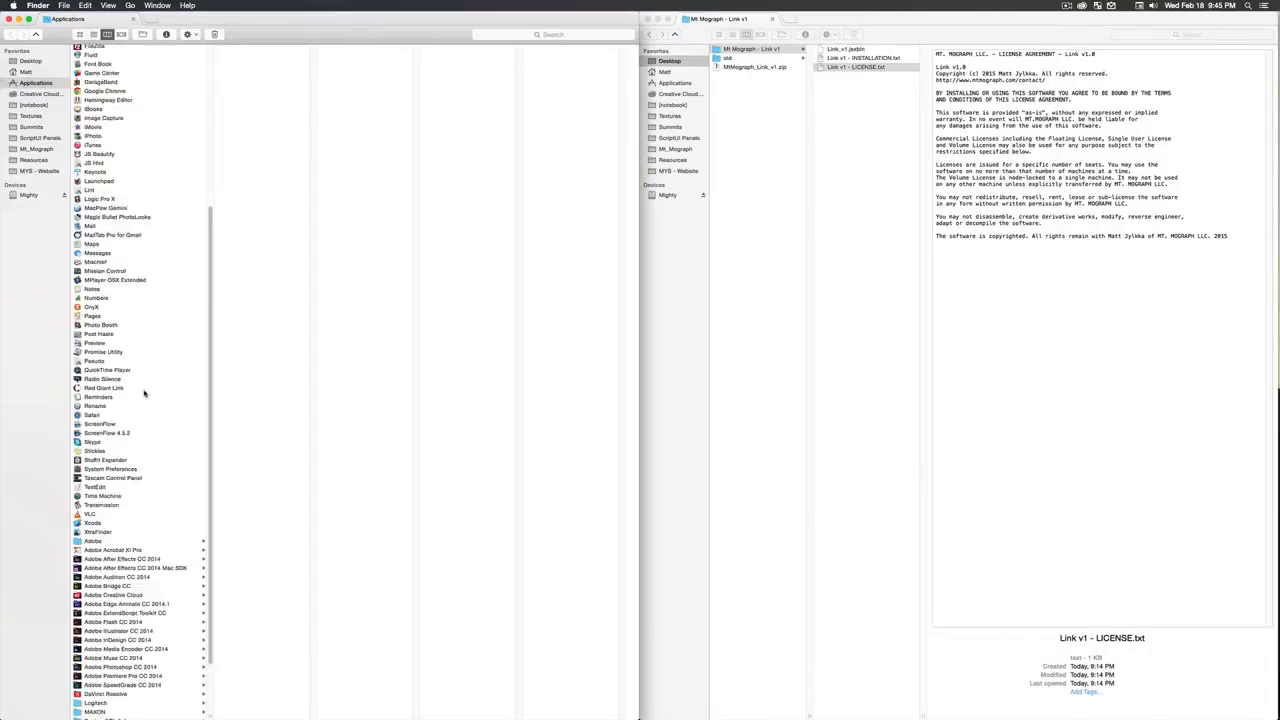
{"action": "left_click", "coordinate": [138, 491]}
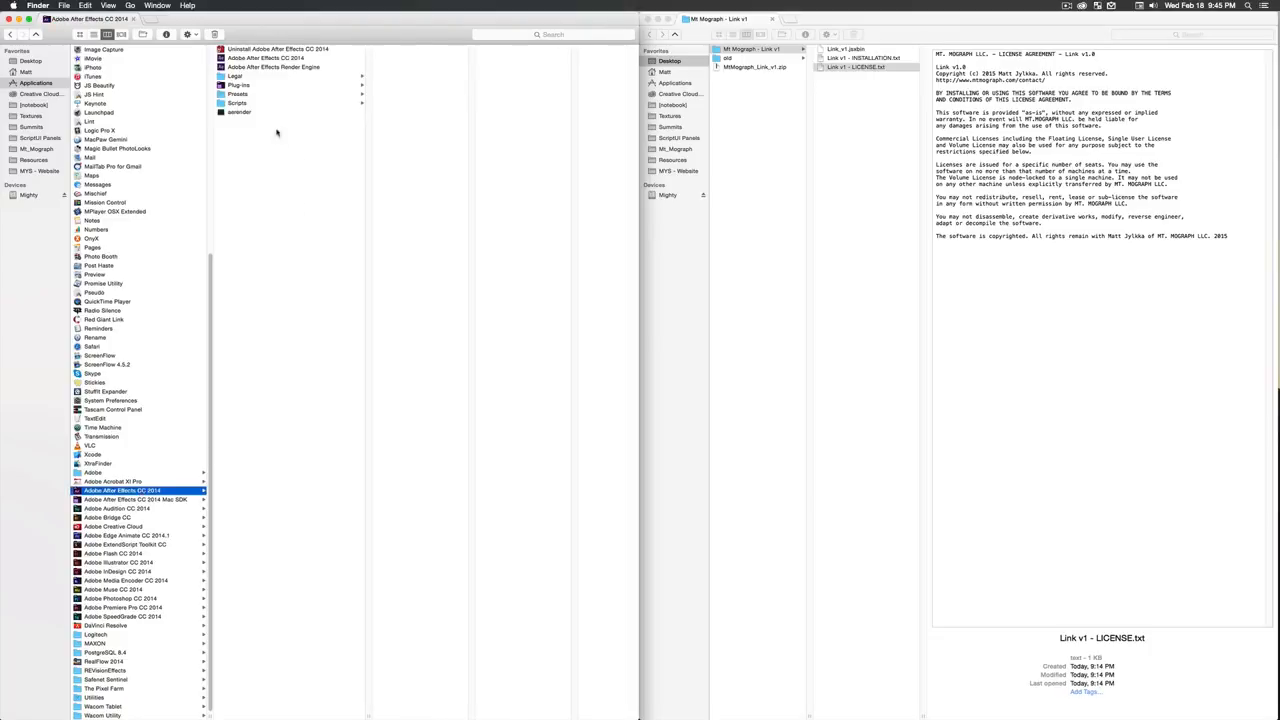
{"action": "left_click", "coordinate": [237, 103]}
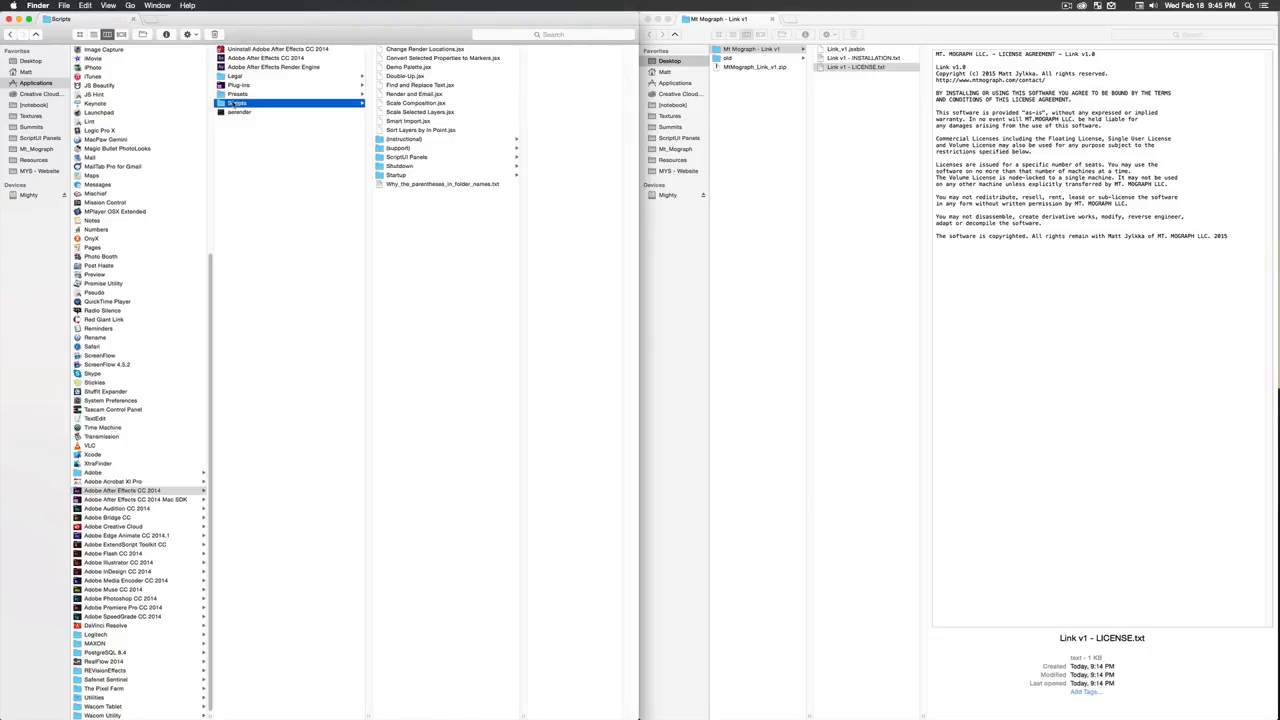
{"action": "left_click", "coordinate": [418, 157]}
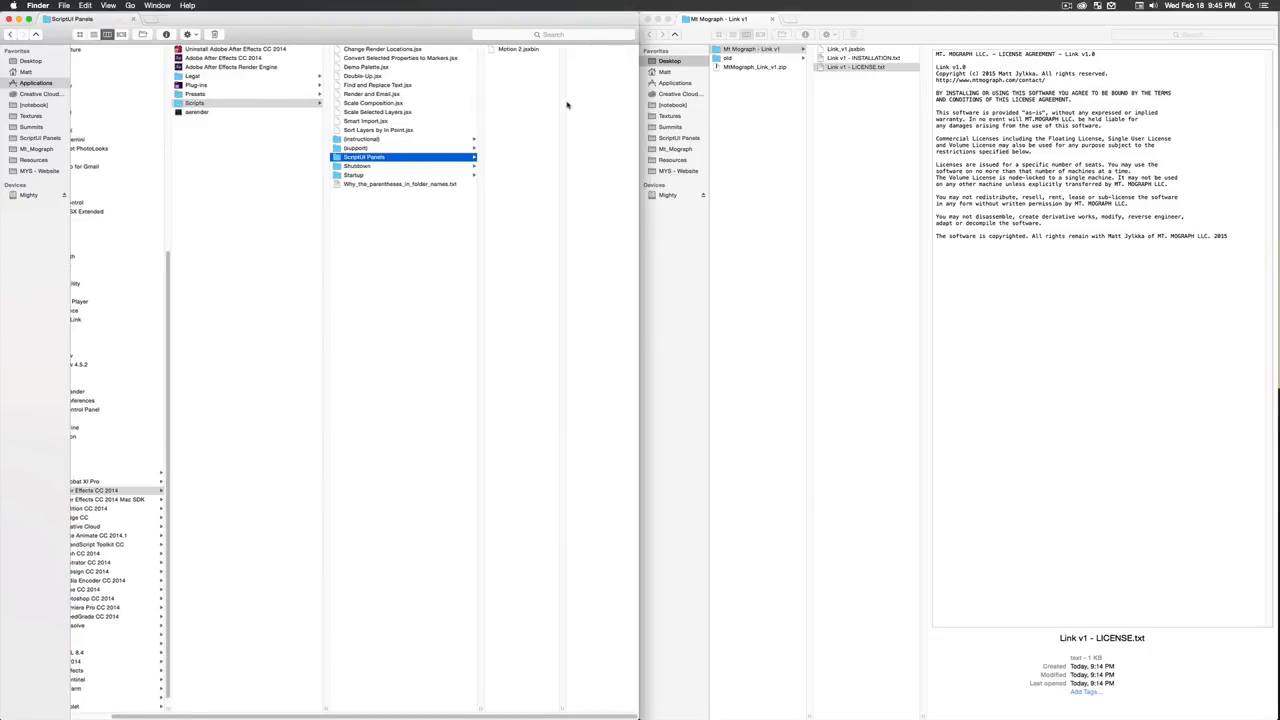
- Move Link_v1.jsxbin from the Mt Mograph - Link v1 folder into the ScriptUI Panels folder, and close both Finder windows
{"action": "left_click", "coordinate": [849, 49]}
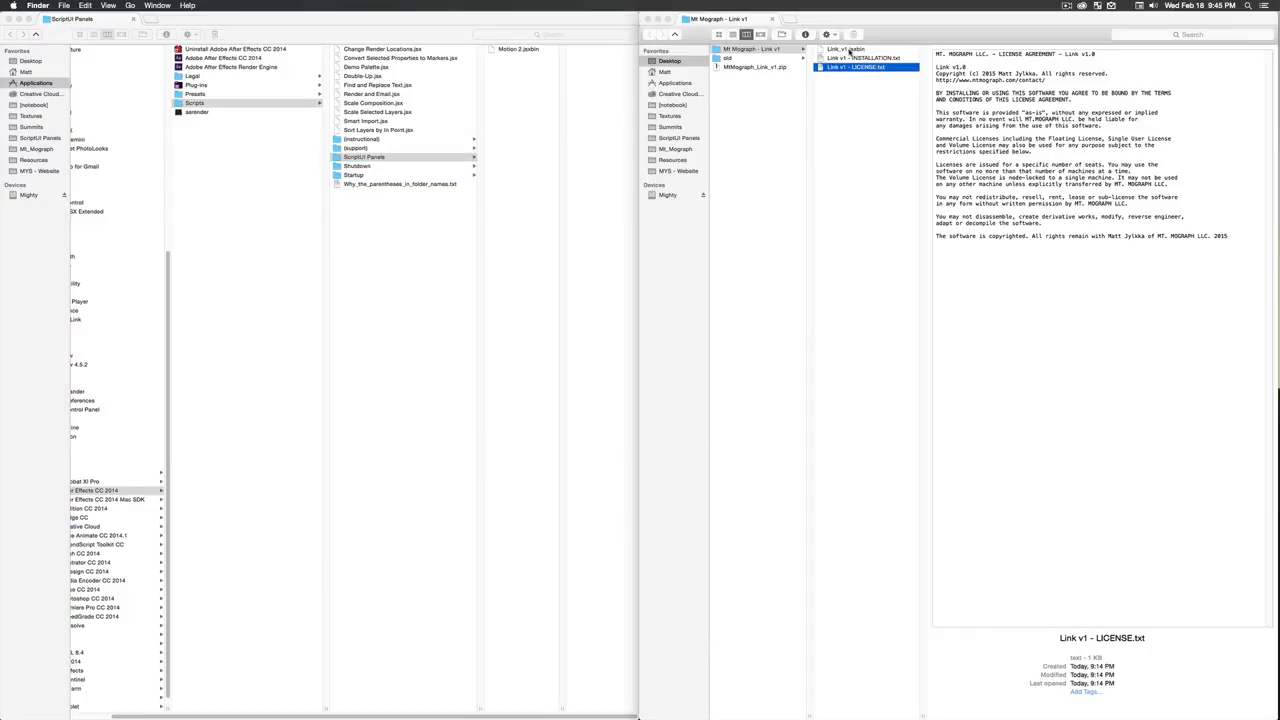
{"action": "left_click", "coordinate": [844, 50]}
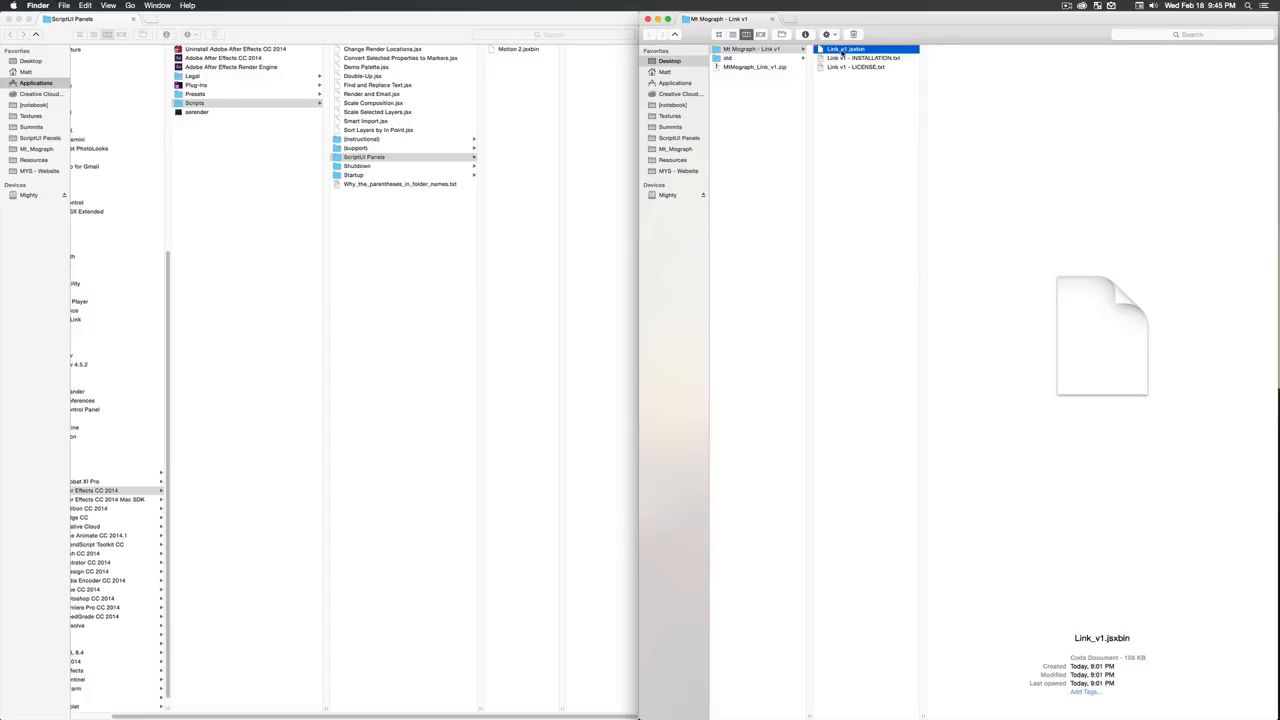
{"action": "left_click_drag", "start_coordinate": [843, 54], "coordinate": [523, 89]}
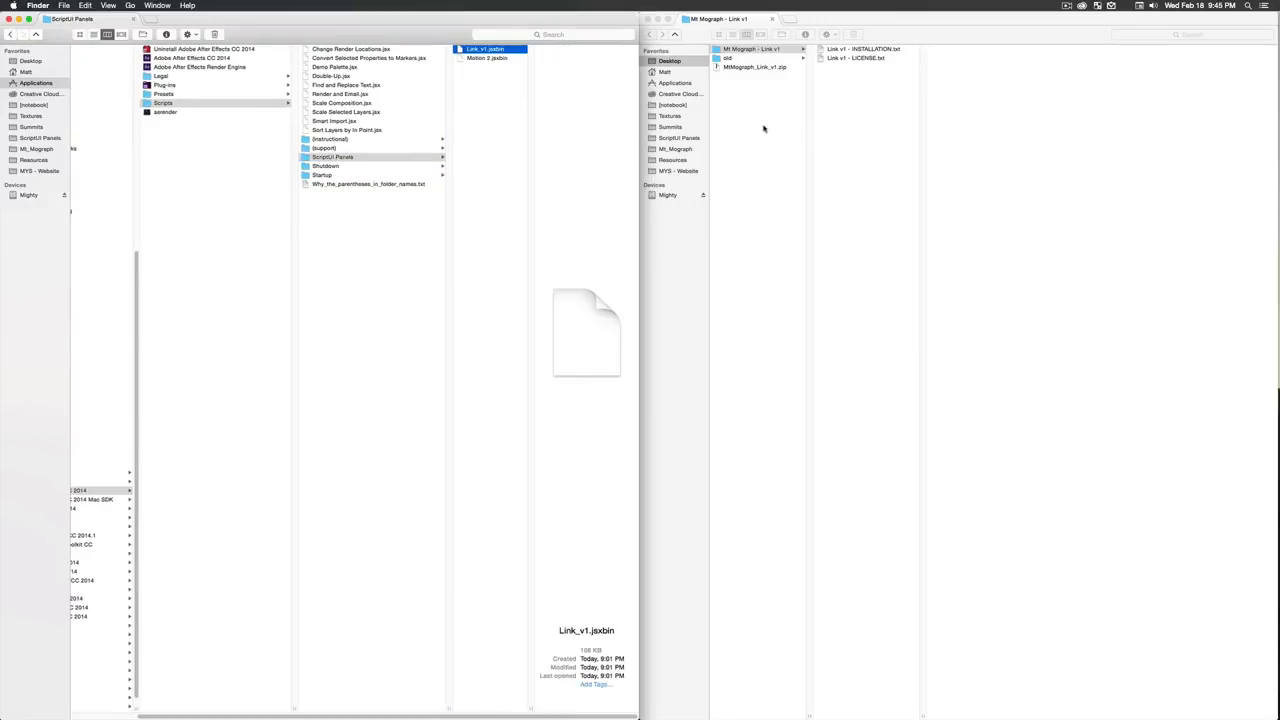
{"action": "left_click", "coordinate": [652, 26]}
{"action": "left_click", "coordinate": [647, 18]}
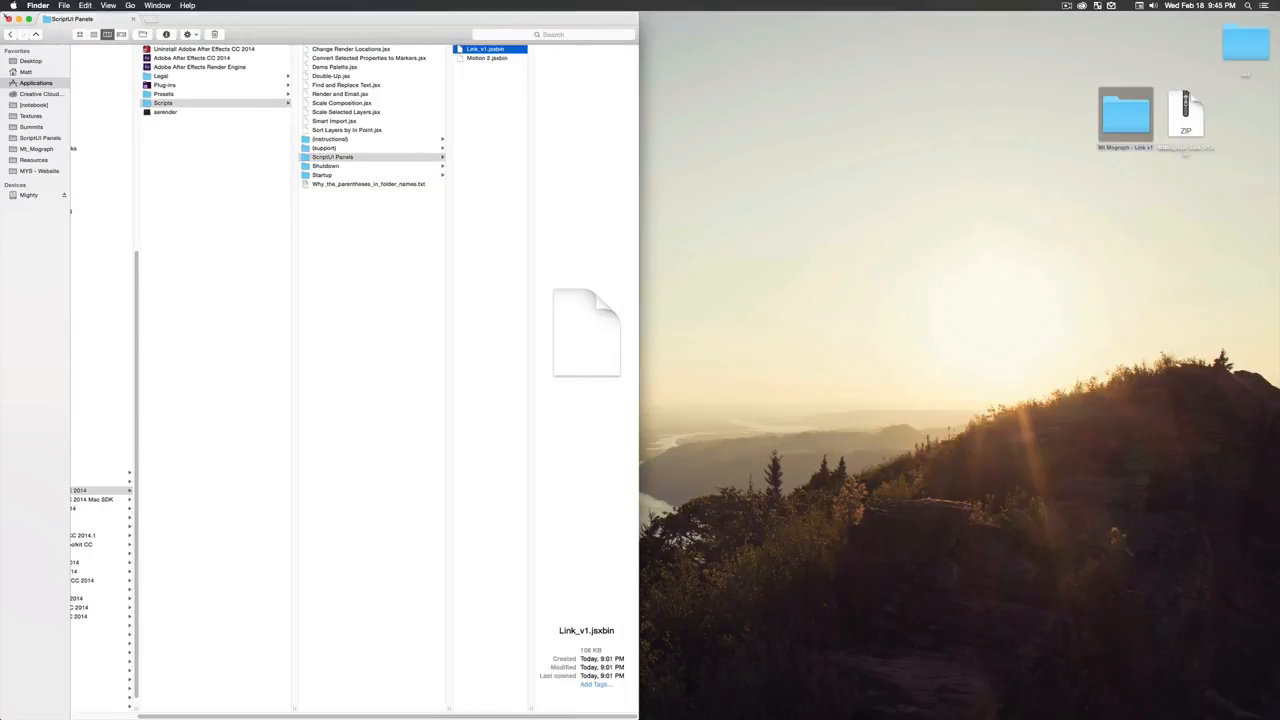
{"action": "left_click", "coordinate": [8, 19]}
{"action": "left_click_drag", "start_coordinate": [326, 128], "coordinate": [578, 228]}
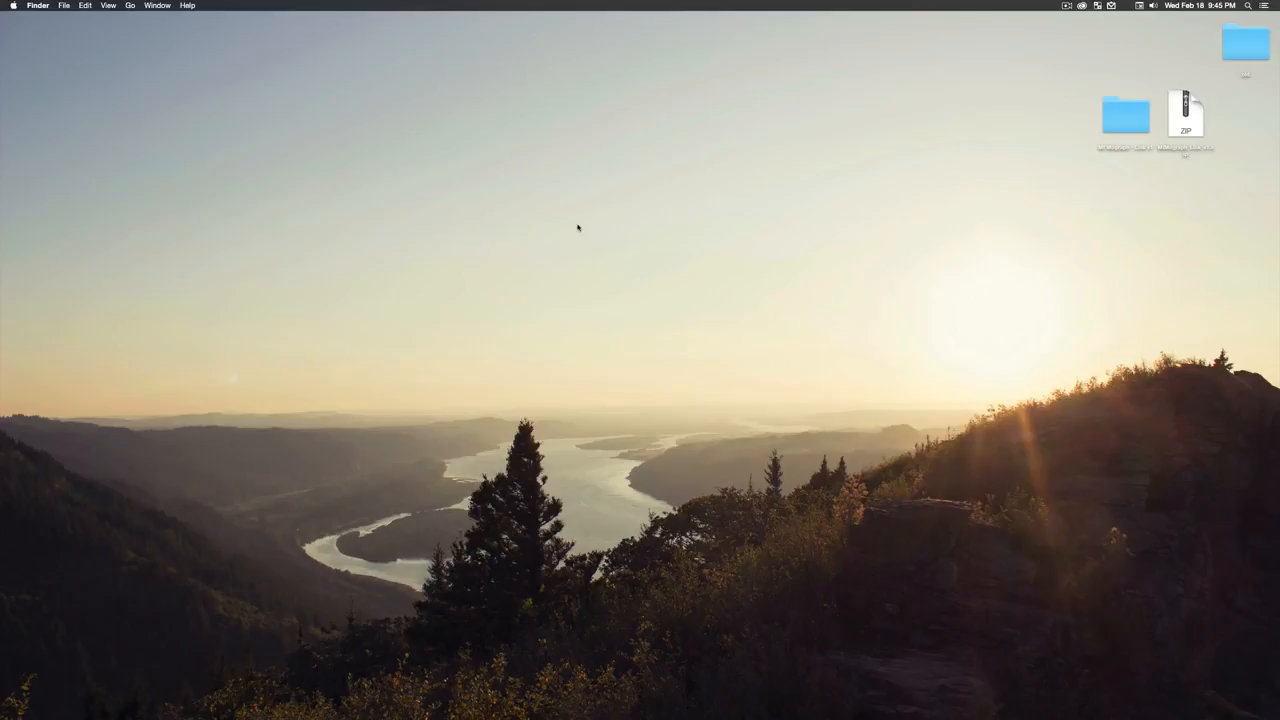
- Search the app launcher for "after" and launch Adobe After Effects CC 2014
{"action": "key", "text": "alt+space"}
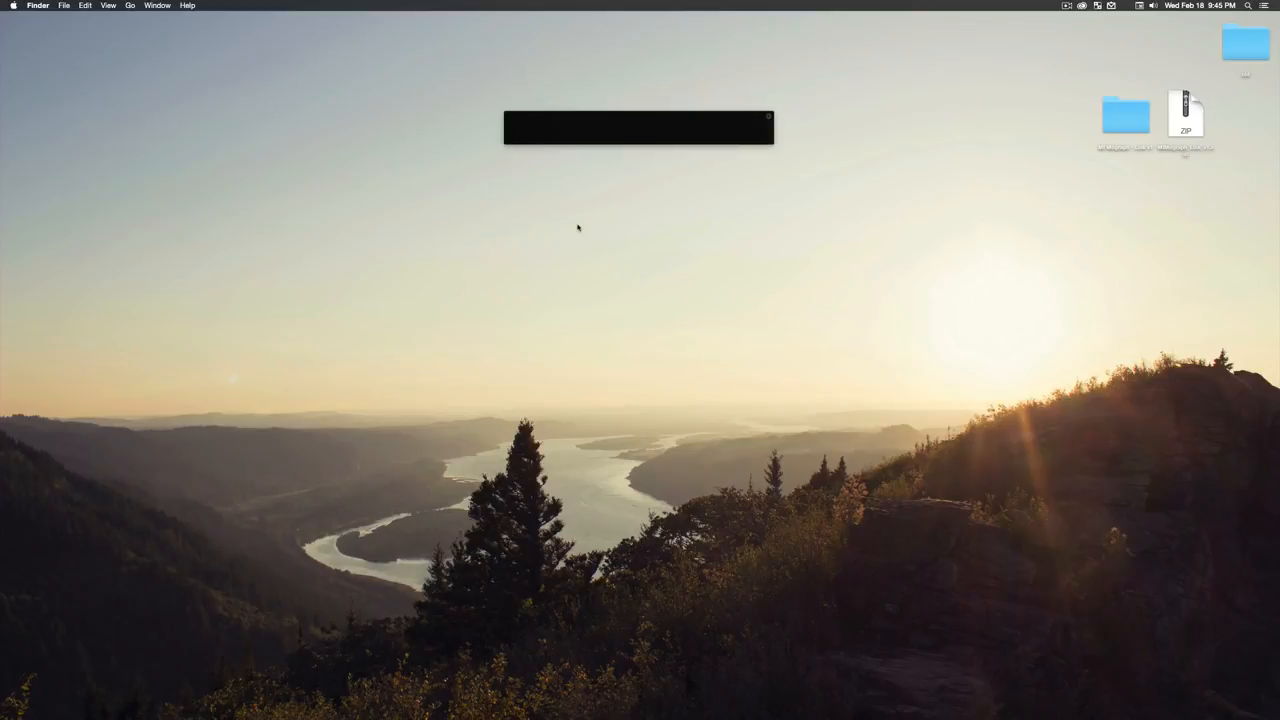
{"action": "type", "text": "after"}
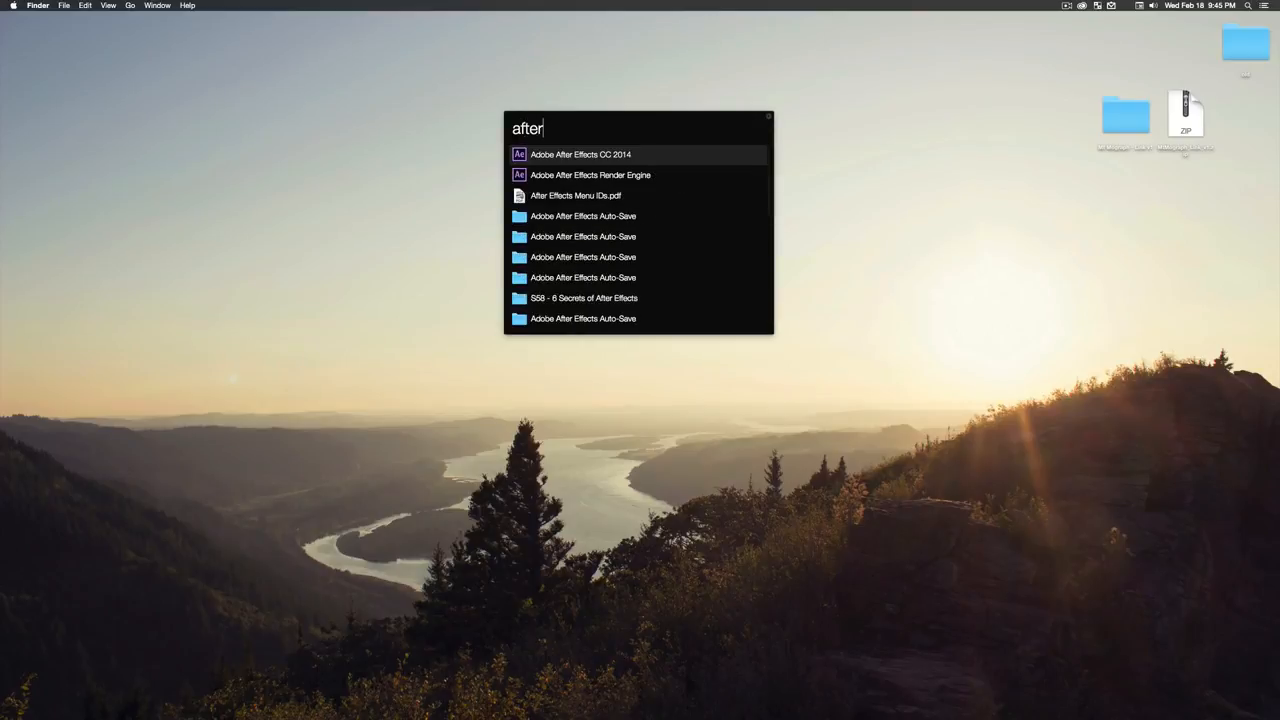
{"action": "key", "text": "Return"}
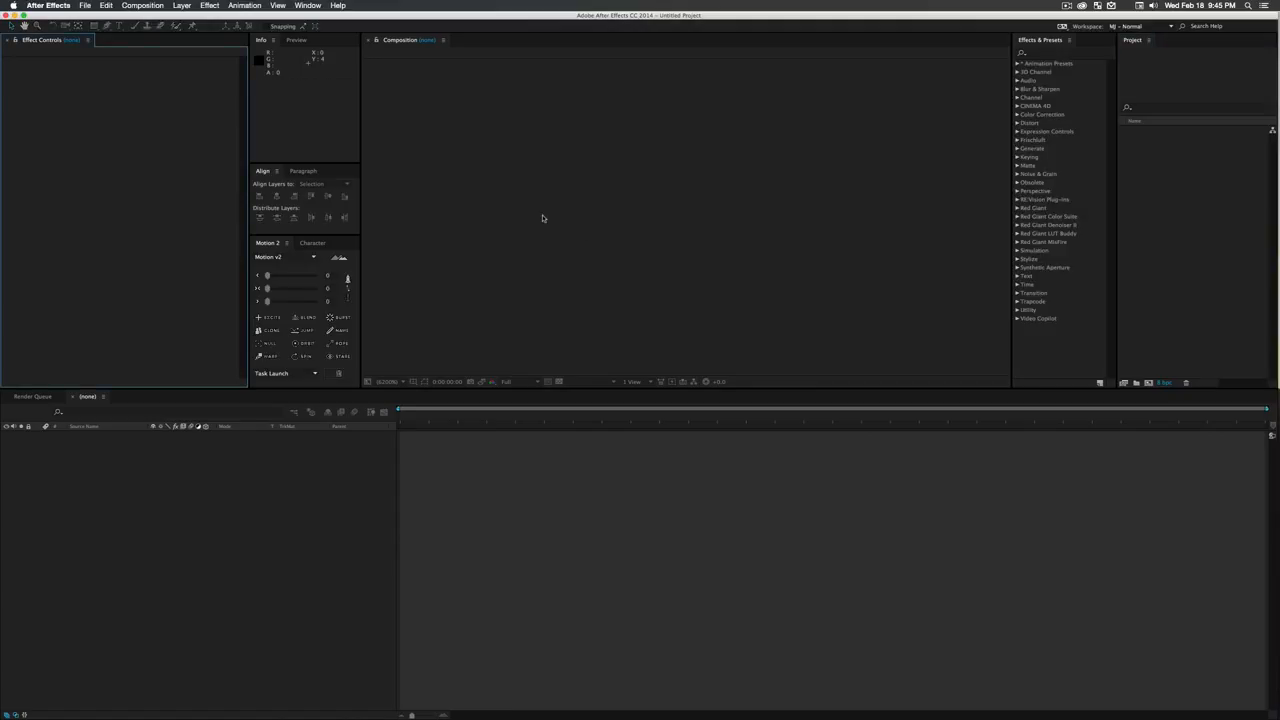
{"action": "left_click", "coordinate": [565, 200]}
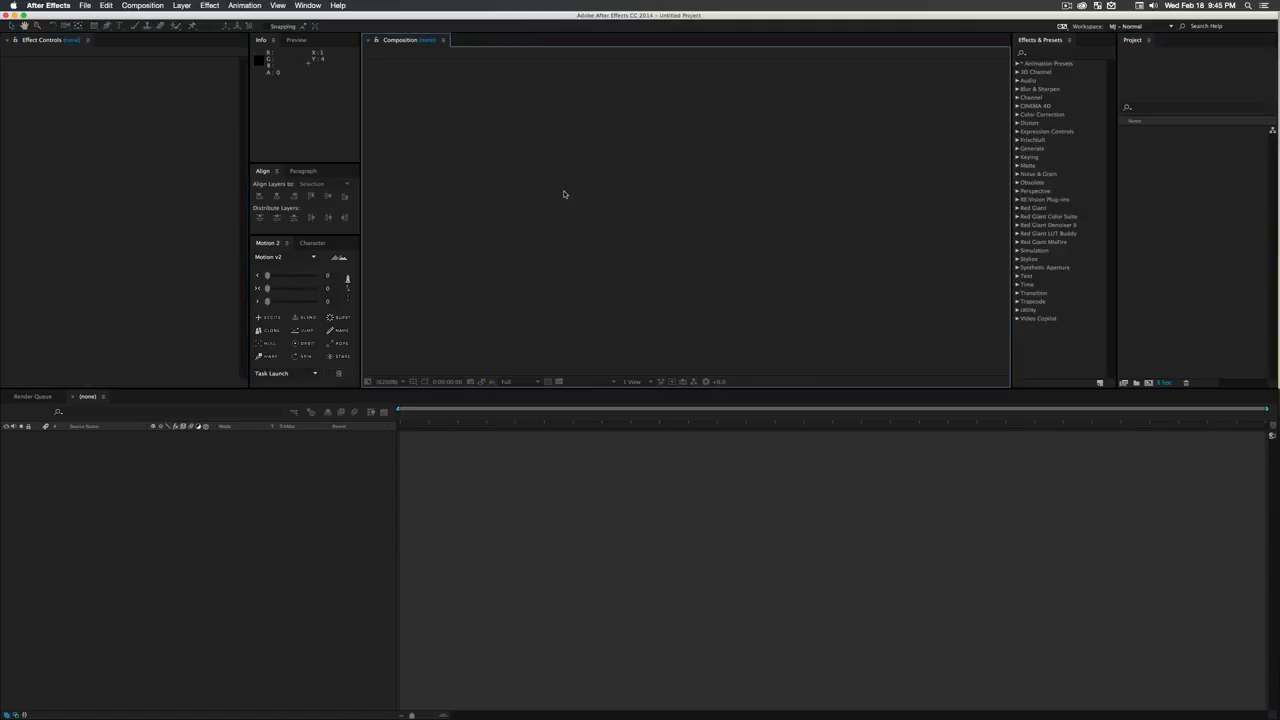
- Enable Allow Scripts to Write Files and Access Network in the General preferences and save the change
{"action": "left_click", "coordinate": [45, 5]}
{"action": "mouse_move", "coordinate": [60, 33]}
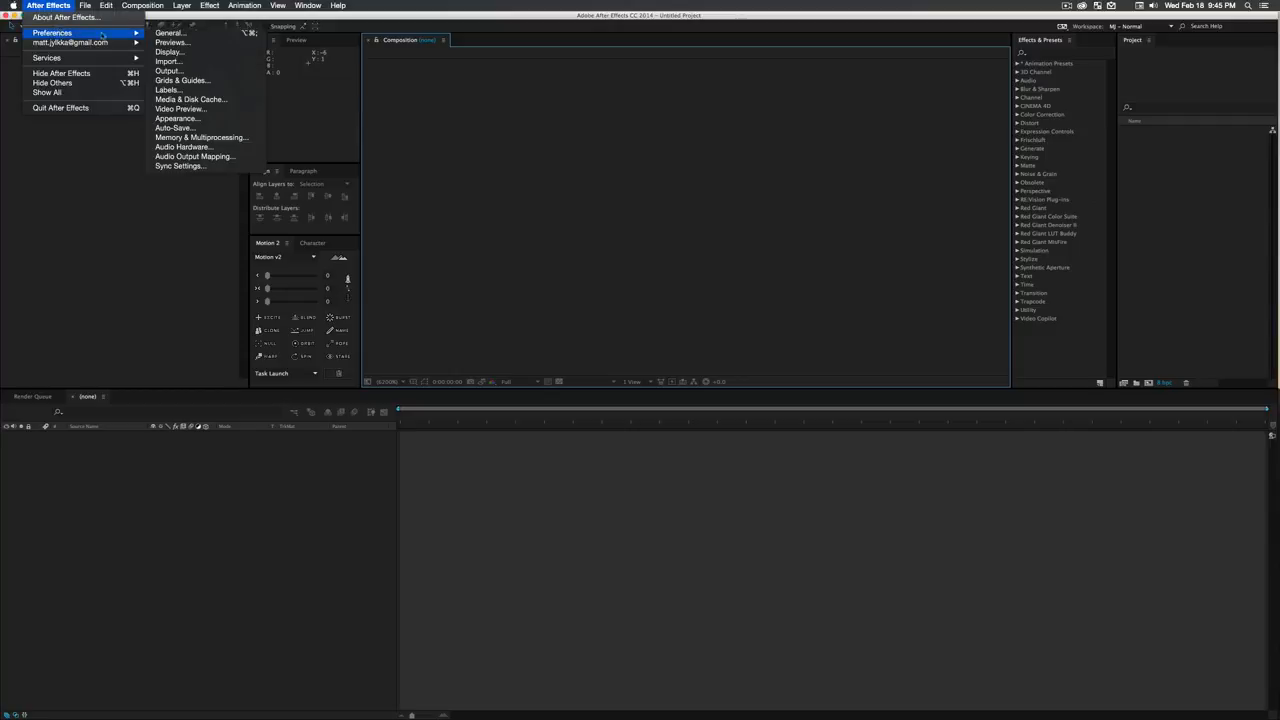
{"action": "left_click", "coordinate": [168, 33]}
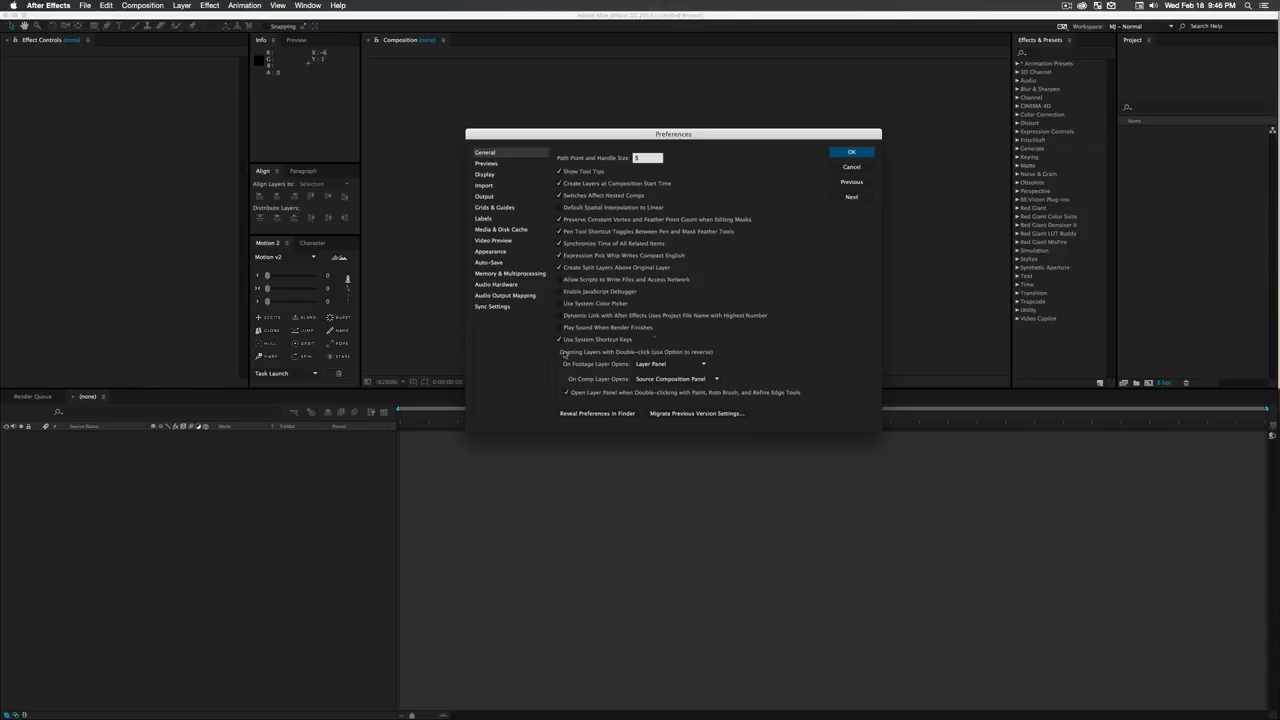
{"action": "left_click", "coordinate": [576, 283]}
{"action": "left_click", "coordinate": [841, 155]}
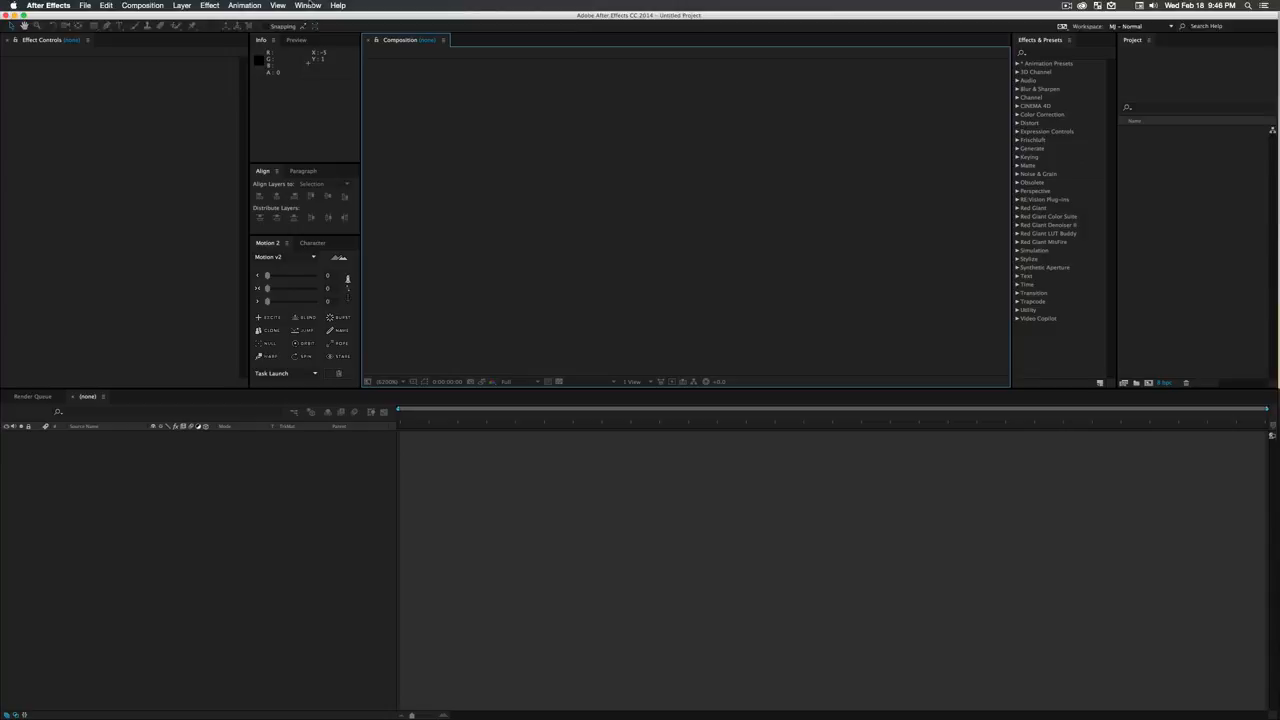
- Run the Link_v1.jsxbin script panel to install Link, acknowledge its alert and close the floating panel
{"action": "left_click", "coordinate": [310, 5]}
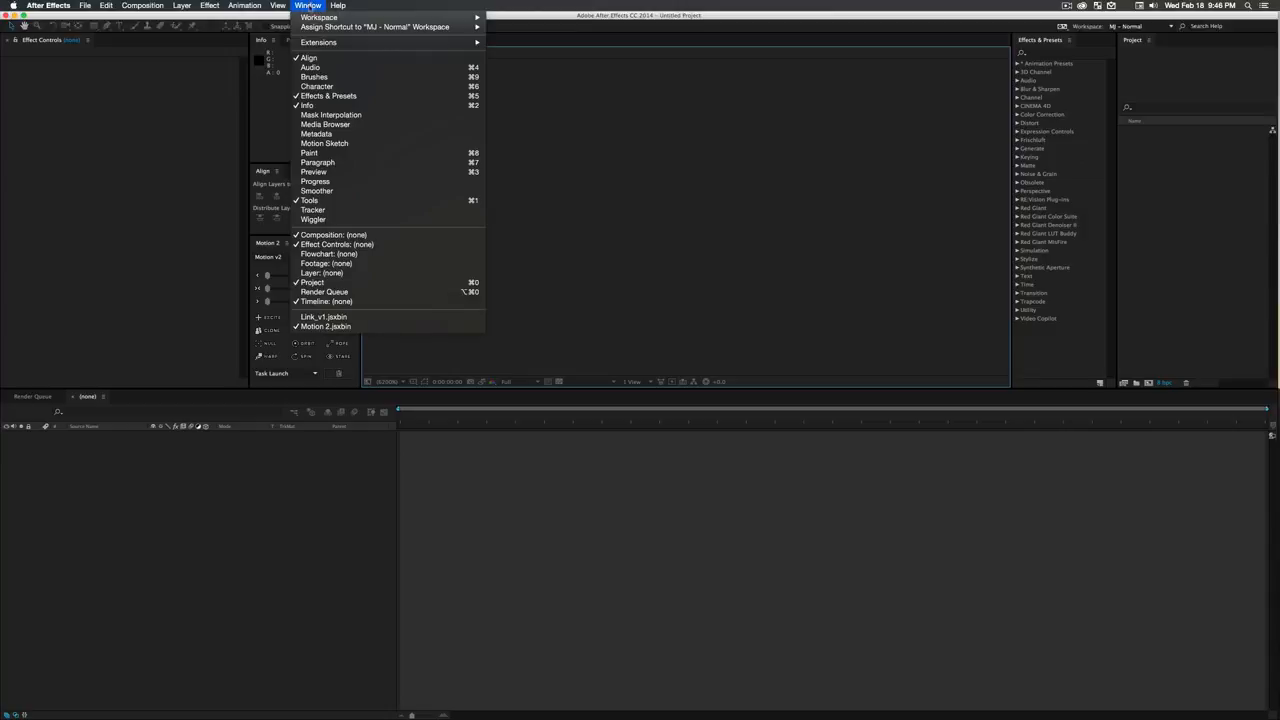
{"action": "left_click", "coordinate": [338, 317]}
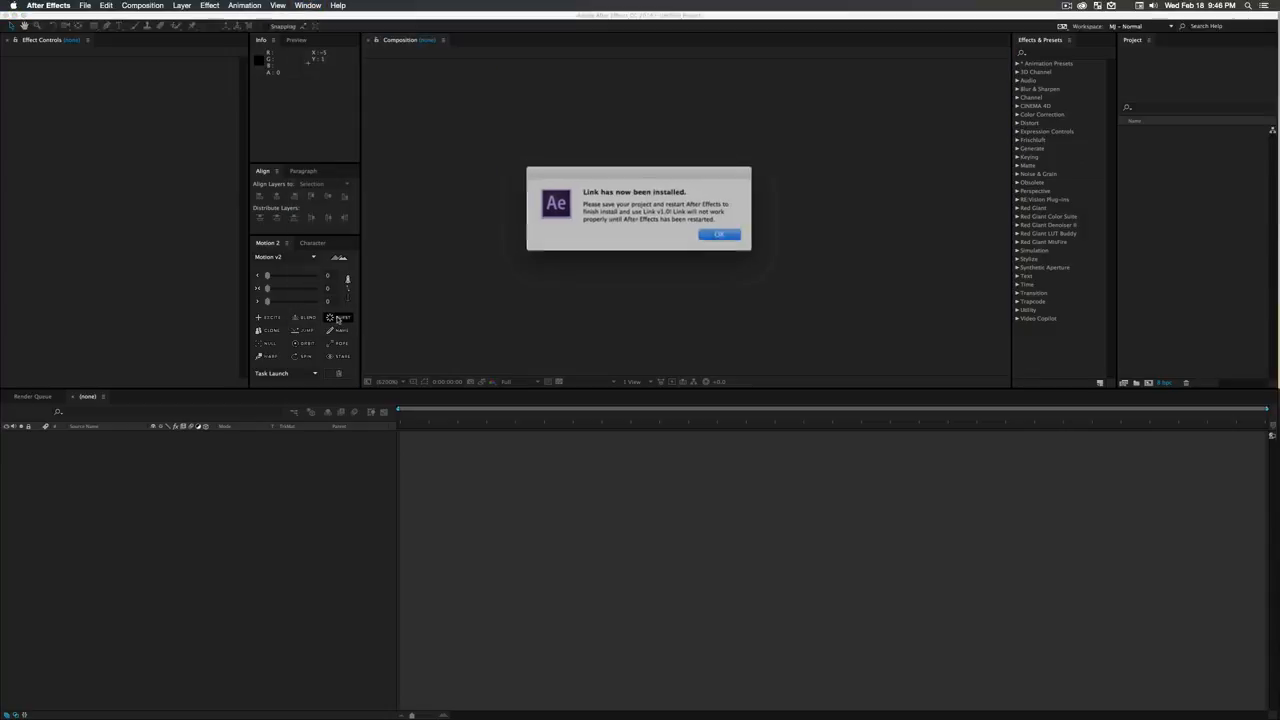
{"action": "left_click", "coordinate": [717, 234]}
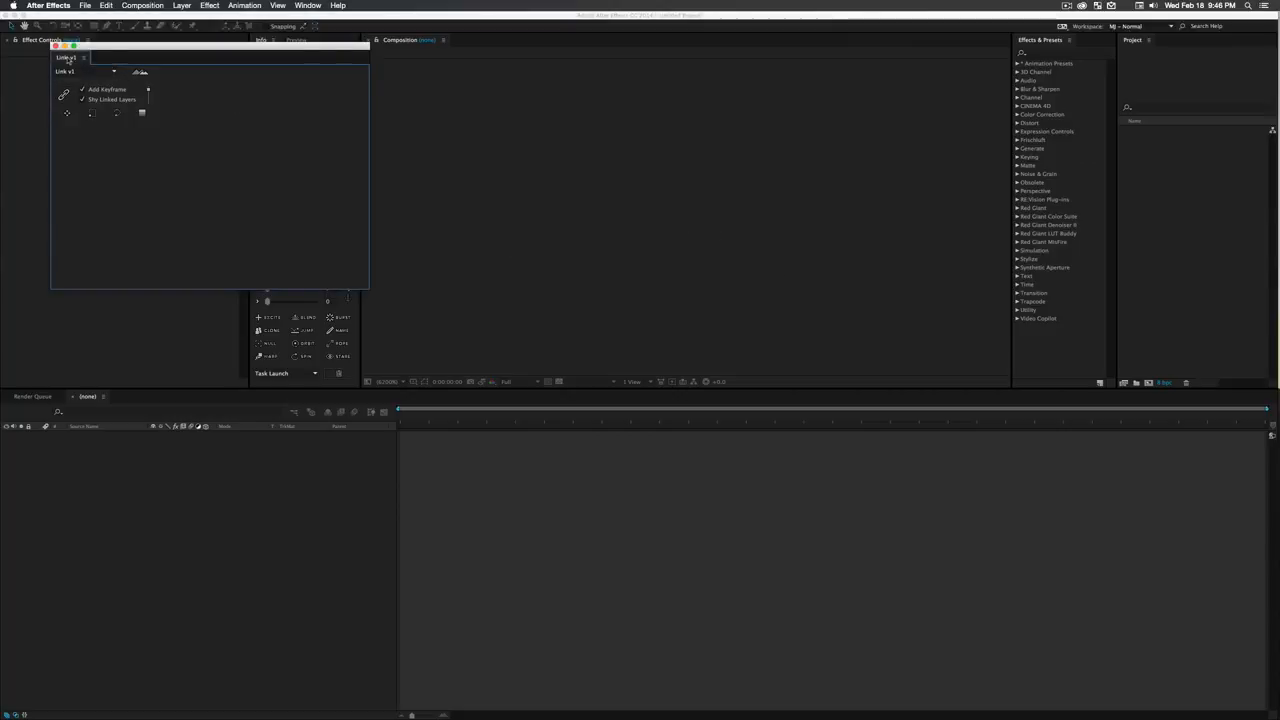
{"action": "left_click_drag", "start_coordinate": [96, 50], "coordinate": [456, 164]}
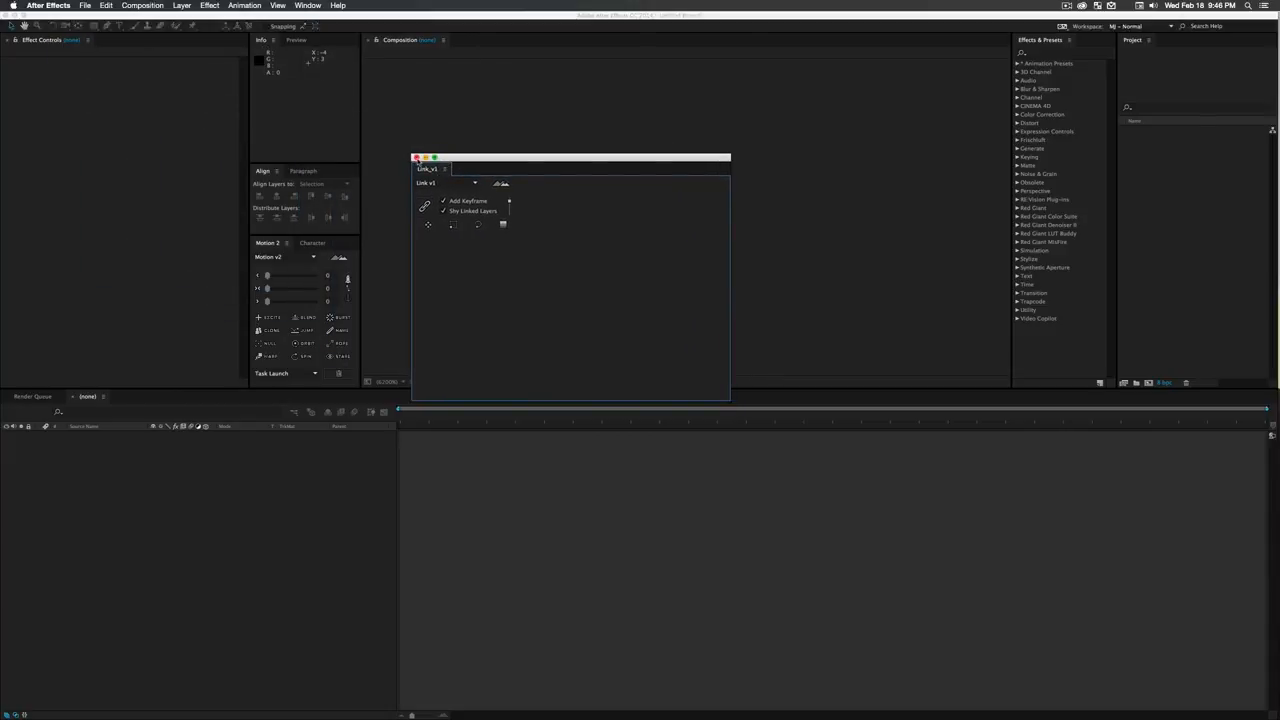
{"action": "left_click", "coordinate": [416, 158]}
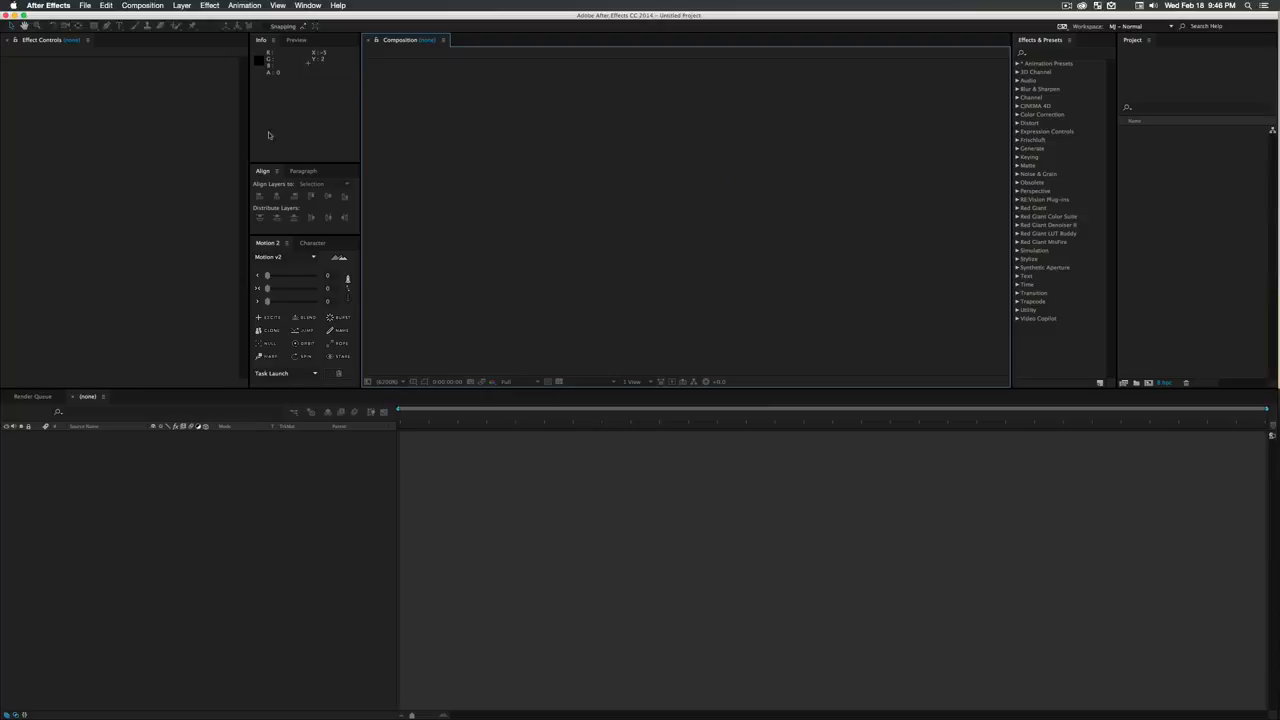
- Quit After Effects, search the app launcher for "after" and relaunch Adobe After Effects CC 2014
{"action": "left_click", "coordinate": [50, 5]}
{"action": "left_click", "coordinate": [80, 110]}
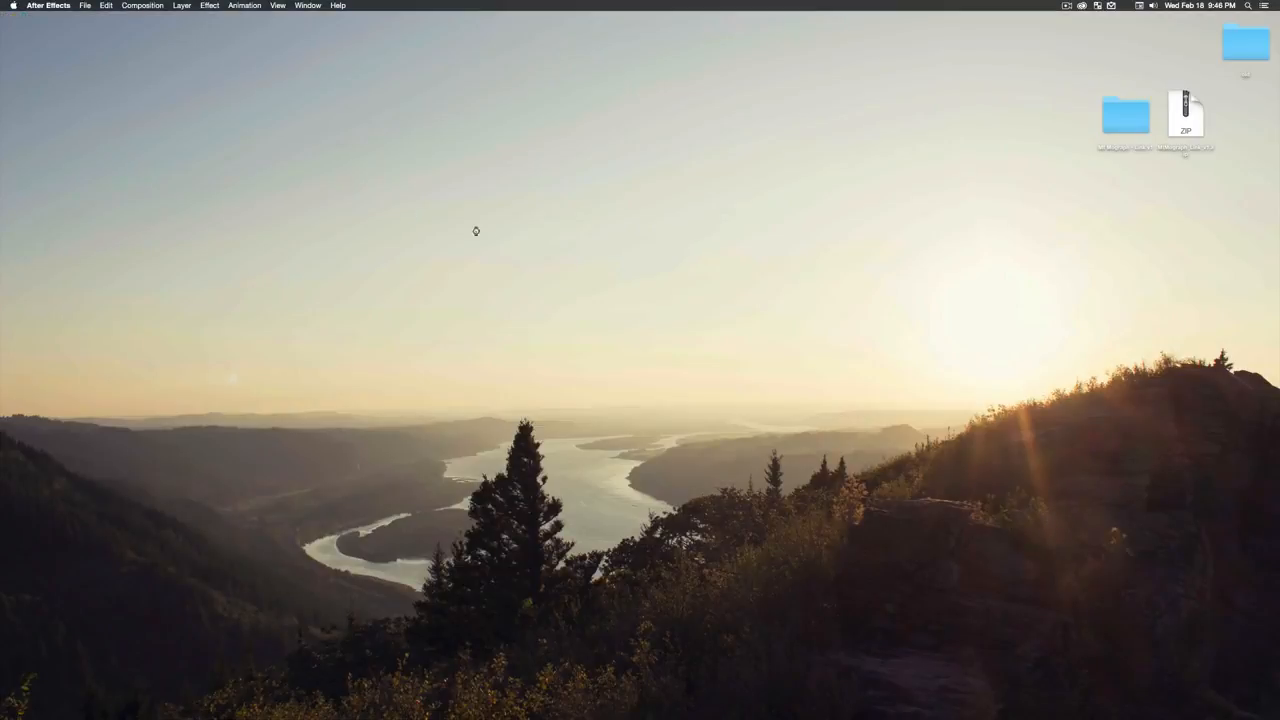
{"action": "left_click_drag", "start_coordinate": [475, 236], "coordinate": [574, 301]}
{"action": "key", "text": "super+space"}
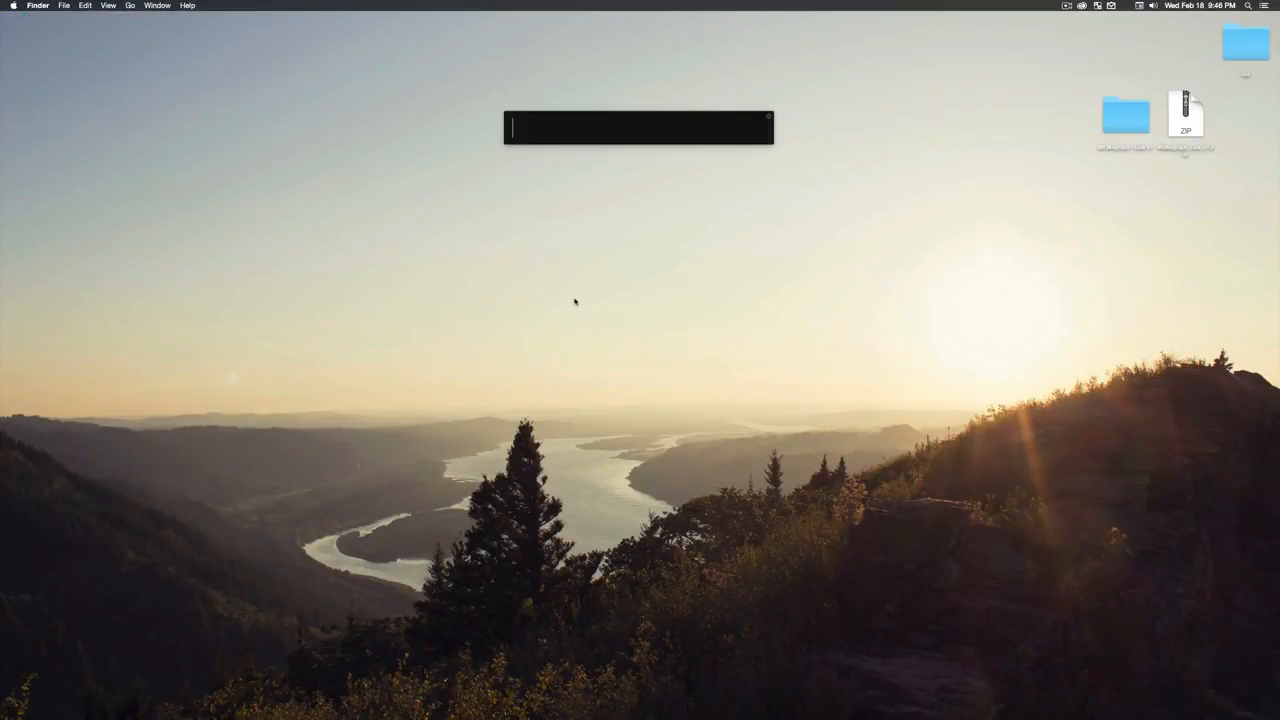
{"action": "type", "text": "after"}
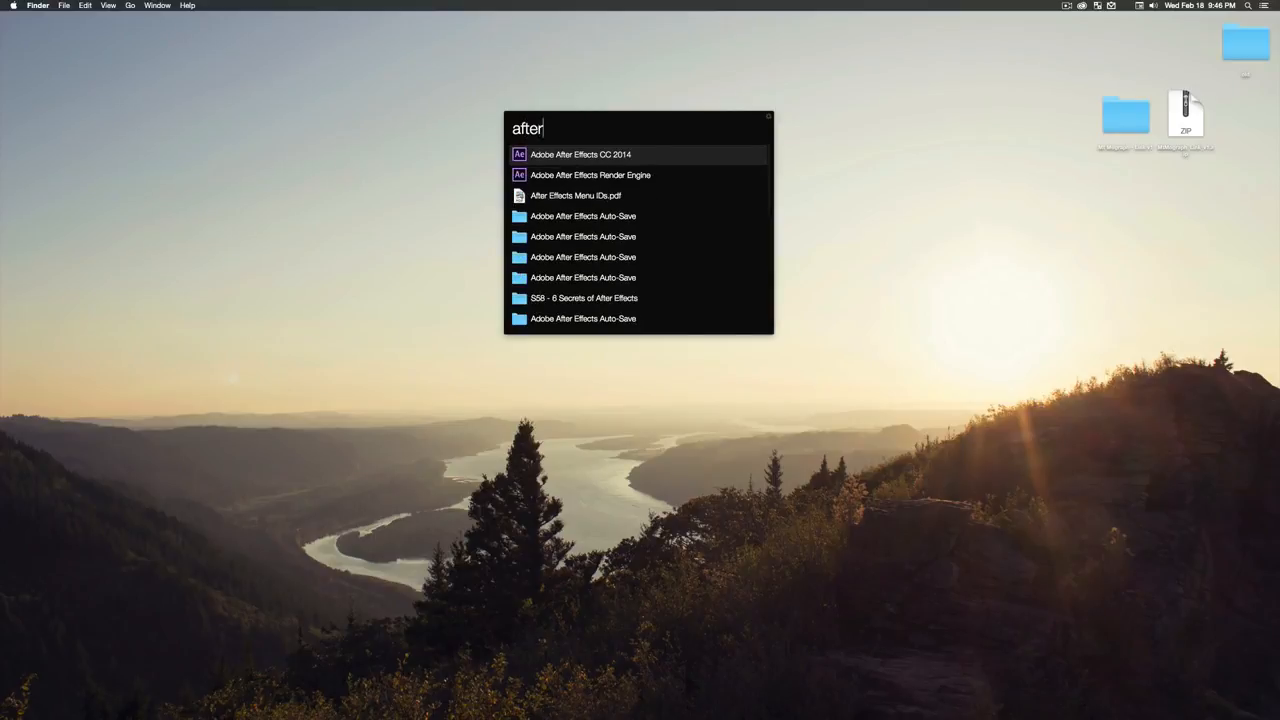
{"action": "key", "text": "Return"}
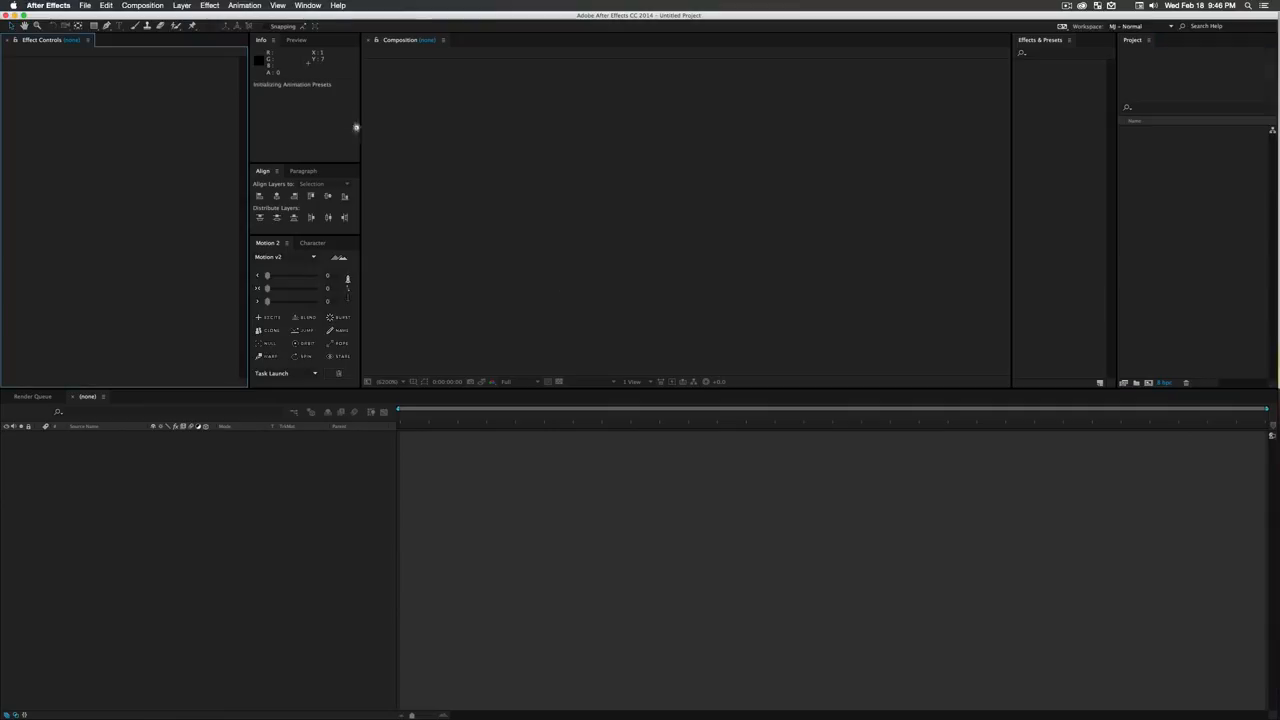
- Open the Link_v1.jsxbin panel, dock it between the Align and Motion 2 panels, and adjust the neighbouring panel heights
{"action": "left_click", "coordinate": [307, 6]}
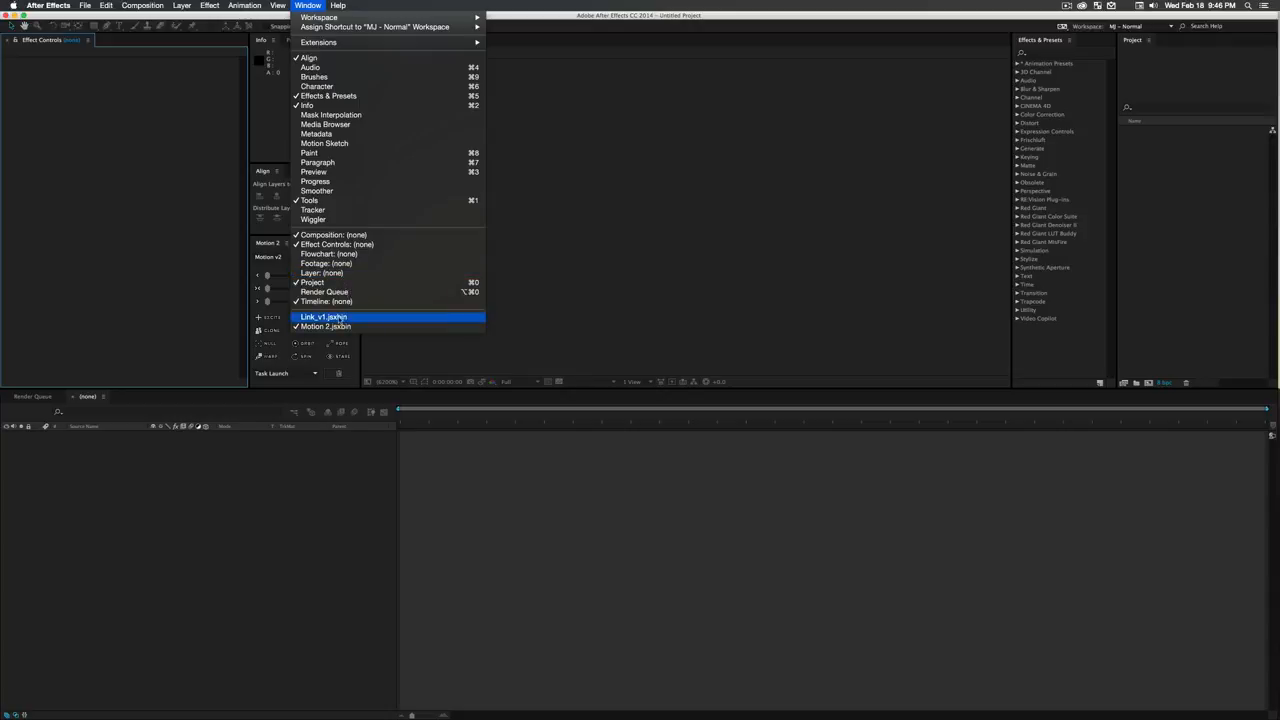
{"action": "left_click", "coordinate": [329, 315]}
{"action": "left_click_drag", "start_coordinate": [424, 172], "coordinate": [300, 236]}
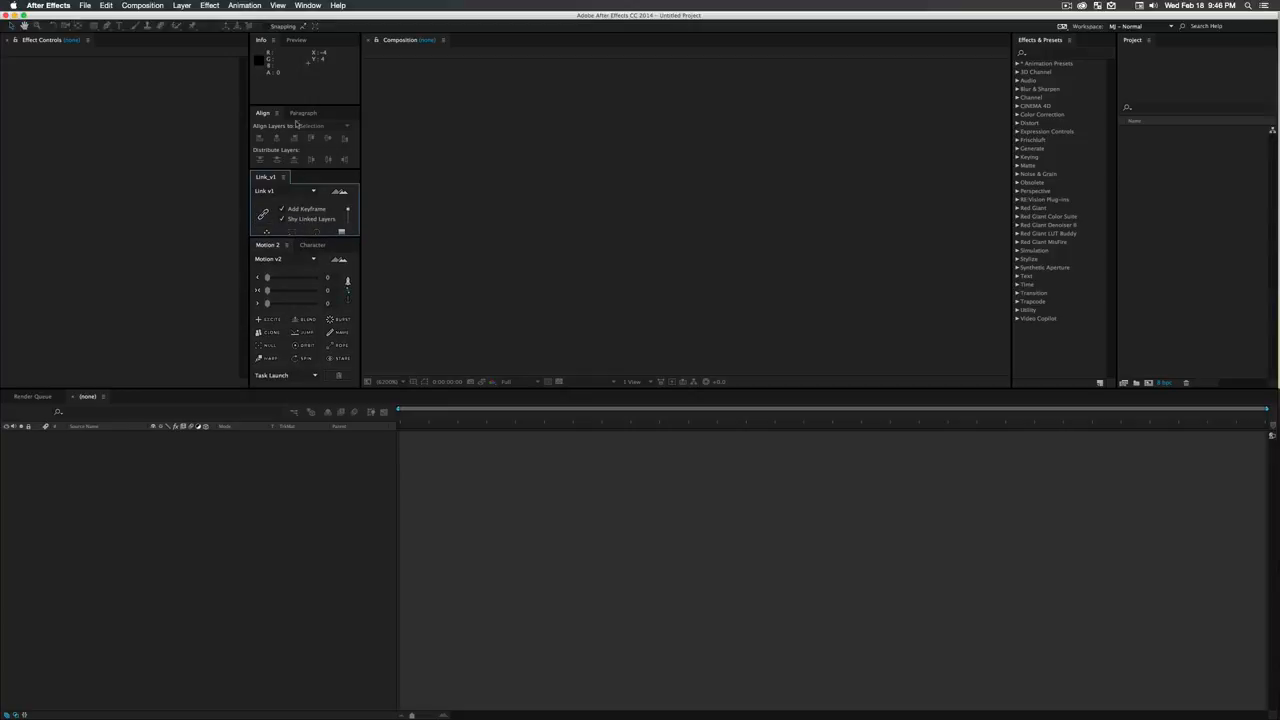
{"action": "left_click_drag", "start_coordinate": [296, 104], "coordinate": [296, 92]}
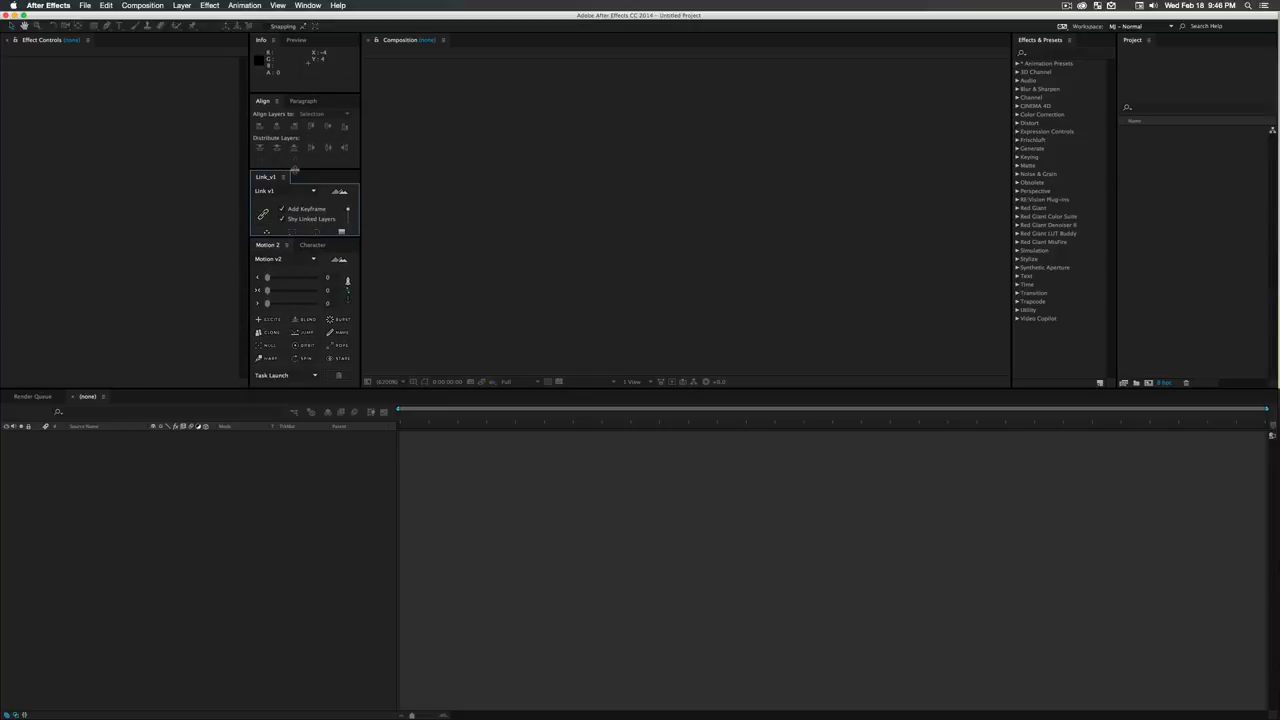
{"action": "left_click_drag", "start_coordinate": [296, 170], "coordinate": [296, 158]}
{"action": "left_click", "coordinate": [280, 593]}
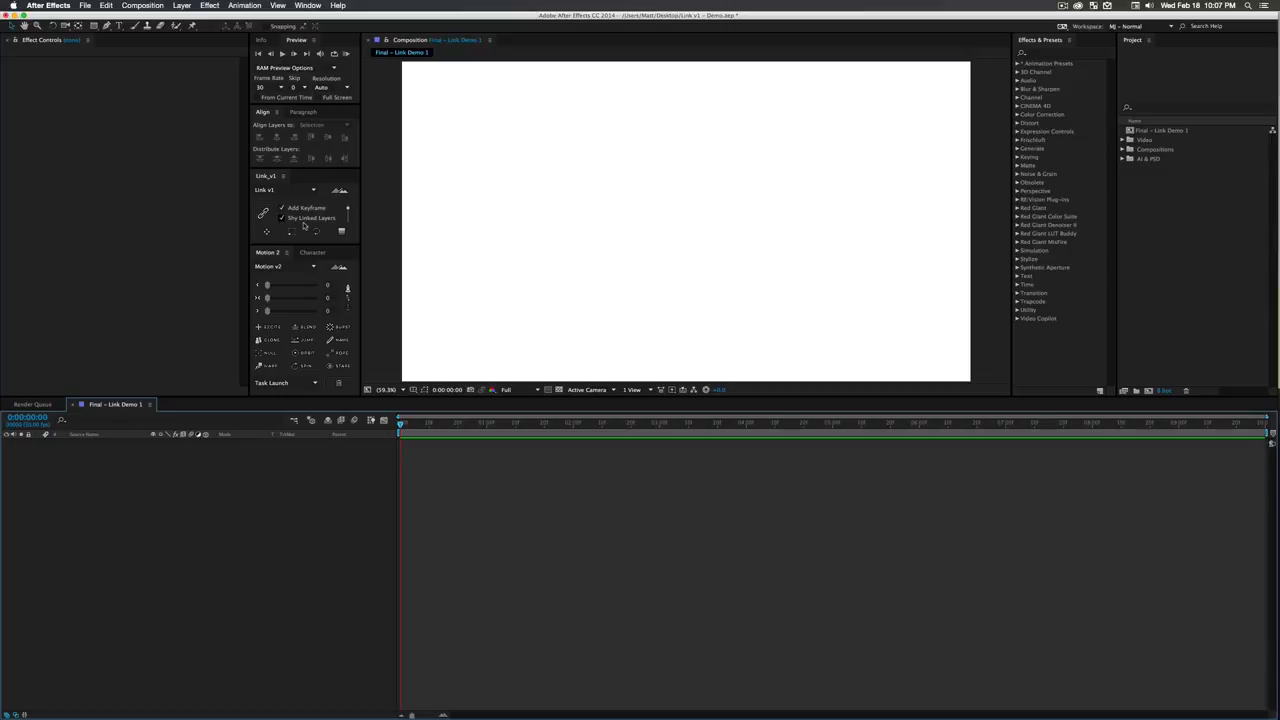
- Look at the Link panel's Duplicate Layer mode and About page, returning to the main Link v1 page
{"action": "left_click", "coordinate": [347, 215]}
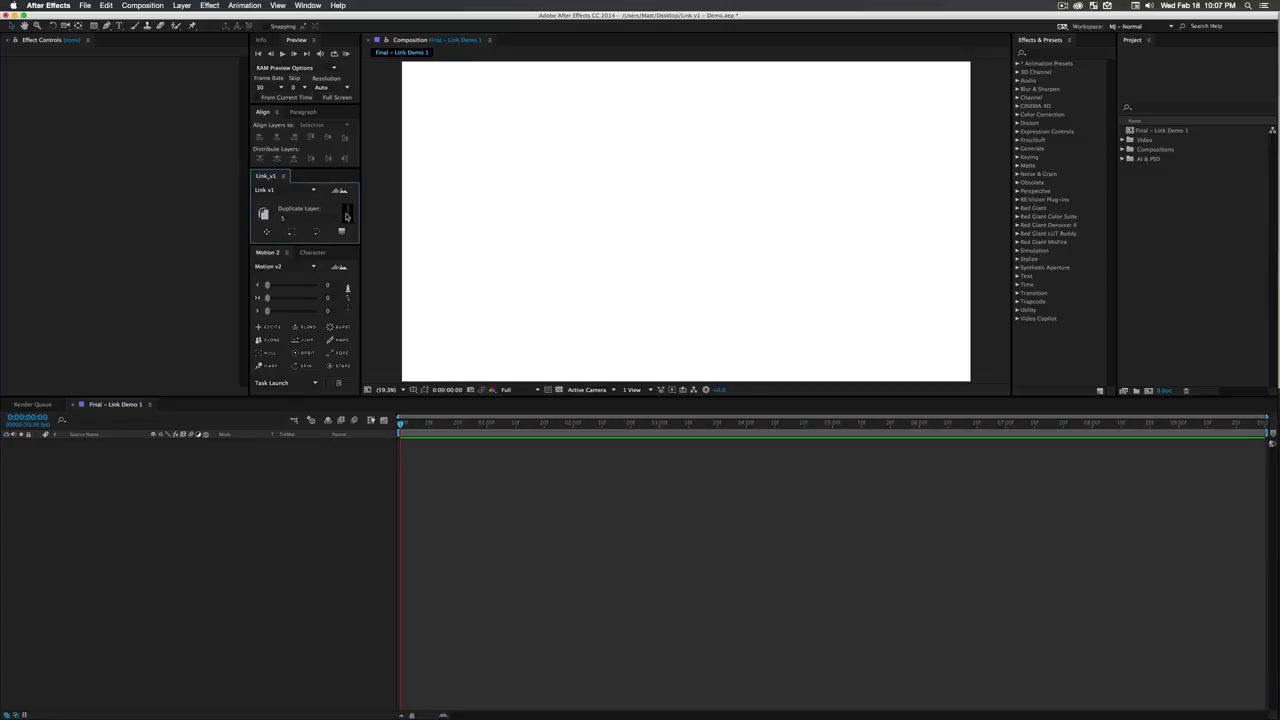
{"action": "left_click", "coordinate": [347, 215]}
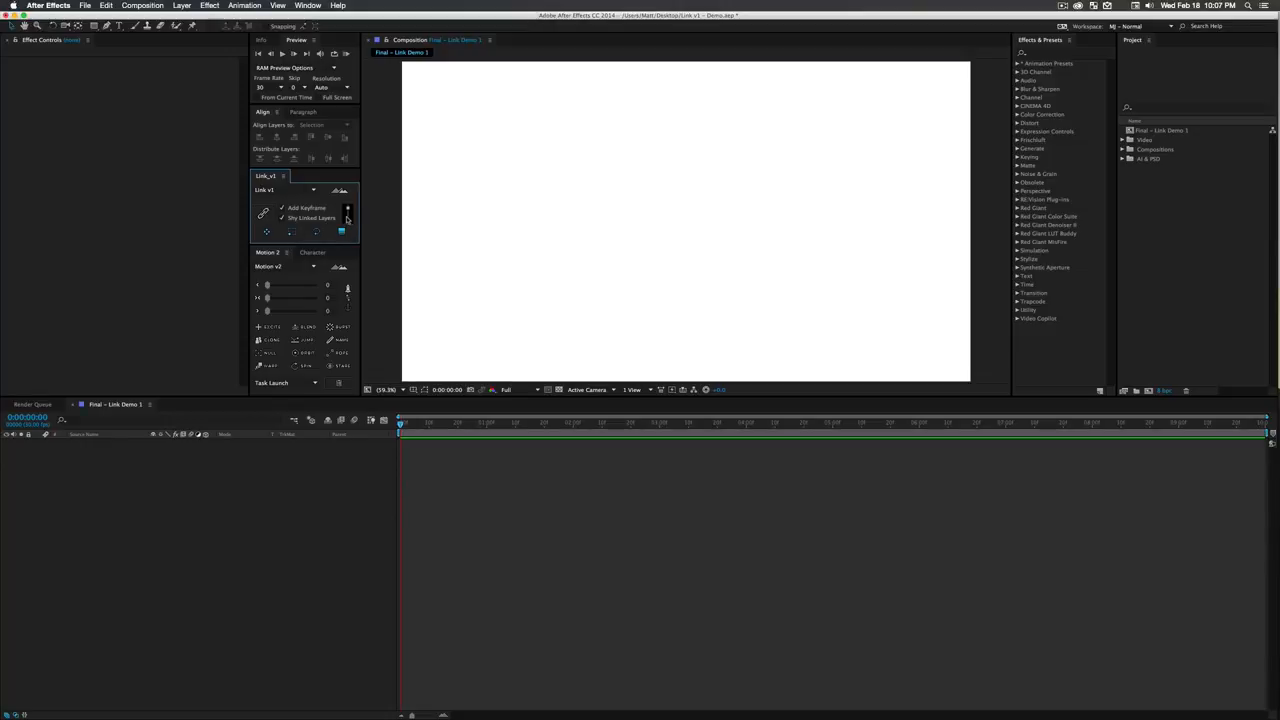
{"action": "left_click", "coordinate": [308, 192]}
{"action": "left_click", "coordinate": [310, 210]}
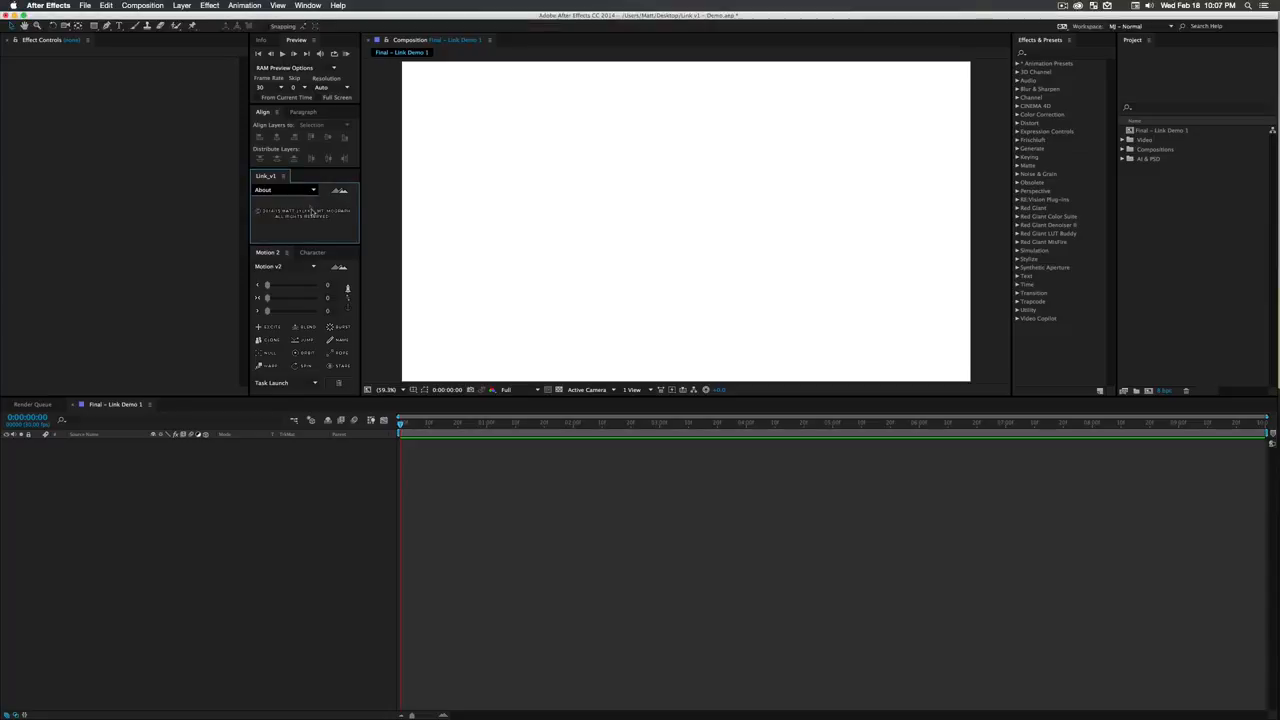
{"action": "left_click", "coordinate": [290, 189]}
{"action": "left_click", "coordinate": [288, 204]}
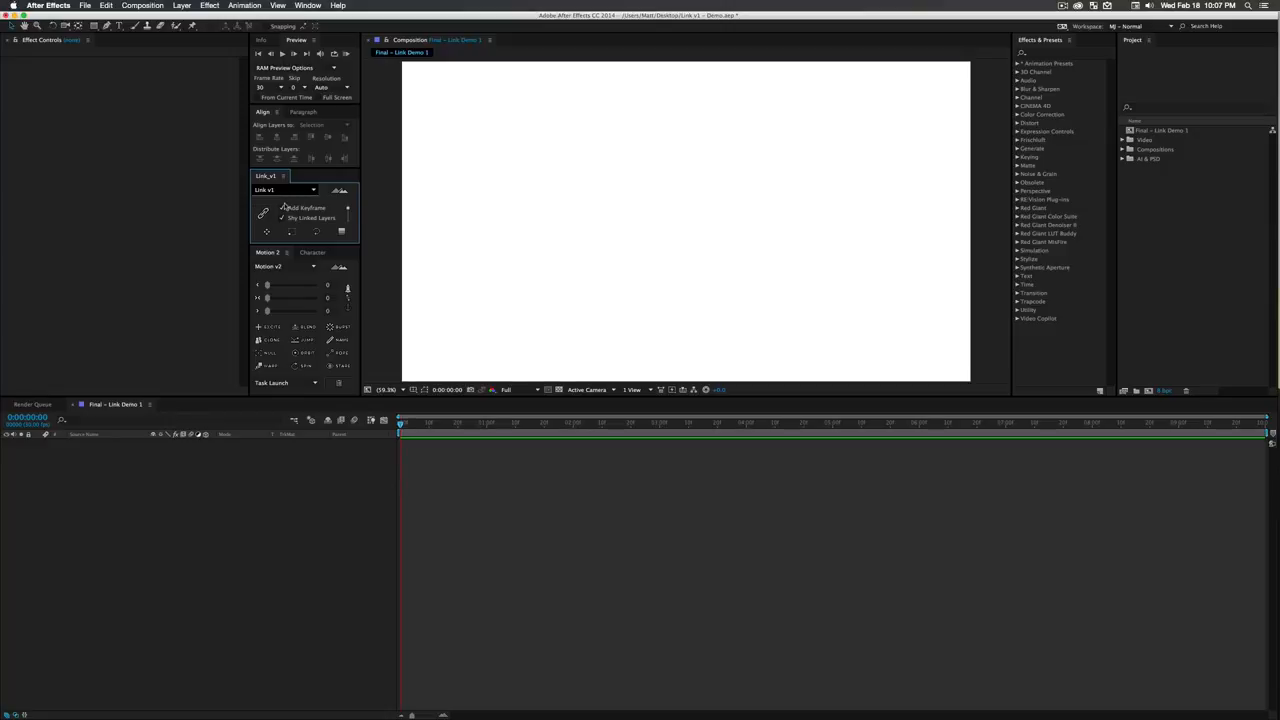
- Draw a square near the composition's centre with the Rectangle tool, using a blue fill and no stroke
{"action": "left_click", "coordinate": [583, 206]}
{"action": "key", "text": "g"}
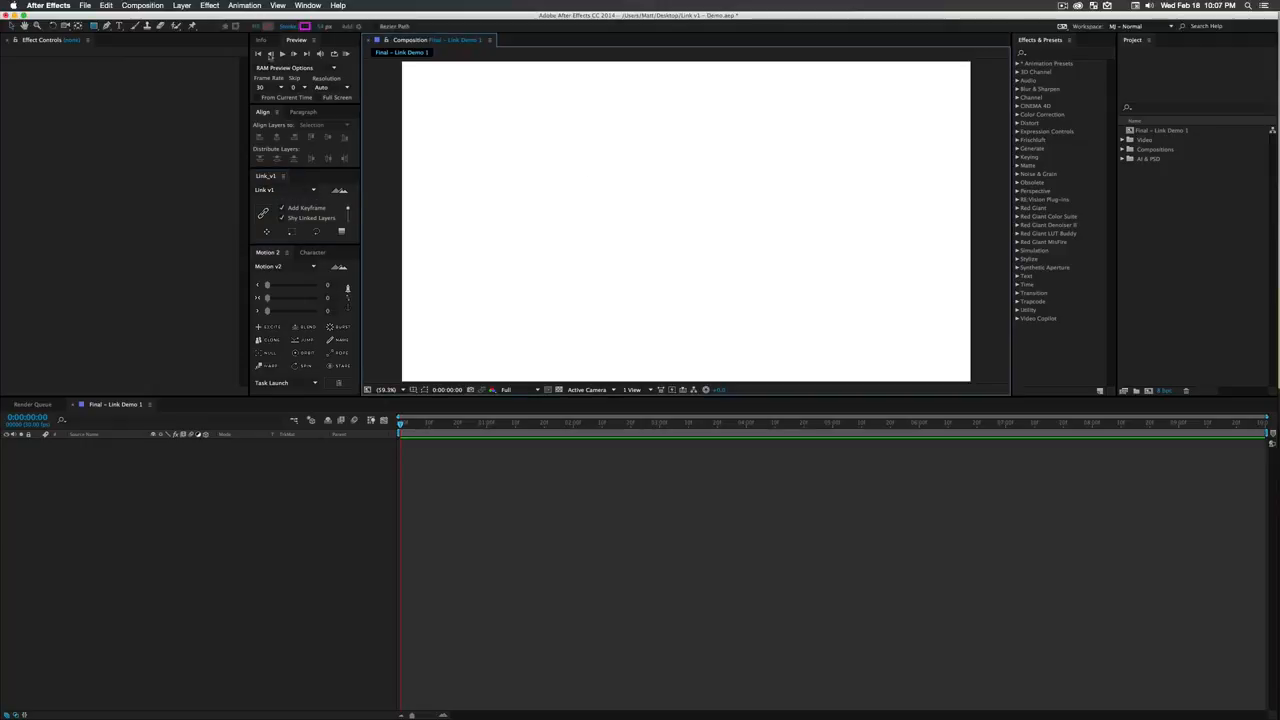
{"action": "left_click", "coordinate": [304, 27]}
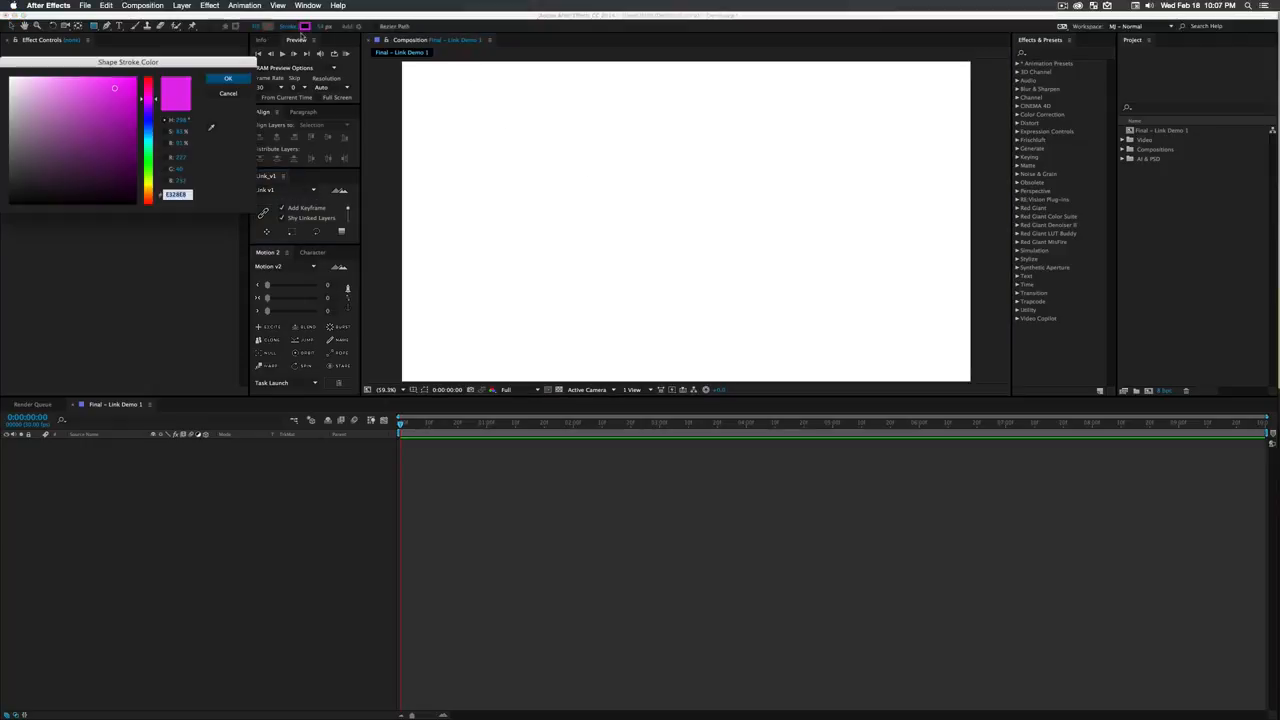
{"action": "key", "text": "Return"}
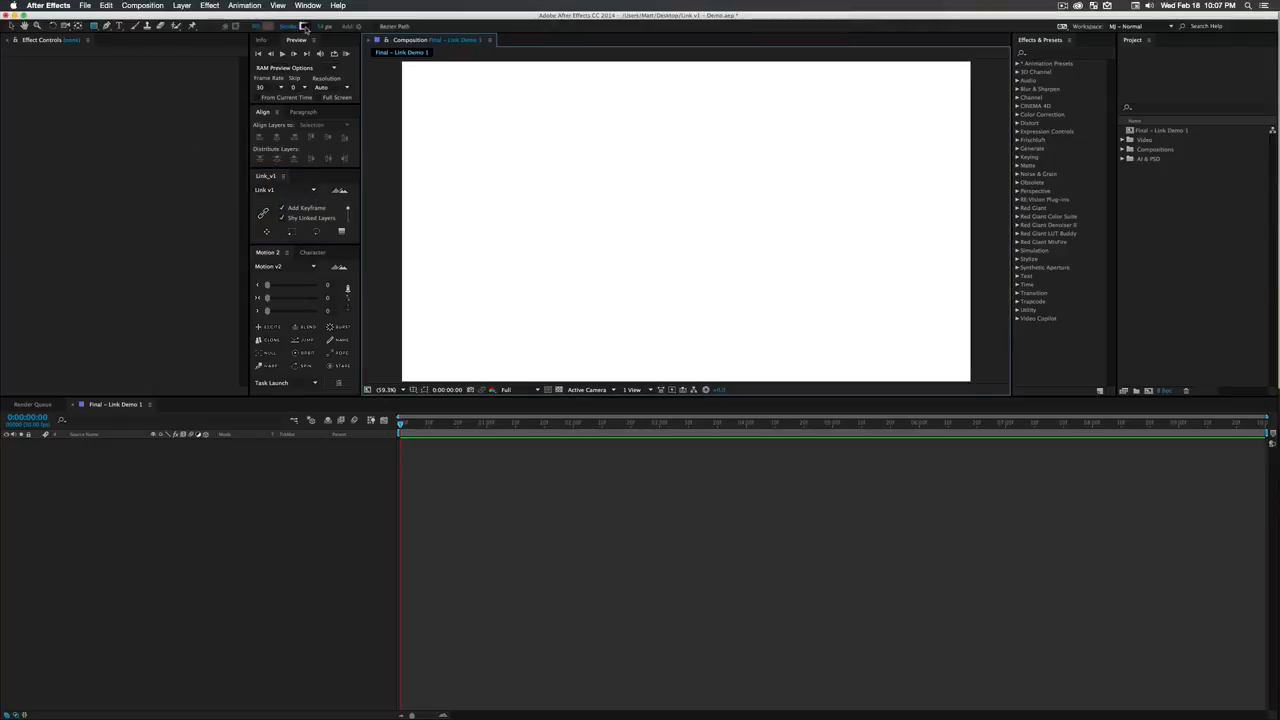
{"action": "left_click", "coordinate": [266, 27]}
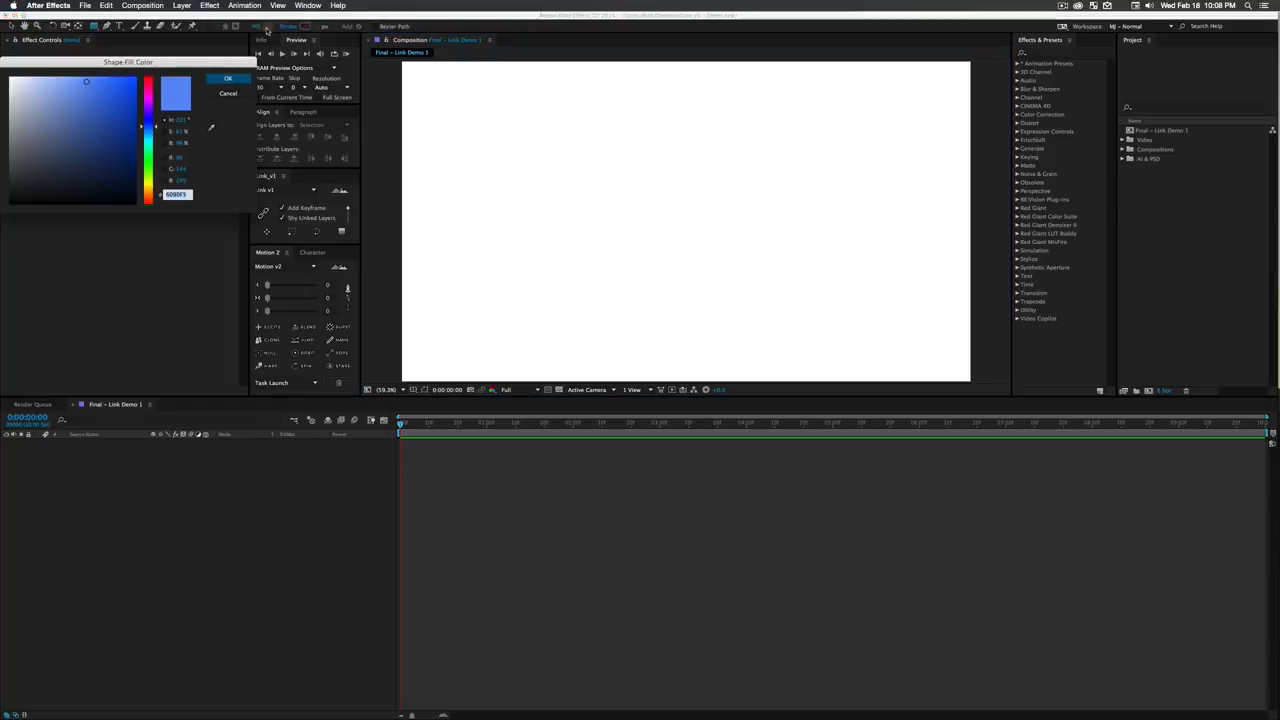
{"action": "key", "text": "Return"}
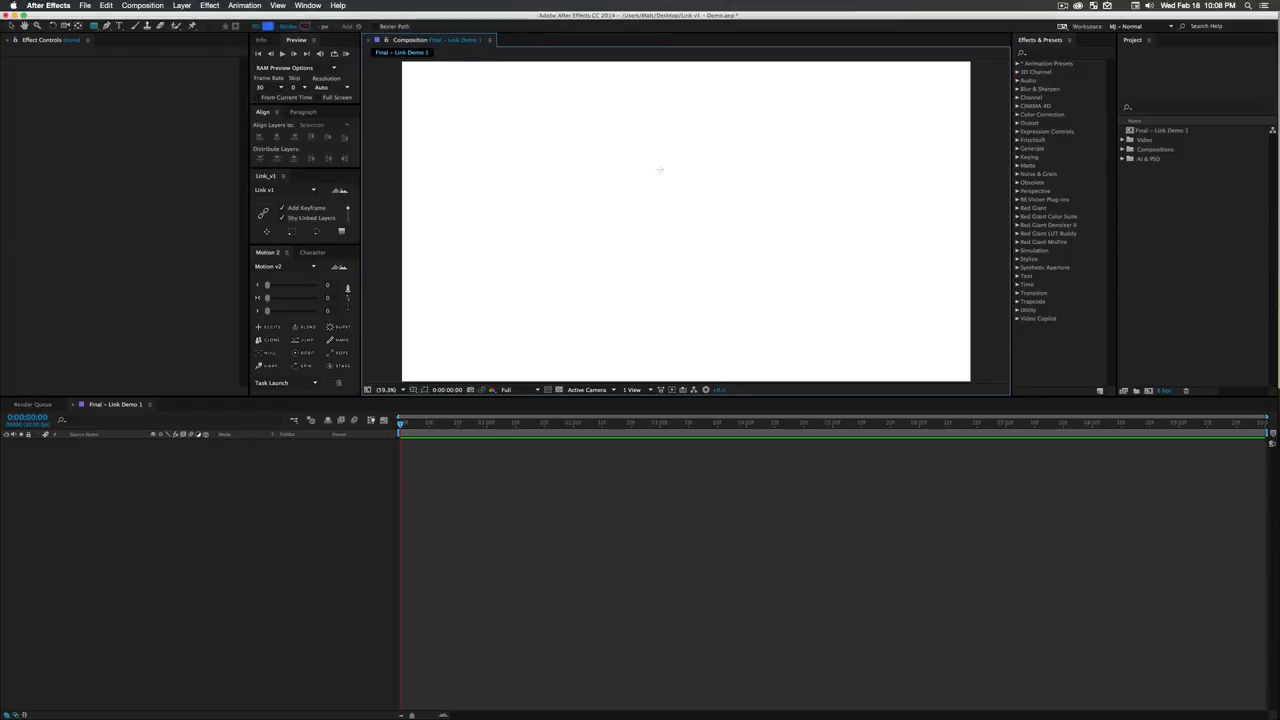
{"action": "left_click_drag", "start_coordinate": [589, 146], "coordinate": [690, 247]}
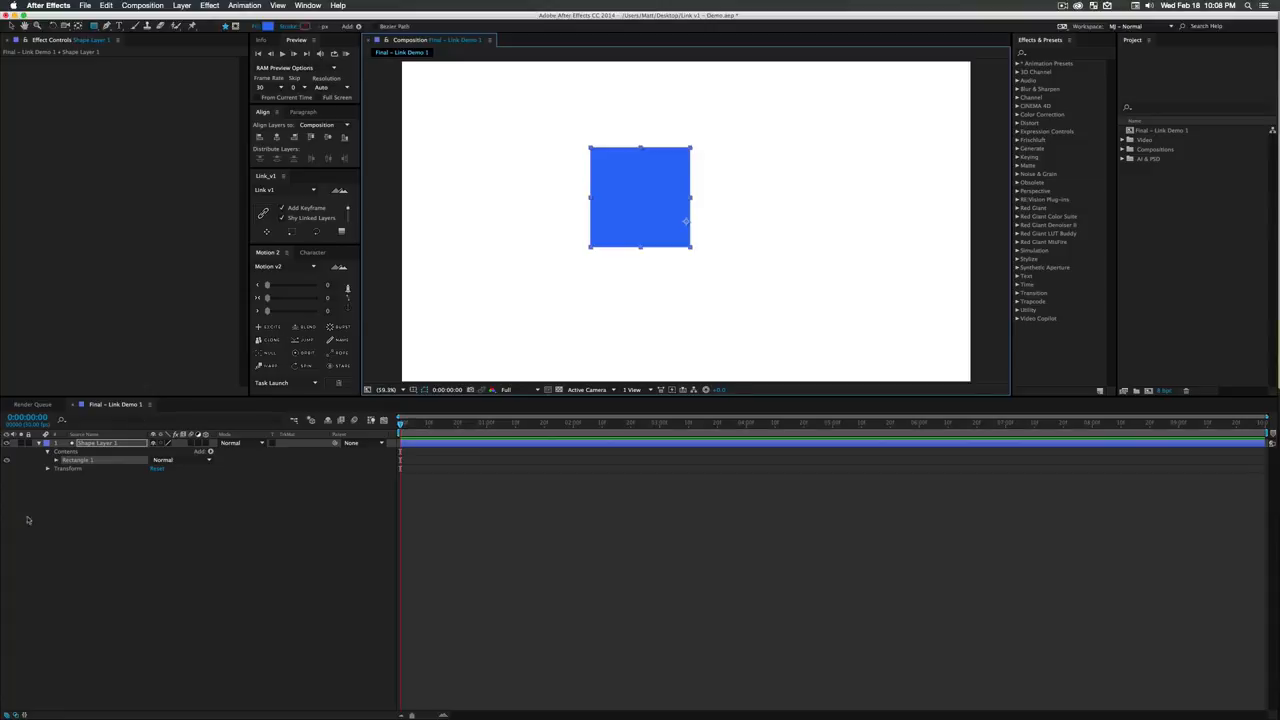
- Centre the square's layer horizontally and vertically in the composition, and centre its anchor point with Motion 2
{"action": "left_click", "coordinate": [108, 443]}
{"action": "left_click", "coordinate": [277, 137]}
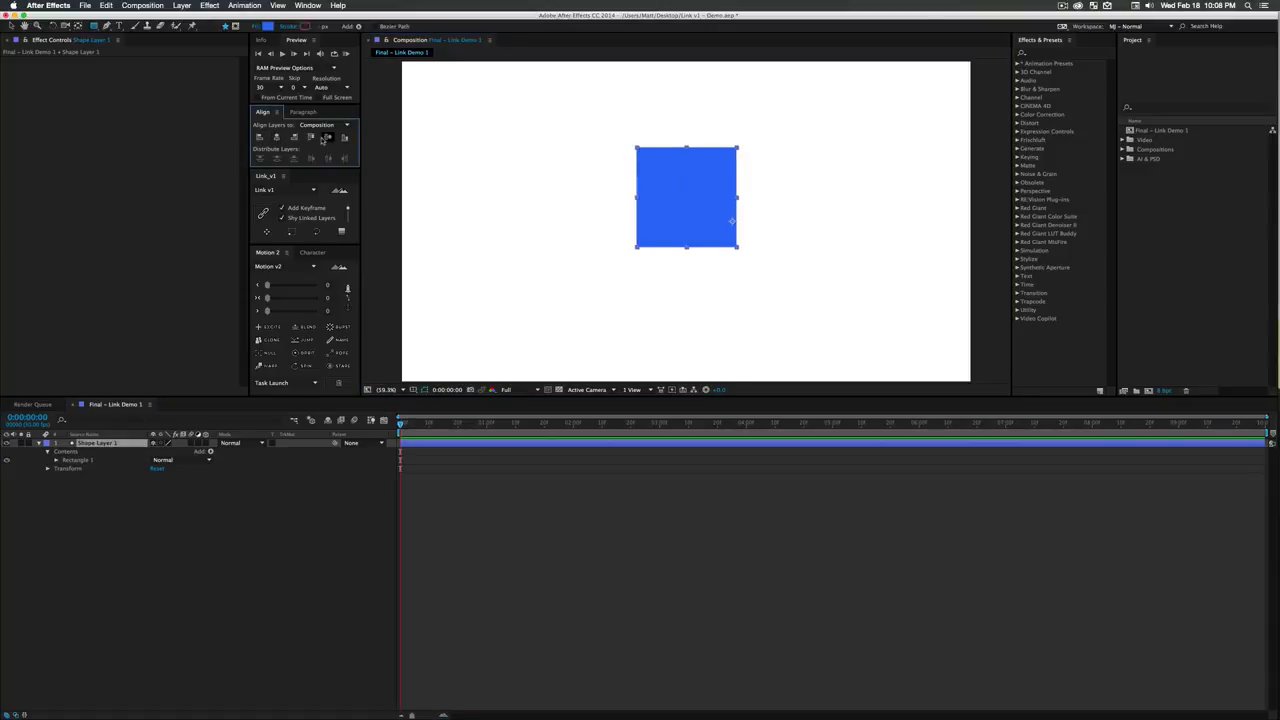
{"action": "left_click", "coordinate": [326, 137]}
{"action": "left_click", "coordinate": [347, 297]}
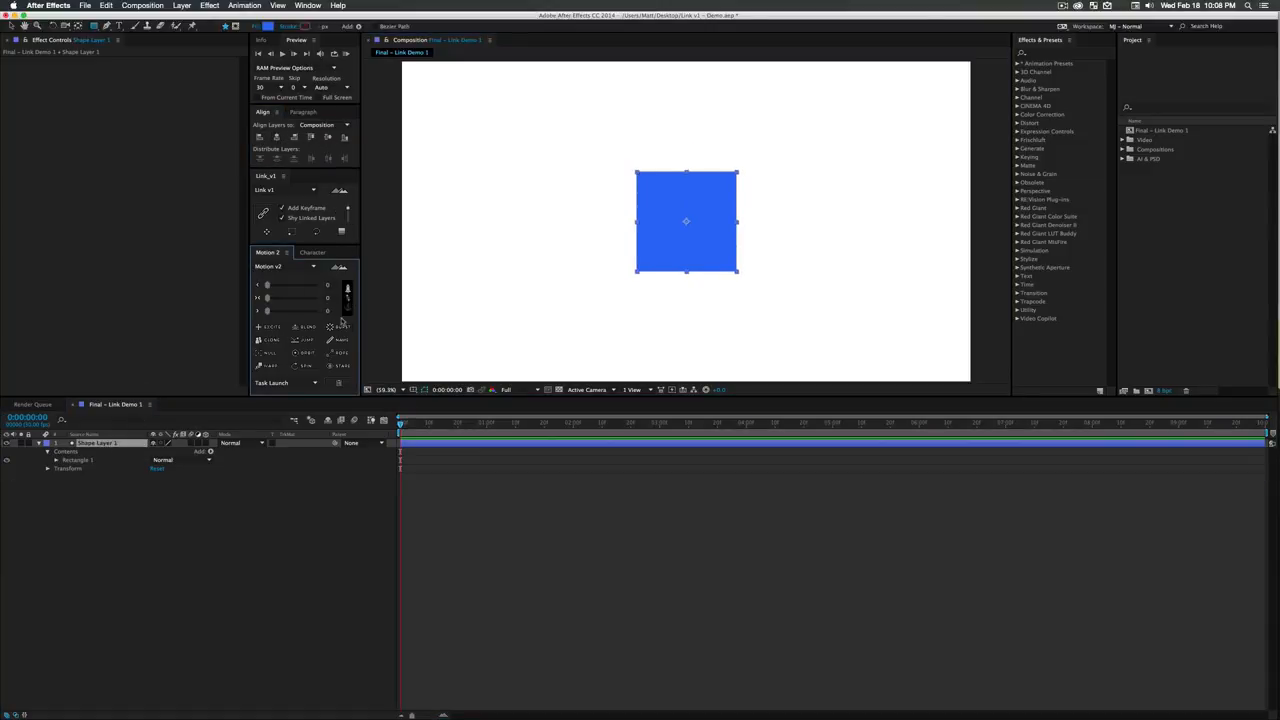
{"action": "left_click", "coordinate": [249, 547]}
- Duplicate Shape Layer 1 and move the copy horizontally to the left of the original blue square
{"action": "left_click", "coordinate": [106, 443]}
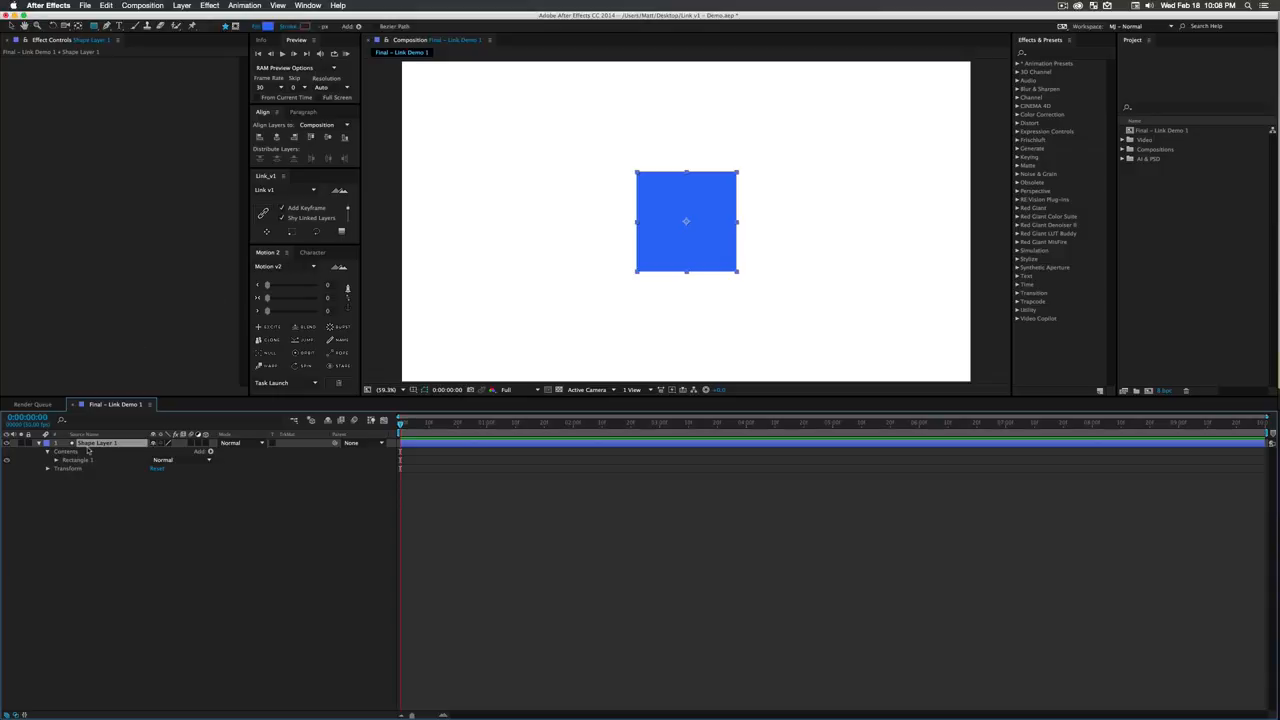
{"action": "key", "text": "super+d"}
{"action": "key", "text": "v"}
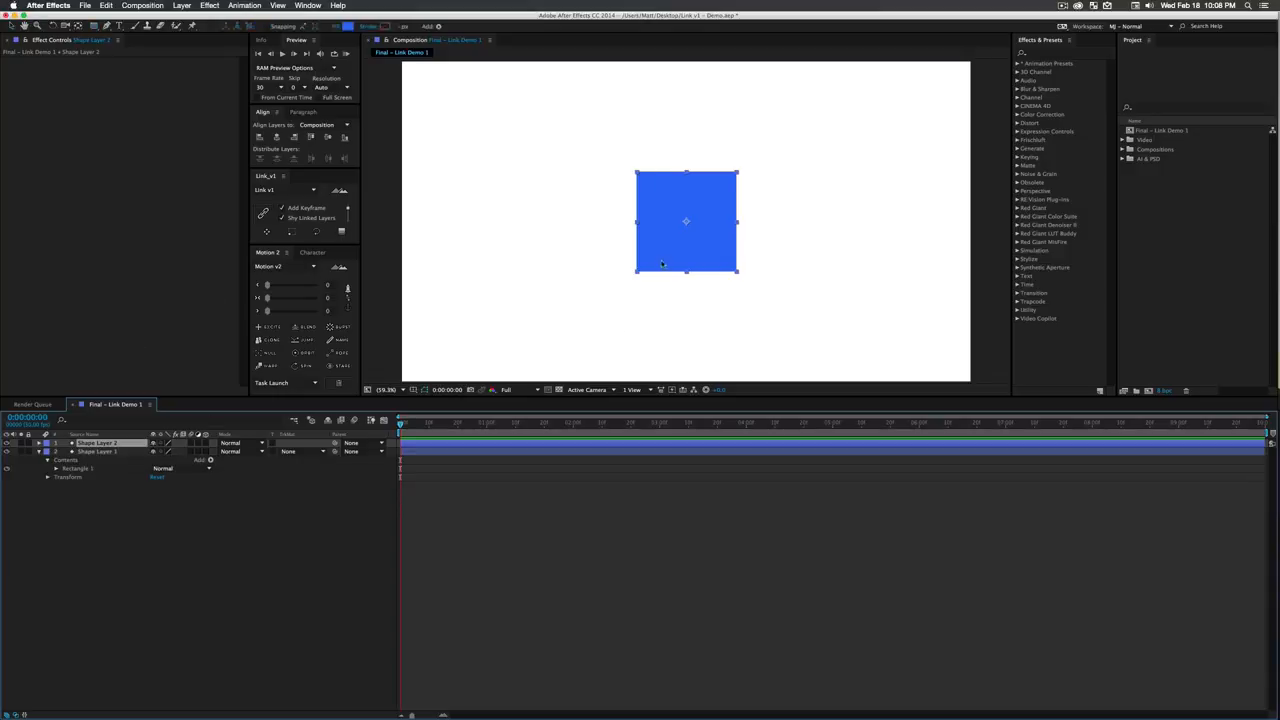
{"action": "left_click_drag", "start_coordinate": [653, 244], "coordinate": [505, 244]}
- Change the duplicated square's fill colour to pink and deselect it
{"action": "left_click", "coordinate": [347, 26]}
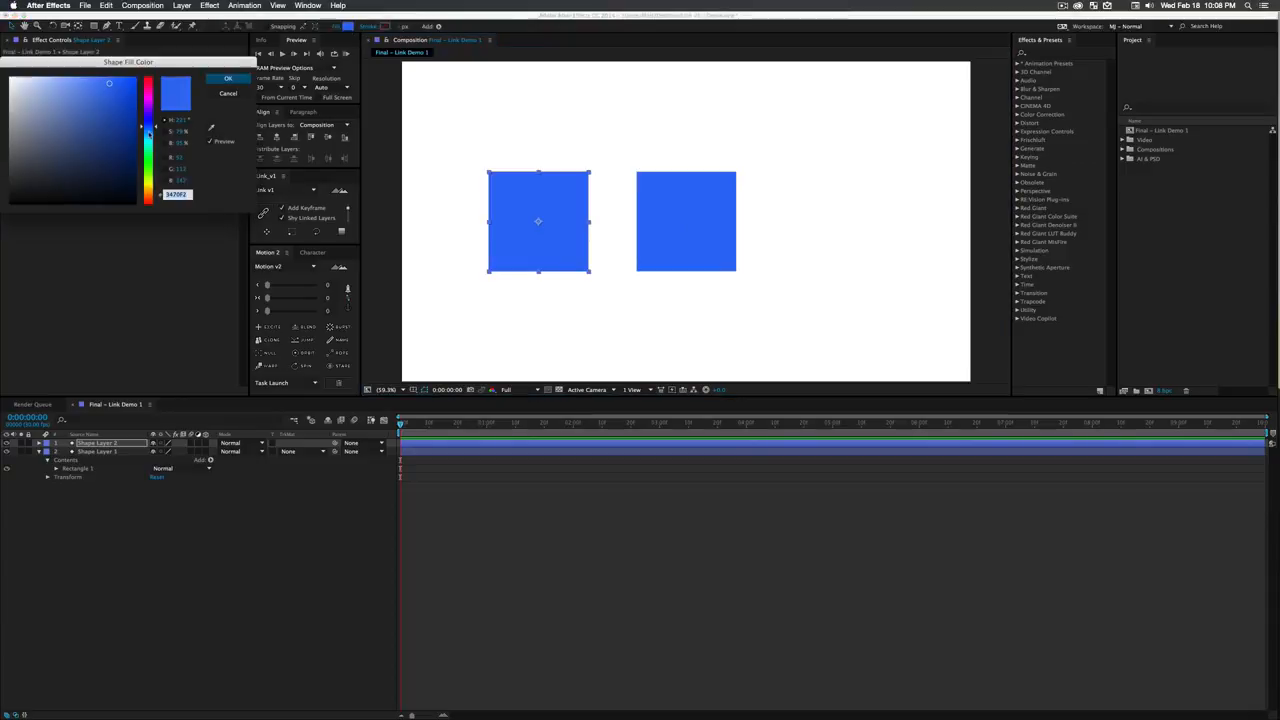
{"action": "left_click", "coordinate": [146, 95]}
{"action": "left_click", "coordinate": [228, 78]}
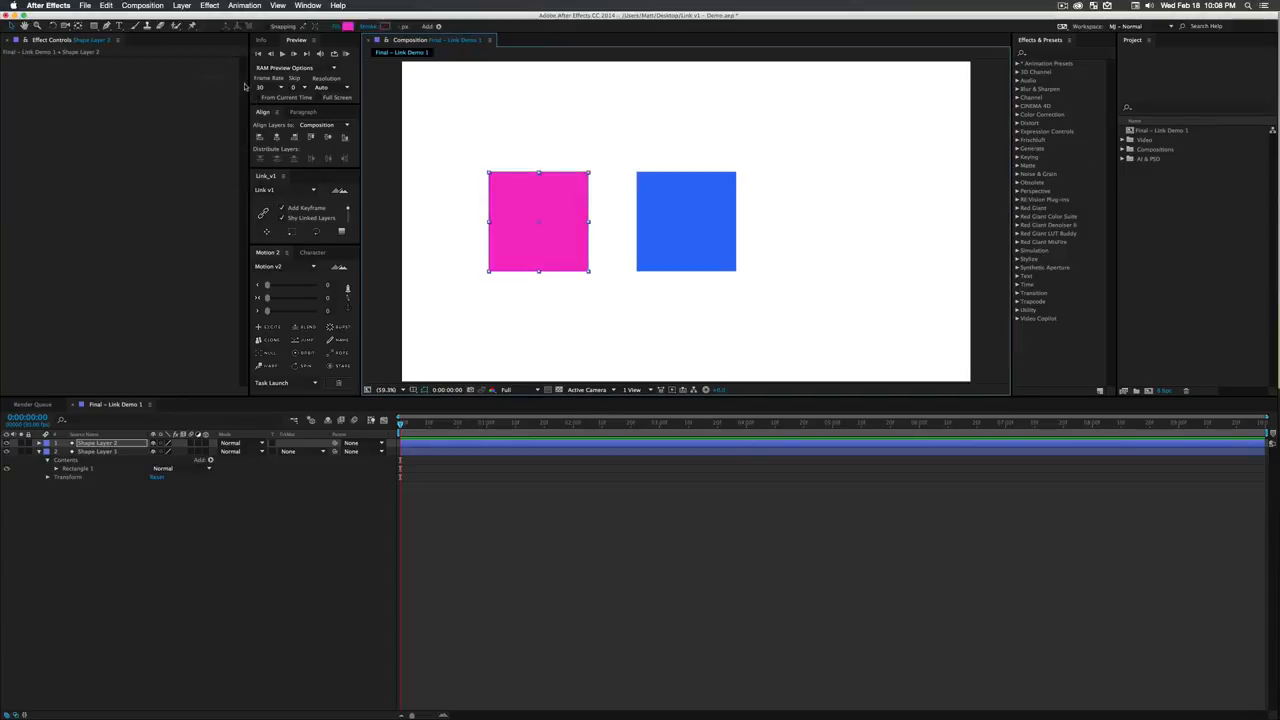
{"action": "left_click", "coordinate": [250, 557]}
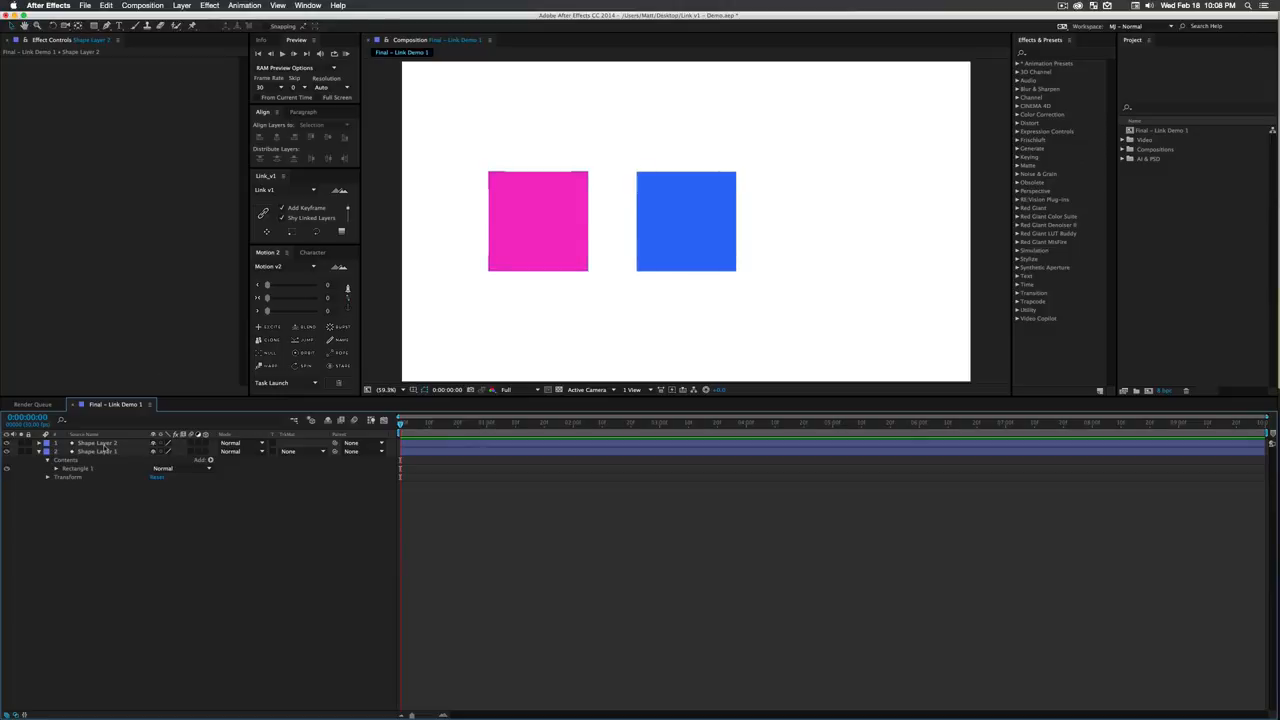
- Place Shape Layer 2 below Shape Layer 1 in the layer stack and collapse Shape Layer 1's properties
{"action": "left_click_drag", "start_coordinate": [106, 443], "coordinate": [106, 475]}
{"action": "left_click", "coordinate": [127, 487]}
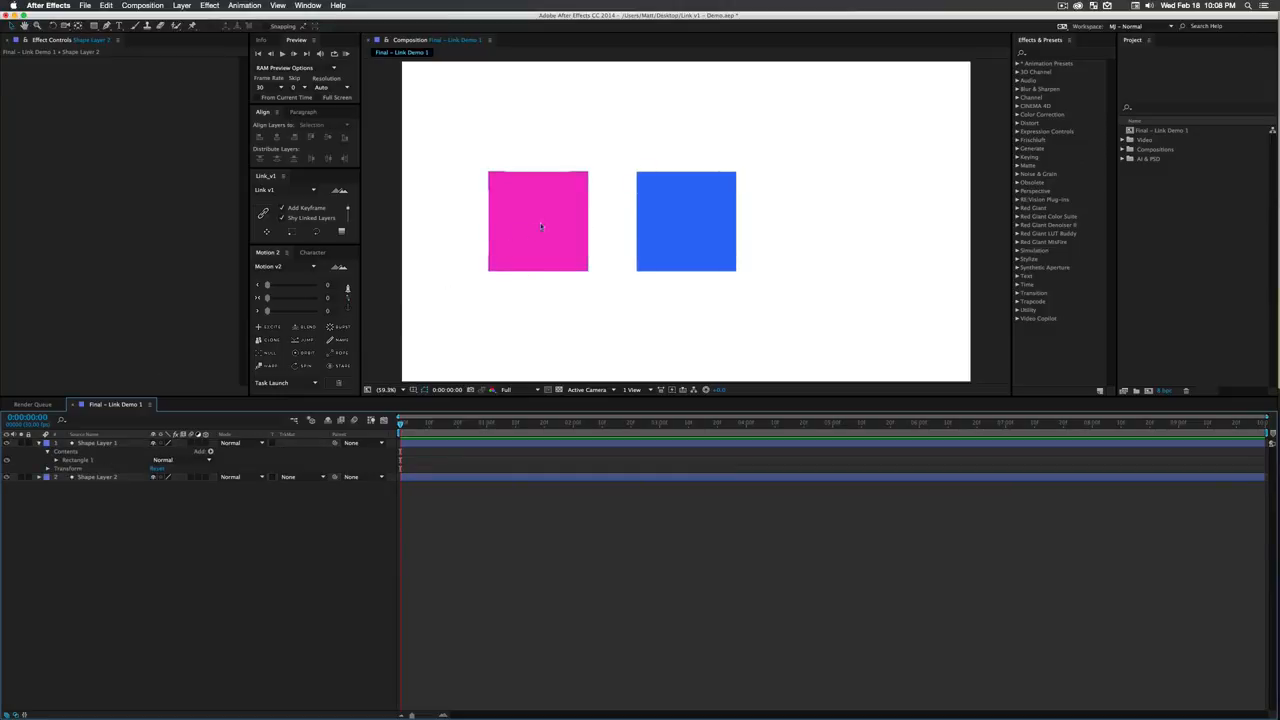
{"action": "left_click", "coordinate": [686, 222]}
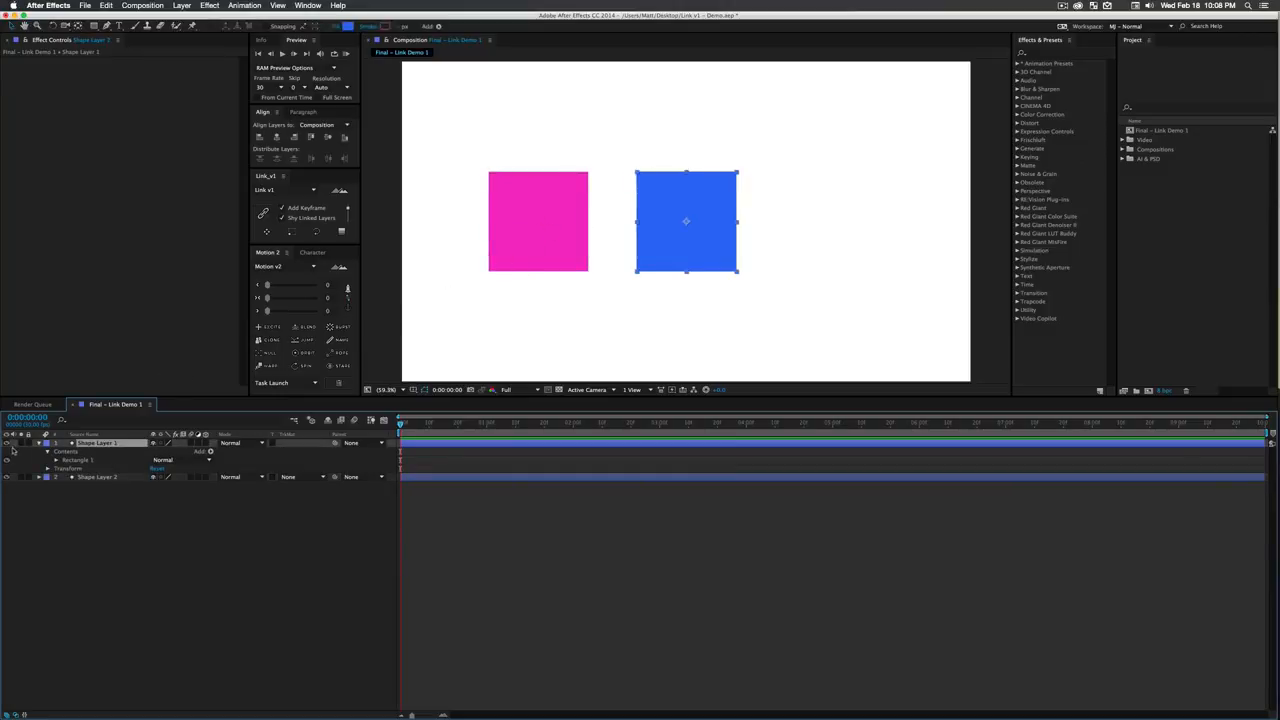
{"action": "left_click", "coordinate": [40, 443]}
{"action": "left_click", "coordinate": [117, 500]}
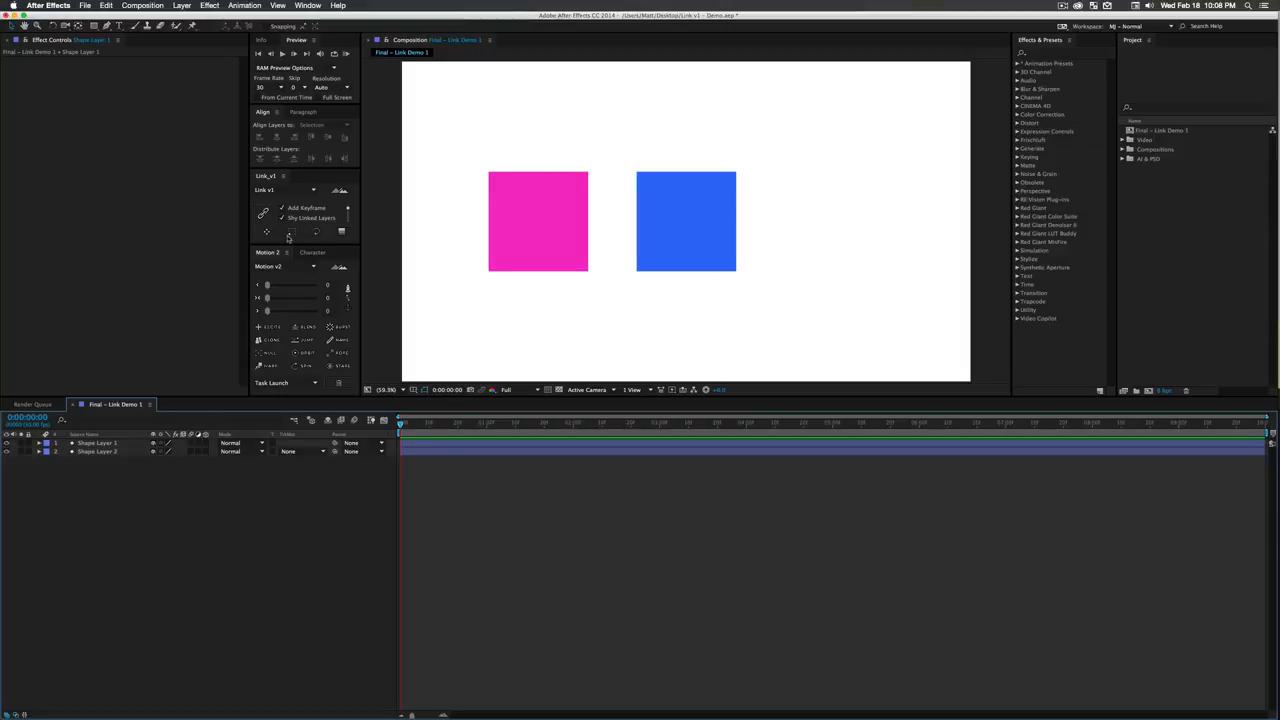
- Link Shape Layer 2 to Shape Layer 1 for position, scale and rotation, with Add Keyframe and Shy Linked Layers enabled
{"action": "left_click", "coordinate": [267, 232]}
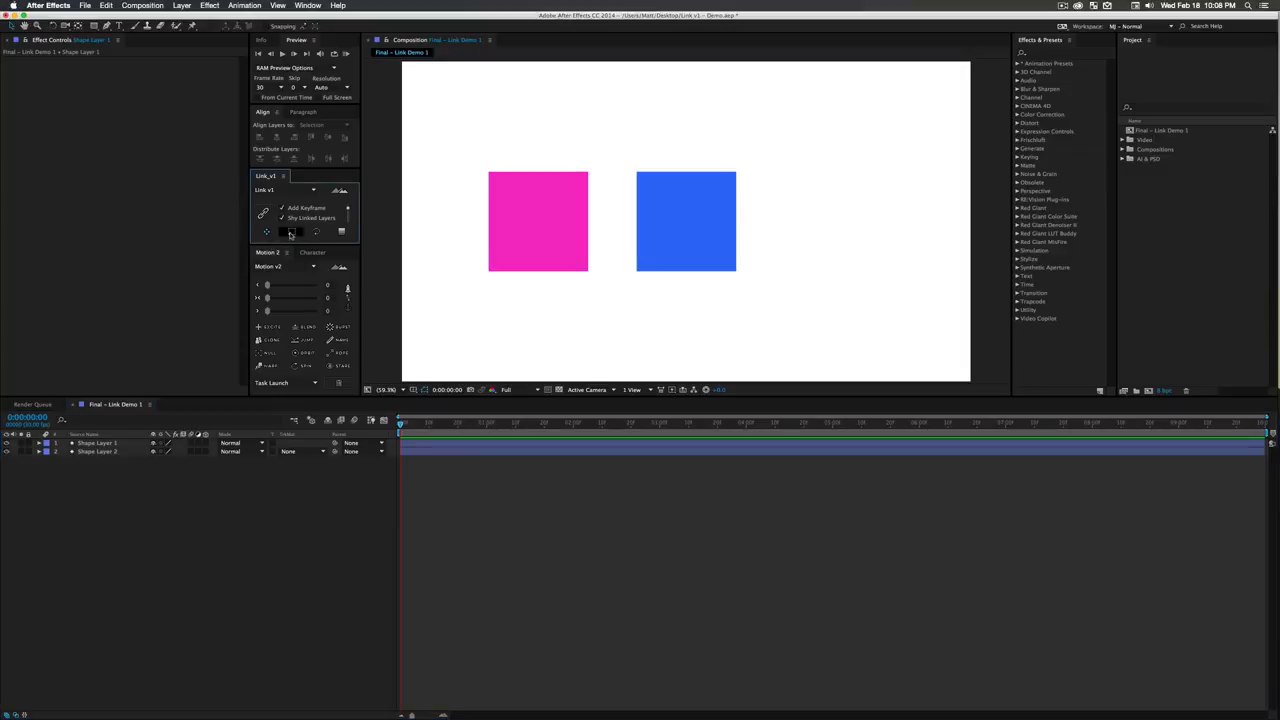
{"action": "left_click", "coordinate": [99, 443]}
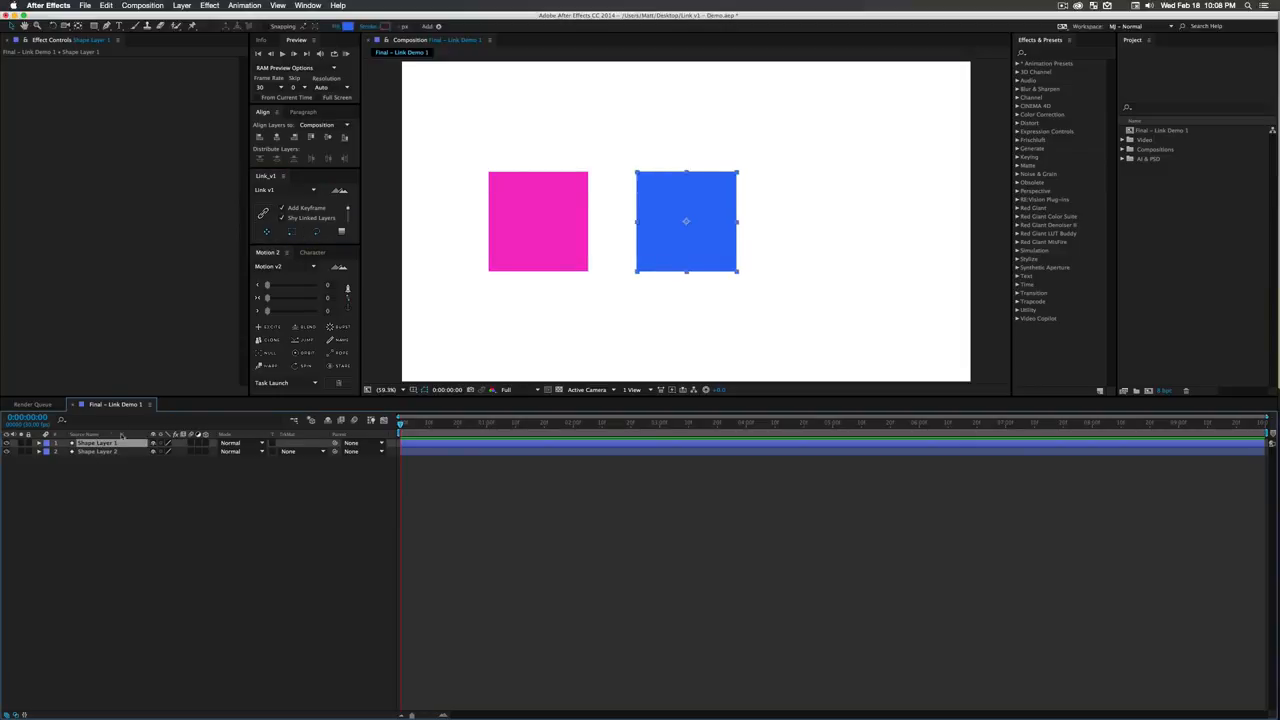
{"action": "left_click", "coordinate": [118, 452], "text": "shift"}
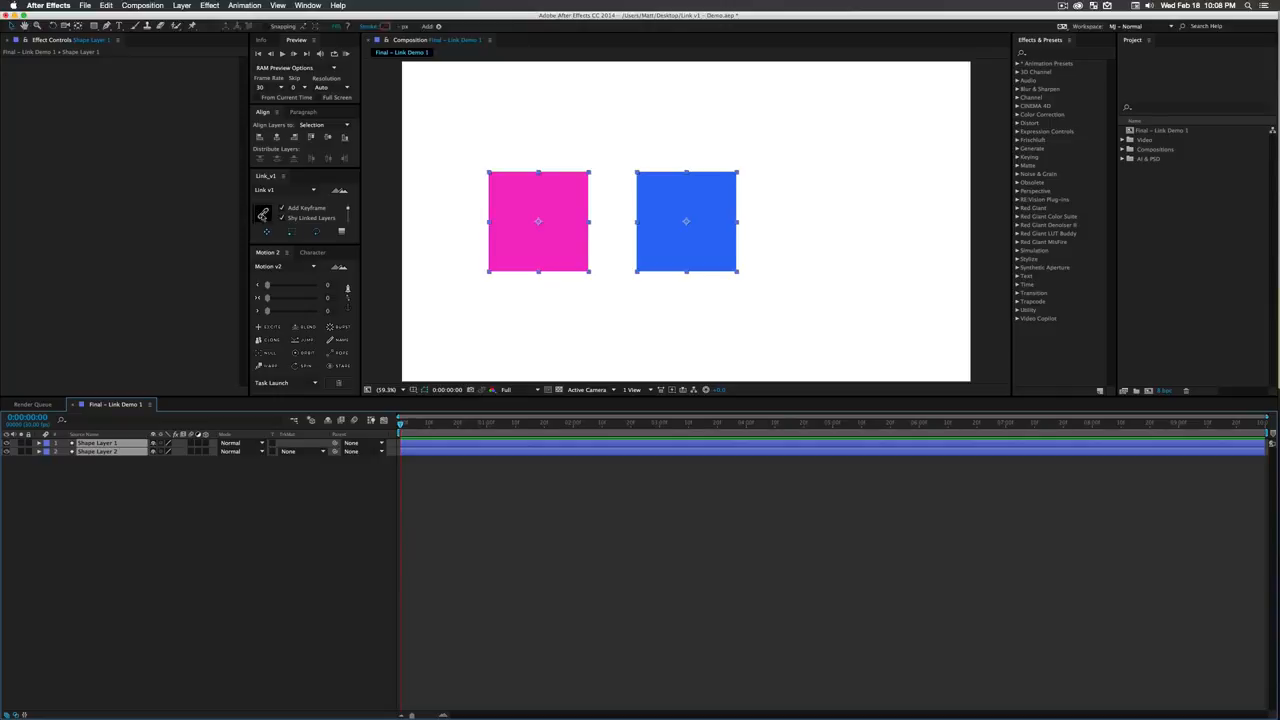
{"action": "left_click", "coordinate": [263, 215]}
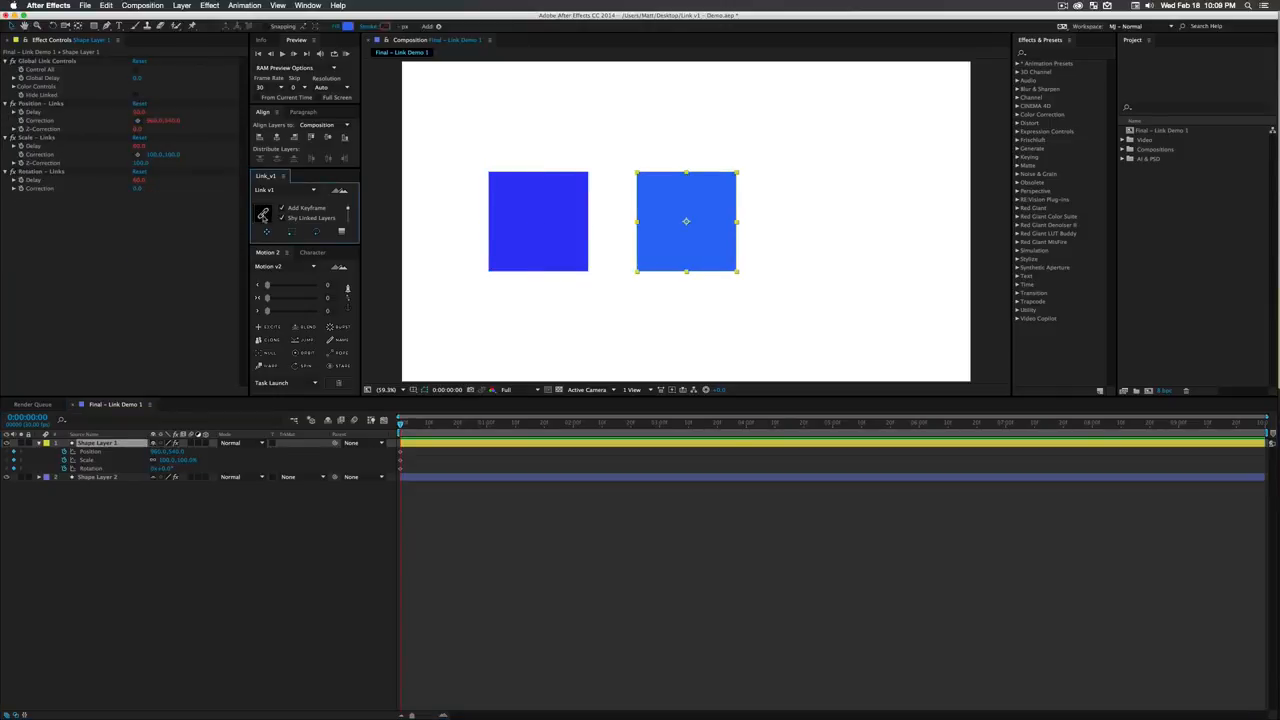
- Shift Shape Layer 1's position, scale and rotation keyframes to 0:00:00:14 and move the current time there
{"action": "left_click_drag", "start_coordinate": [442, 503], "coordinate": [400, 455]}
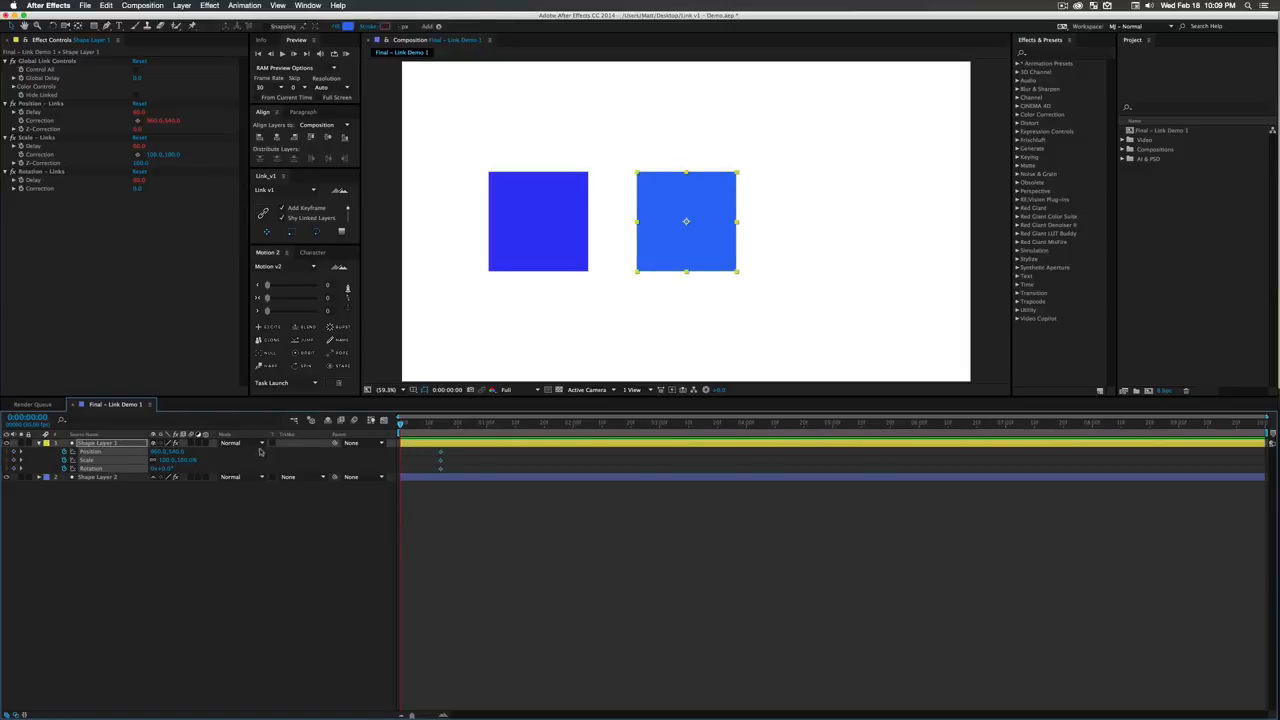
{"action": "left_click", "coordinate": [314, 551]}
{"action": "left_click", "coordinate": [440, 424]}
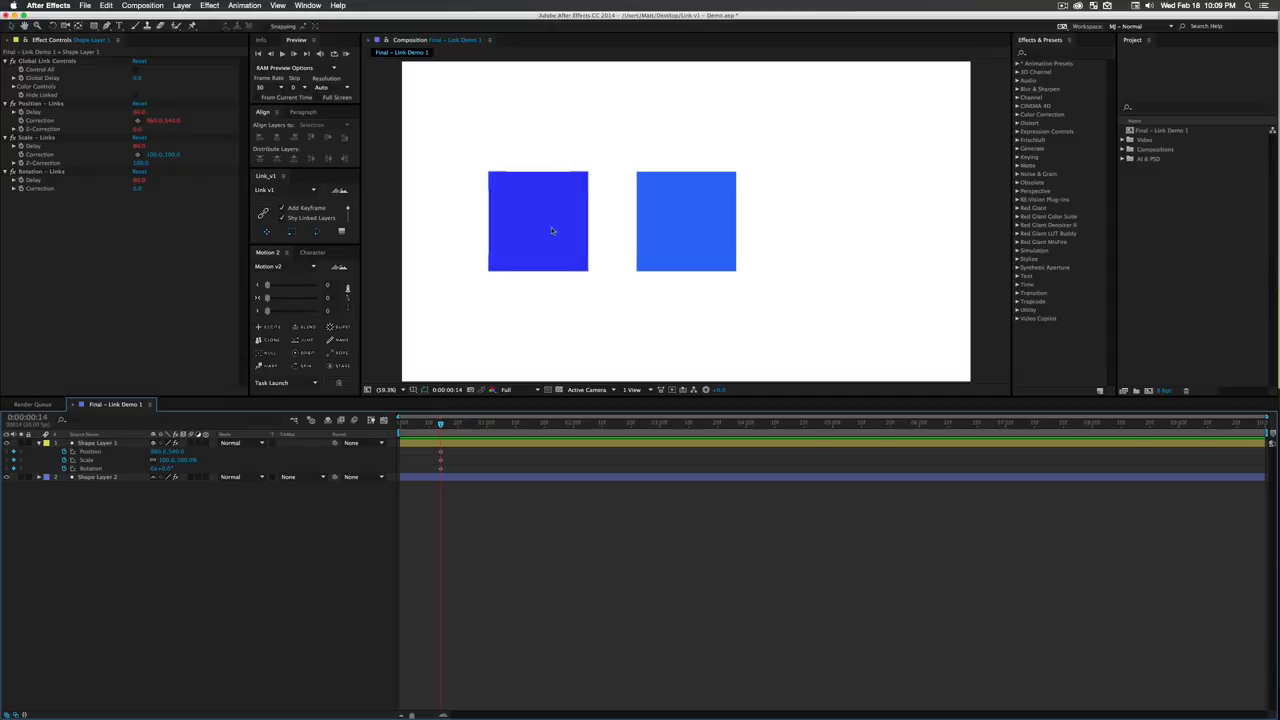
- Turn off Use Color Cycle in the Color Controls of Shape Layer 1's Global Link Controls effect
{"action": "left_click", "coordinate": [13, 87]}
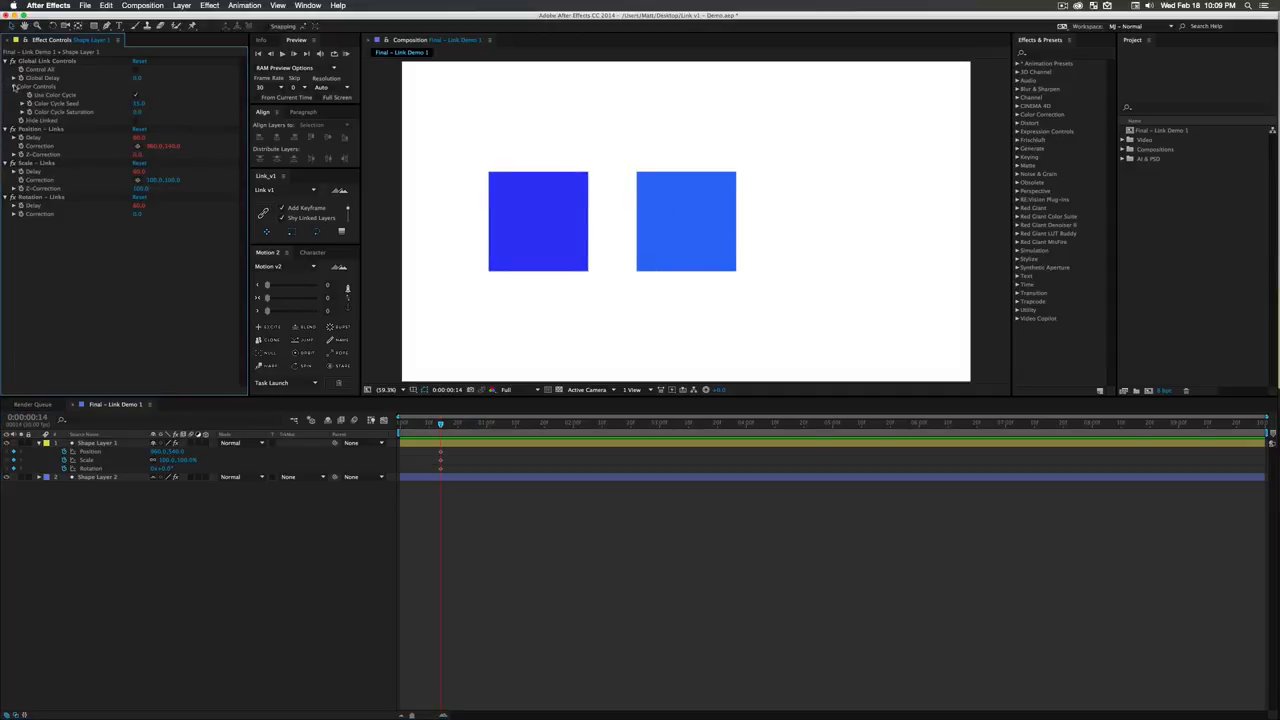
{"action": "left_click", "coordinate": [136, 96]}
{"action": "left_click", "coordinate": [136, 96]}
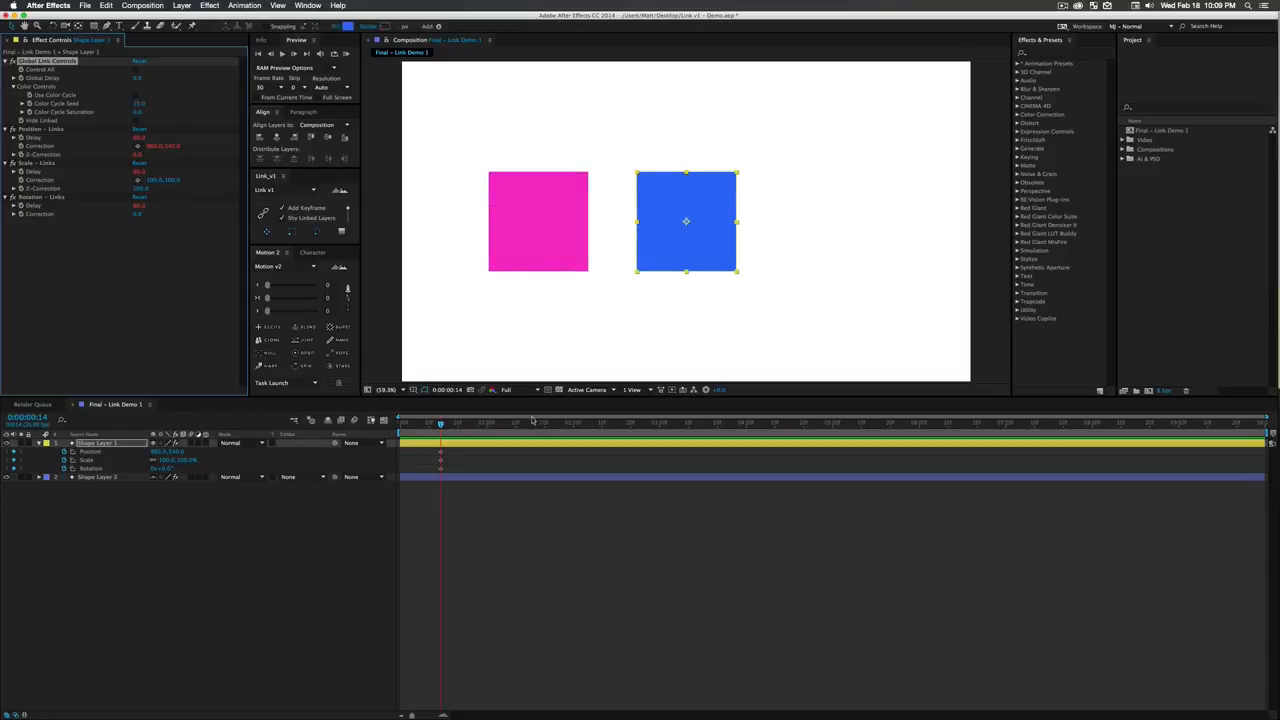
- At 0:00:01:19, keyframe Shape Layer 1 with its position at about 1425, 540, scale about 60% and rotation 180°
{"action": "left_click", "coordinate": [459, 425]}
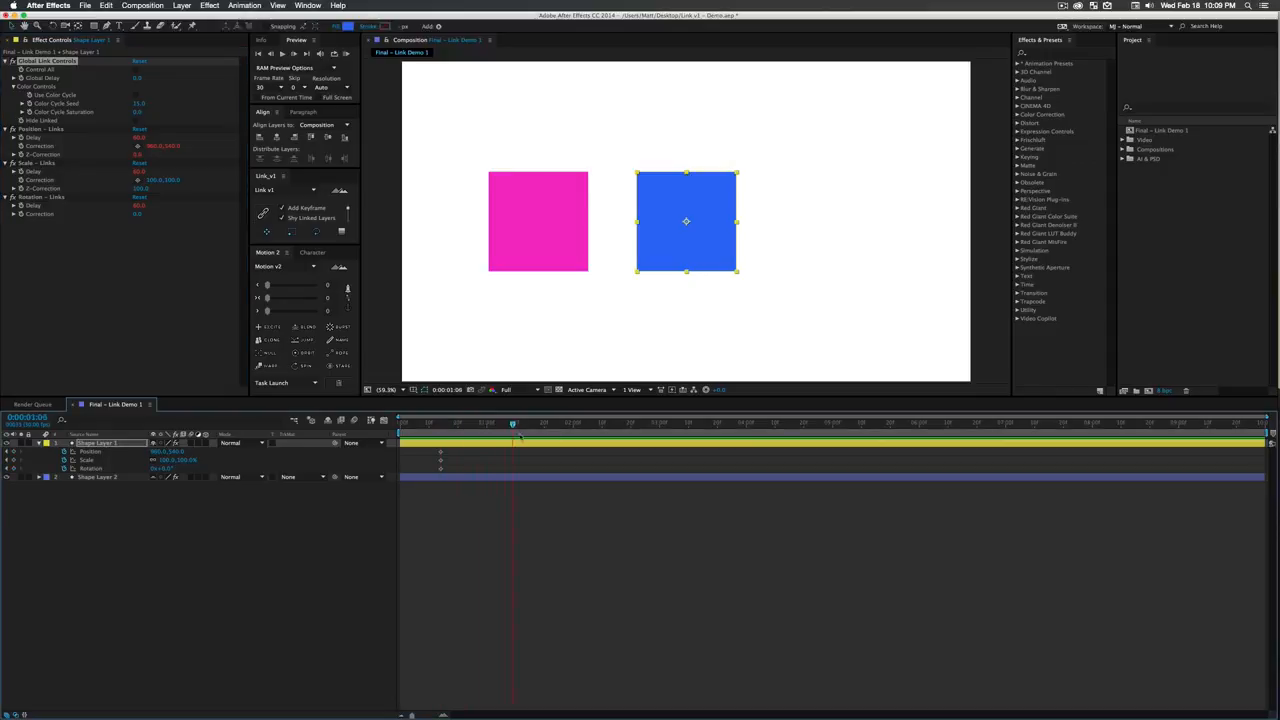
{"action": "left_click_drag", "start_coordinate": [519, 435], "coordinate": [541, 436]}
{"action": "left_click", "coordinate": [179, 574]}
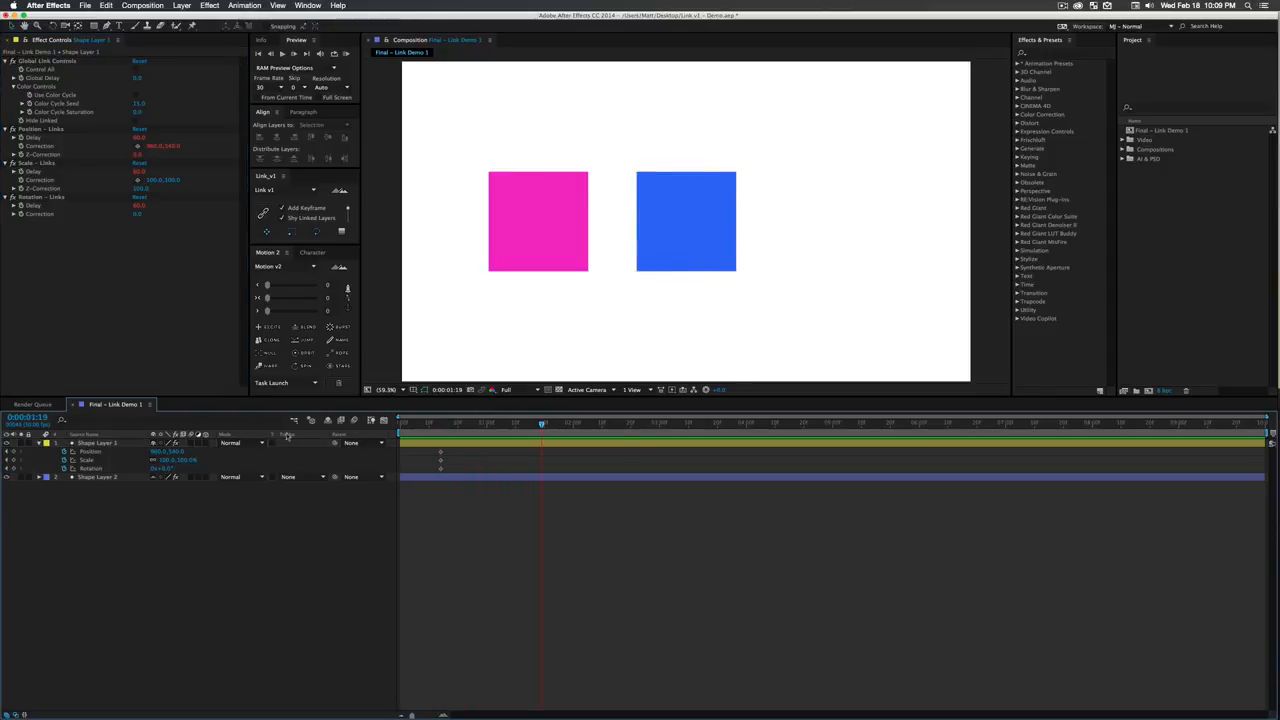
{"action": "left_click_drag", "start_coordinate": [665, 240], "coordinate": [797, 253]}
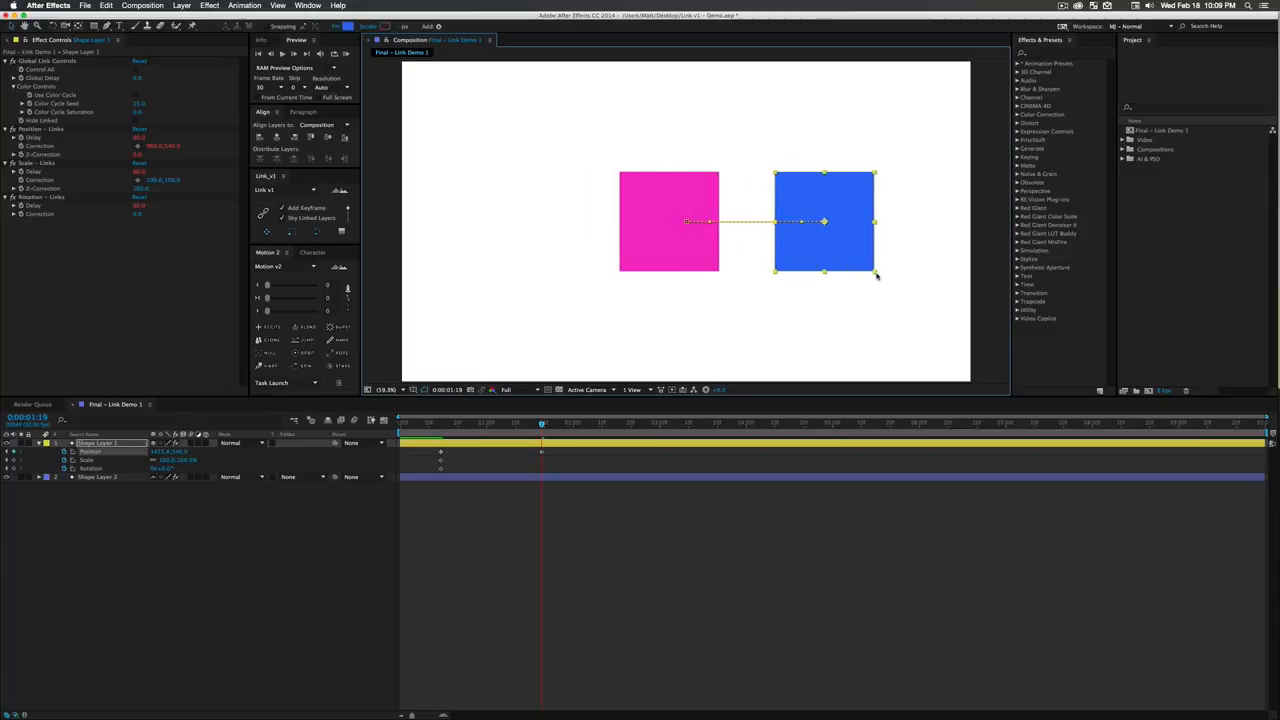
{"action": "left_click_drag", "start_coordinate": [877, 276], "coordinate": [796, 188]}
{"action": "key", "text": "w"}
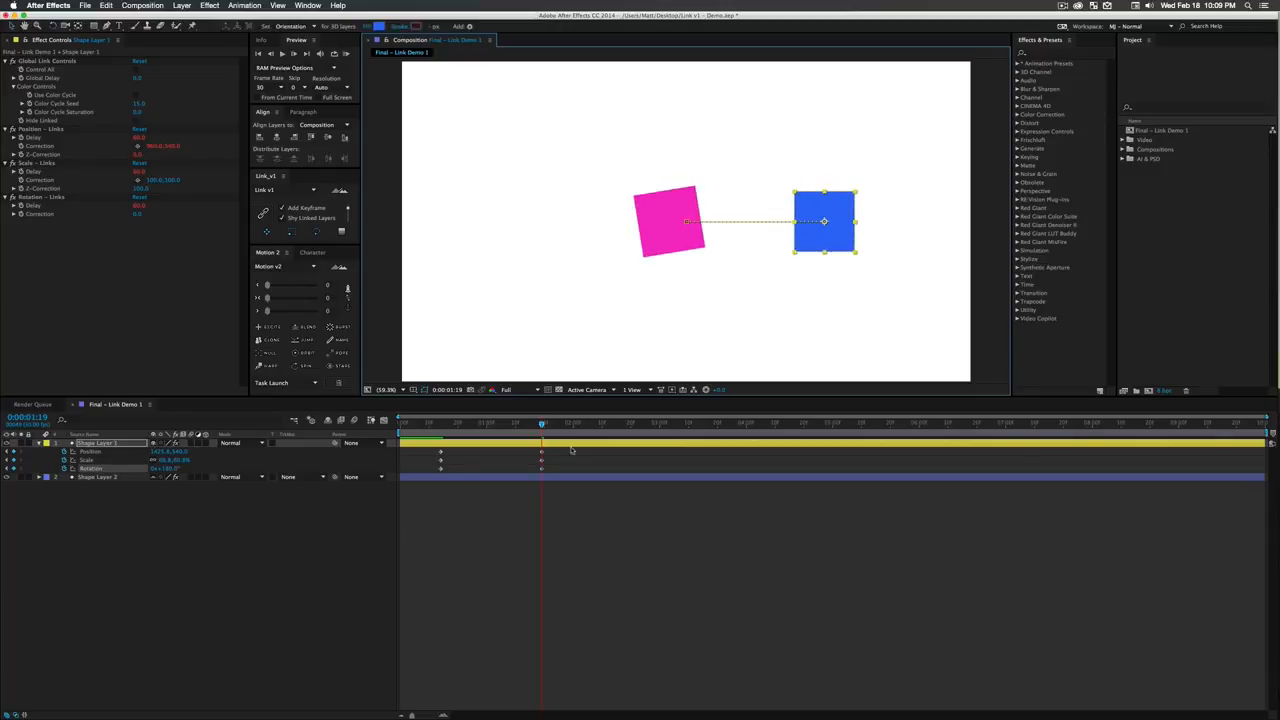
- Ease all of Shape Layer 1's keyframes with Motion v2's combined ease amount at 52 and preview the animation
{"action": "left_click_drag", "start_coordinate": [583, 508], "coordinate": [440, 442]}
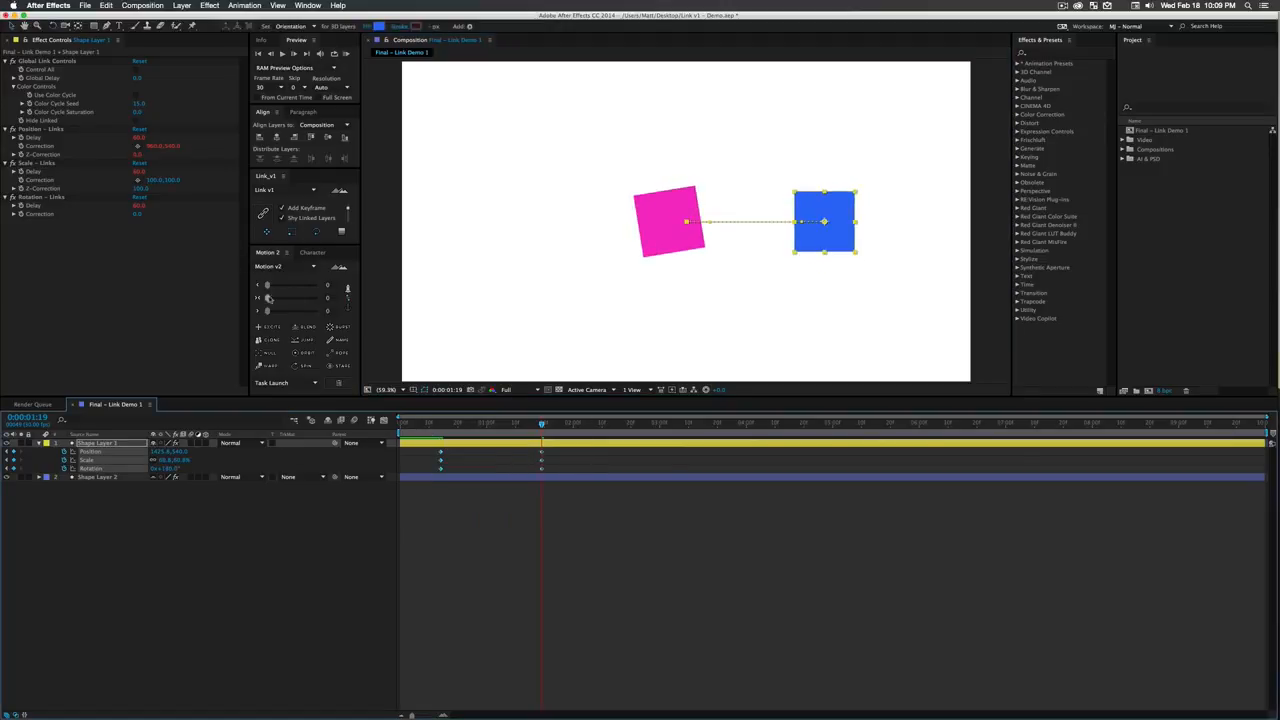
{"action": "left_click_drag", "start_coordinate": [267, 298], "coordinate": [294, 298]}
{"action": "left_click", "coordinate": [439, 490]}
{"action": "left_click", "coordinate": [433, 428]}
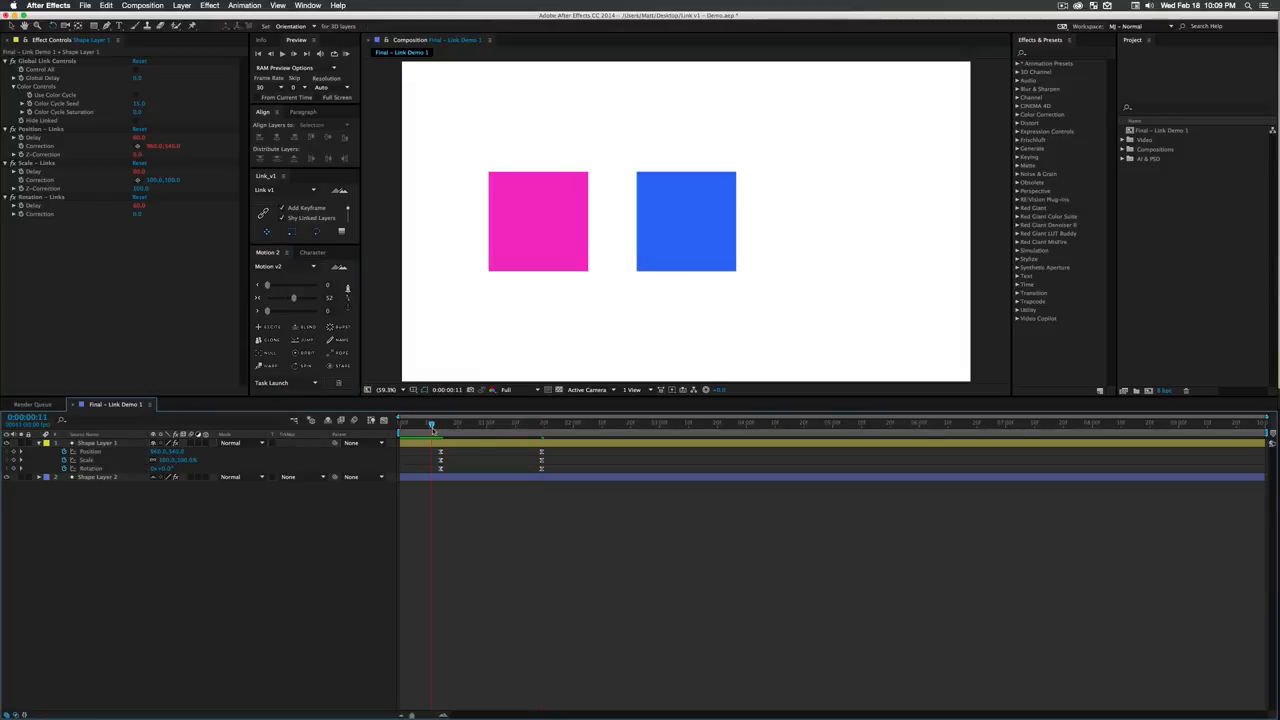
{"action": "key", "text": "space"}
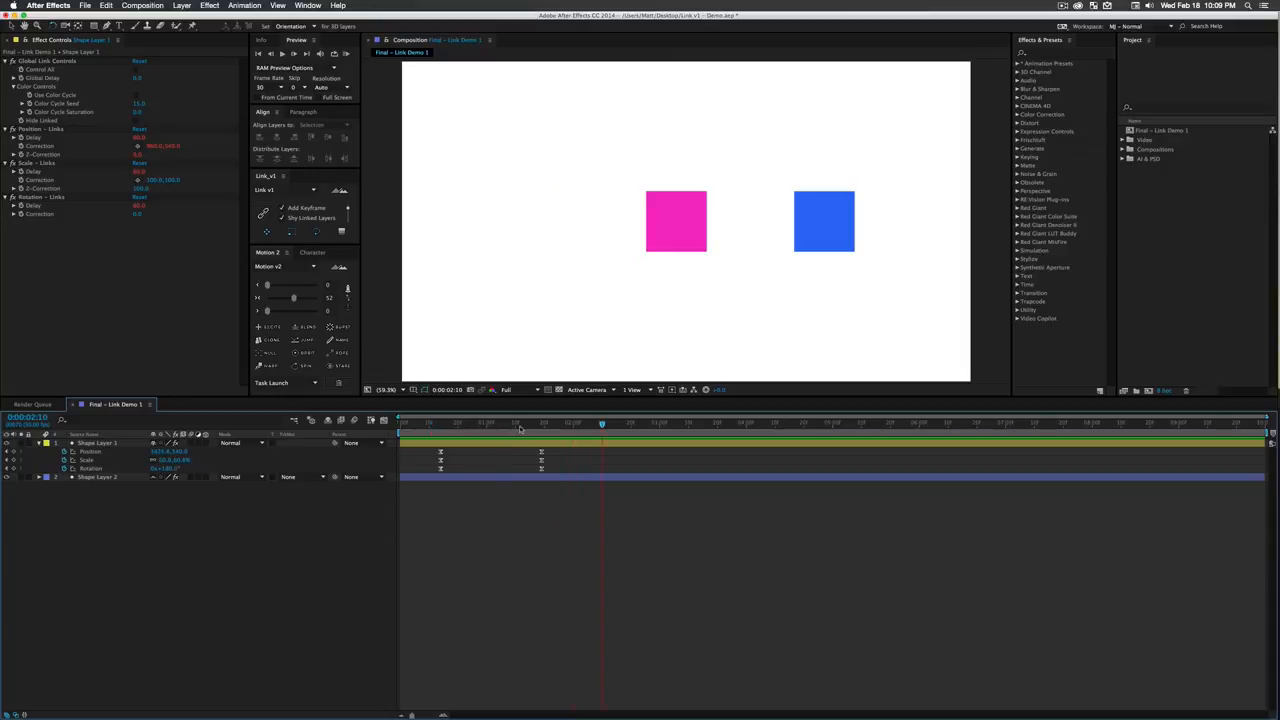
- Shift all of Shape Layer 1's keyframes to start at 0:00:01:00 and set the current time to 0:00:01:15
{"action": "left_click_drag", "start_coordinate": [520, 427], "coordinate": [502, 456]}
{"action": "left_click_drag", "start_coordinate": [566, 501], "coordinate": [530, 459]}
{"action": "left_click", "coordinate": [557, 500]}
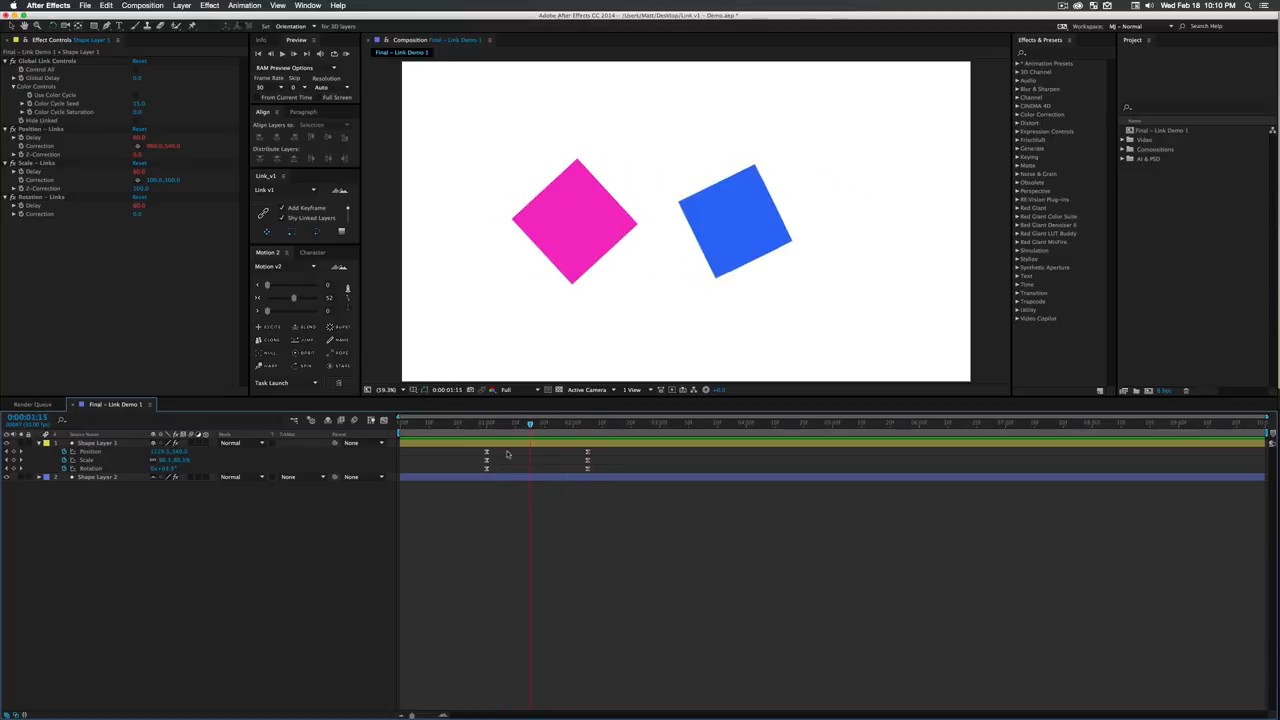
{"action": "left_click", "coordinate": [285, 233]}
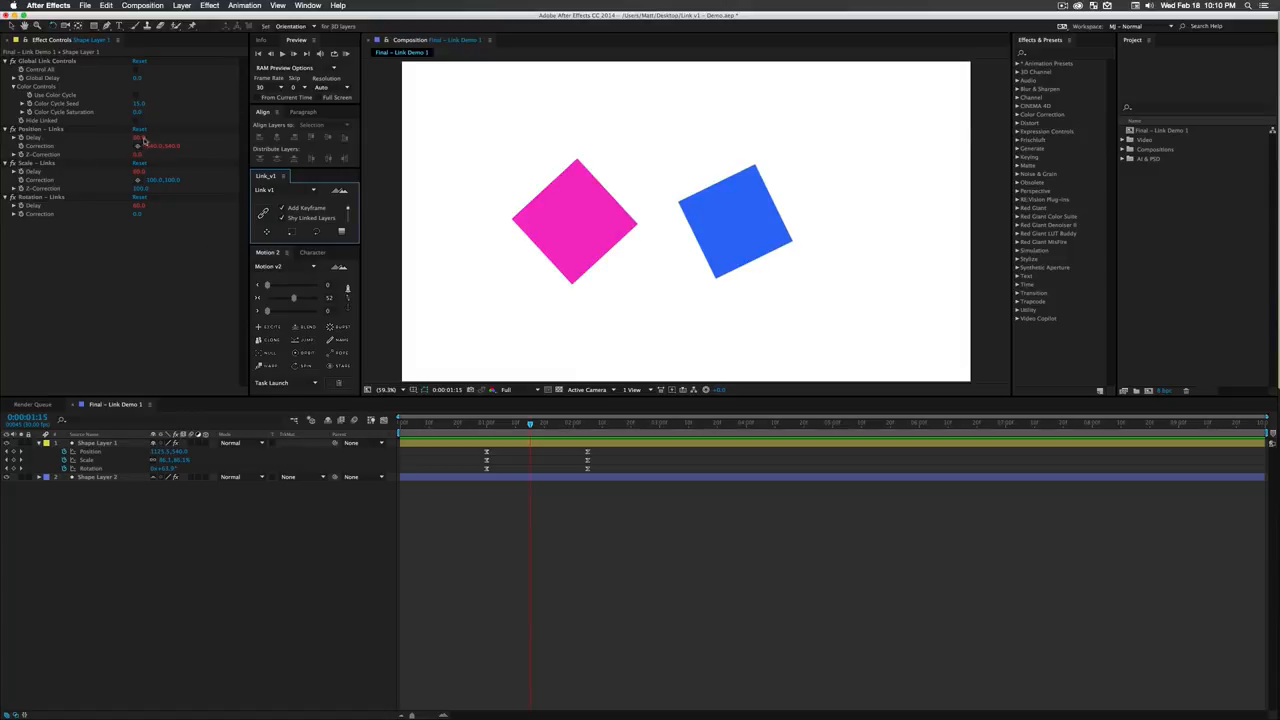
- Set Shape Layer 1's link delays to about 190 for position, 0 for scale and -100 for rotation
{"action": "left_click_drag", "start_coordinate": [140, 139], "coordinate": [172, 142]}
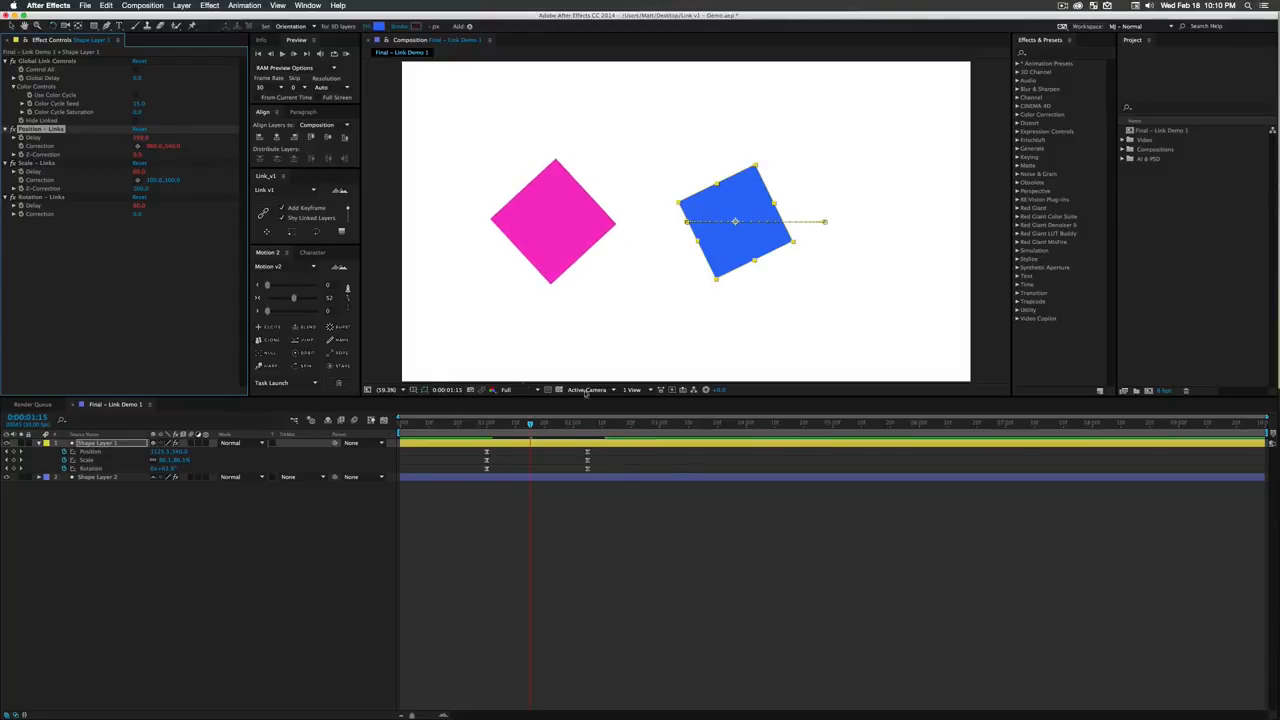
{"action": "left_click", "coordinate": [139, 171]}
{"action": "key", "text": "Return"}
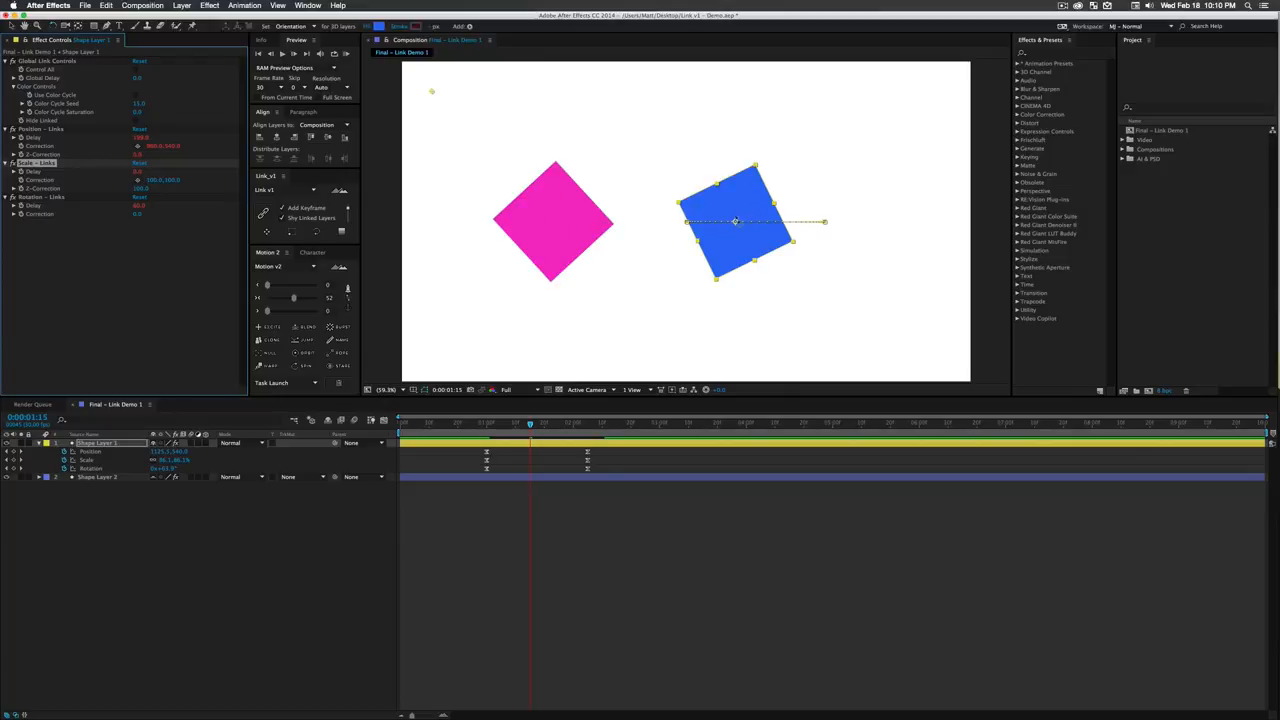
{"action": "left_click", "coordinate": [140, 205]}
{"action": "type", "text": "-100"}
{"action": "key", "text": "Return"}
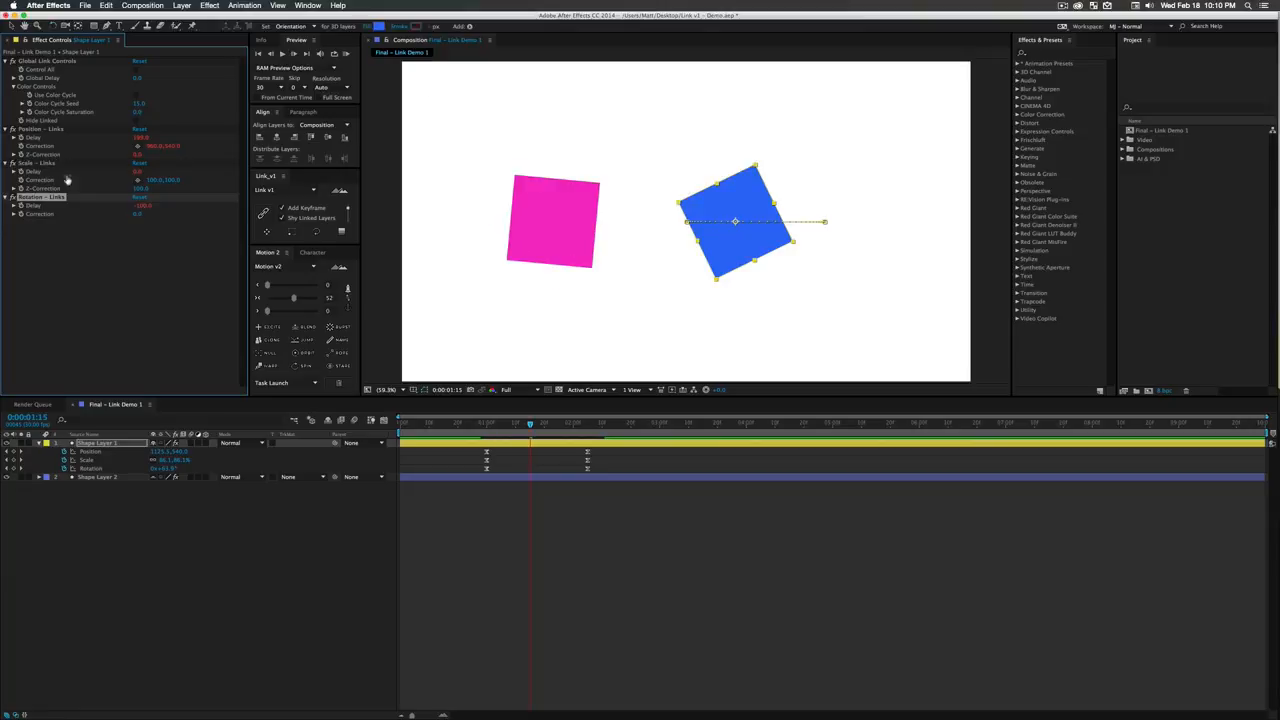
{"action": "left_click", "coordinate": [115, 252]}
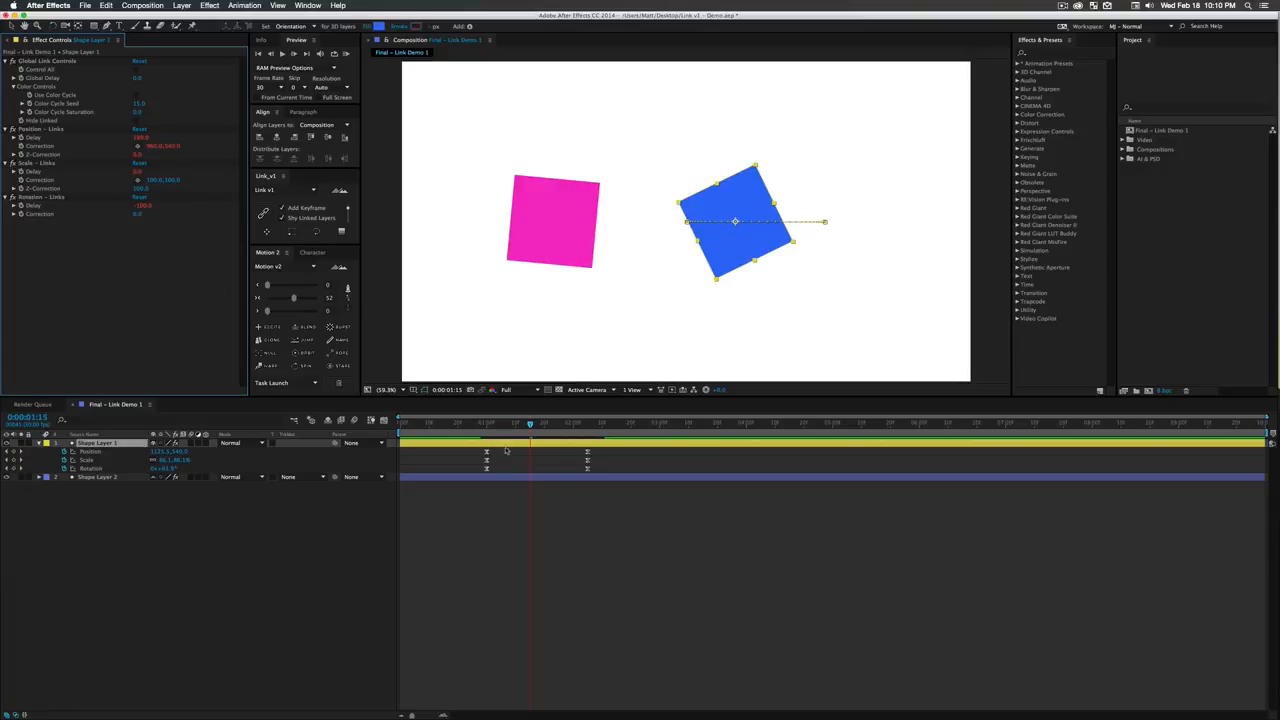
- Shift all of Shape Layer 1's keyframes to start at about 0:00:01:26 and preview the animation from the beginning
{"action": "key", "text": "Home"}
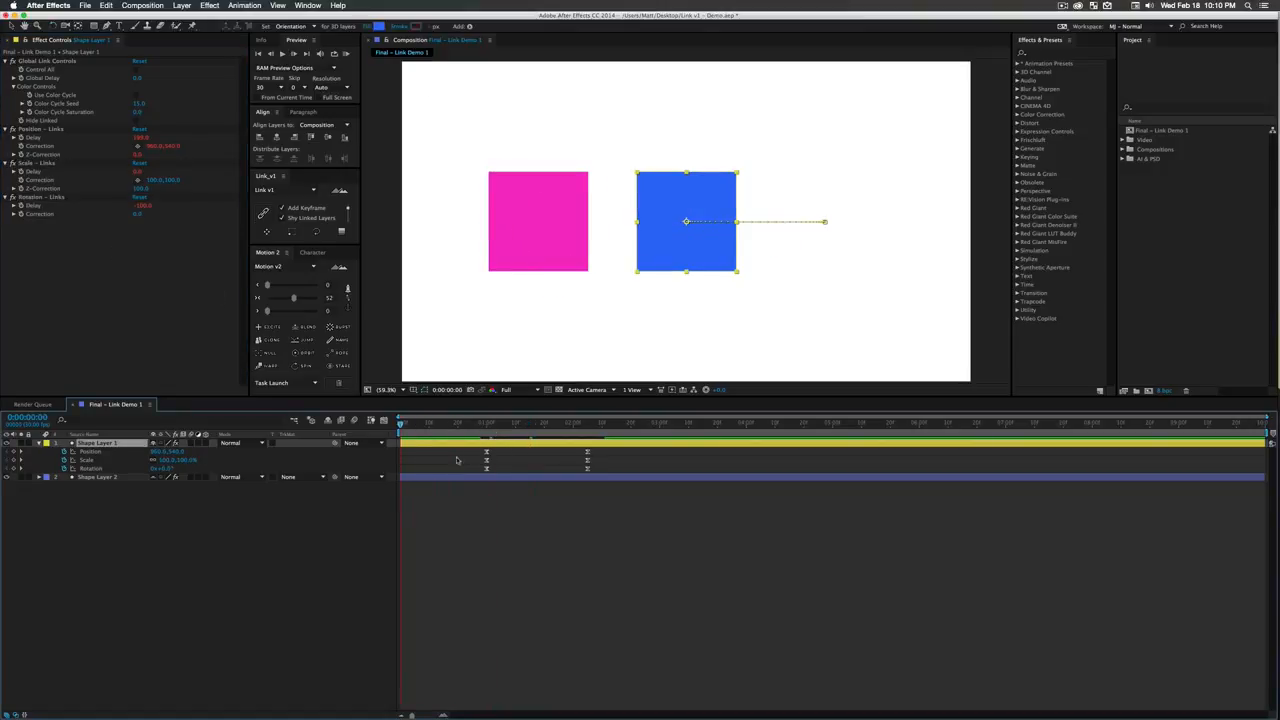
{"action": "left_click_drag", "start_coordinate": [668, 515], "coordinate": [567, 458]}
{"action": "left_click", "coordinate": [543, 506]}
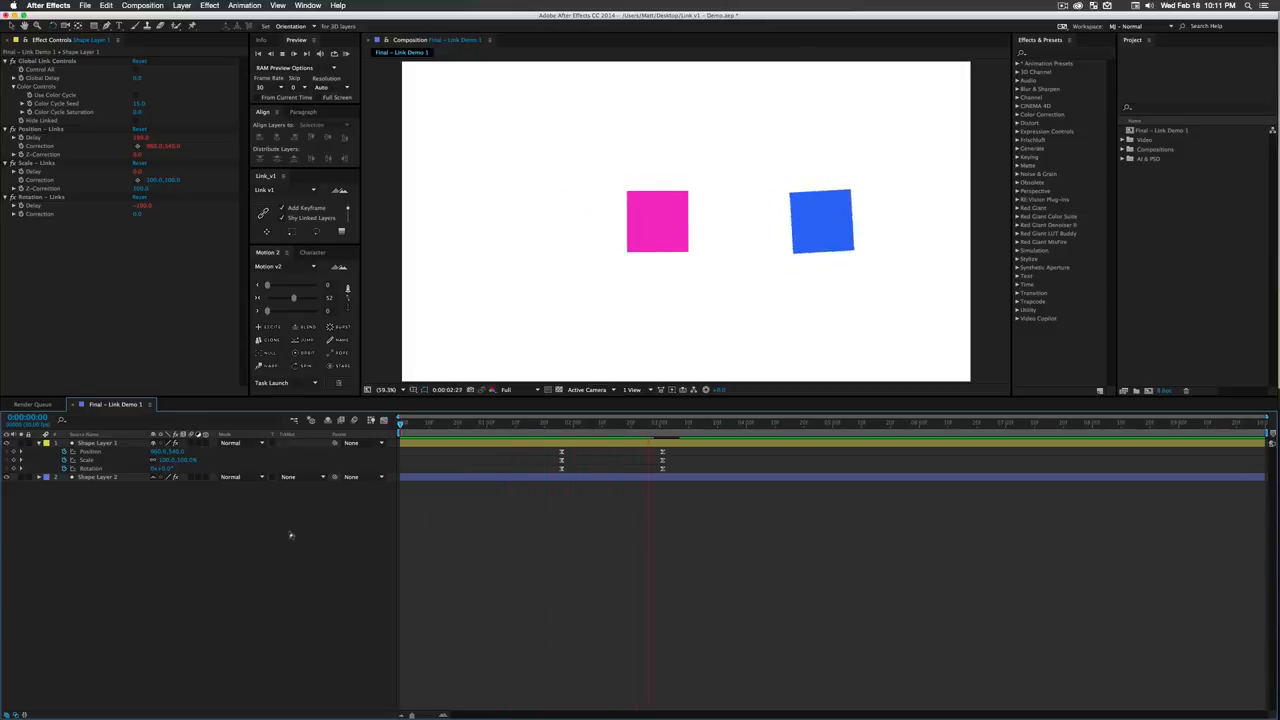
- Set the Rotation – Links delay to about -675 and play the animation from the start
{"action": "left_click_drag", "start_coordinate": [733, 424], "coordinate": [580, 463]}
{"action": "left_click_drag", "start_coordinate": [141, 207], "coordinate": [112, 209]}
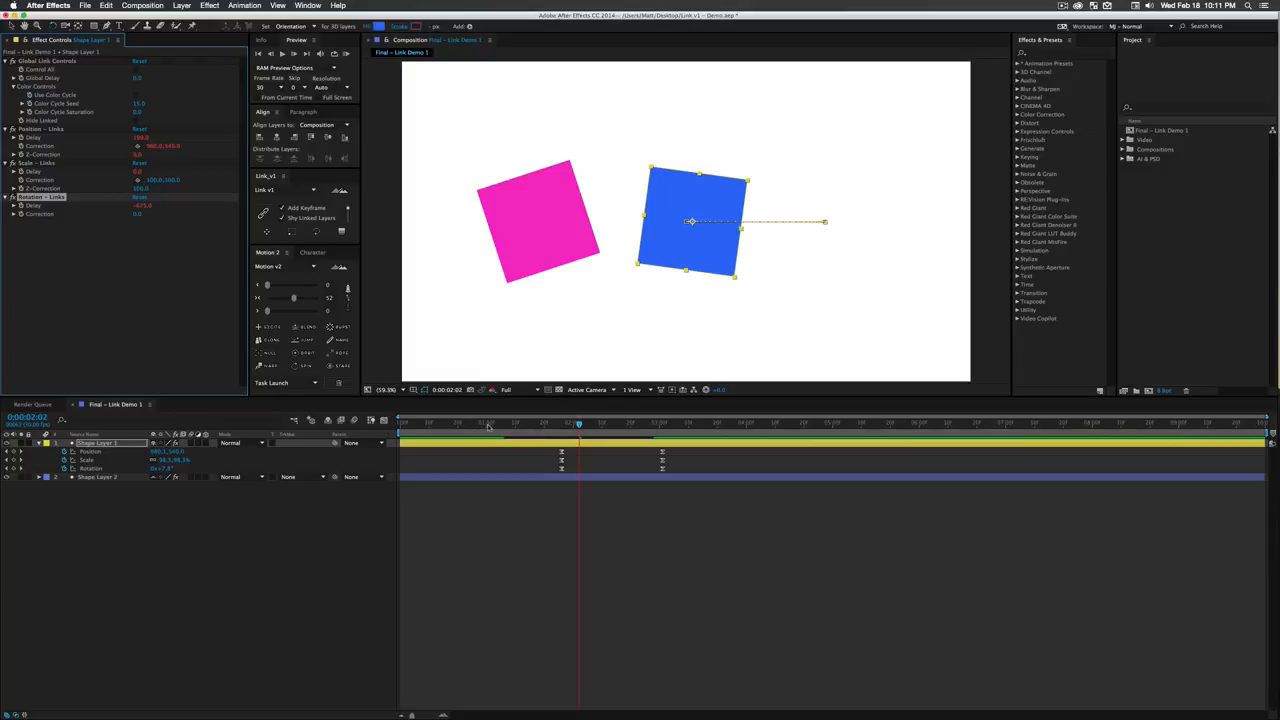
{"action": "left_click_drag", "start_coordinate": [489, 426], "coordinate": [361, 430]}
{"action": "left_click", "coordinate": [345, 541]}
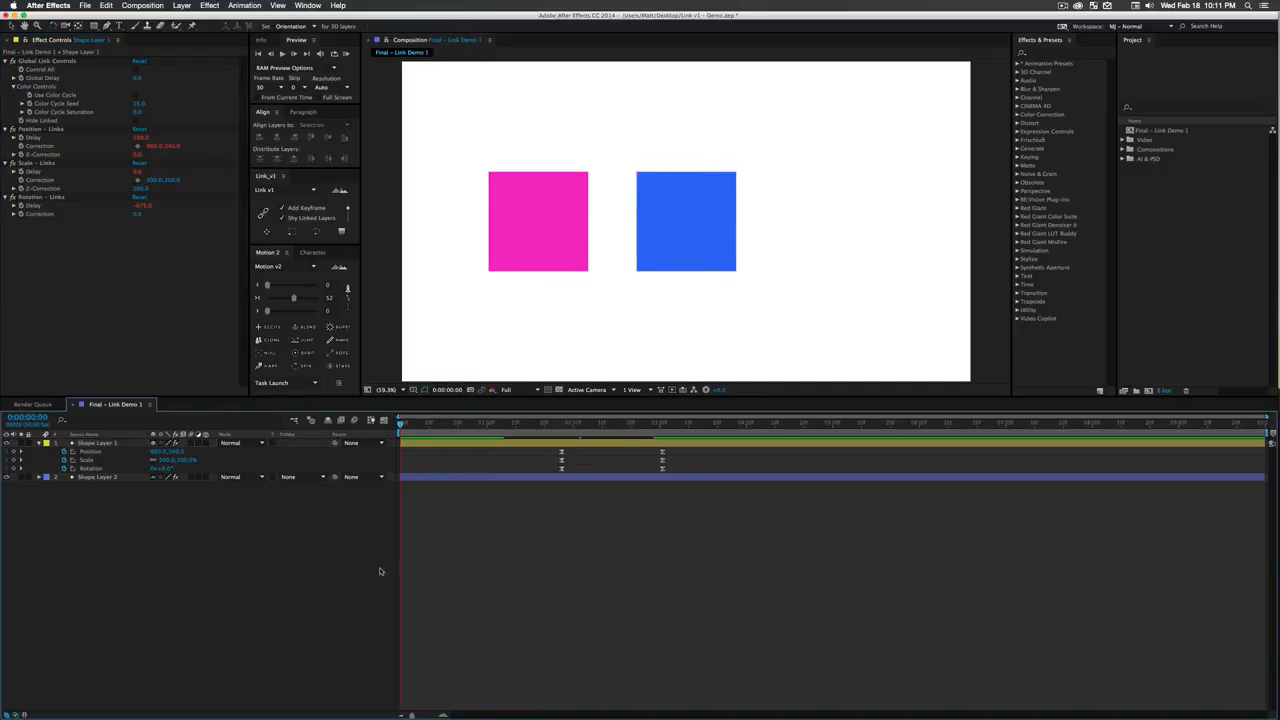
{"action": "key", "text": "space"}
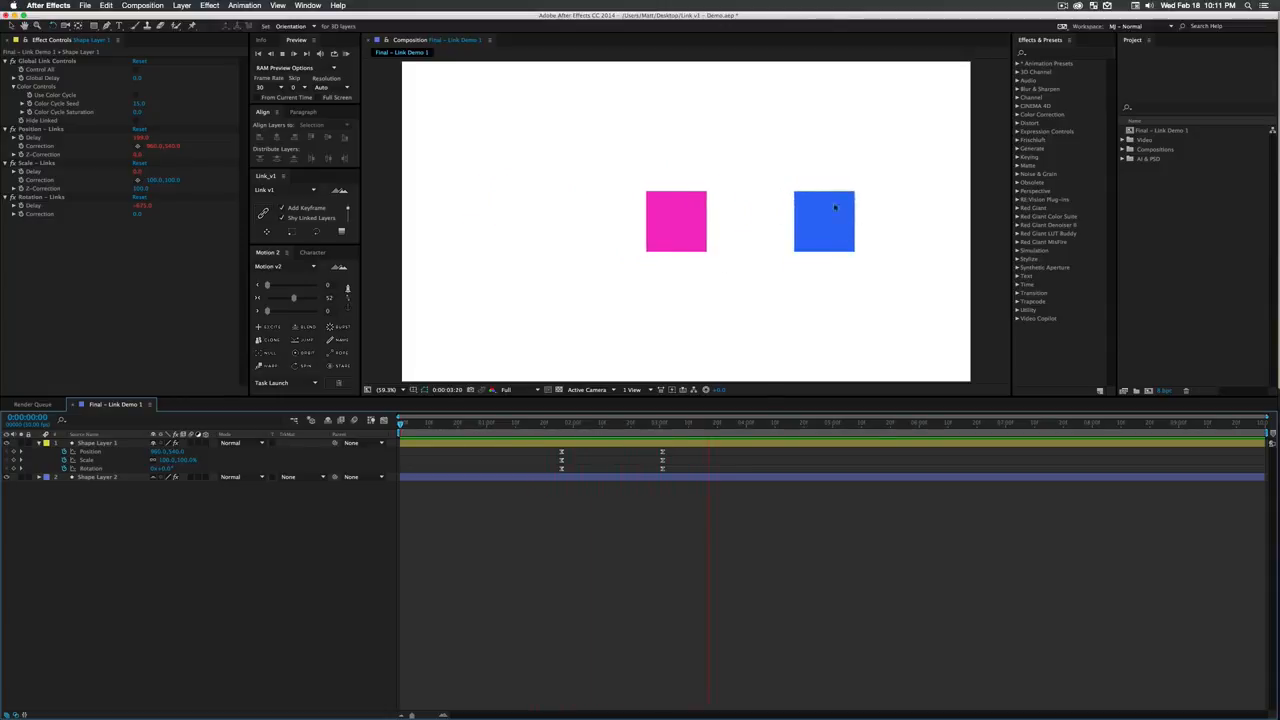
- Turn on Control All in Shape Layer 1's Global Link Controls and preview the linked animation
{"action": "mouse_move", "coordinate": [645, 428]}
{"action": "left_mouse_down"}
{"action": "mouse_move", "coordinate": [531, 428]}
{"action": "mouse_move", "coordinate": [645, 437]}
{"action": "mouse_move", "coordinate": [600, 434]}
{"action": "mouse_move", "coordinate": [626, 436]}
{"action": "left_mouse_up"}
{"action": "left_click_drag", "start_coordinate": [694, 502], "coordinate": [548, 448]}
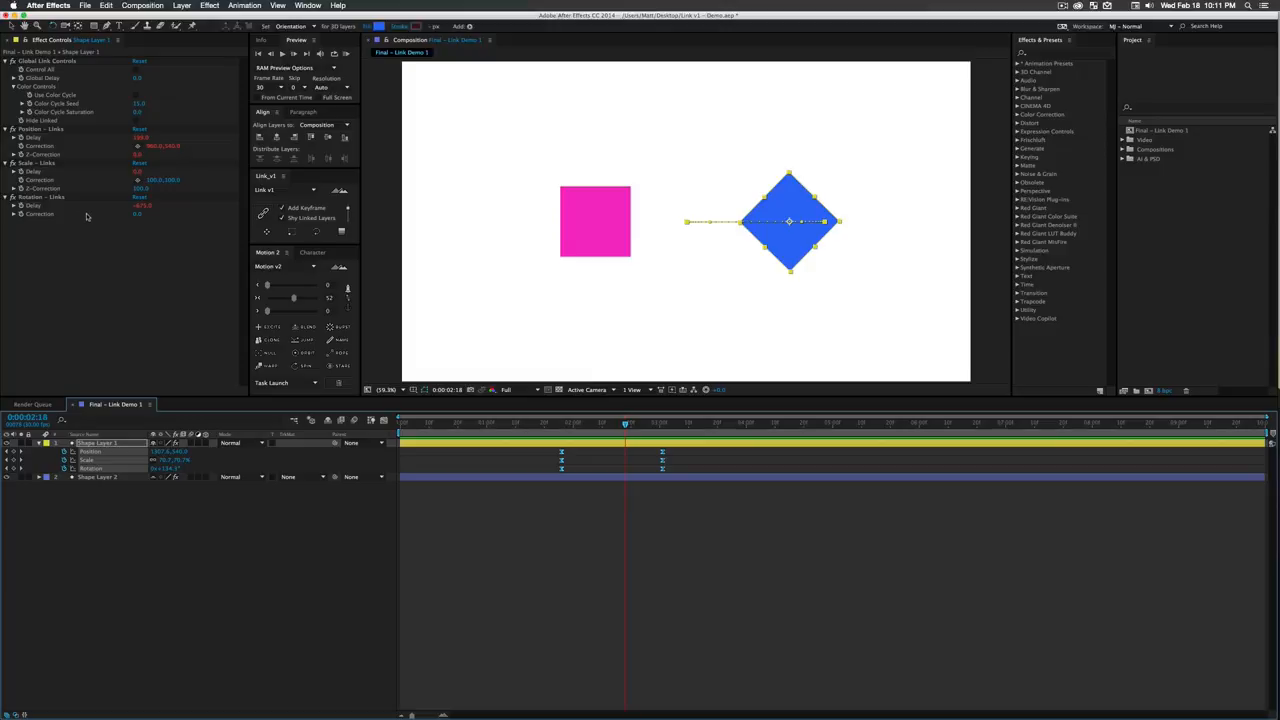
{"action": "left_click", "coordinate": [234, 513]}
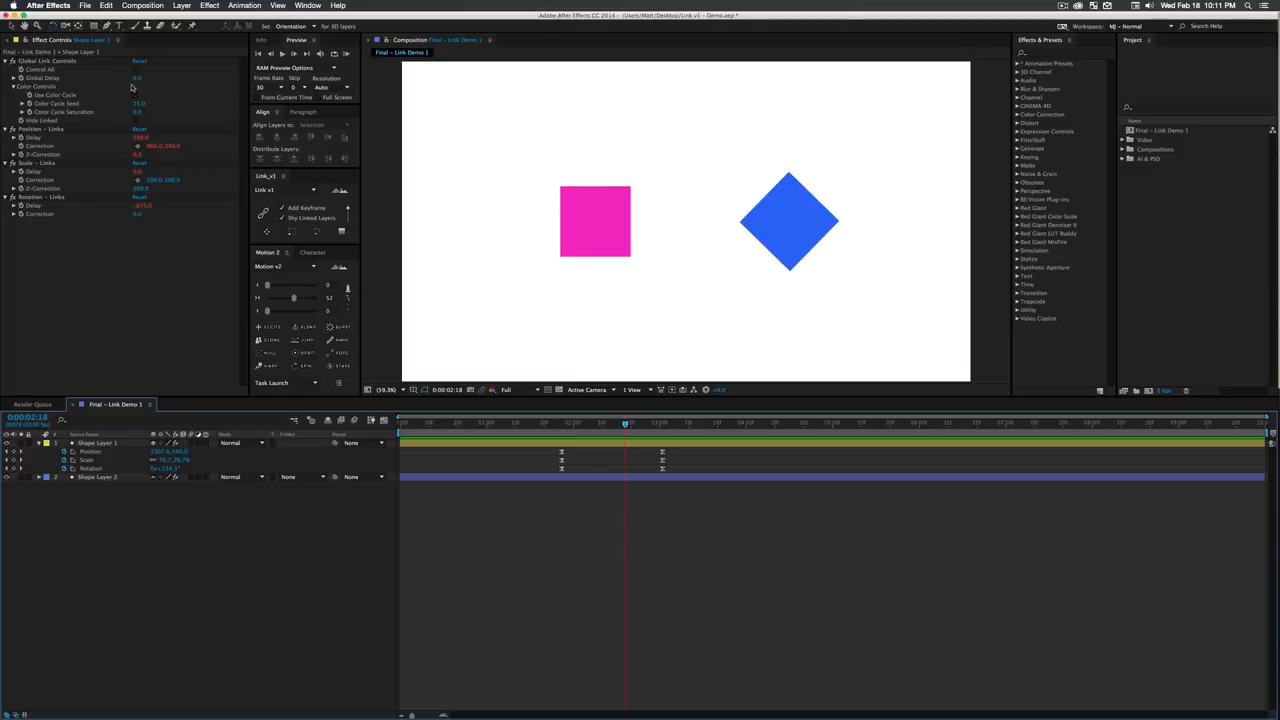
{"action": "left_click", "coordinate": [137, 71]}
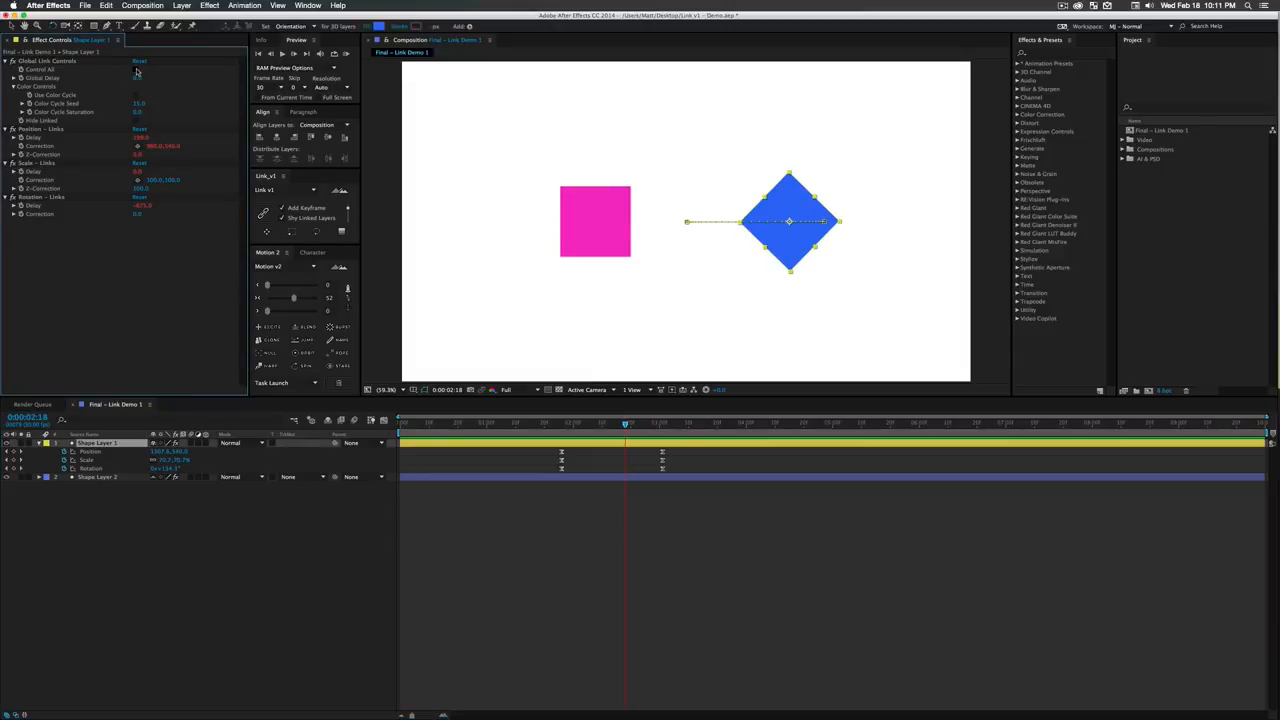
{"action": "left_click", "coordinate": [137, 71]}
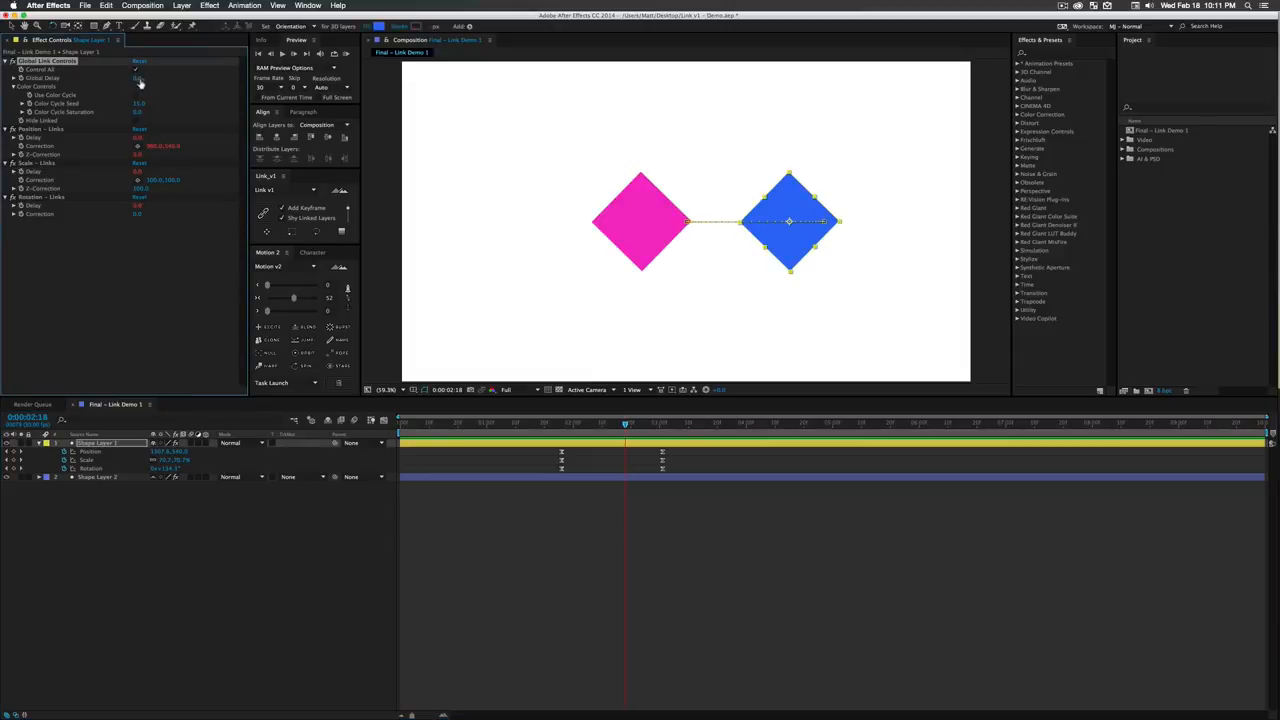
{"action": "left_click", "coordinate": [577, 499]}
{"action": "left_click", "coordinate": [561, 425]}
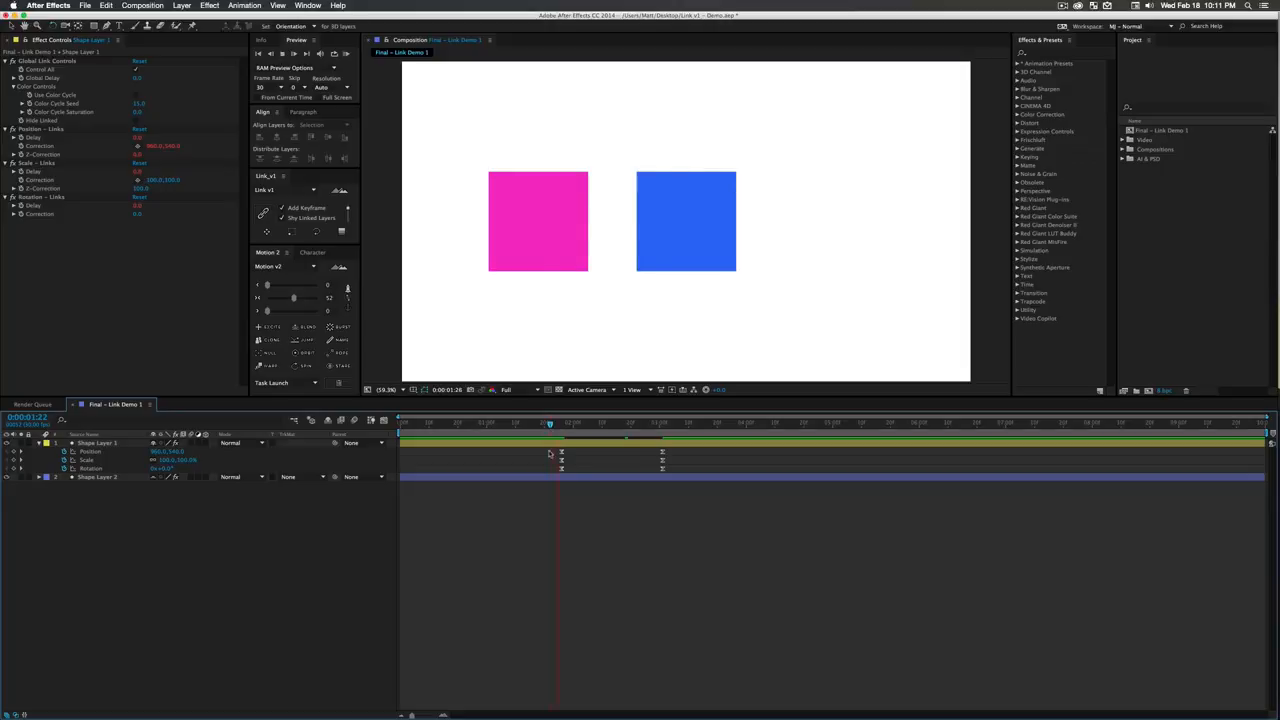
{"action": "key", "text": "space"}
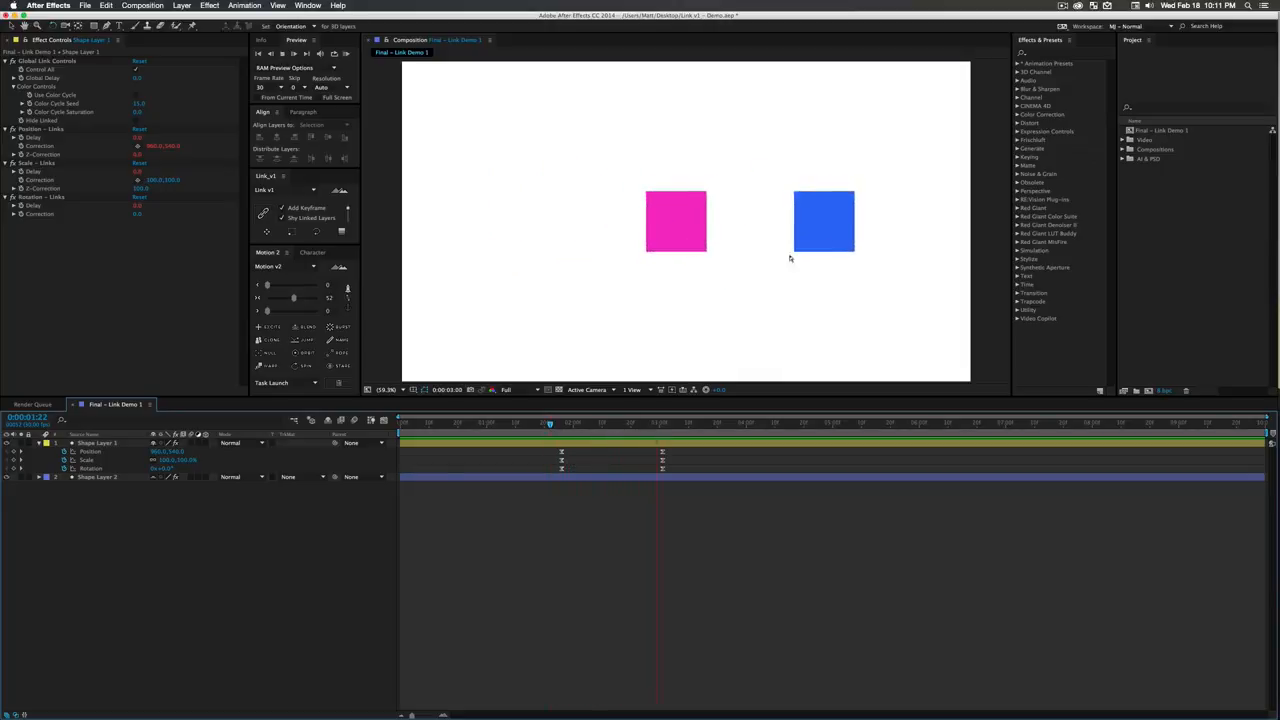
- Set the Global Delay in Shape Layer 1's Global Link Controls to about 53 and preview the animation
{"action": "mouse_move", "coordinate": [626, 428]}
{"action": "left_mouse_down"}
{"action": "mouse_move", "coordinate": [646, 428]}
{"action": "mouse_move", "coordinate": [613, 433]}
{"action": "left_mouse_up"}
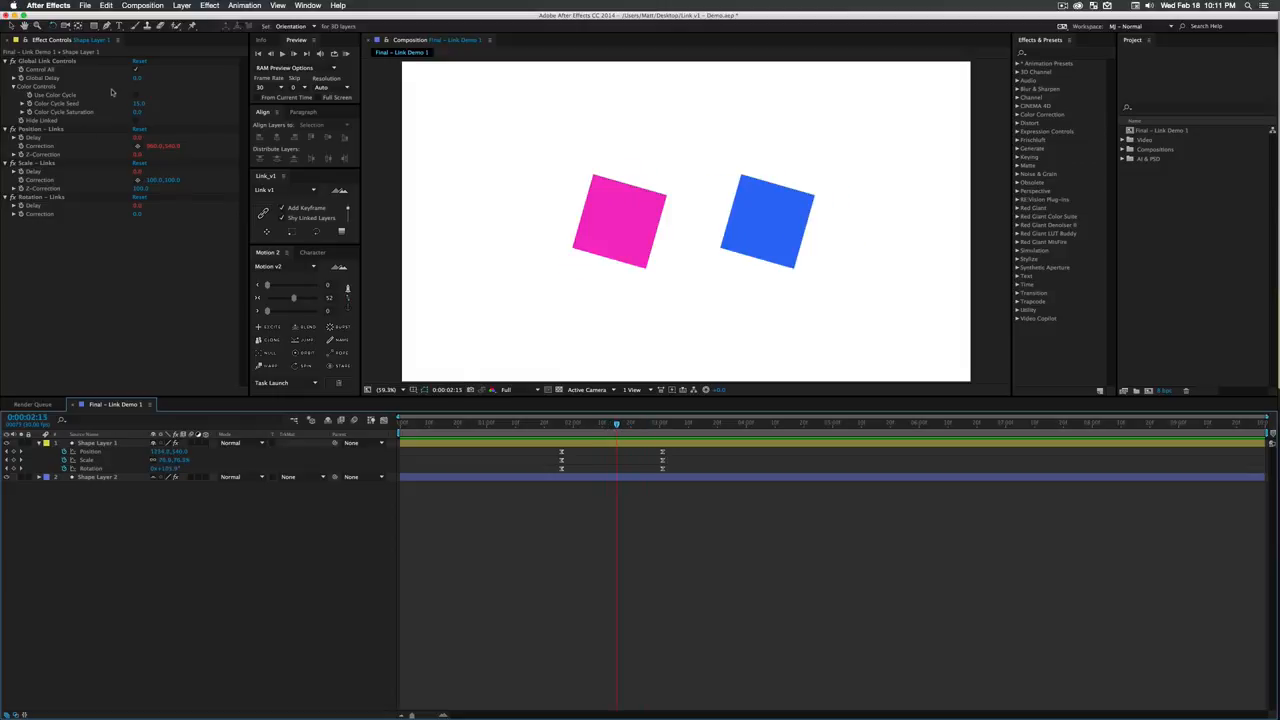
{"action": "left_click_drag", "start_coordinate": [138, 85], "coordinate": [160, 85]}
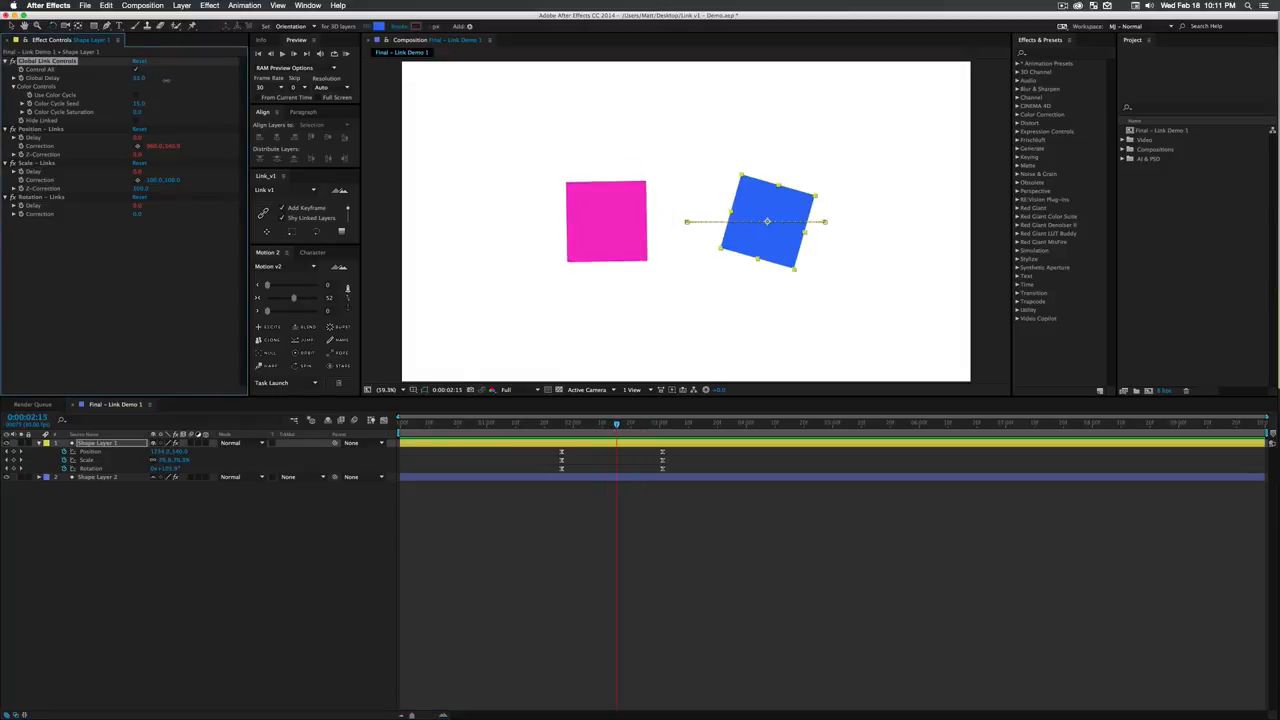
{"action": "left_click", "coordinate": [556, 426]}
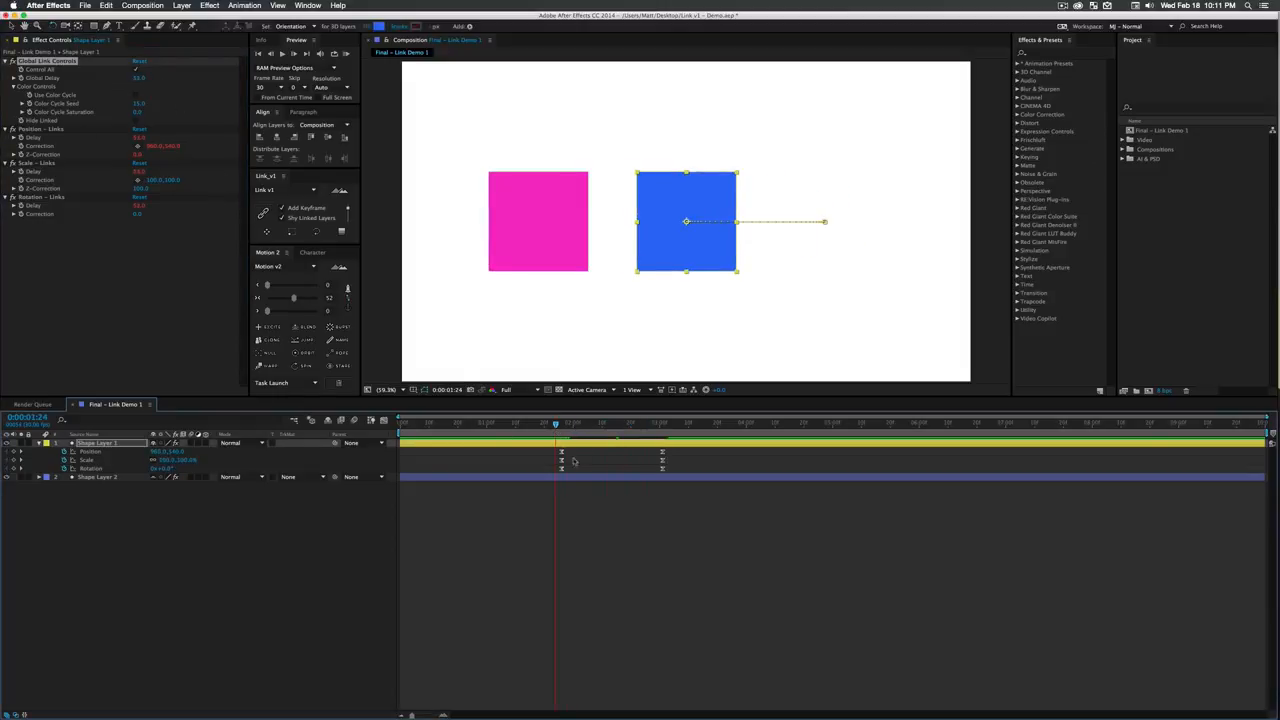
{"action": "key", "text": "space"}
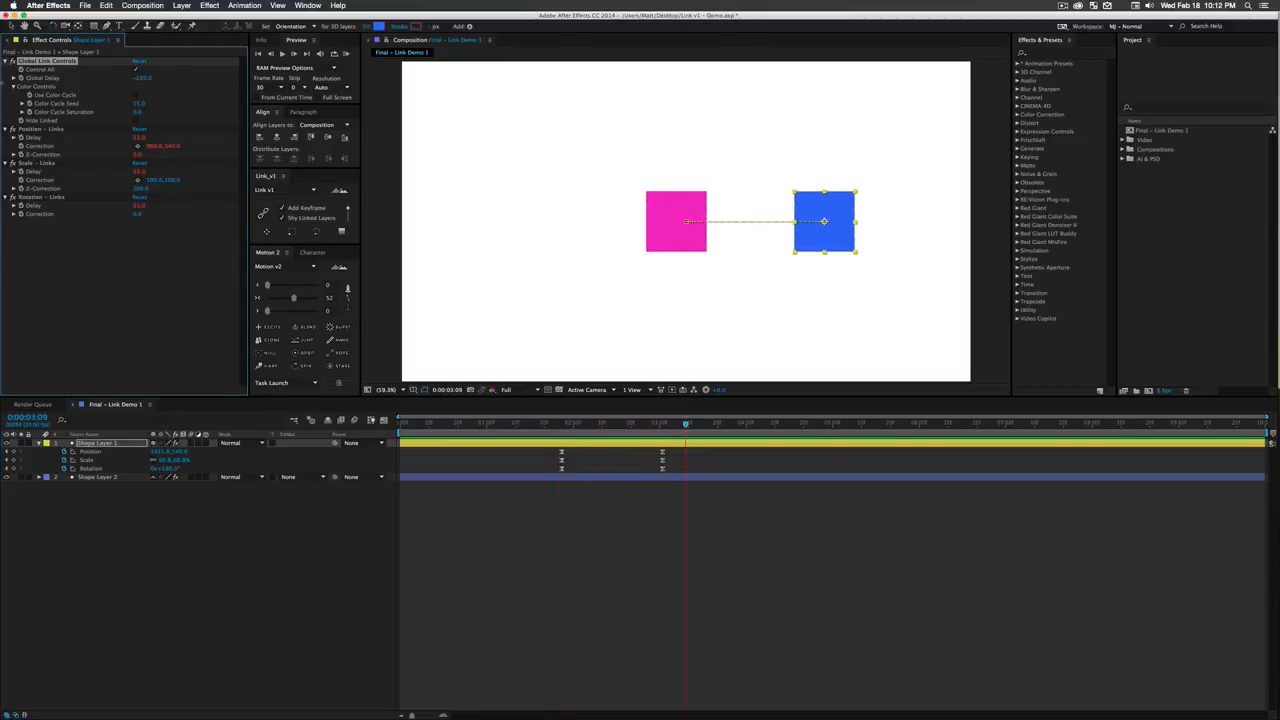
- Set the Global Delay to about -230, scrub through the linked animation to 0:00:02:13 and deselect the layer
{"action": "left_click", "coordinate": [480, 428]}
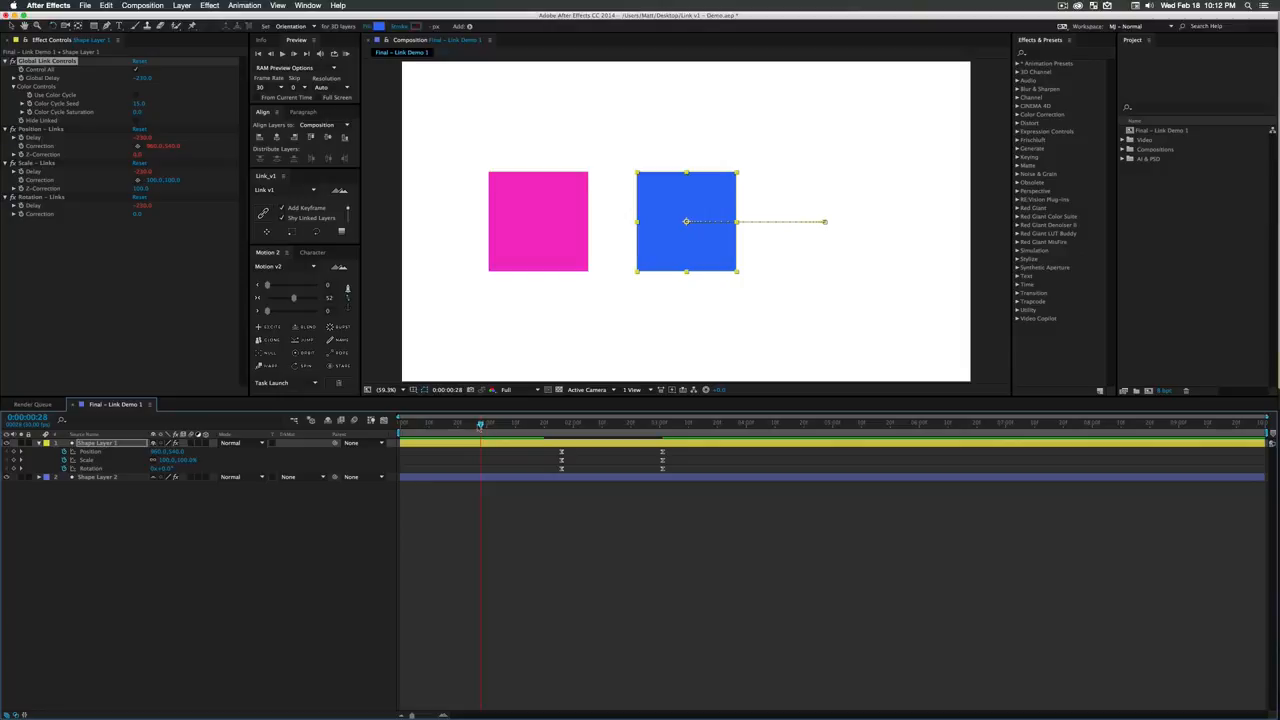
{"action": "left_click_drag", "start_coordinate": [480, 425], "coordinate": [438, 425]}
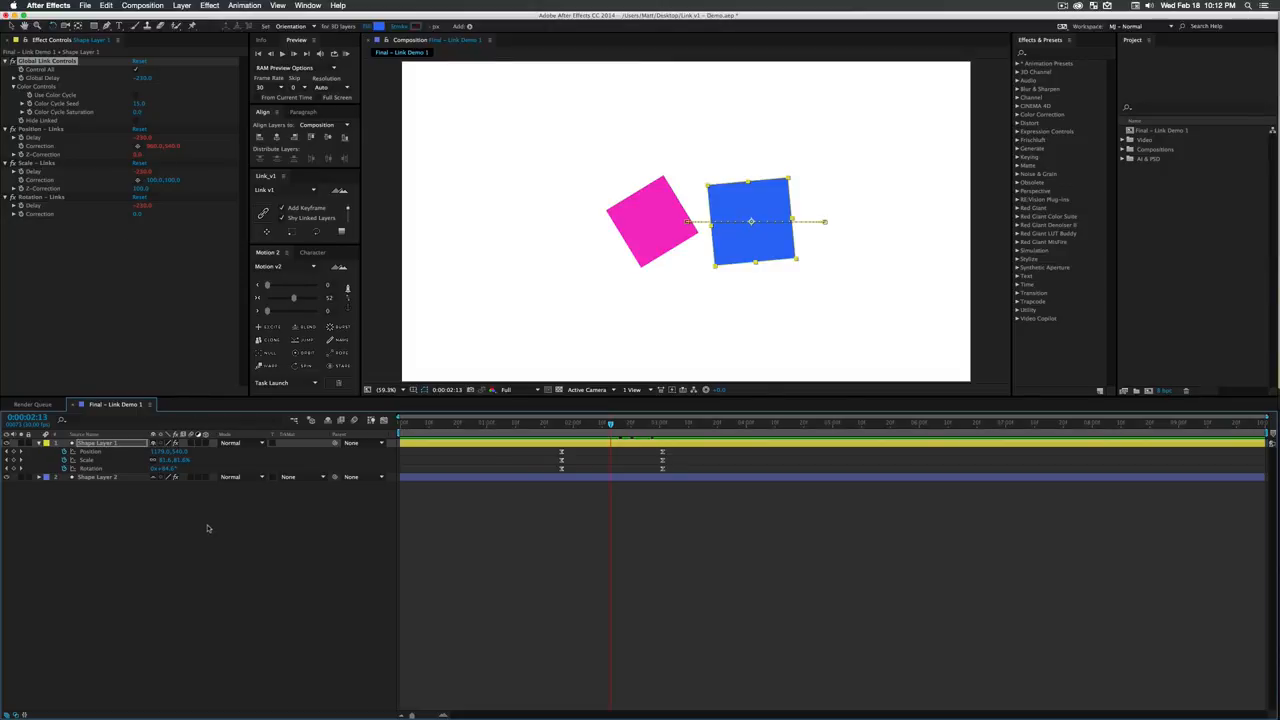
{"action": "left_click", "coordinate": [208, 528]}
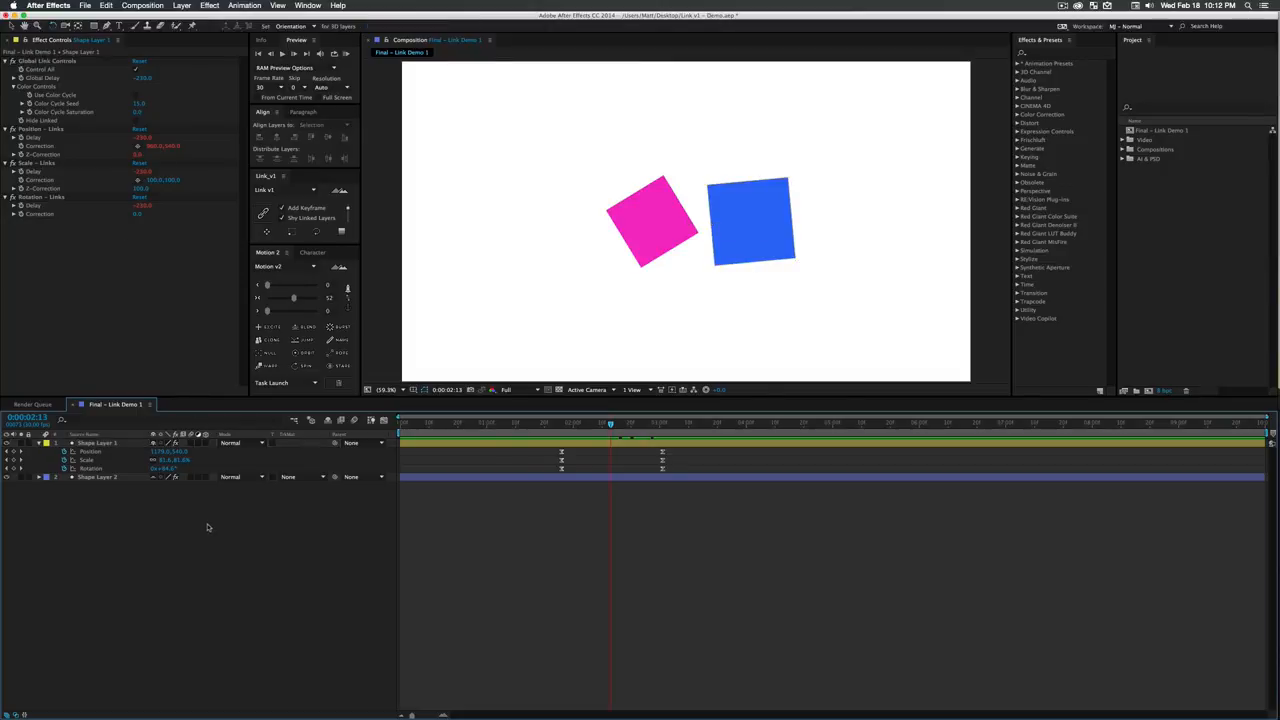
- Delete Shape Layer 1 and Shape Layer 2 from the composition
{"action": "left_click", "coordinate": [110, 477]}
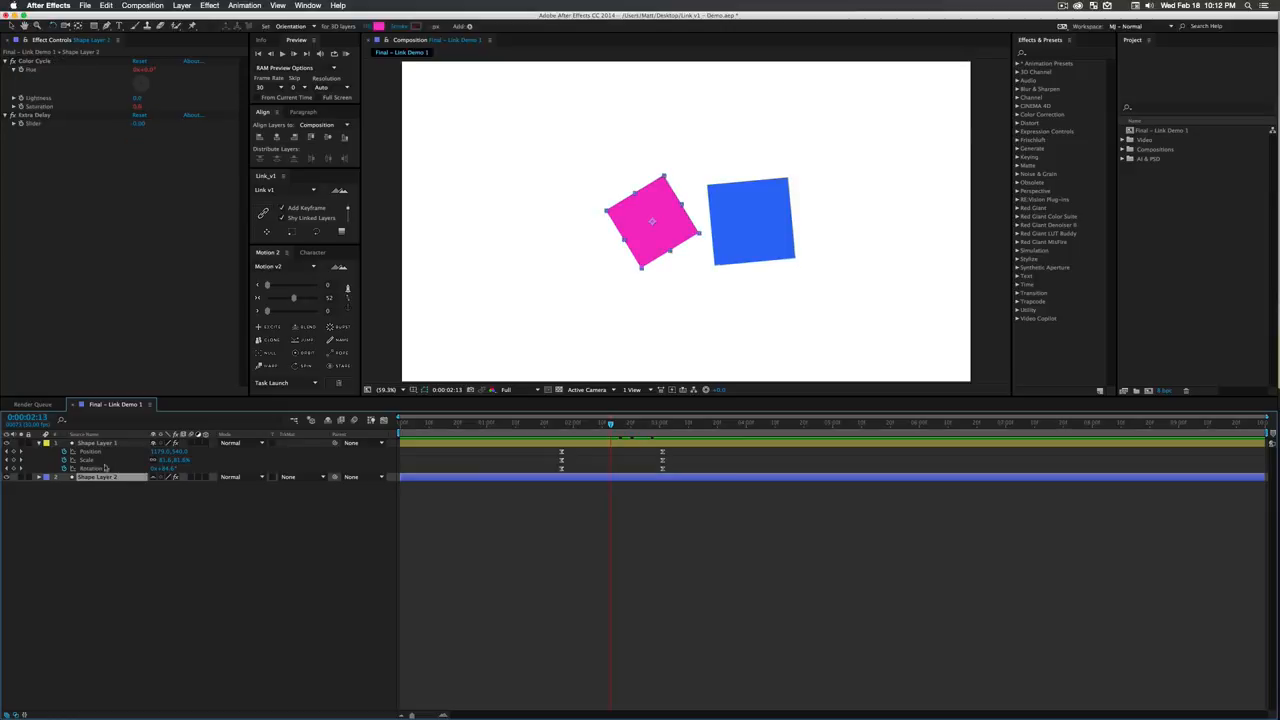
{"action": "left_click", "coordinate": [100, 444], "text": "shift"}
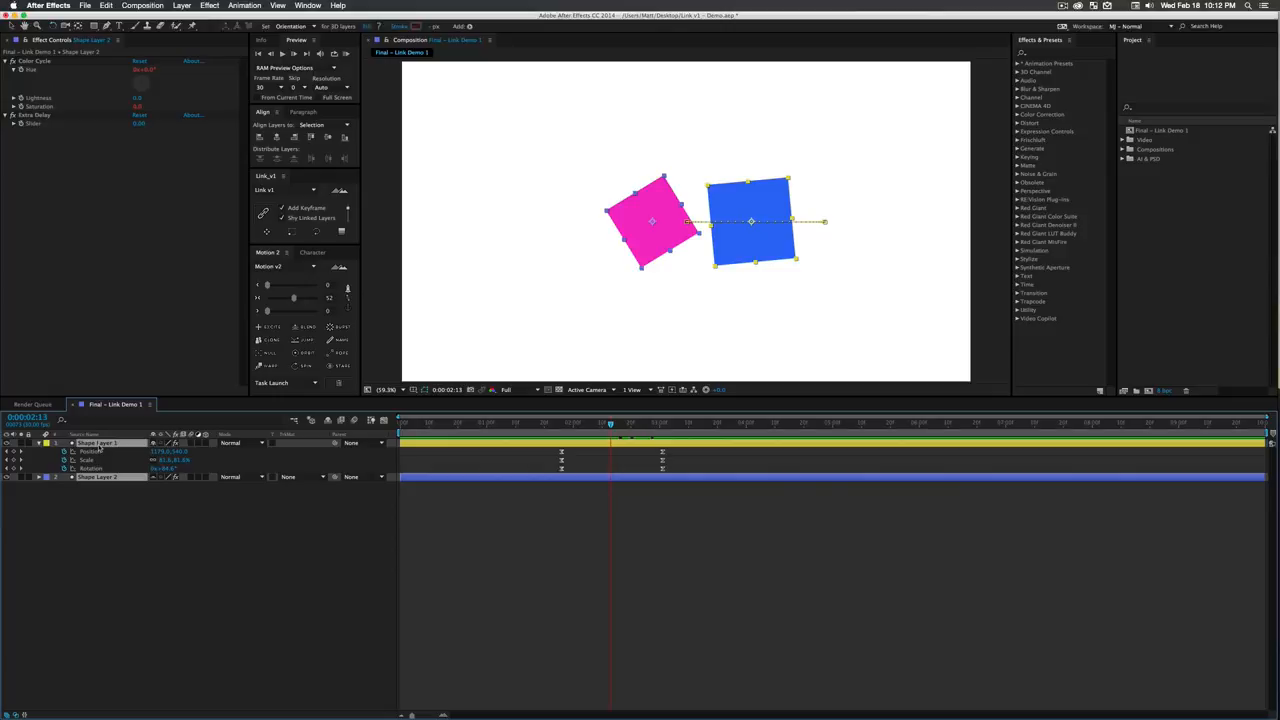
{"action": "key", "text": "Delete"}
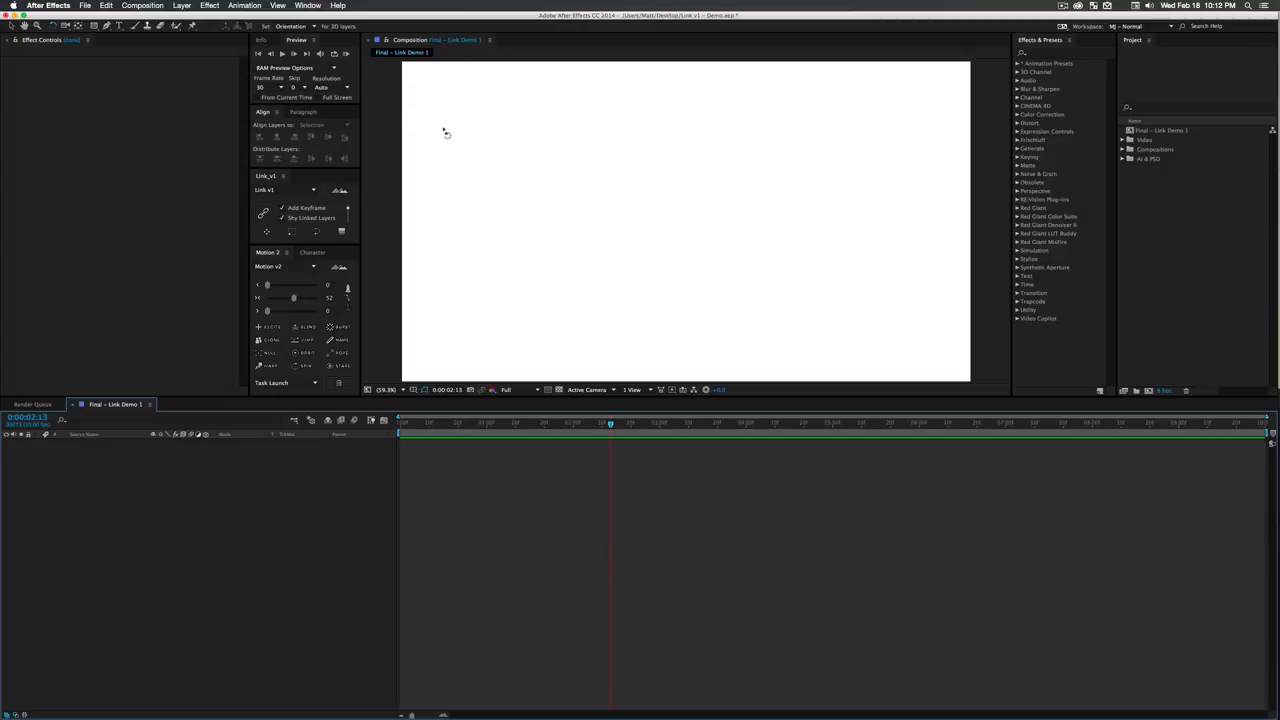
- Set the shape fill colour for the rectangle tool to orange F49344
{"action": "key", "text": "g"}
{"action": "left_click", "coordinate": [267, 26]}
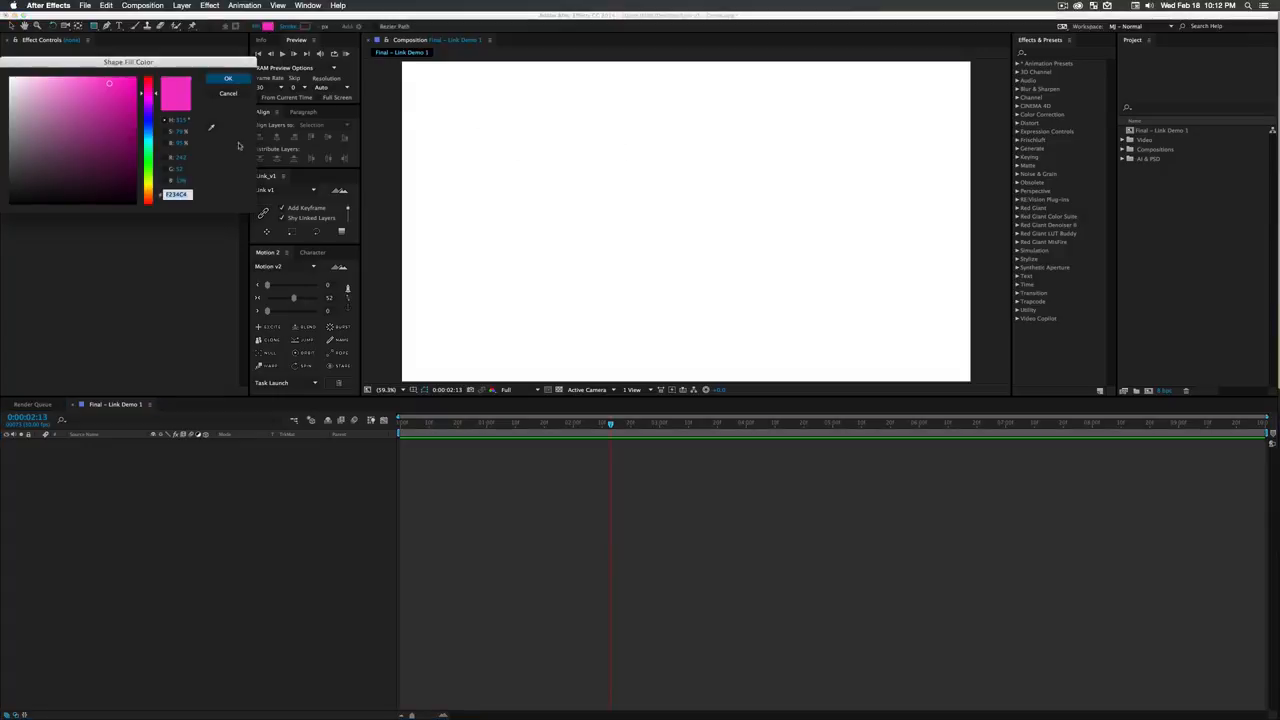
{"action": "left_click_drag", "start_coordinate": [151, 162], "coordinate": [150, 186]}
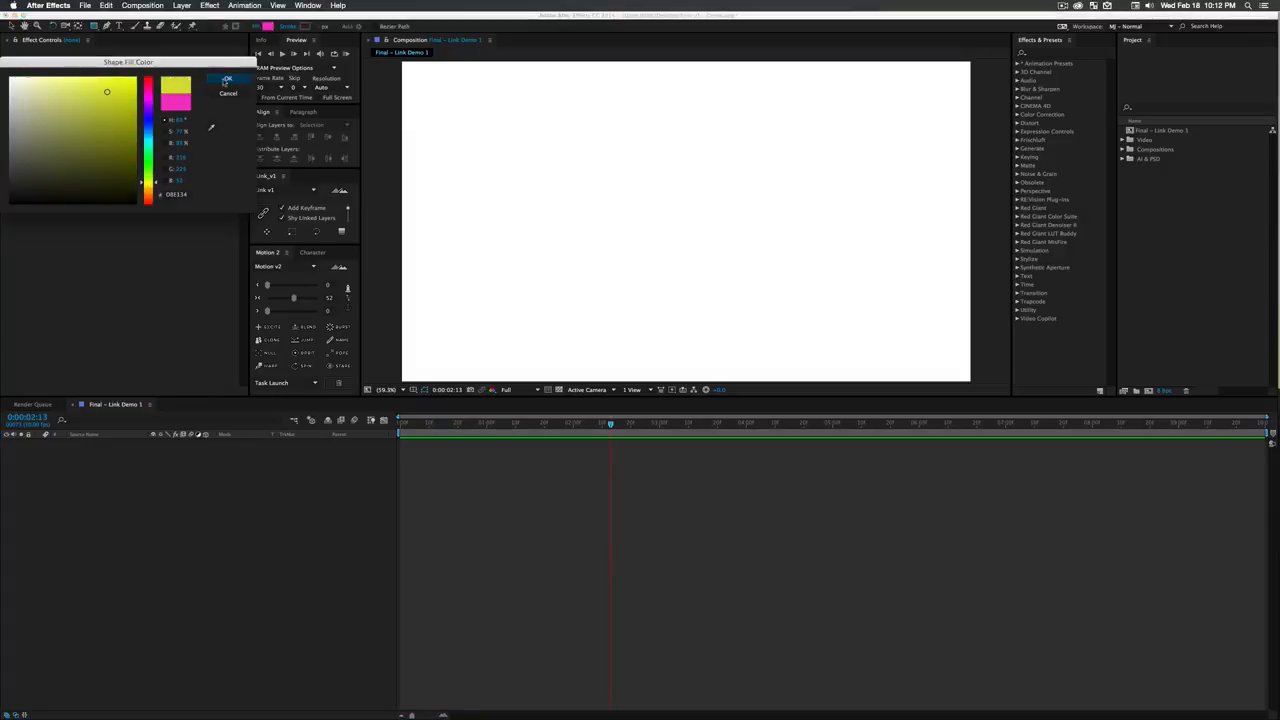
{"action": "left_click", "coordinate": [228, 78]}
{"action": "left_click", "coordinate": [267, 26]}
{"action": "left_click_drag", "start_coordinate": [150, 186], "coordinate": [150, 196]}
{"action": "left_click_drag", "start_coordinate": [107, 91], "coordinate": [100, 82]}
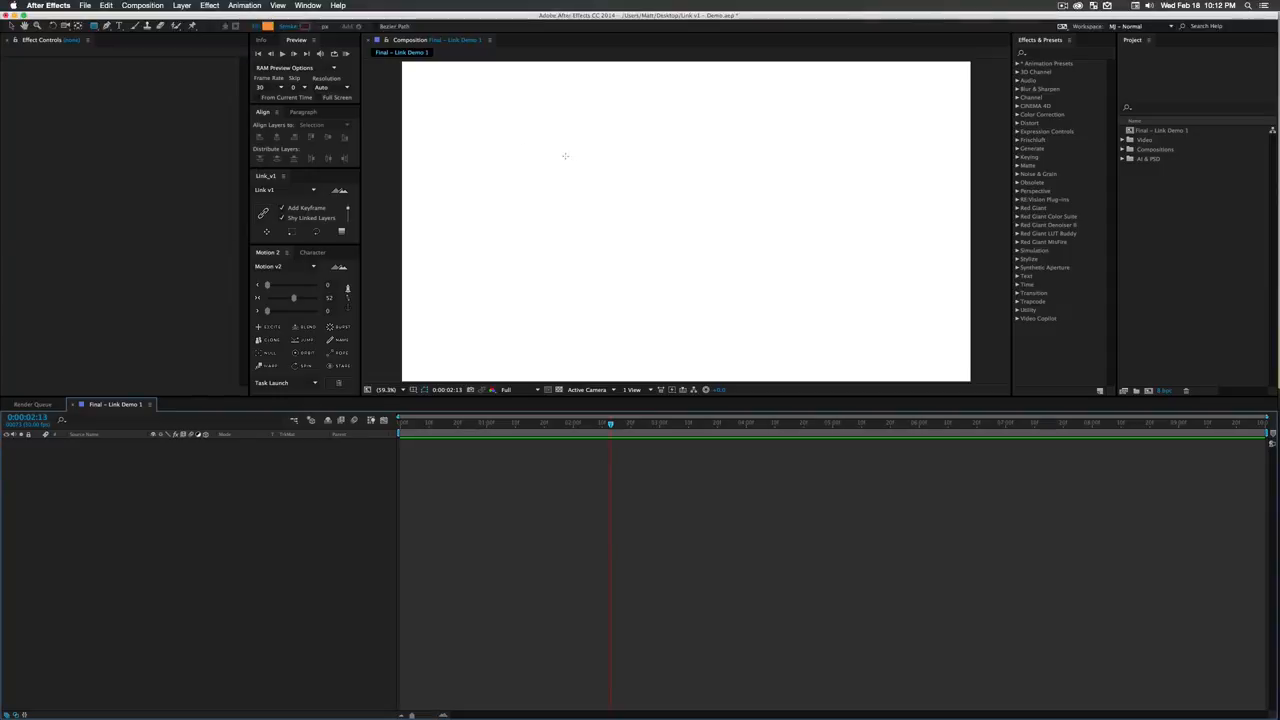
- Draw an orange square and centre it horizontally and vertically in the composition
{"action": "left_click_drag", "start_coordinate": [565, 155], "coordinate": [663, 254]}
{"action": "left_click", "coordinate": [124, 442]}
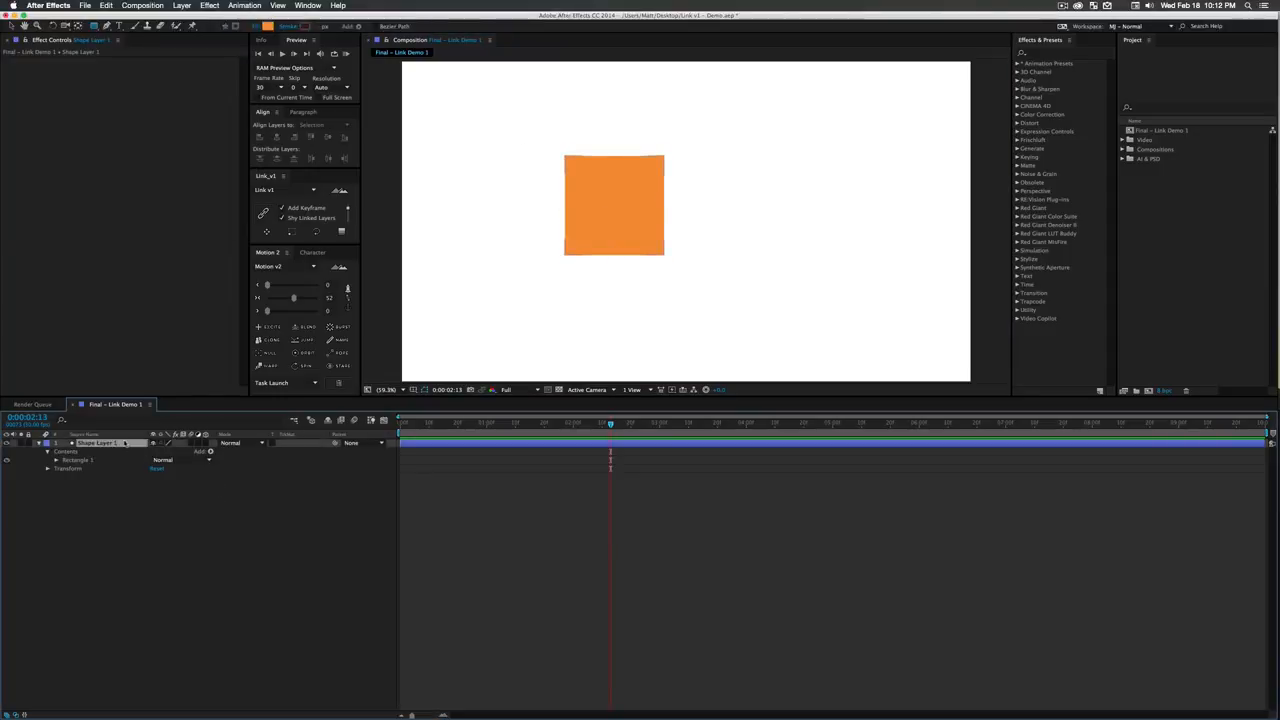
{"action": "left_click", "coordinate": [277, 136]}
{"action": "left_click", "coordinate": [327, 136]}
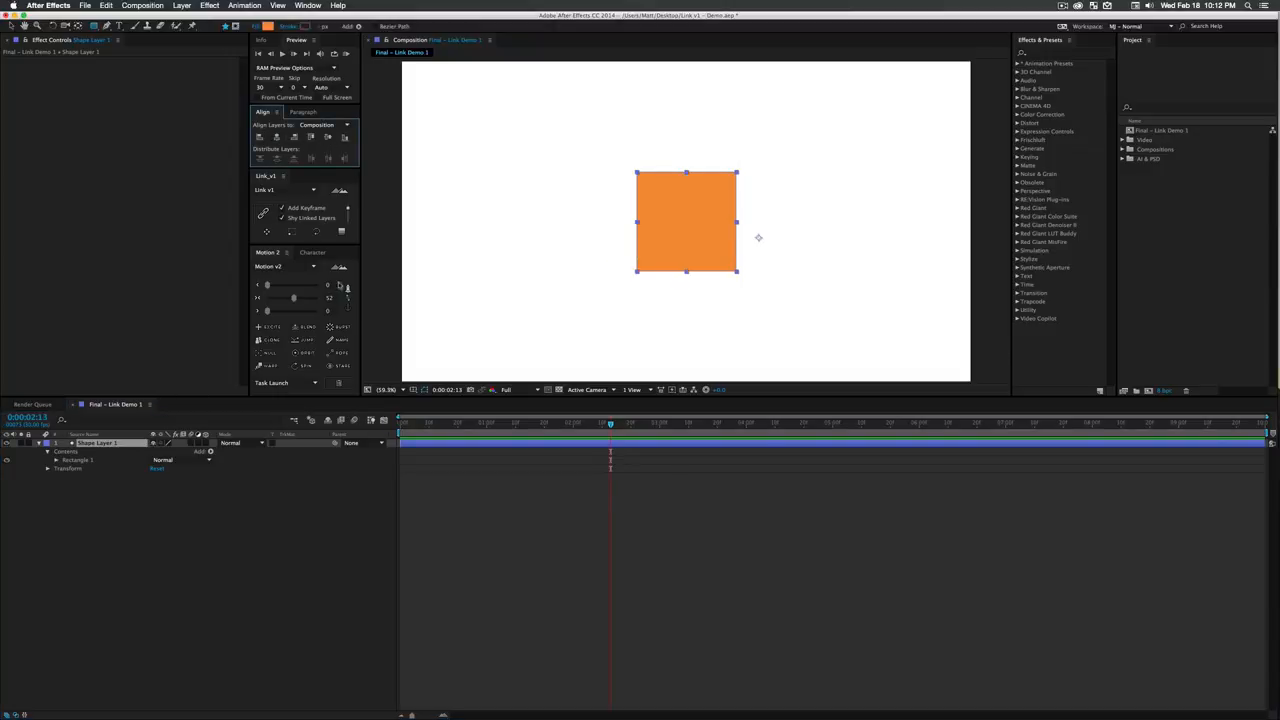
- Move Shape Layer 1's anchor point to the square's bottom-left corner using Motion v2's anchor controls
{"action": "left_click", "coordinate": [348, 307]}
{"action": "left_click", "coordinate": [321, 298]}
{"action": "left_click", "coordinate": [303, 540]}
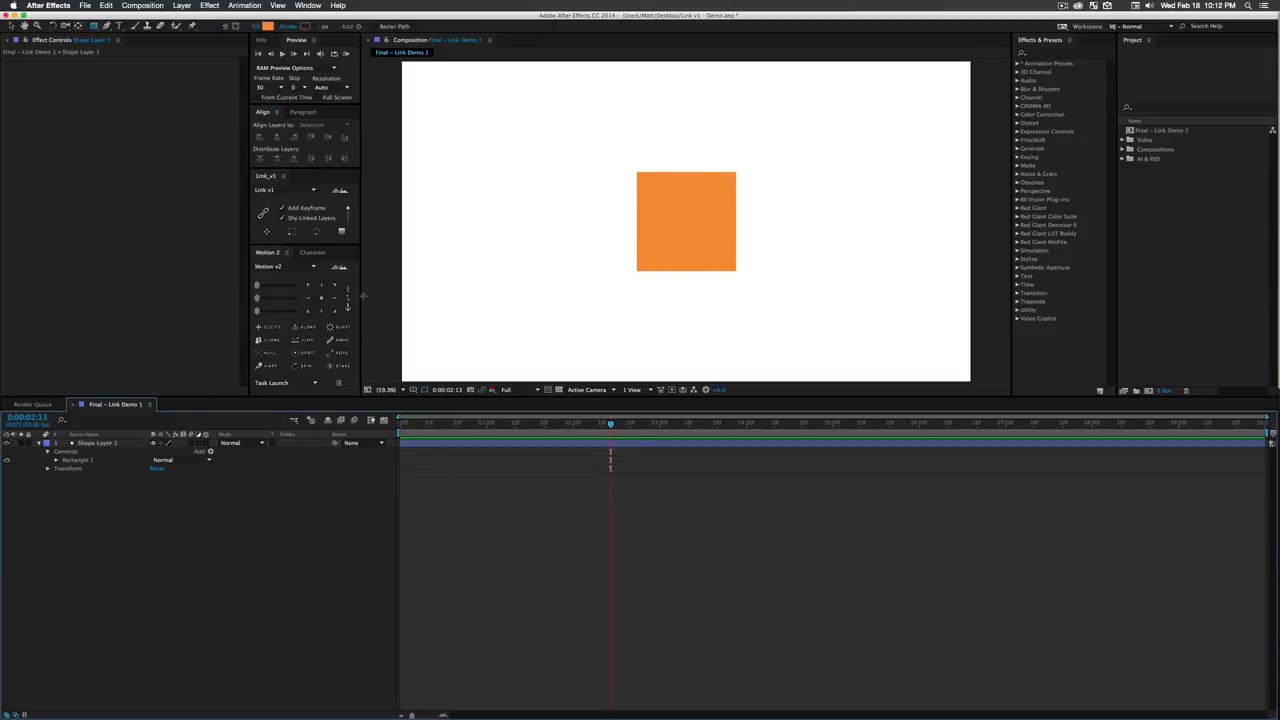
{"action": "left_click", "coordinate": [333, 311]}
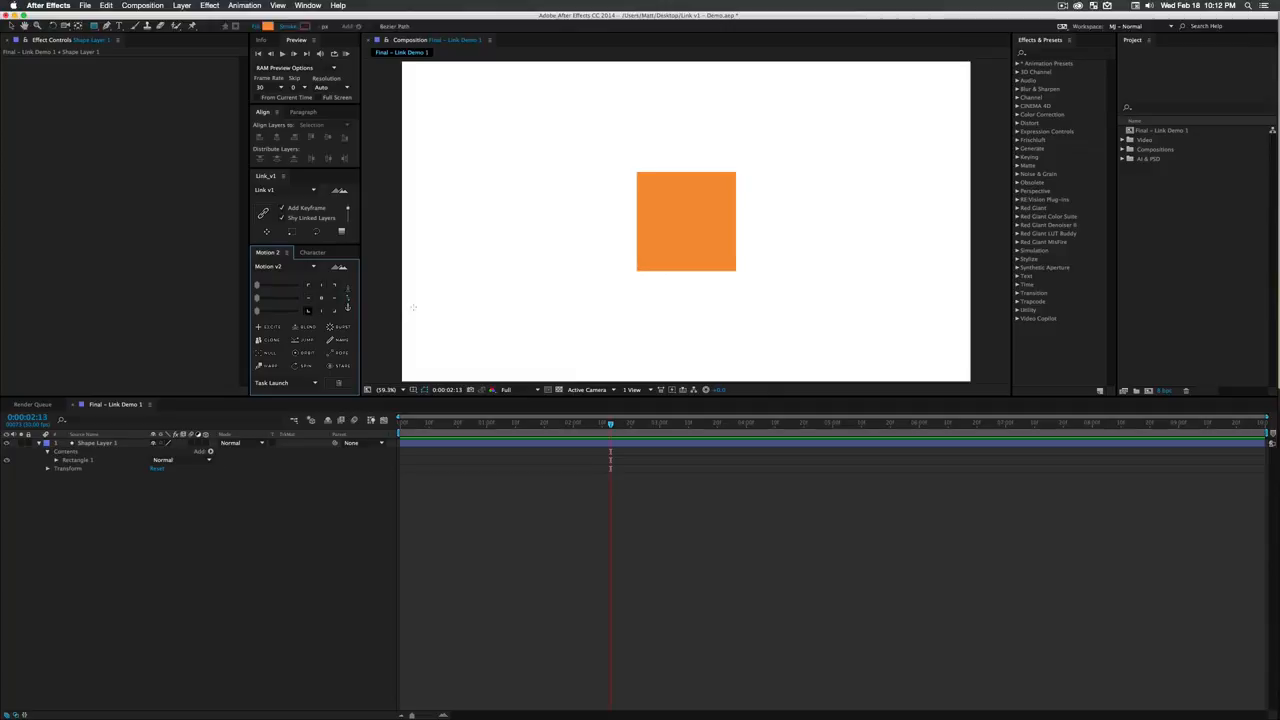
{"action": "left_click", "coordinate": [118, 442]}
{"action": "left_click", "coordinate": [347, 306]}
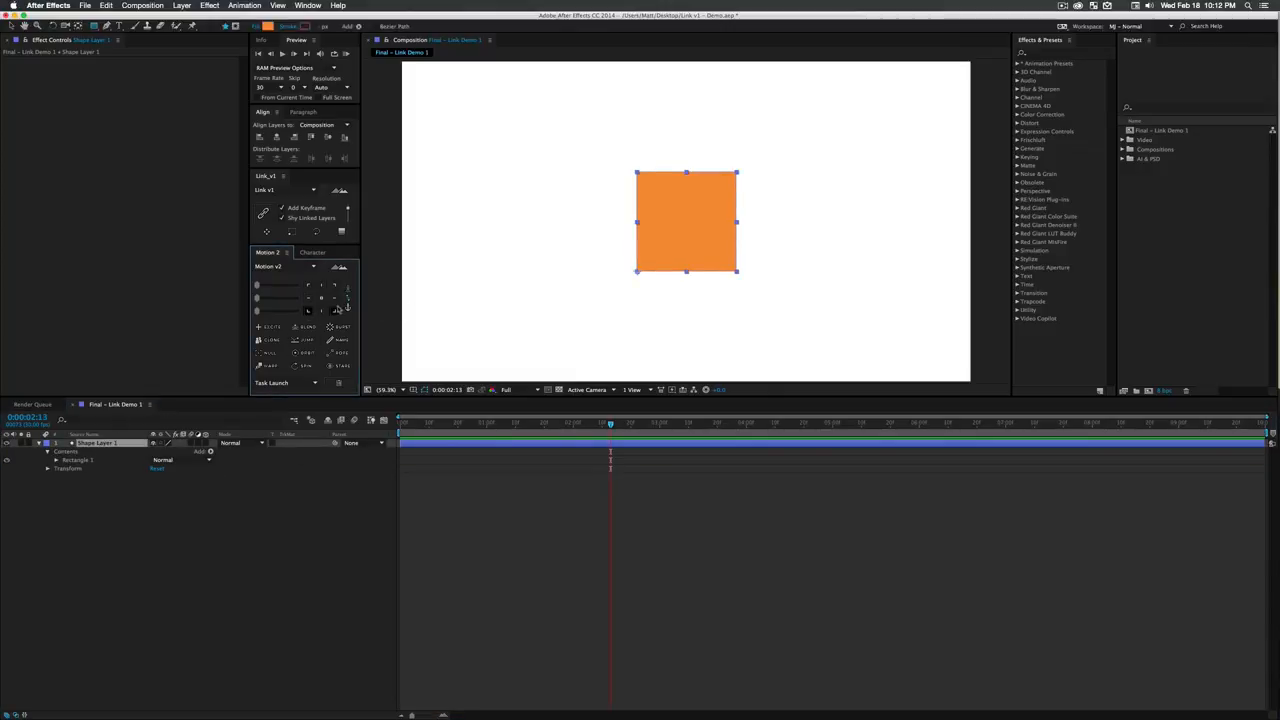
{"action": "left_click", "coordinate": [254, 694]}
- Switch Link v1 to its Duplicate Layer mode and collapse the selected Shape Layer 1
{"action": "left_click", "coordinate": [141, 441]}
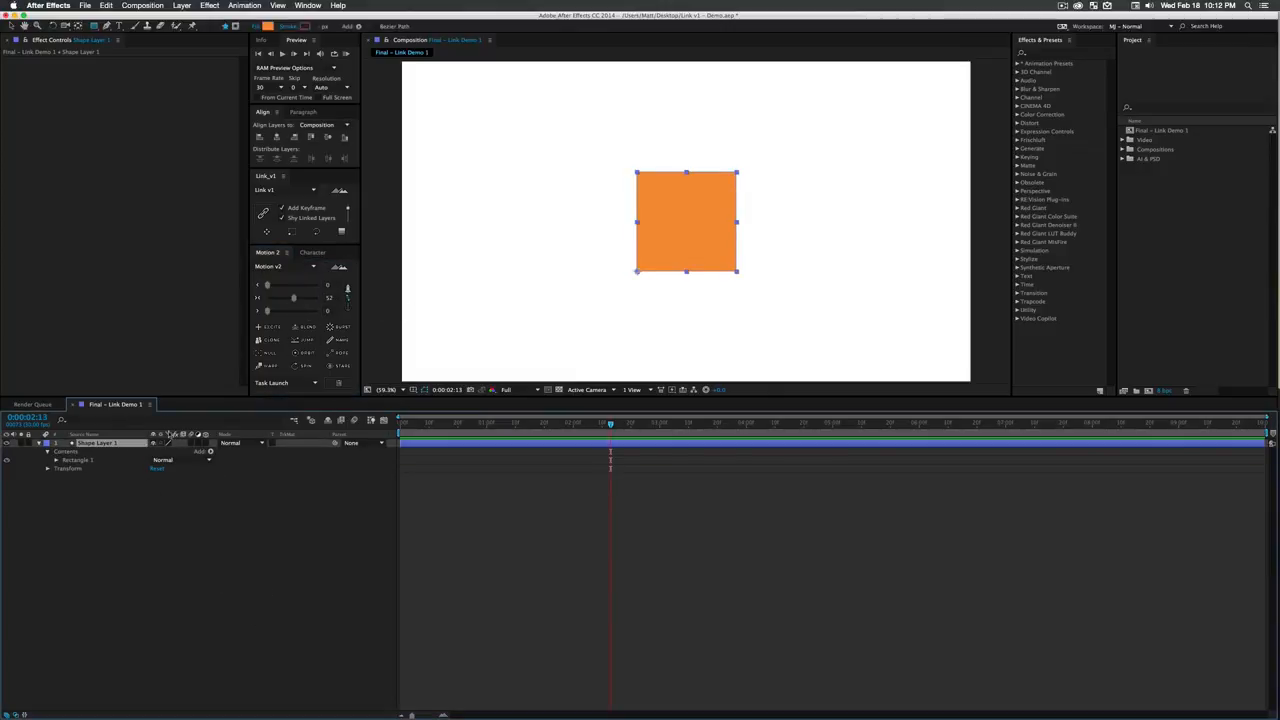
{"action": "key", "text": "v"}
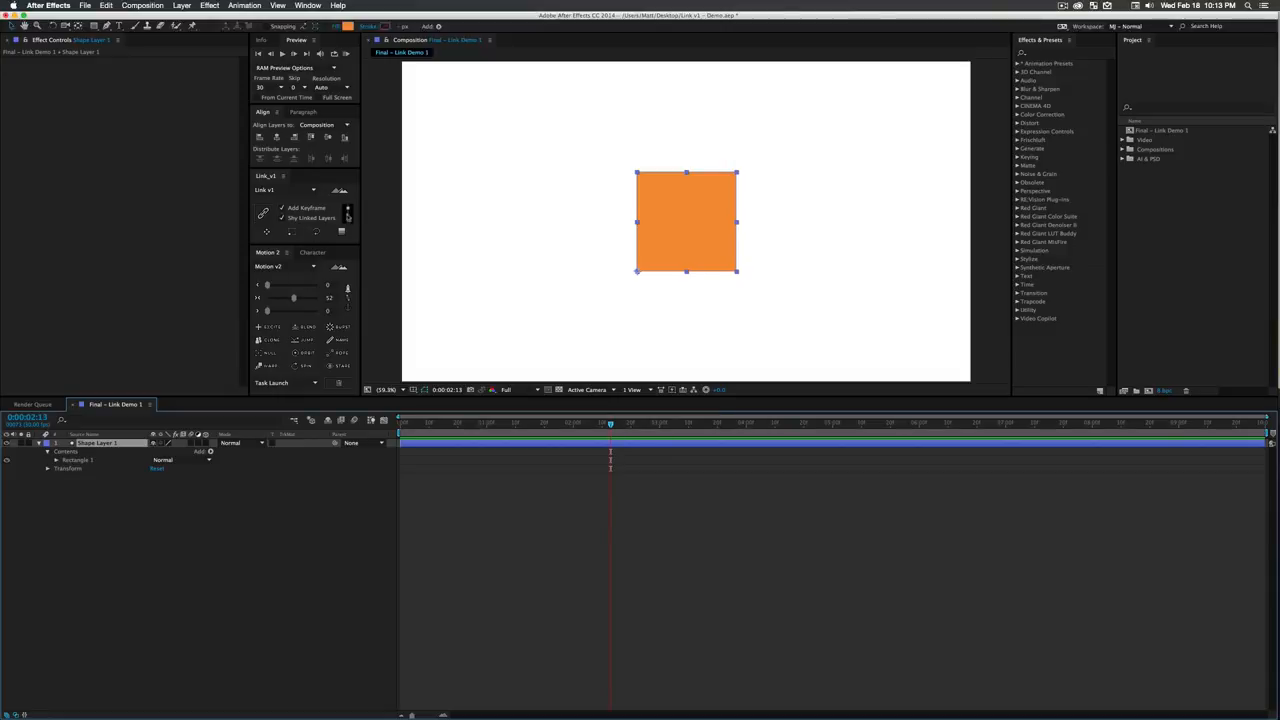
{"action": "left_click", "coordinate": [348, 213]}
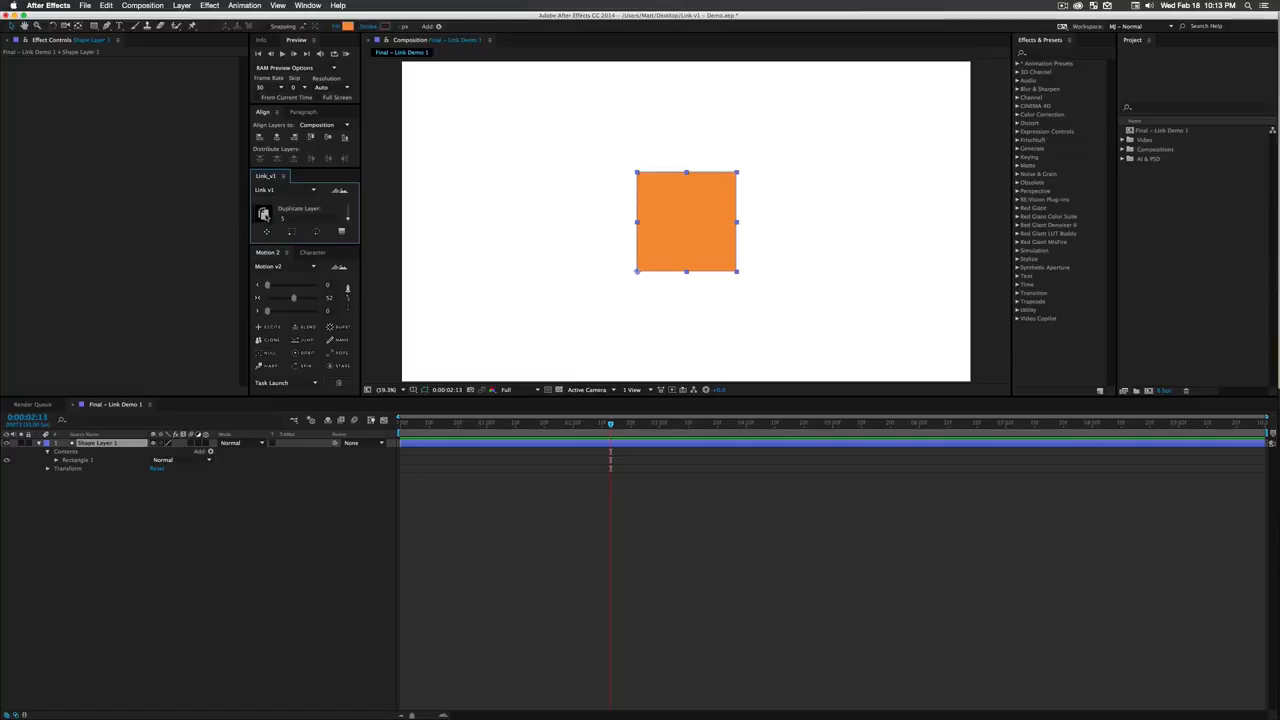
{"action": "left_click", "coordinate": [130, 443]}
{"action": "left_click", "coordinate": [41, 443]}
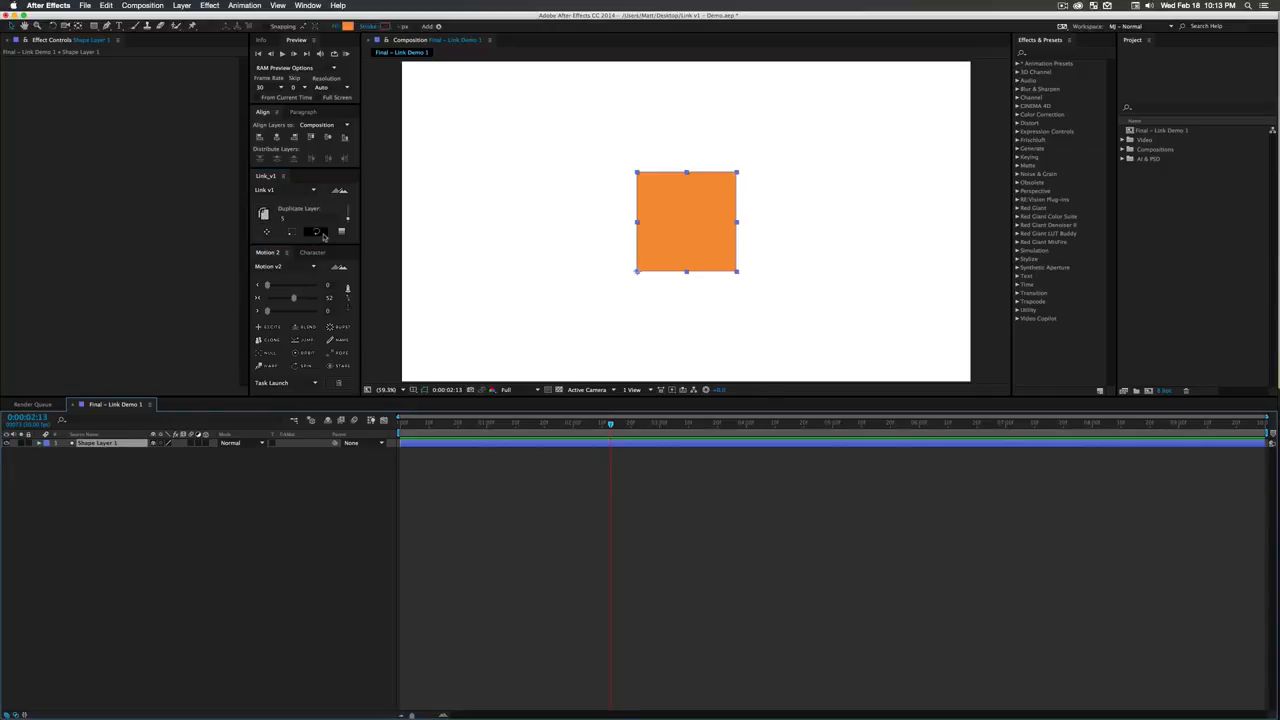
- Create 8 linked duplicates of Shape Layer 1 with Link v1, with position, scale, rotation and opacity enabled
{"action": "left_click", "coordinate": [267, 234]}
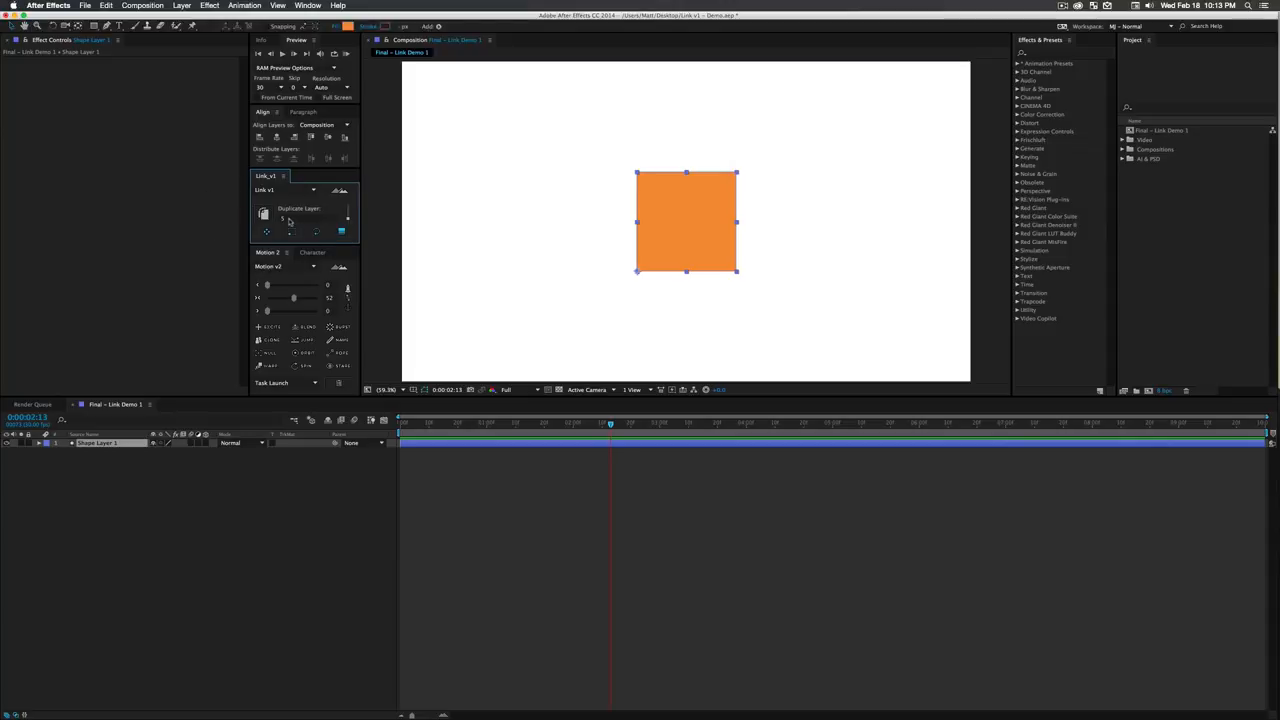
{"action": "left_click", "coordinate": [289, 220]}
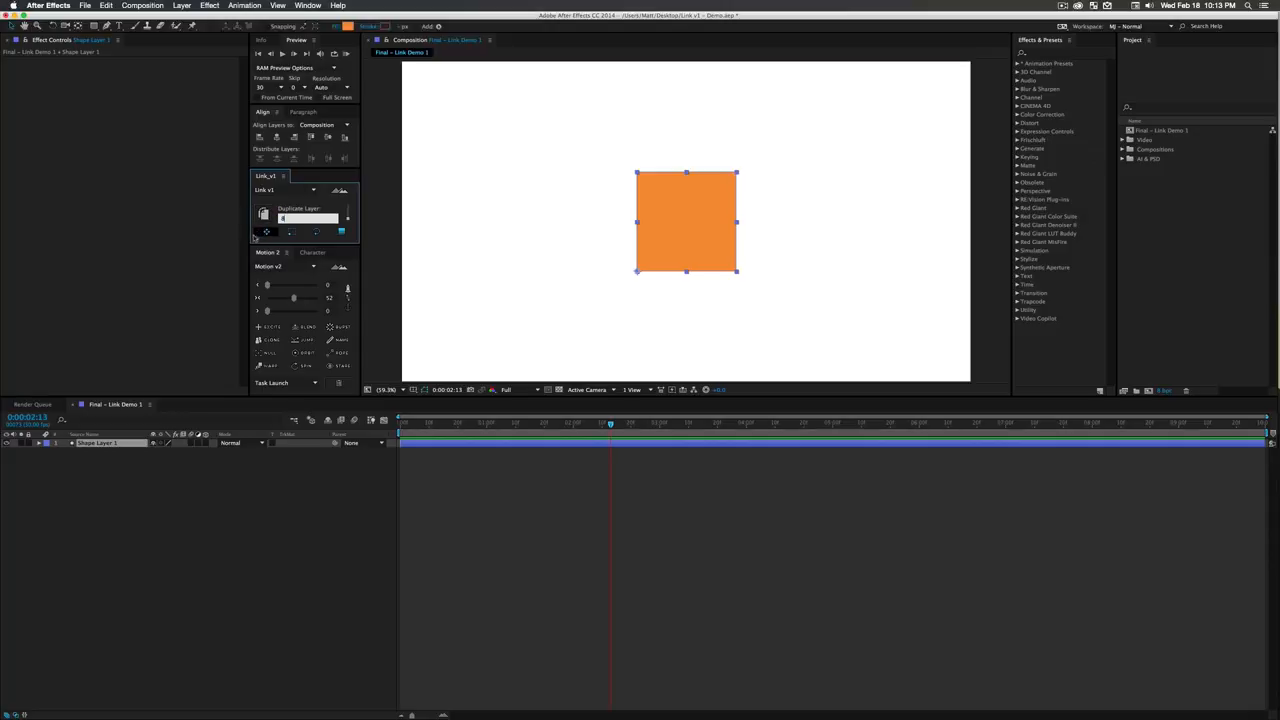
{"action": "left_click", "coordinate": [118, 440]}
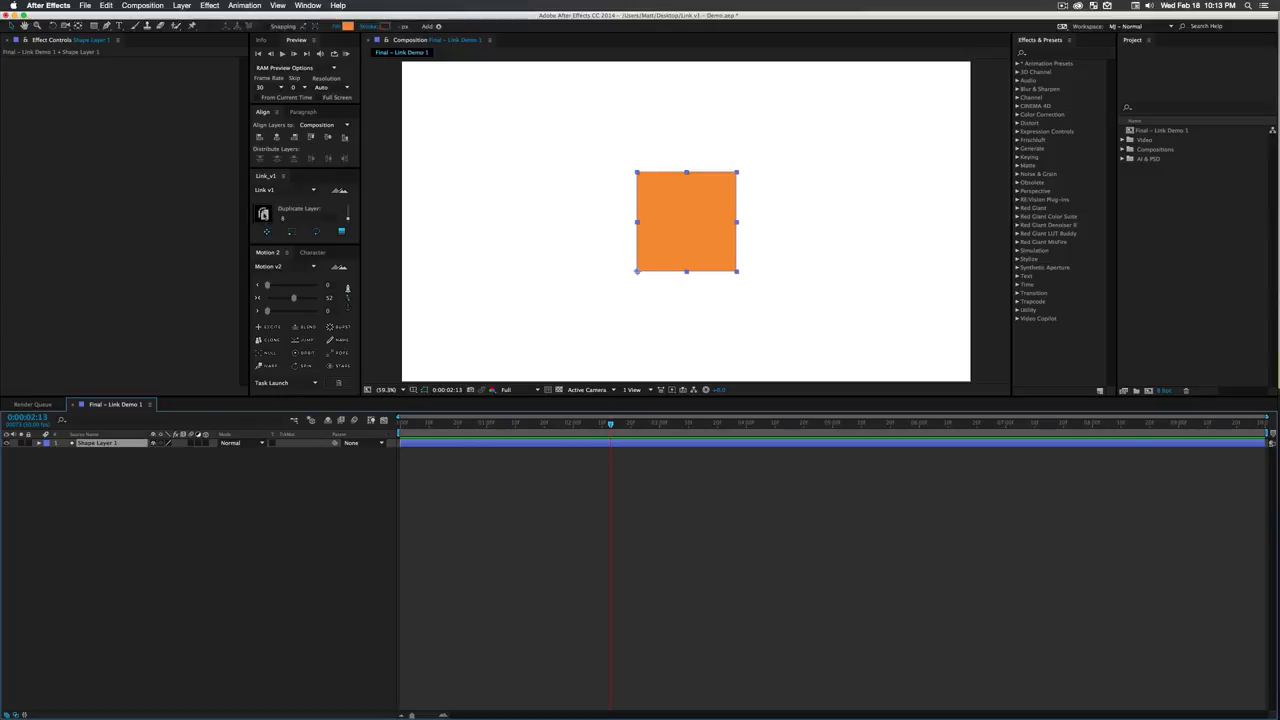
{"action": "left_click", "coordinate": [266, 231]}
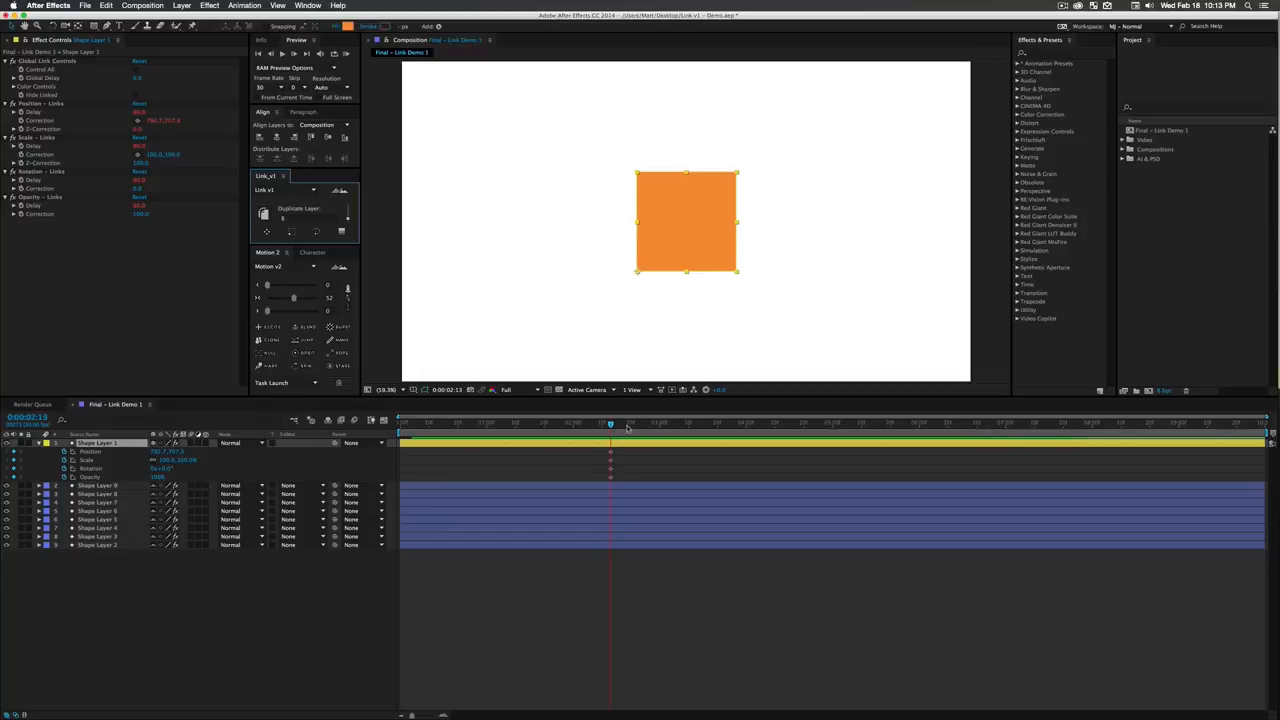
- At 0:00:03:15, keyframe Shape Layer 1 farther right, scaled to about a third, rotated 1x+90° and with reduced opacity
{"action": "left_click_drag", "start_coordinate": [627, 425], "coordinate": [703, 427]}
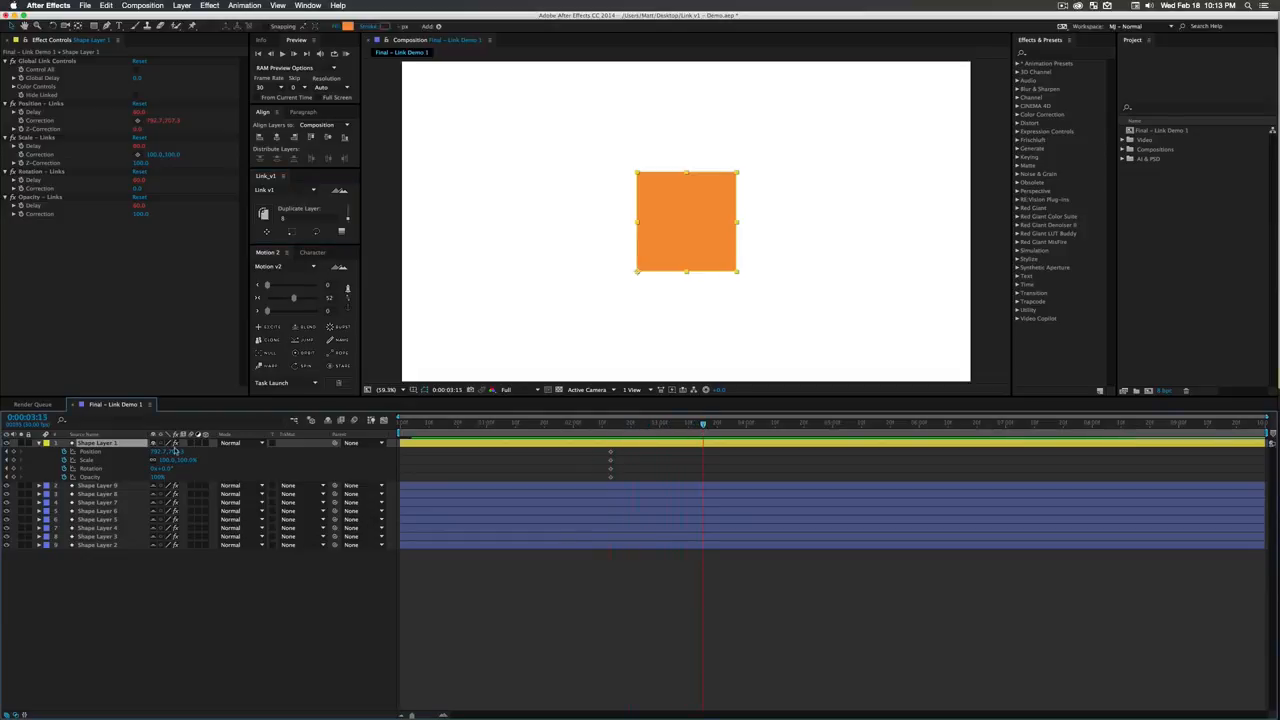
{"action": "left_click_drag", "start_coordinate": [697, 242], "coordinate": [841, 241]}
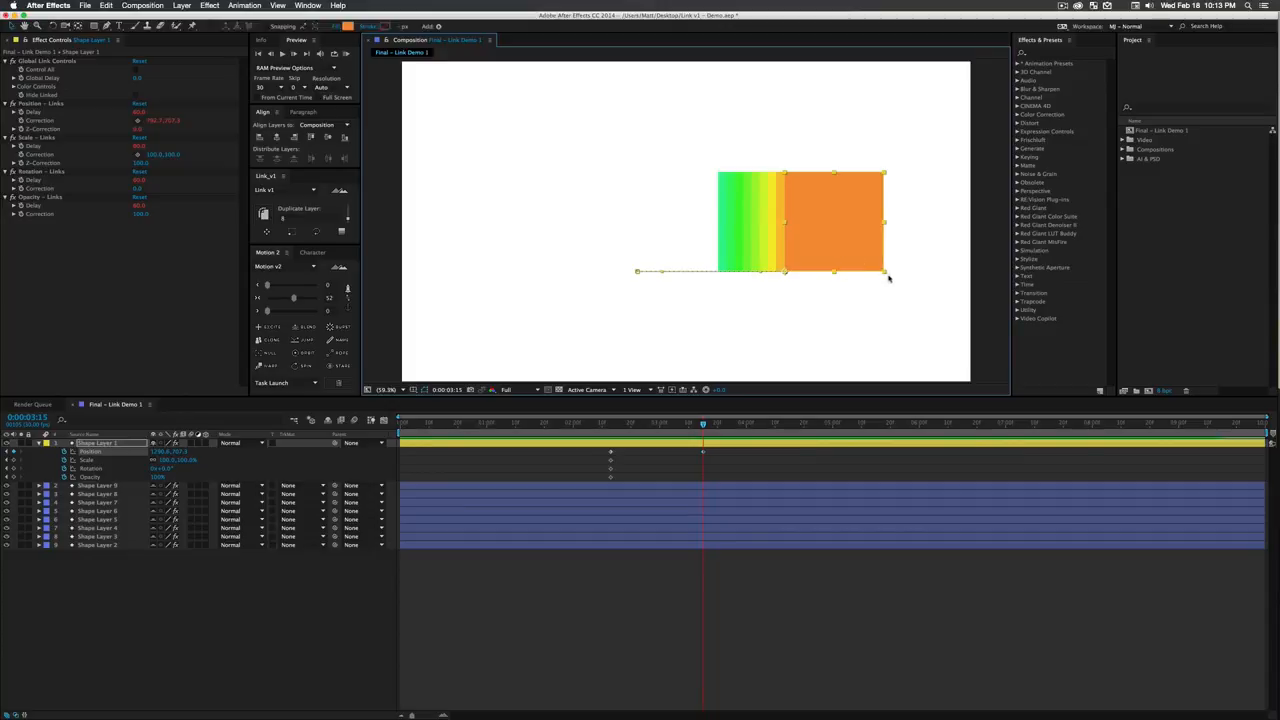
{"action": "left_click_drag", "start_coordinate": [883, 176], "coordinate": [801, 309]}
{"action": "key", "text": "w"}
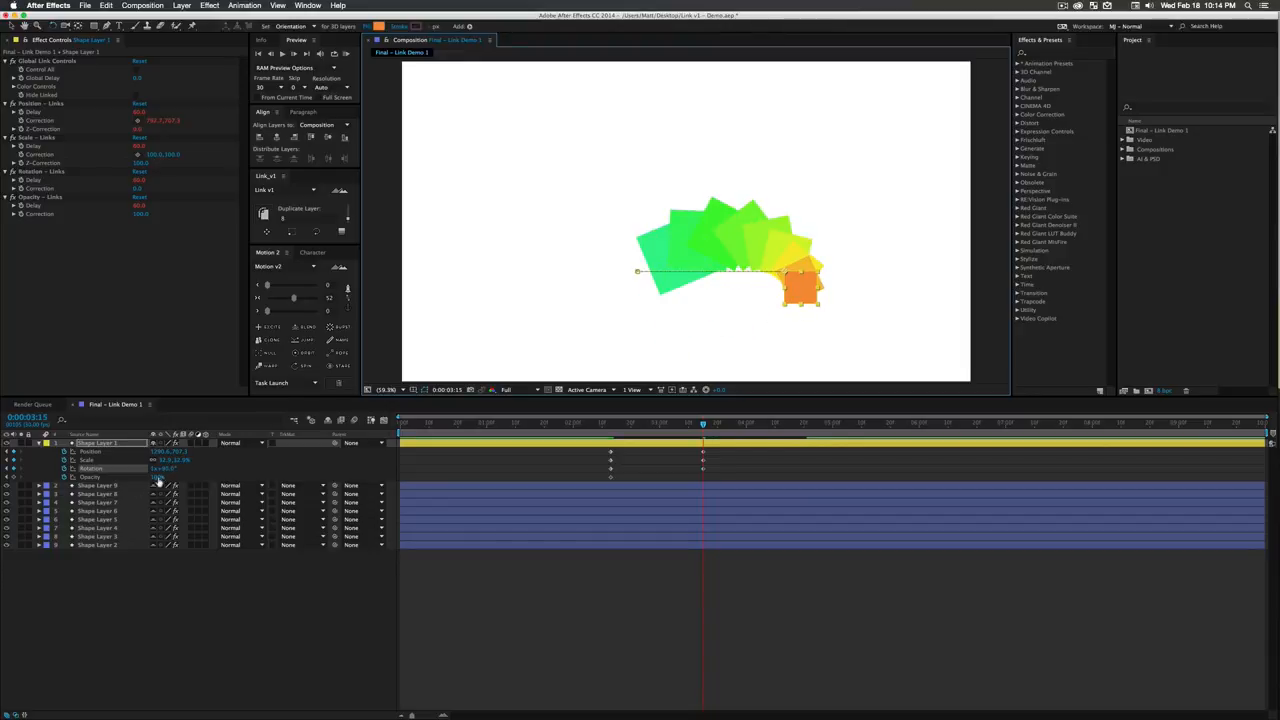
{"action": "left_click_drag", "start_coordinate": [157, 478], "coordinate": [149, 479]}
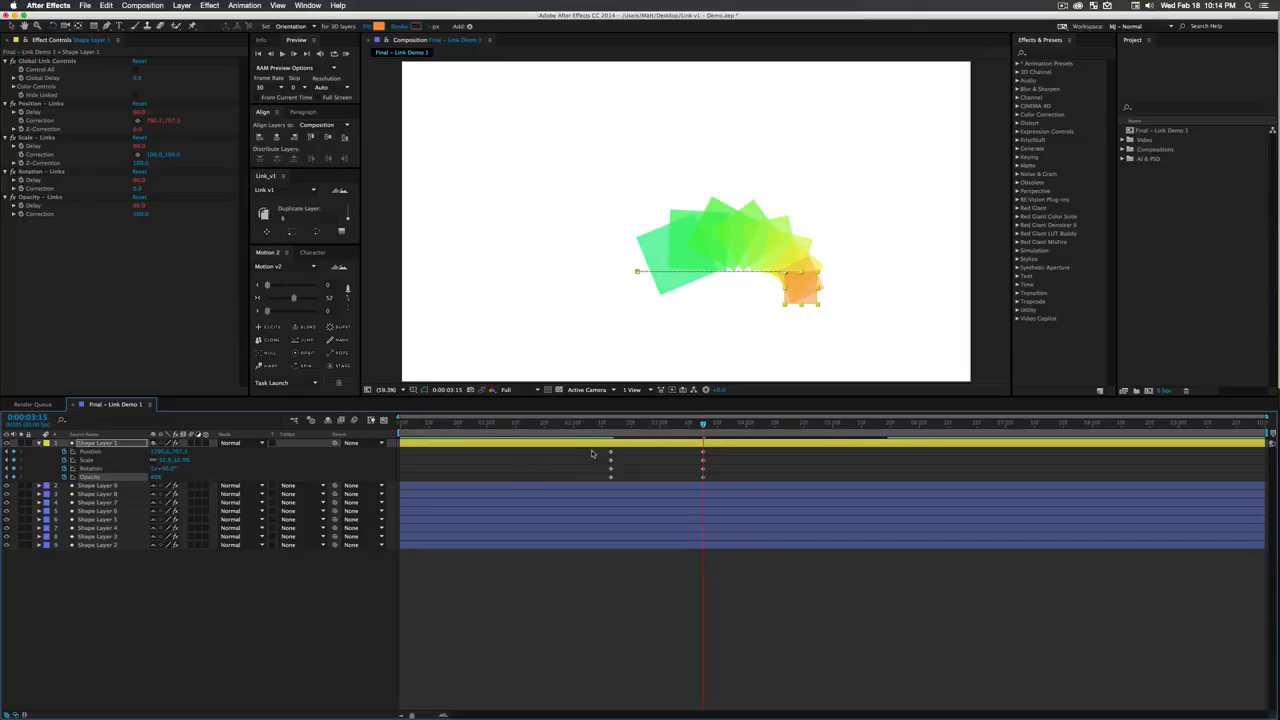
- Ease all of Shape Layer 1's keyframes with a Motion v2 value of 72 and copy the starting keyframes to 0:00:04:25
{"action": "left_click_drag", "start_coordinate": [592, 450], "coordinate": [728, 494]}
{"action": "left_click_drag", "start_coordinate": [294, 298], "coordinate": [304, 298]}
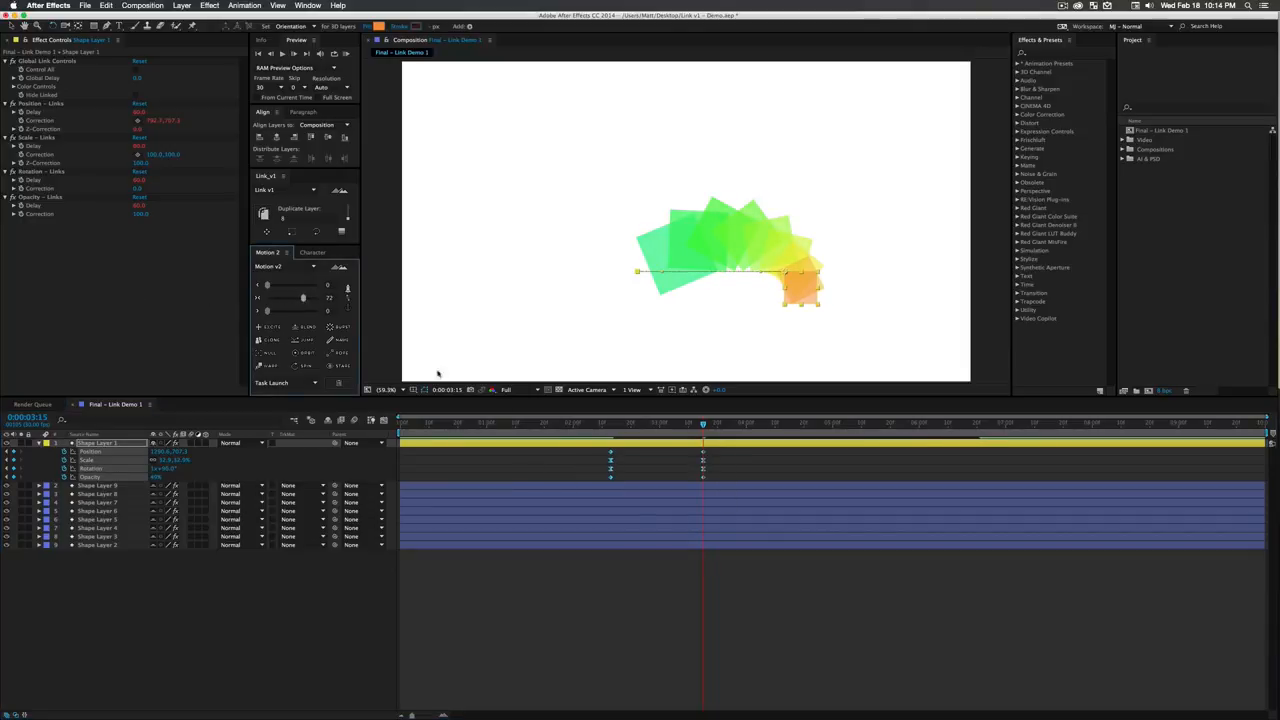
{"action": "left_click_drag", "start_coordinate": [599, 450], "coordinate": [624, 481]}
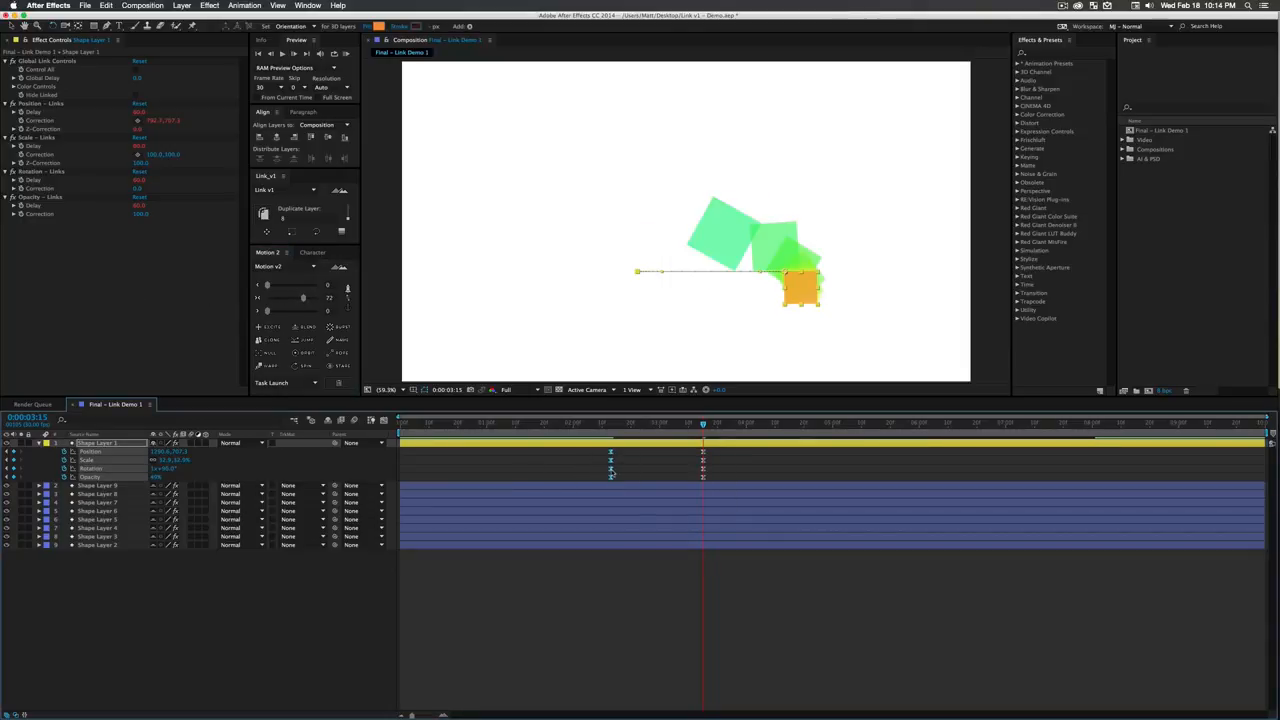
{"action": "left_click_drag", "start_coordinate": [703, 425], "coordinate": [818, 425]}
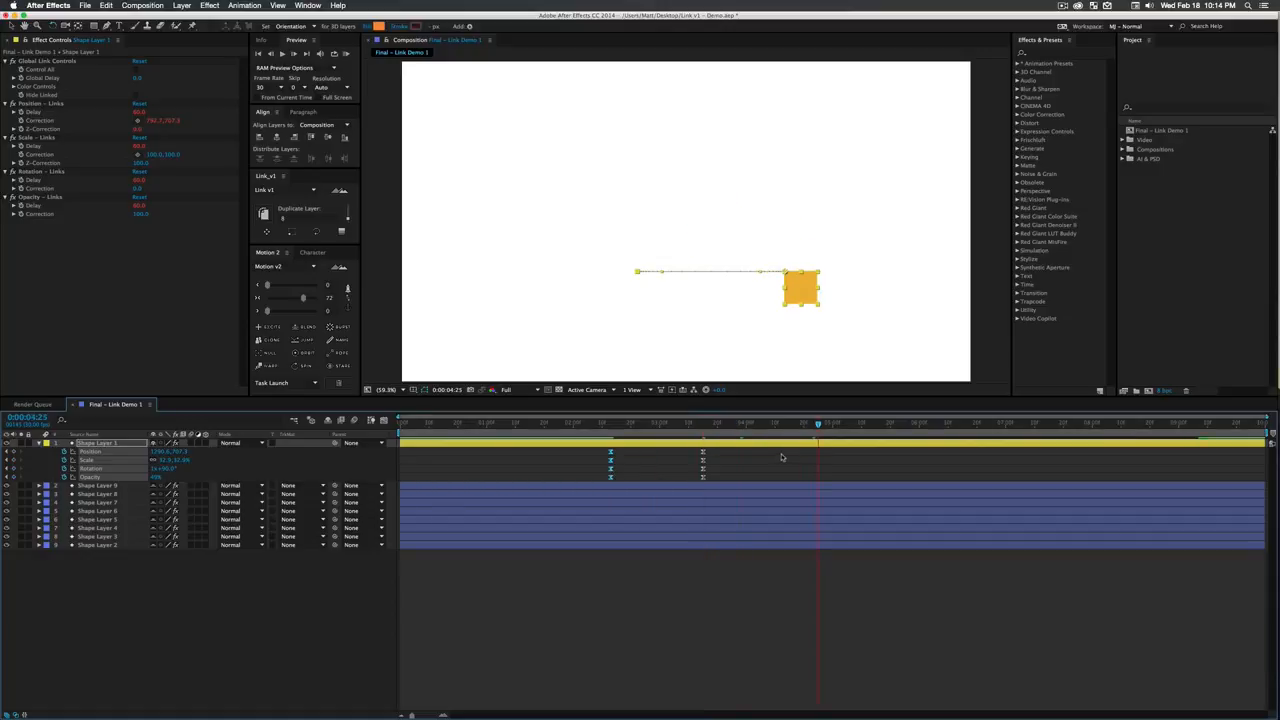
{"action": "key", "text": "super+v"}
{"action": "left_click", "coordinate": [784, 456]}
- Preview the linked square animation from 0:00:02:05 and scrub to 0:00:02:26
{"action": "left_click_drag", "start_coordinate": [737, 436], "coordinate": [587, 430]}
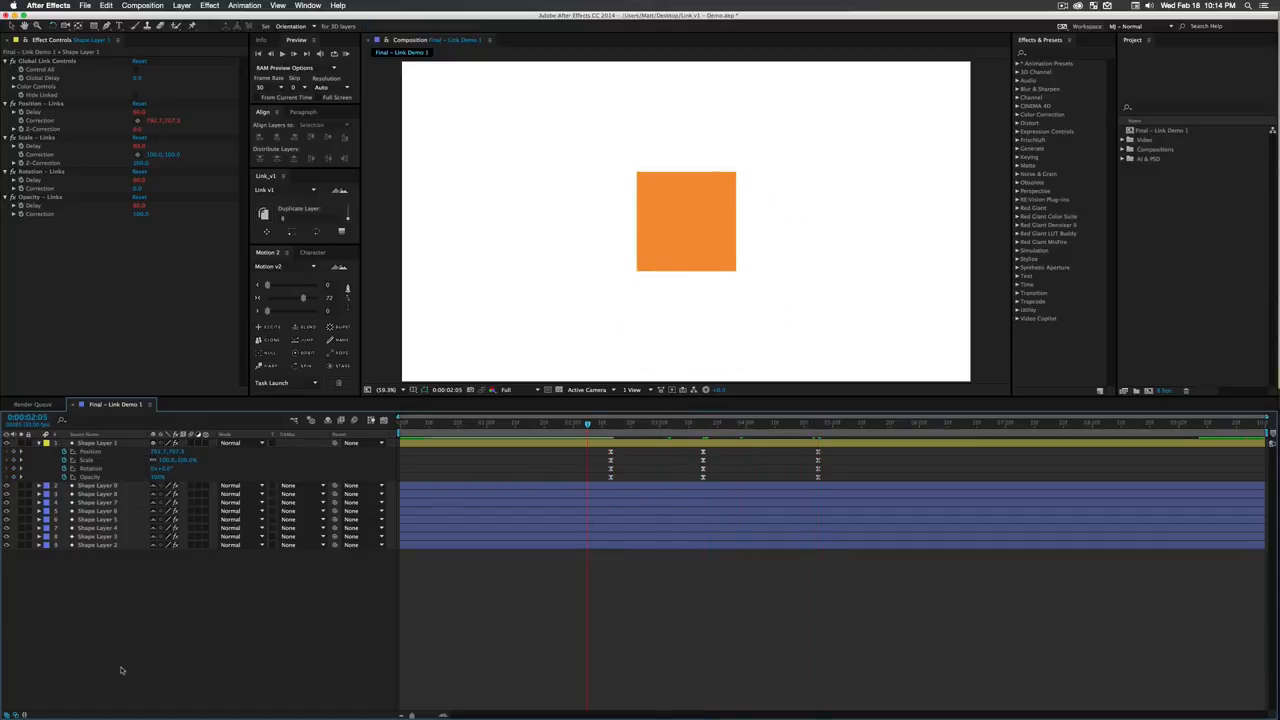
{"action": "key", "text": "space"}
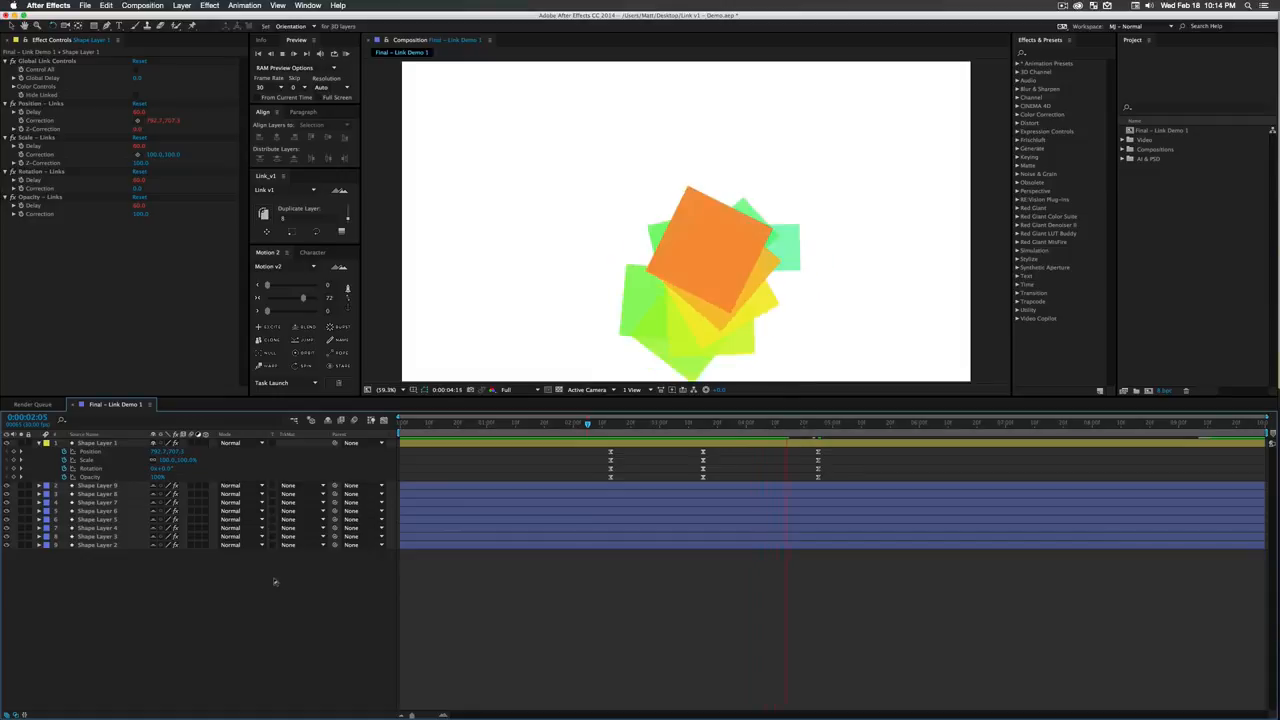
{"action": "left_click_drag", "start_coordinate": [785, 424], "coordinate": [648, 438]}
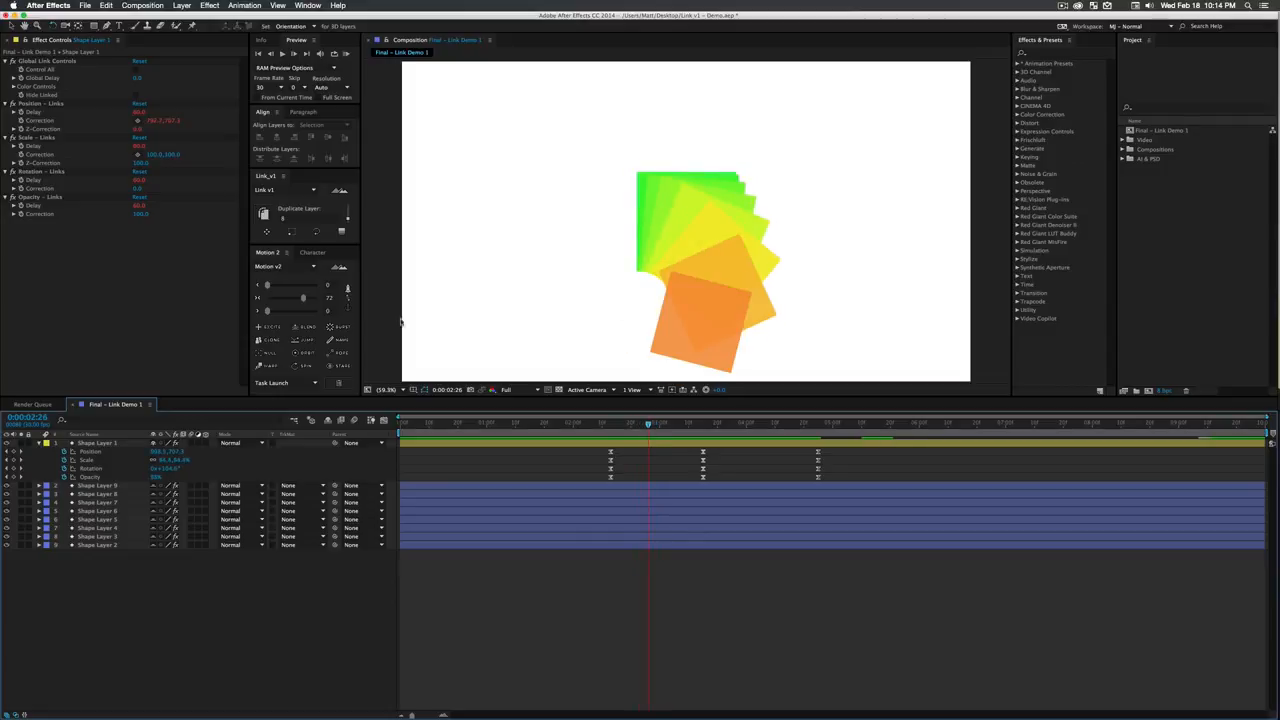
- In Shape Layer 1's Color Controls, vary the Color Cycle Seed and set the Color Cycle Saturation to 100
{"action": "left_click", "coordinate": [13, 87]}
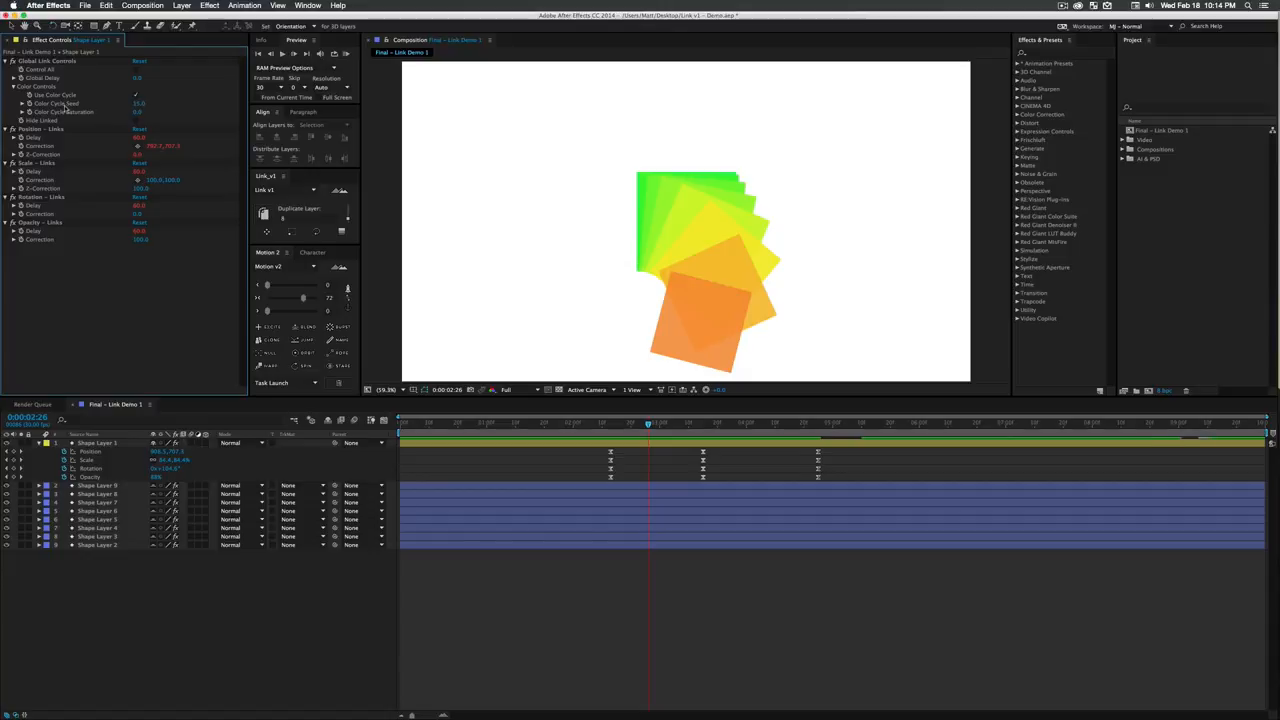
{"action": "left_click_drag", "start_coordinate": [140, 104], "coordinate": [521, 129]}
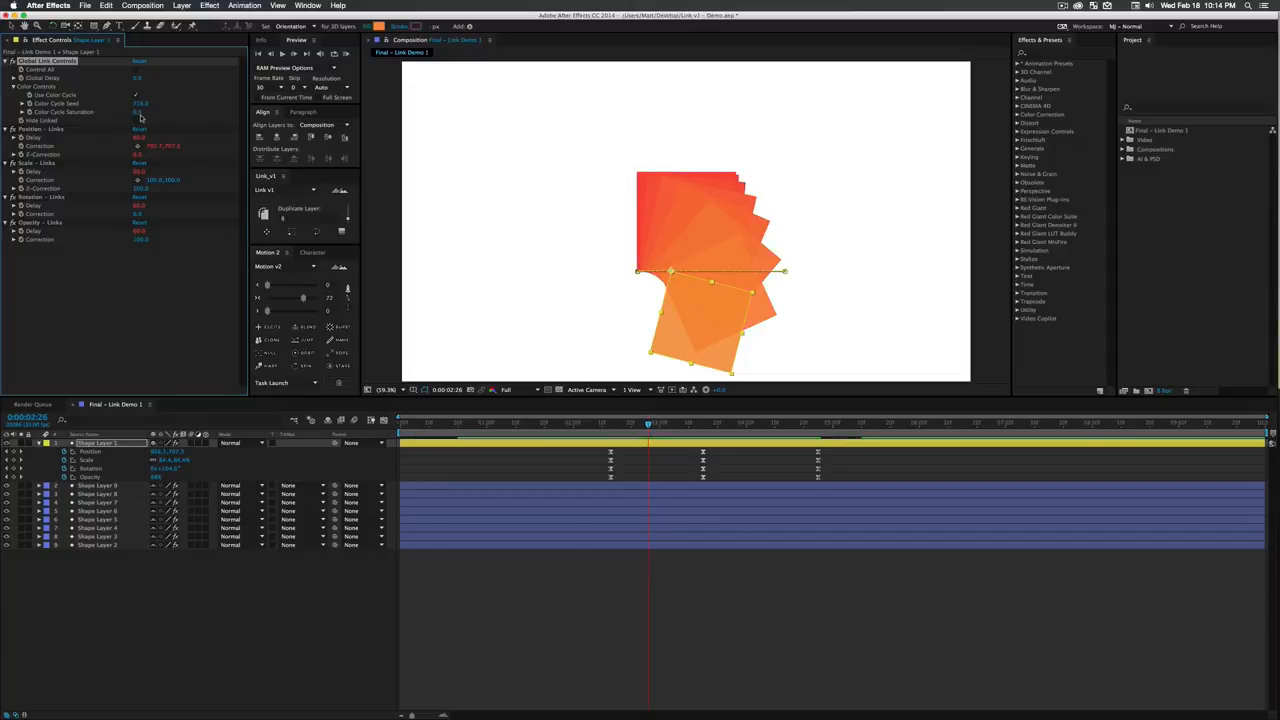
{"action": "left_click_drag", "start_coordinate": [119, 111], "coordinate": [193, 116]}
{"action": "left_click", "coordinate": [140, 112]}
{"action": "type", "text": "100"}
{"action": "key", "text": "Return"}
{"action": "left_click_drag", "start_coordinate": [206, 103], "coordinate": [450, 145]}
{"action": "left_click_drag", "start_coordinate": [297, 140], "coordinate": [175, 137]}
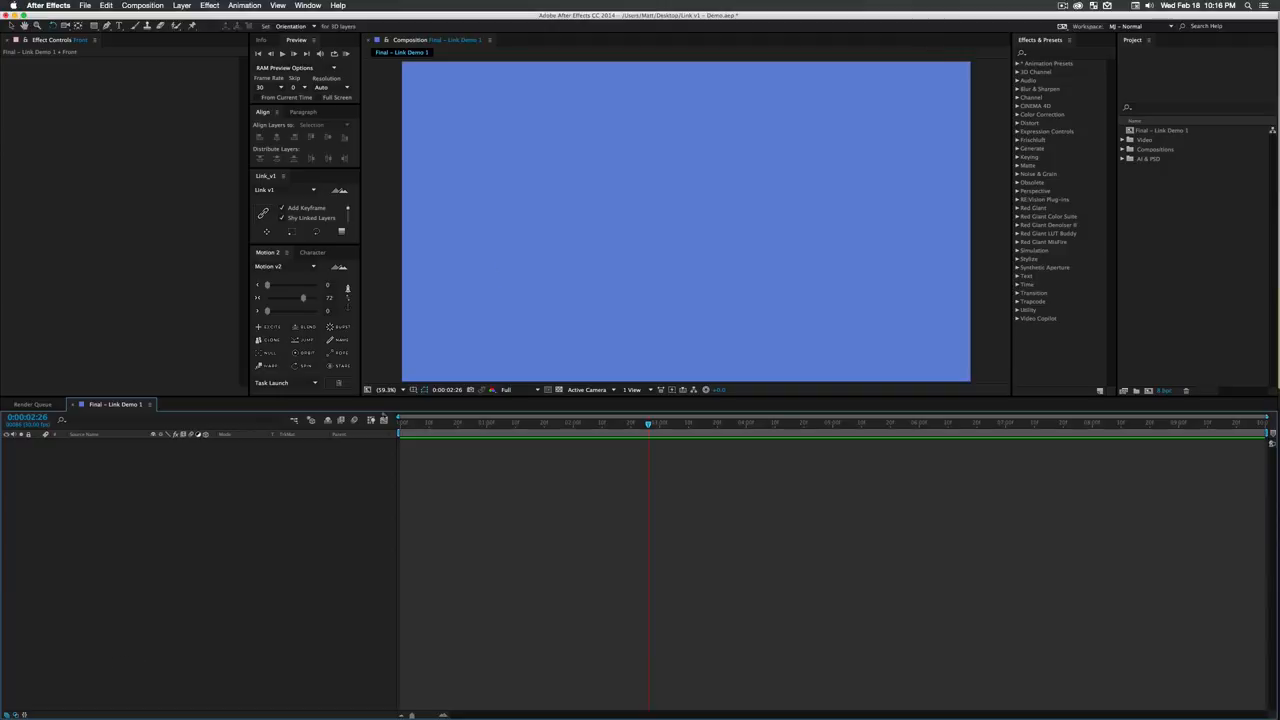
- Set the shape fill colour for the rectangle tool to green
{"action": "key", "text": "q"}
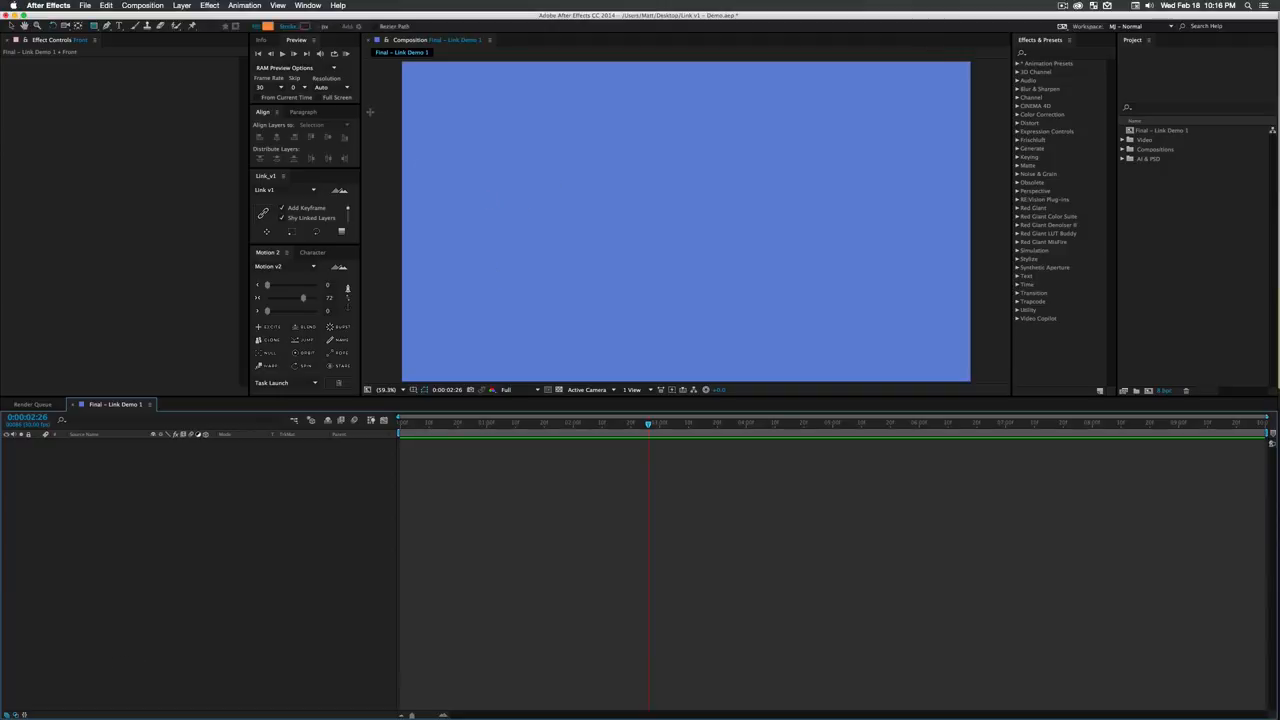
{"action": "left_click", "coordinate": [271, 26]}
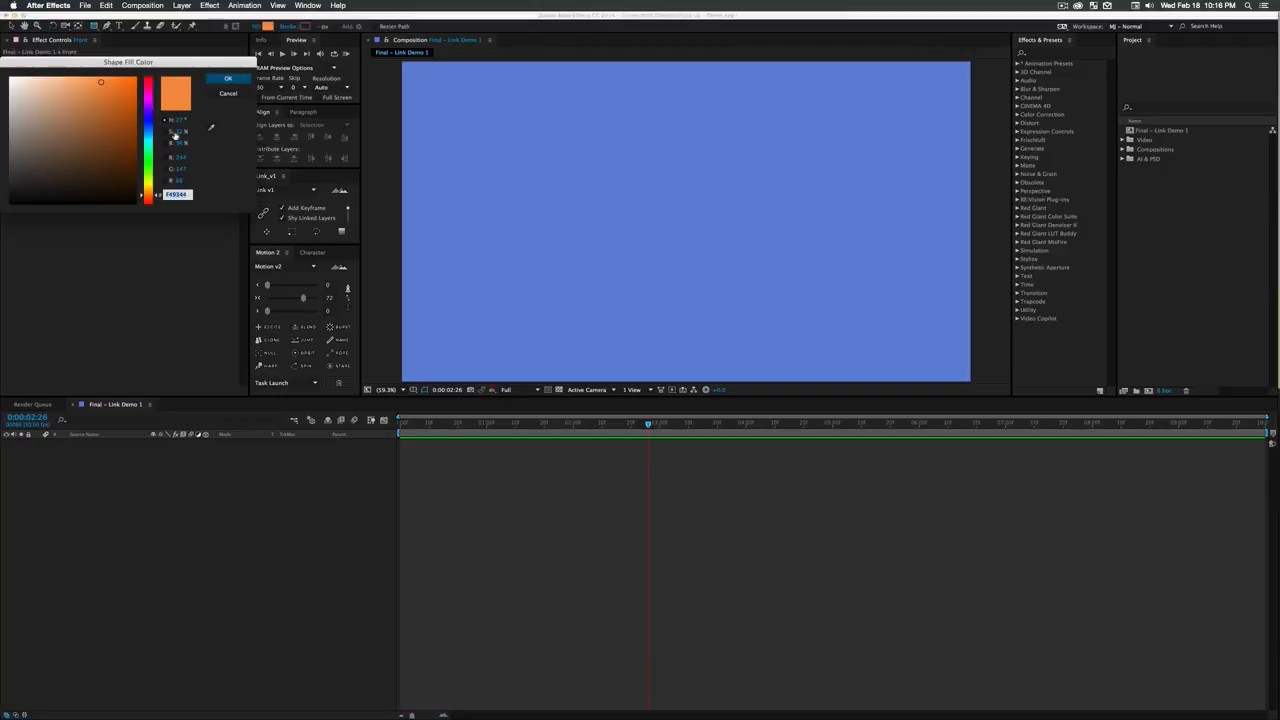
{"action": "mouse_move", "coordinate": [149, 139]}
{"action": "left_mouse_down"}
{"action": "mouse_move", "coordinate": [149, 120]}
{"action": "mouse_move", "coordinate": [80, 89]}
{"action": "mouse_move", "coordinate": [106, 88]}
{"action": "mouse_move", "coordinate": [105, 146]}
{"action": "mouse_move", "coordinate": [146, 113]}
{"action": "mouse_move", "coordinate": [96, 97]}
{"action": "left_mouse_up"}
{"action": "left_click", "coordinate": [101, 114]}
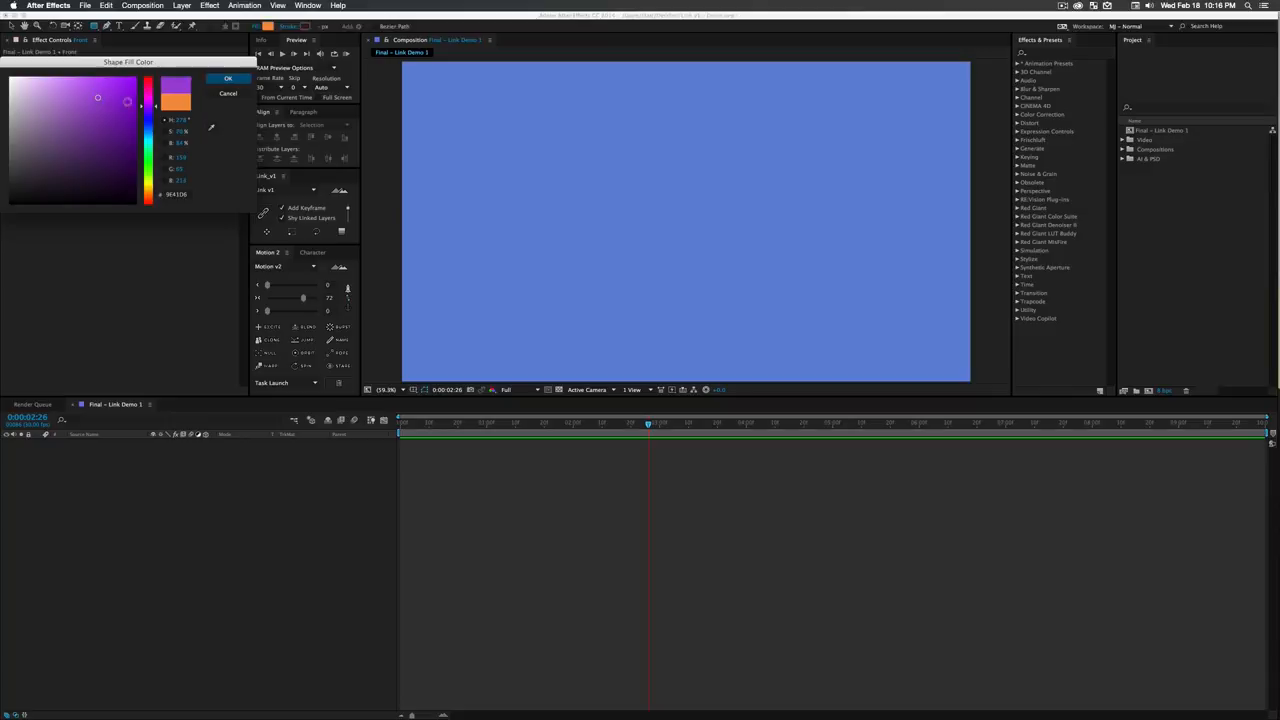
{"action": "mouse_move", "coordinate": [147, 167]}
{"action": "left_mouse_down"}
{"action": "mouse_move", "coordinate": [148, 184]}
{"action": "mouse_move", "coordinate": [148, 170]}
{"action": "left_mouse_up"}
{"action": "left_click", "coordinate": [229, 80]}
- Draw a green square in the upper-left area of the blue composition and centre its anchor point
{"action": "left_click_drag", "start_coordinate": [464, 132], "coordinate": [535, 202]}
{"action": "left_click", "coordinate": [130, 445]}
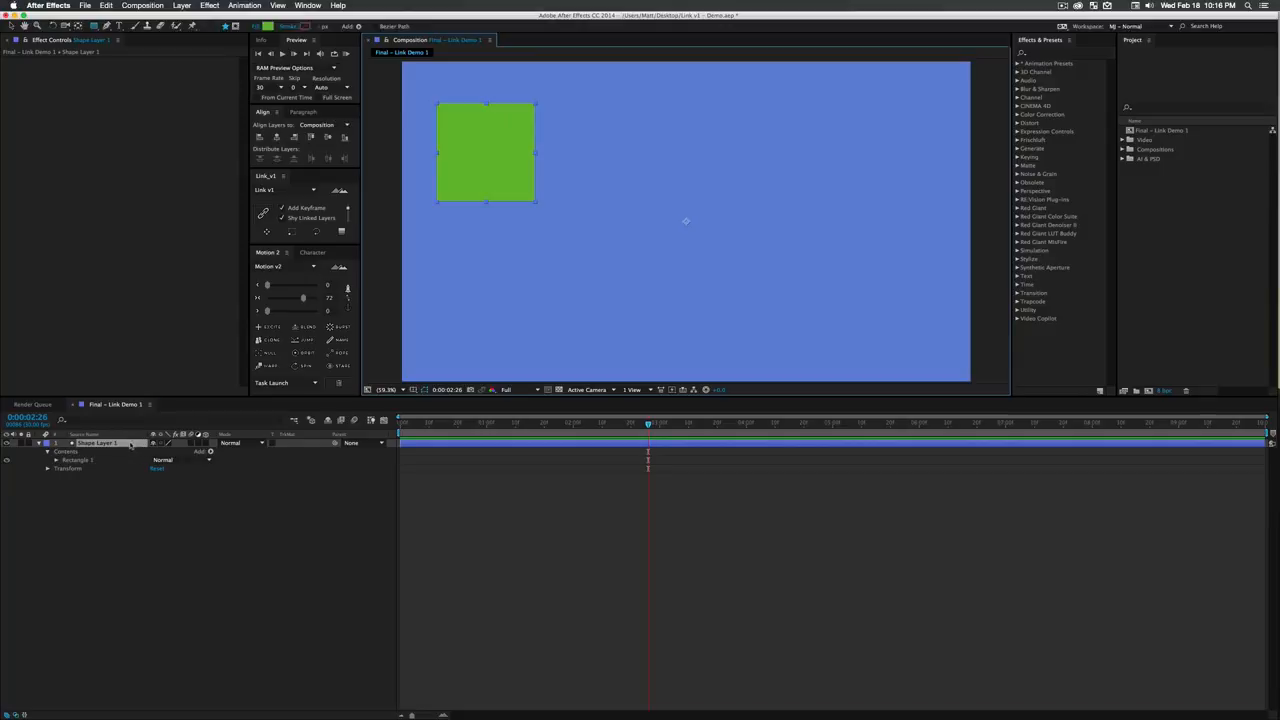
{"action": "left_click", "coordinate": [320, 298]}
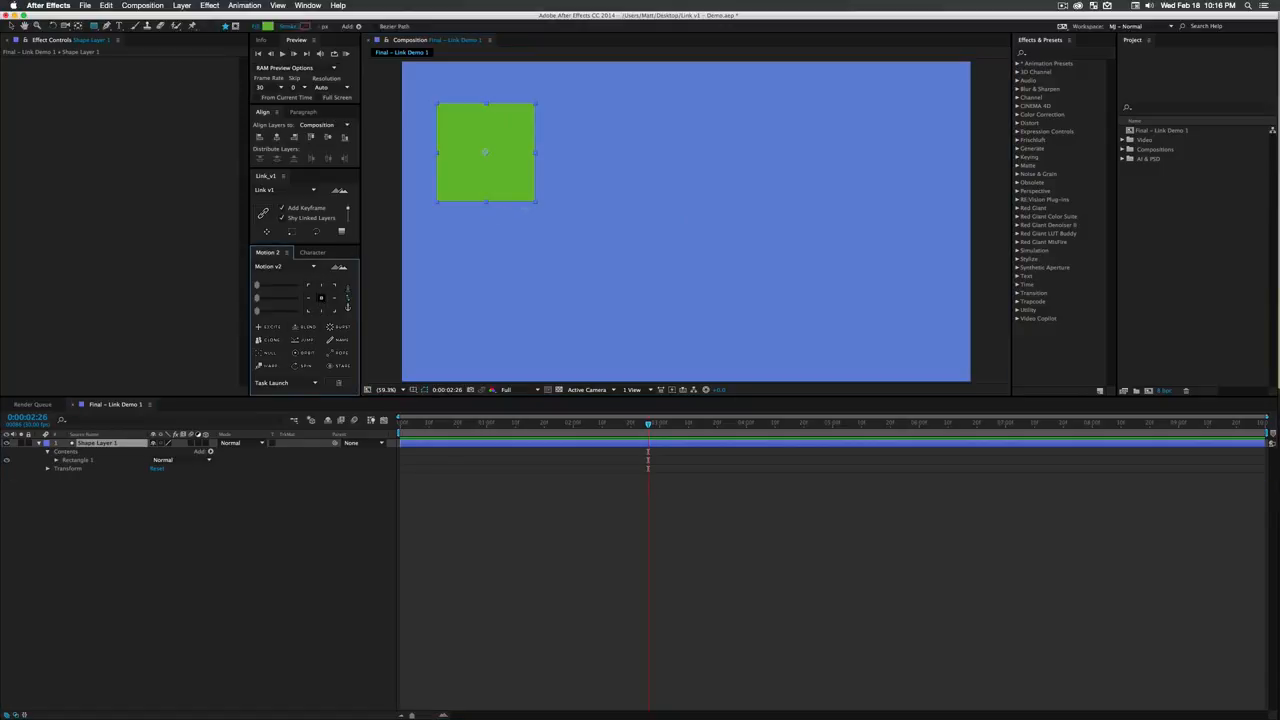
- Scale the green square down around its centre to a little over a third of its size
{"action": "key", "text": "v"}
{"action": "left_click_drag", "start_coordinate": [535, 201], "coordinate": [493, 170]}
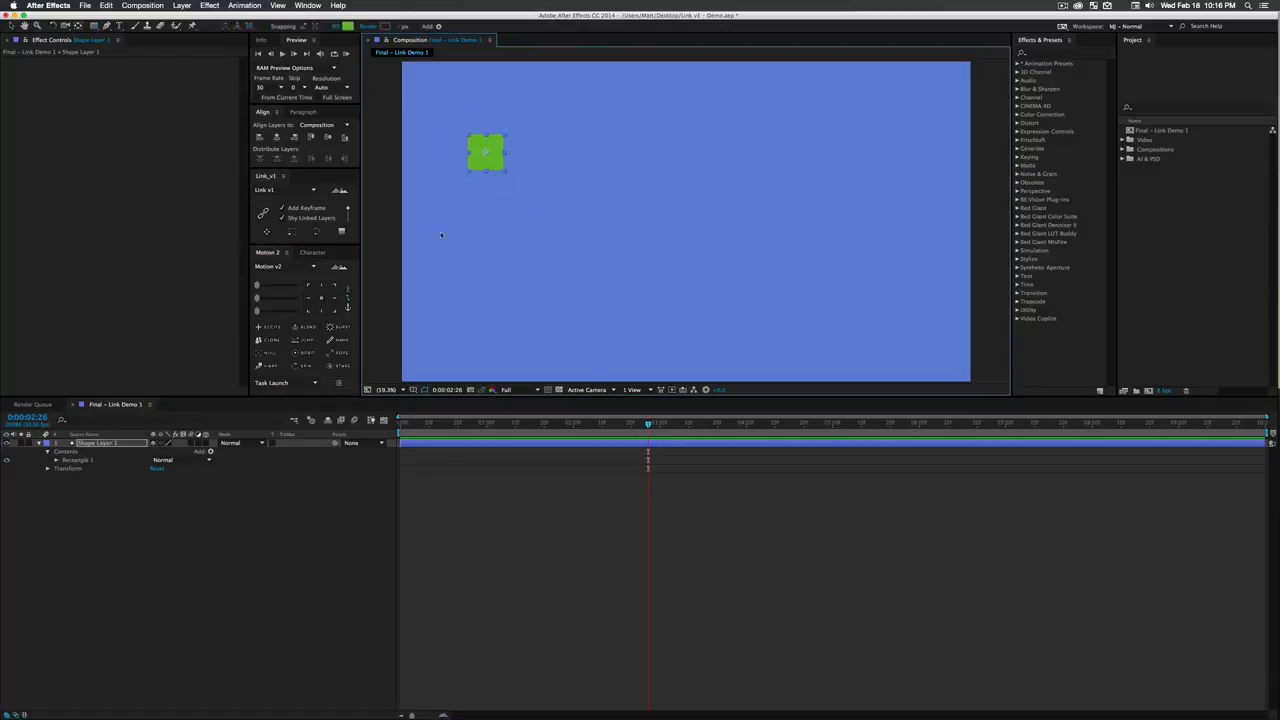
- Try duplicating Shape Layer 1 20 times with Link v1's duplicate function, and undo it
{"action": "left_click", "coordinate": [125, 486]}
{"action": "left_click", "coordinate": [106, 444]}
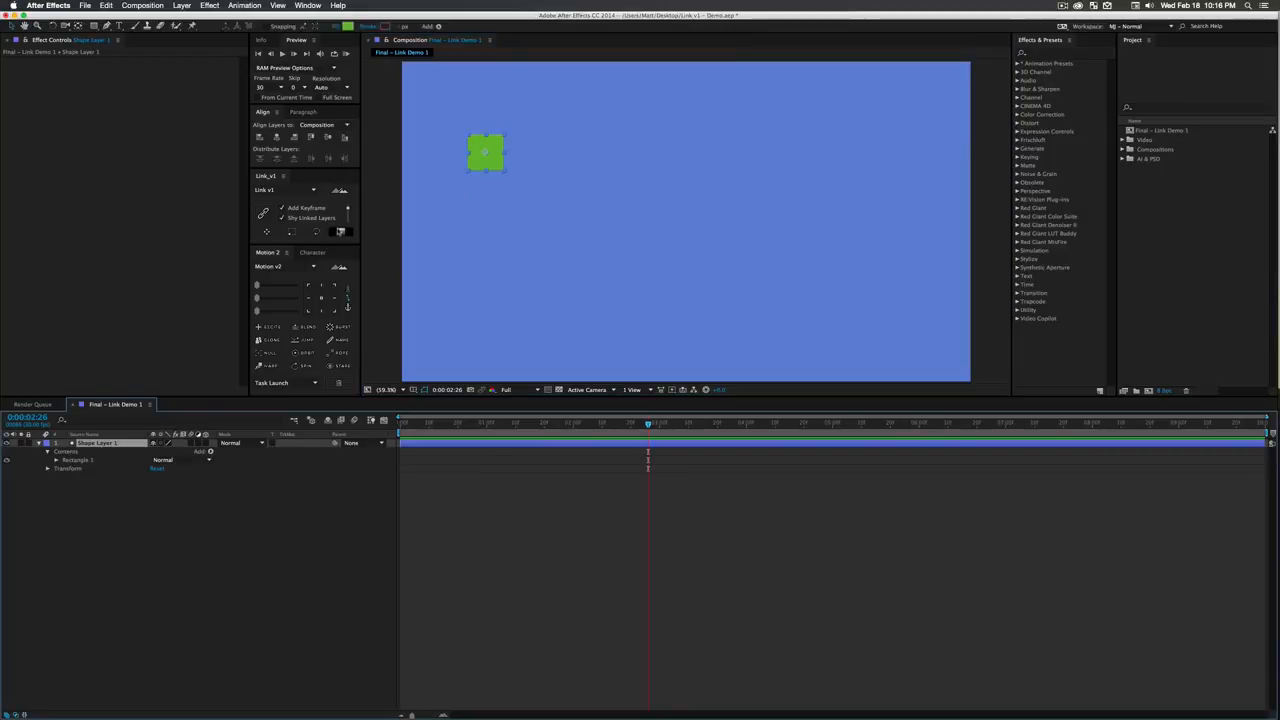
{"action": "left_click", "coordinate": [348, 215]}
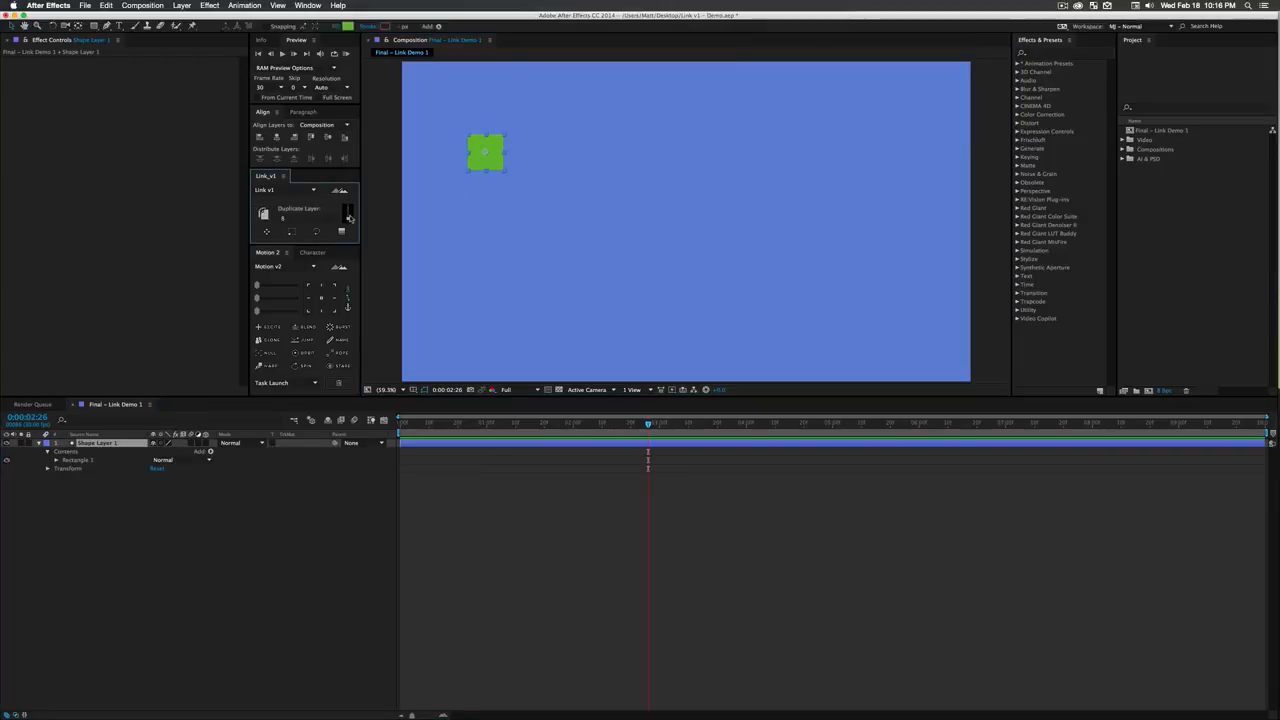
{"action": "left_click", "coordinate": [290, 219]}
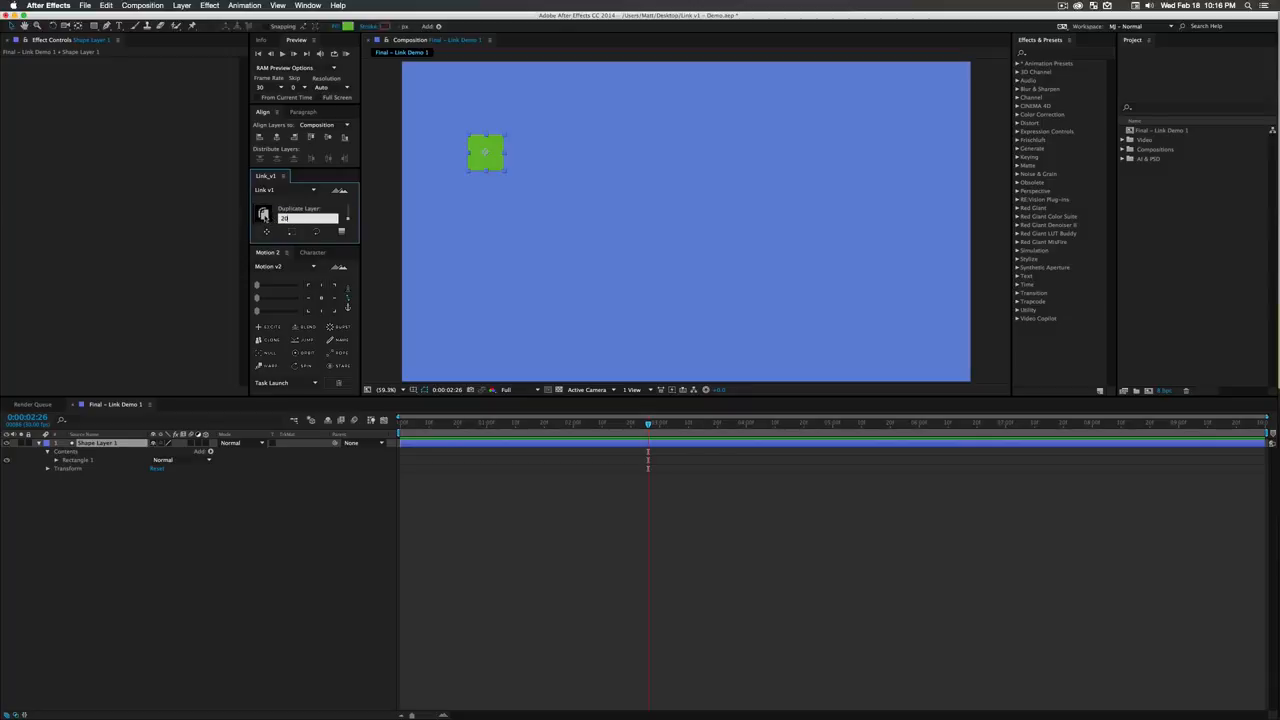
{"action": "left_click", "coordinate": [263, 213]}
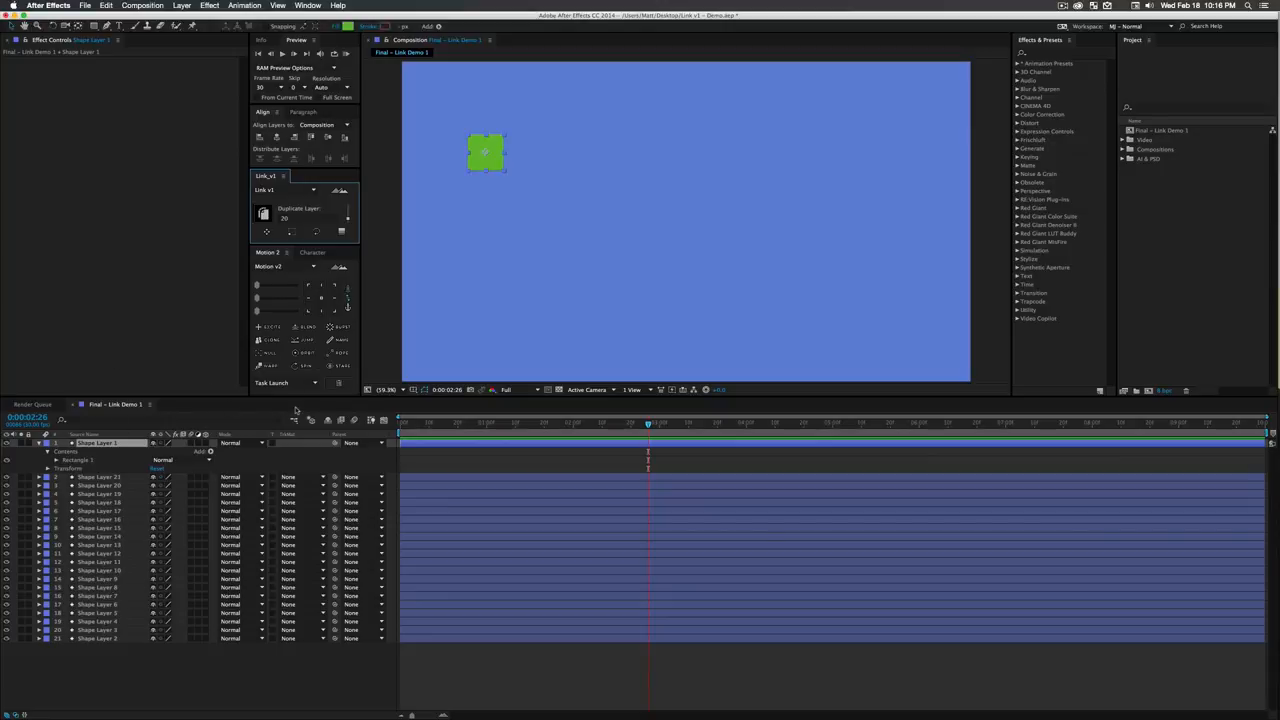
{"action": "key", "text": "super+z"}
- Create 3 duplicates of the green square layer with Link v1's duplicate function
{"action": "left_click", "coordinate": [310, 218]}
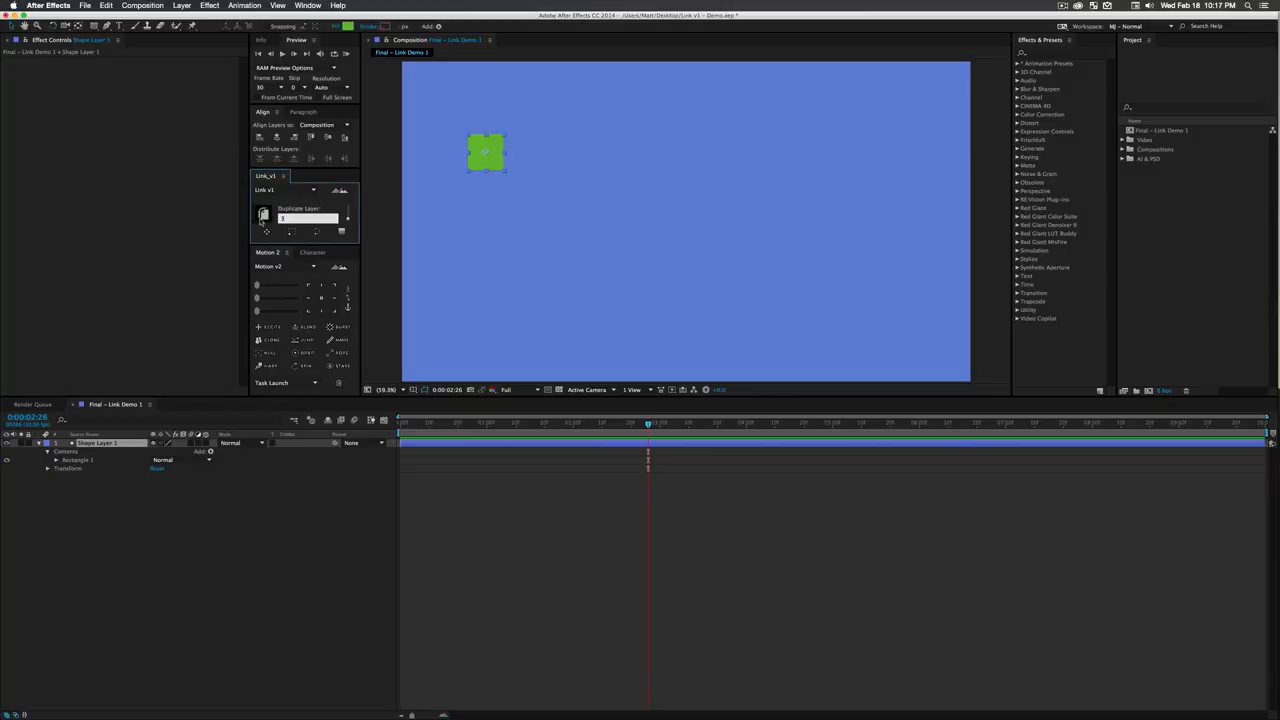
{"action": "type", "text": "3"}
{"action": "left_click", "coordinate": [262, 216]}
- Move the Shape Layer 2 square straight down near the composition's lower edge and distribute all four squares evenly in a vertical column
{"action": "left_click", "coordinate": [110, 519]}
{"action": "left_click", "coordinate": [114, 494]}
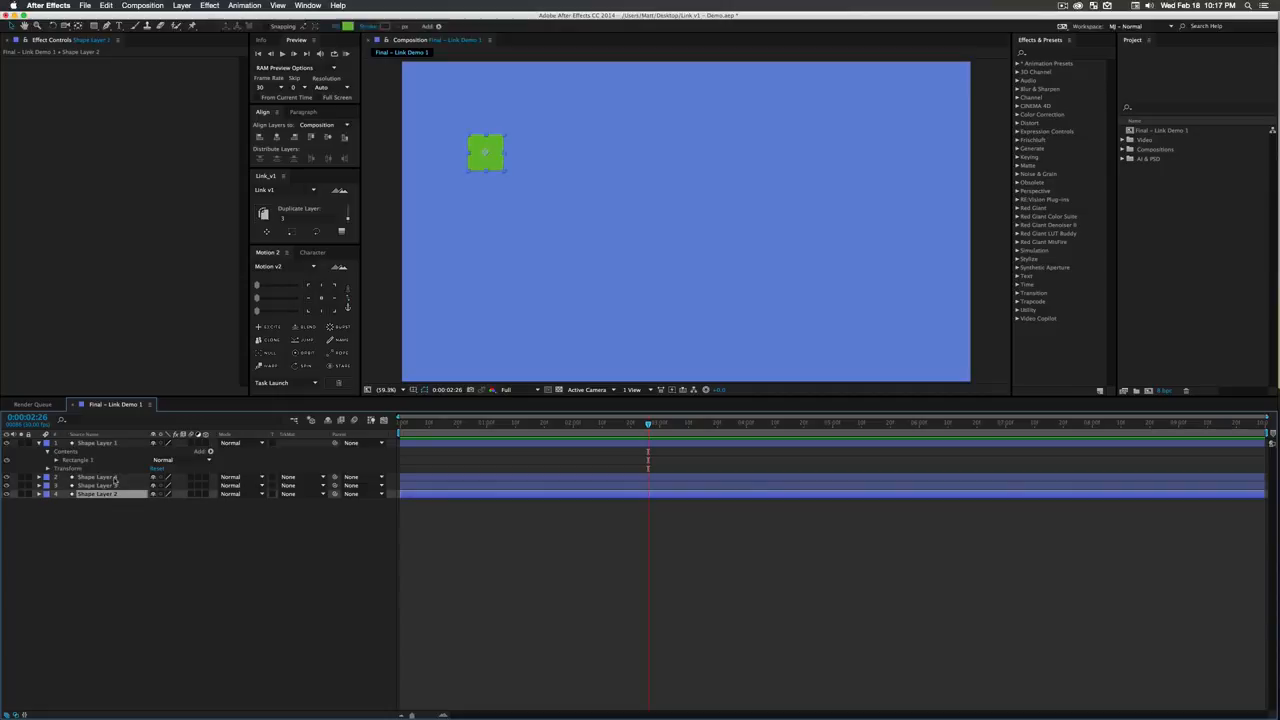
{"action": "left_click_drag", "start_coordinate": [486, 160], "coordinate": [486, 337]}
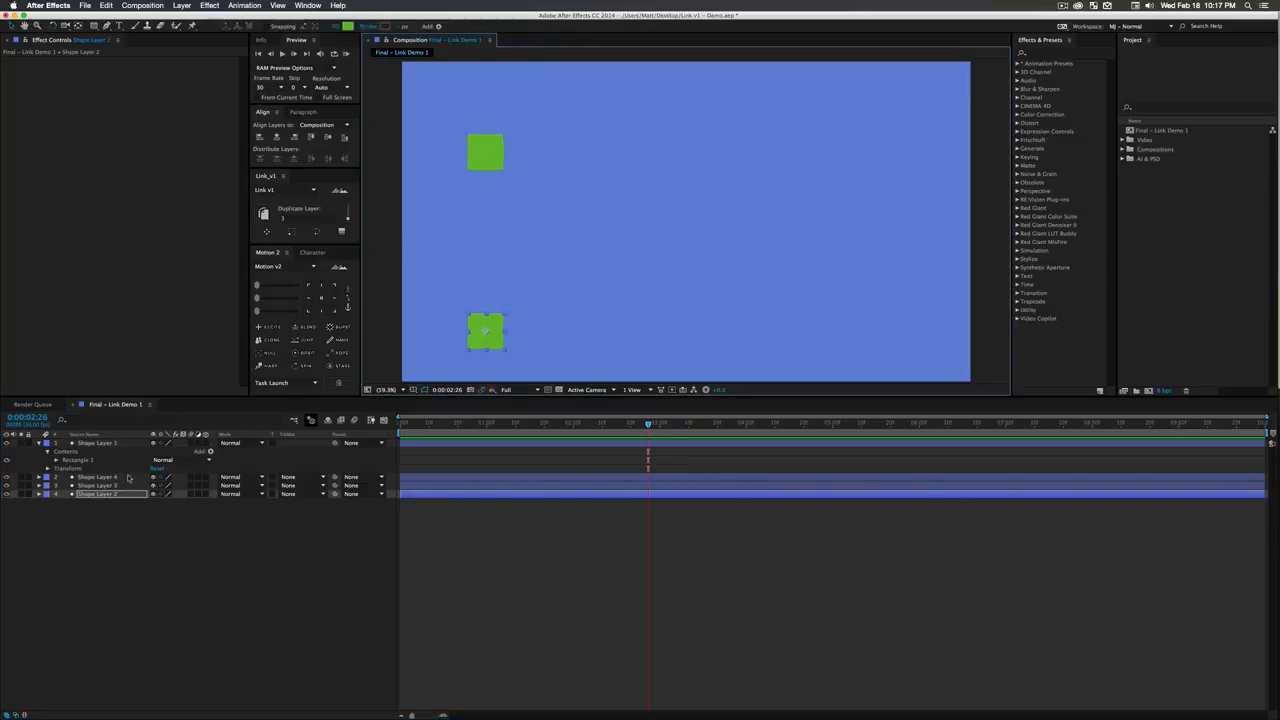
{"action": "key", "text": "super+a"}
{"action": "left_click", "coordinate": [283, 157]}
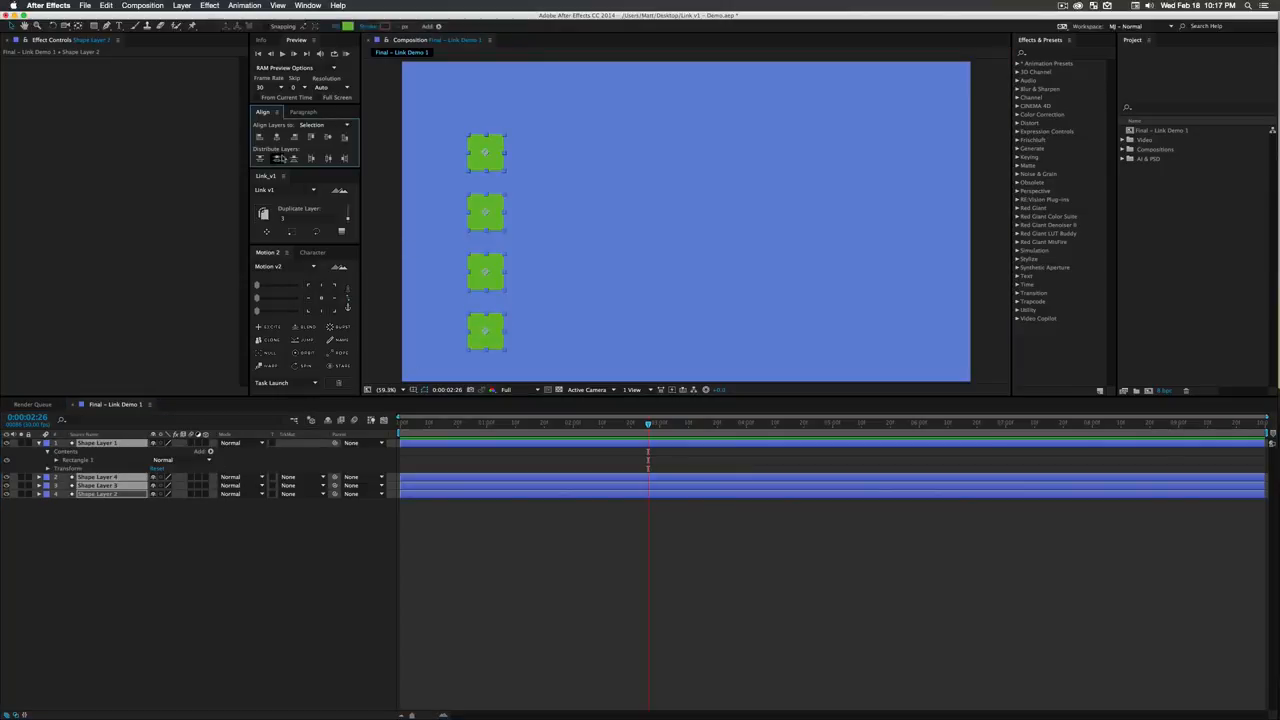
{"action": "left_click", "coordinate": [155, 549]}
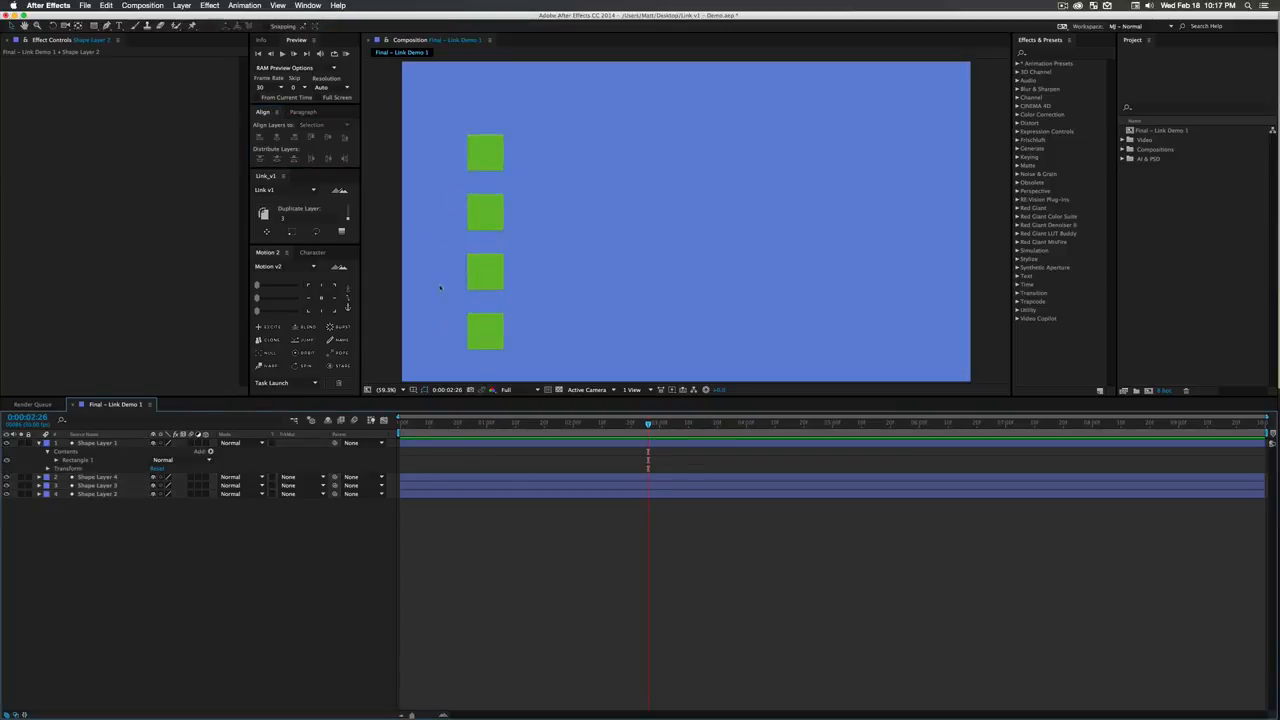
- At 0:00:02:29, link all four square layers to Shape Layer 1 with Link v1, with Add Keyframe and Shy Linked Layers enabled
{"action": "left_click_drag", "start_coordinate": [538, 426], "coordinate": [657, 427]}
{"action": "left_click", "coordinate": [100, 443]}
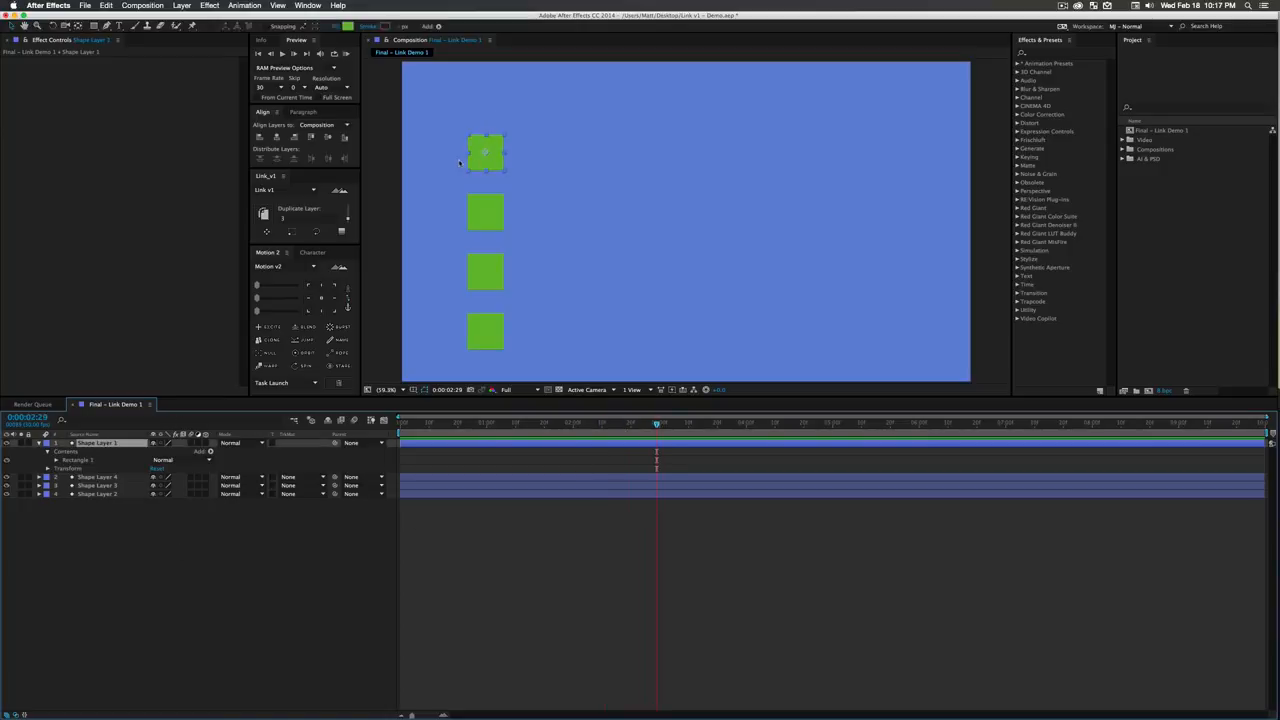
{"action": "left_click", "coordinate": [104, 495], "text": "shift"}
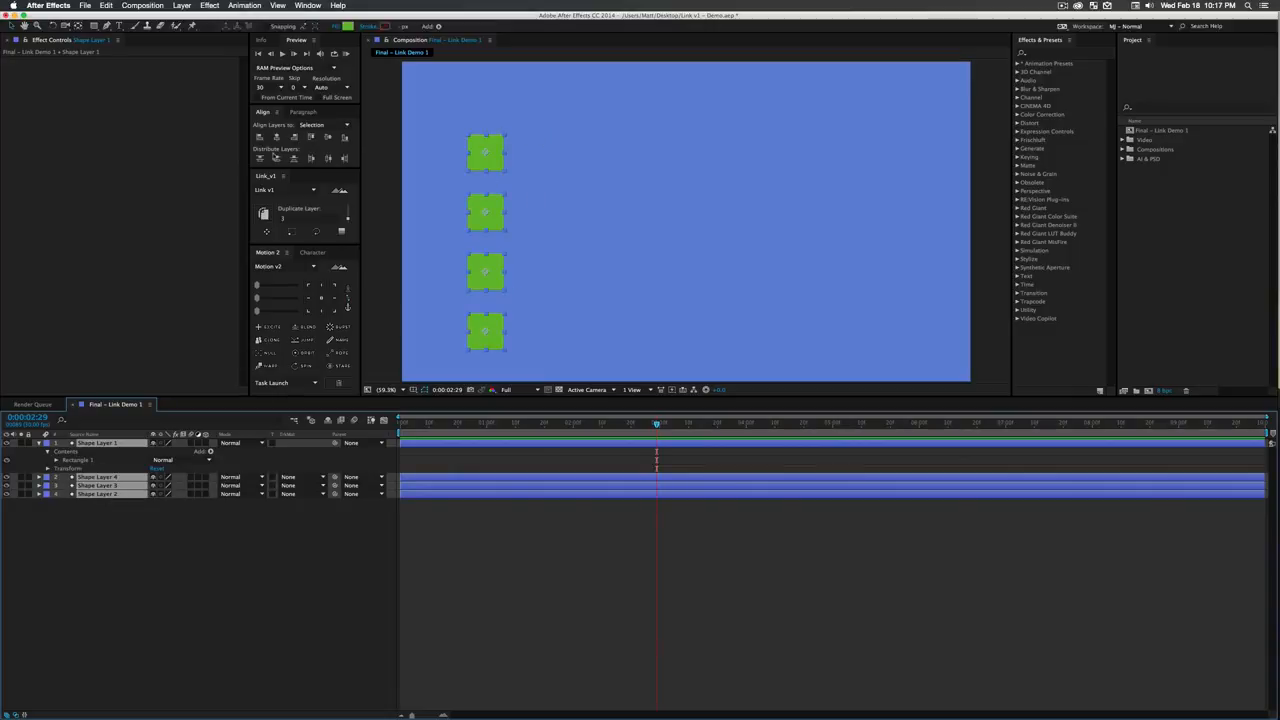
{"action": "left_click", "coordinate": [290, 232]}
{"action": "left_click", "coordinate": [267, 232]}
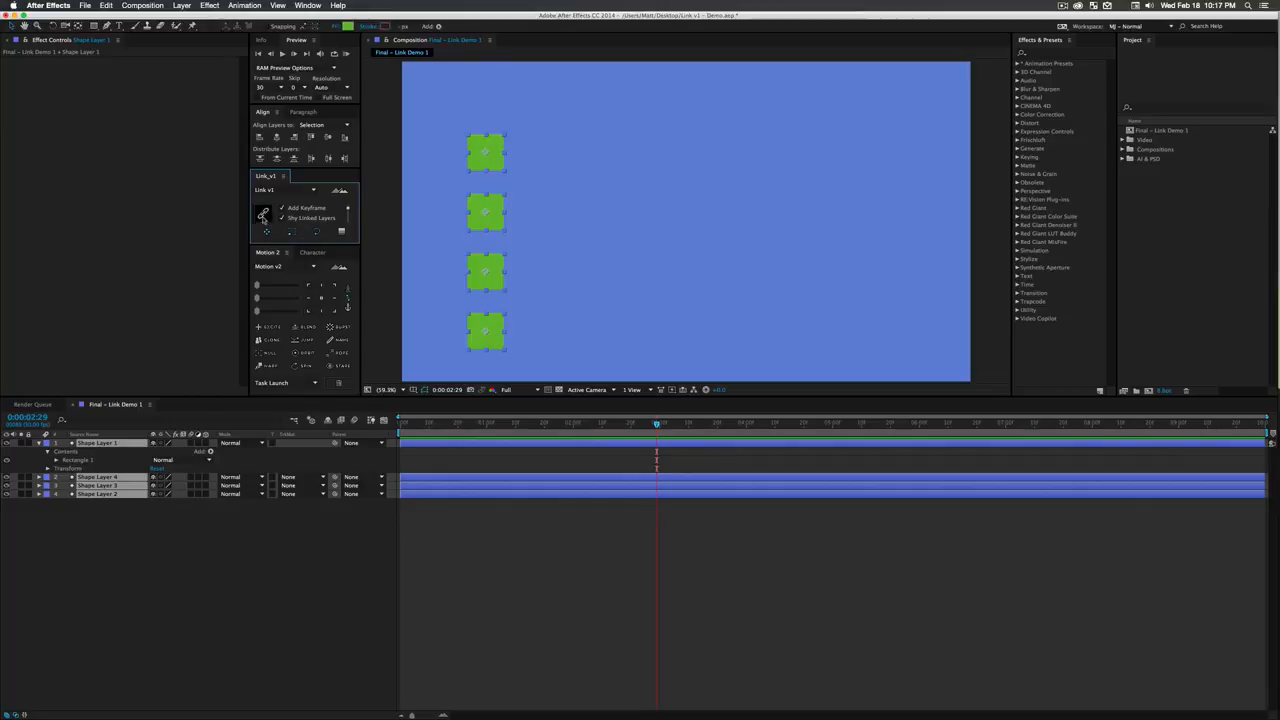
{"action": "left_click", "coordinate": [263, 215]}
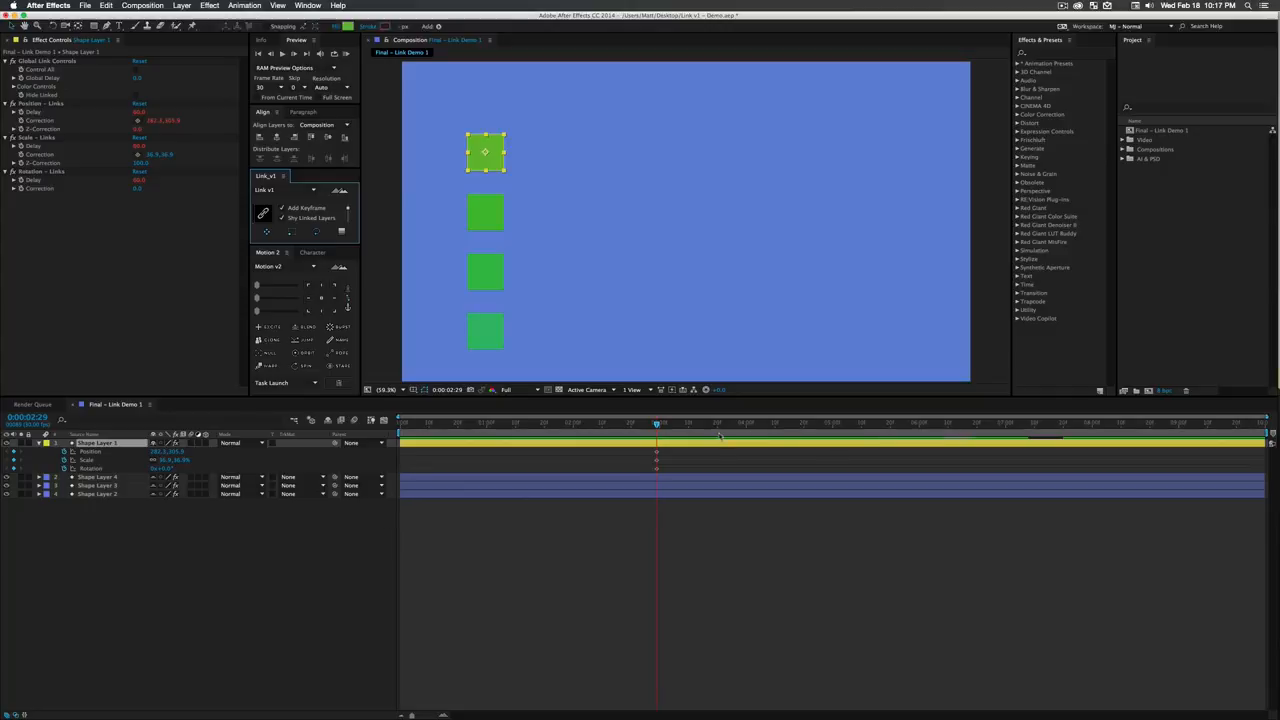
- At 0:00:04:13, keyframe Shape Layer 1 moved across to the composition's right part, scaled to about half its size and rotated to 90°
{"action": "left_click_drag", "start_coordinate": [671, 424], "coordinate": [747, 426]}
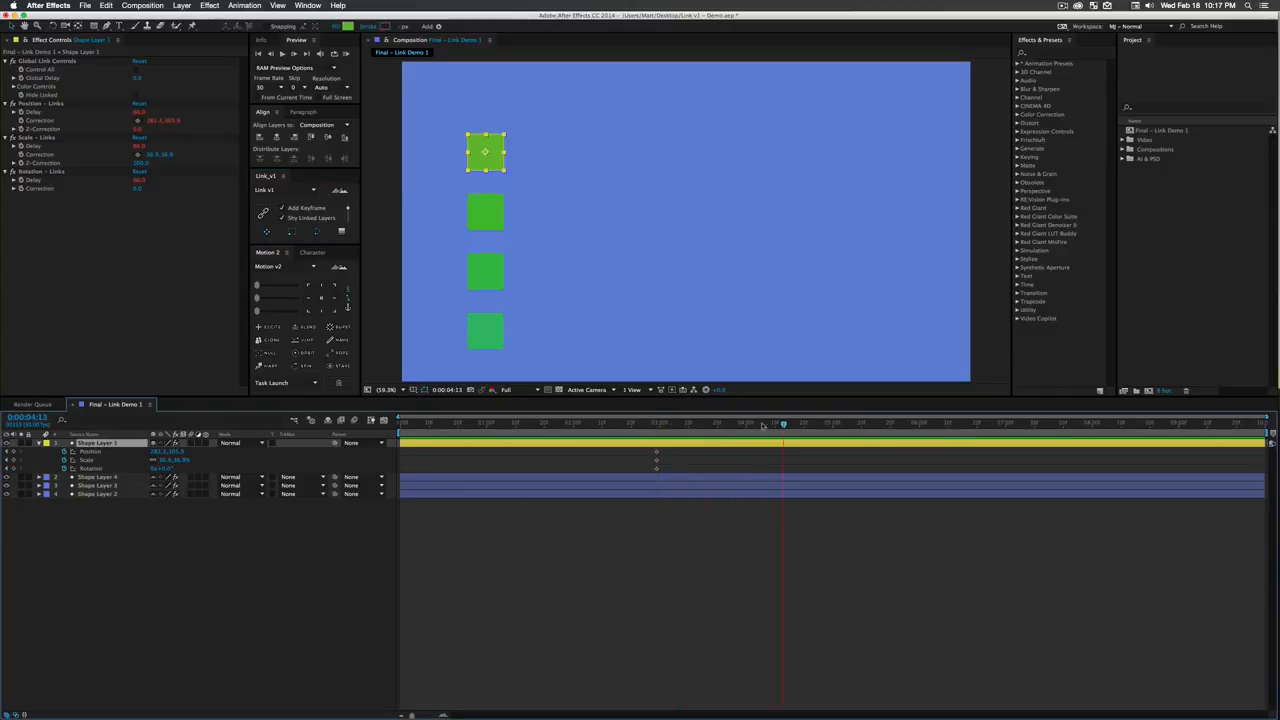
{"action": "left_click_drag", "start_coordinate": [493, 171], "coordinate": [827, 170]}
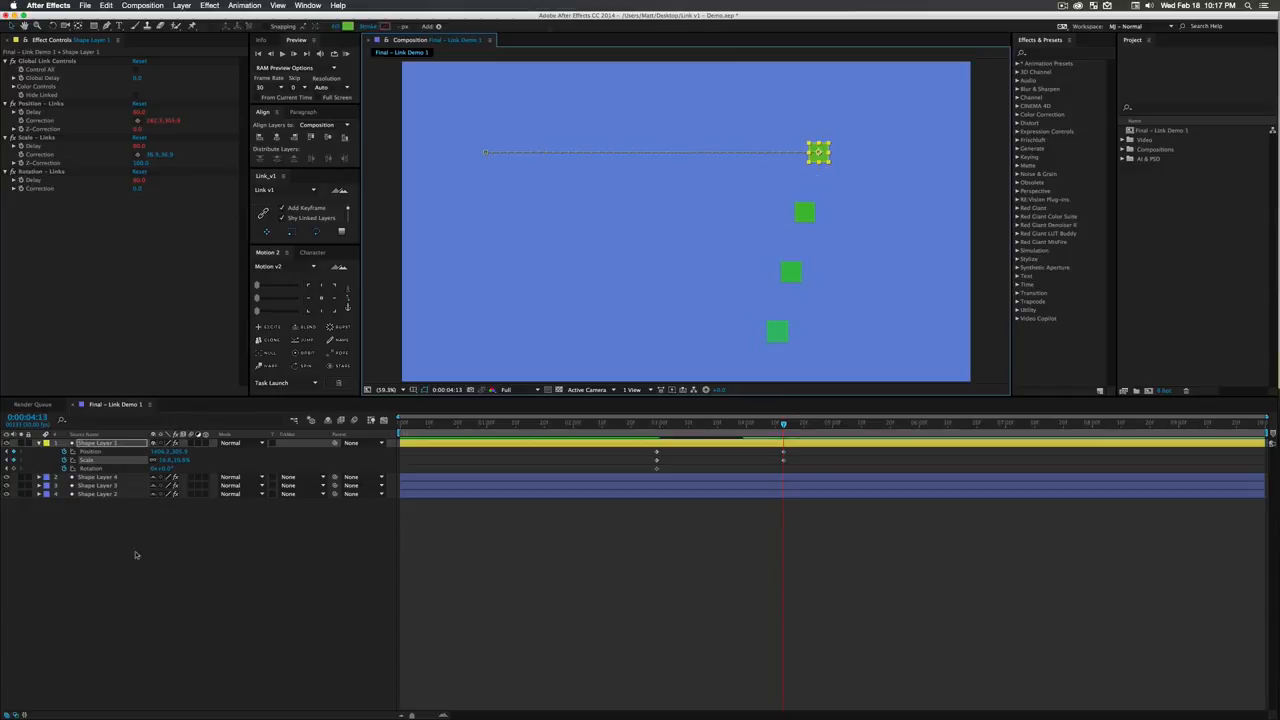
{"action": "mouse_move", "coordinate": [170, 468]}
{"action": "left_mouse_down"}
{"action": "mouse_move", "coordinate": [200, 468]}
{"action": "mouse_move", "coordinate": [175, 477]}
{"action": "left_mouse_up"}
{"action": "left_click", "coordinate": [167, 469]}
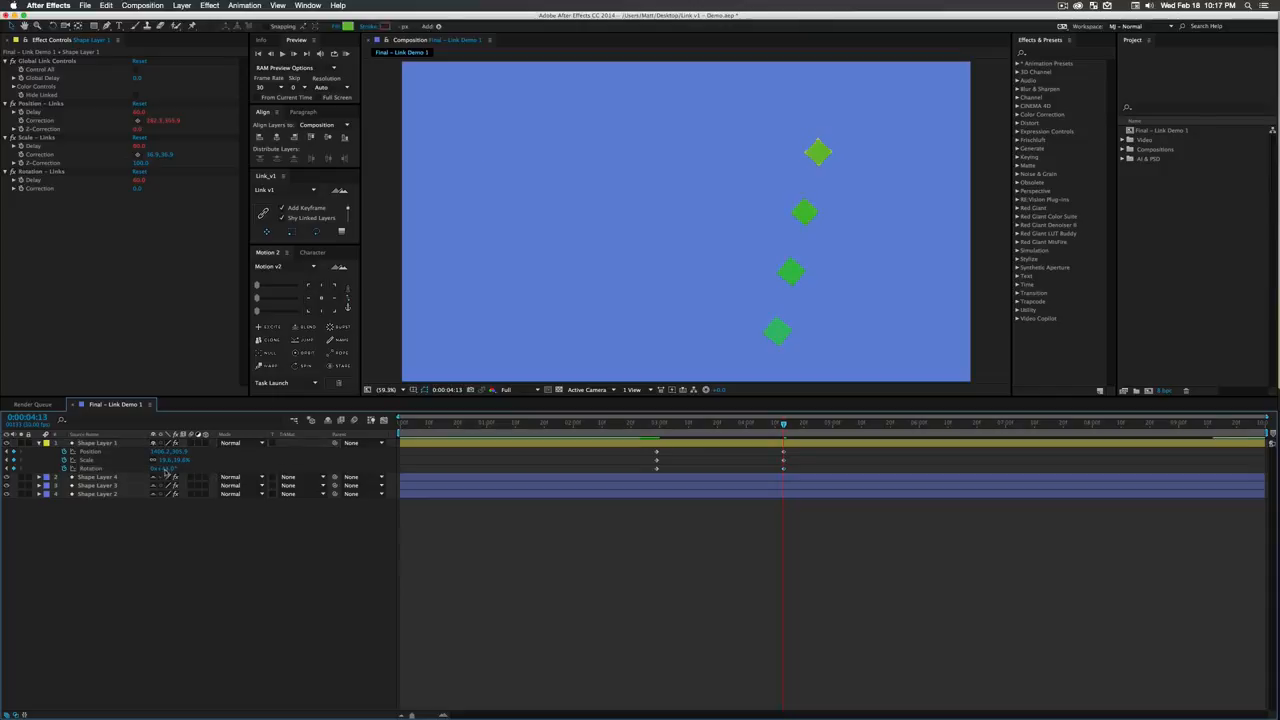
{"action": "type", "text": "0"}
{"action": "key", "text": "Return"}
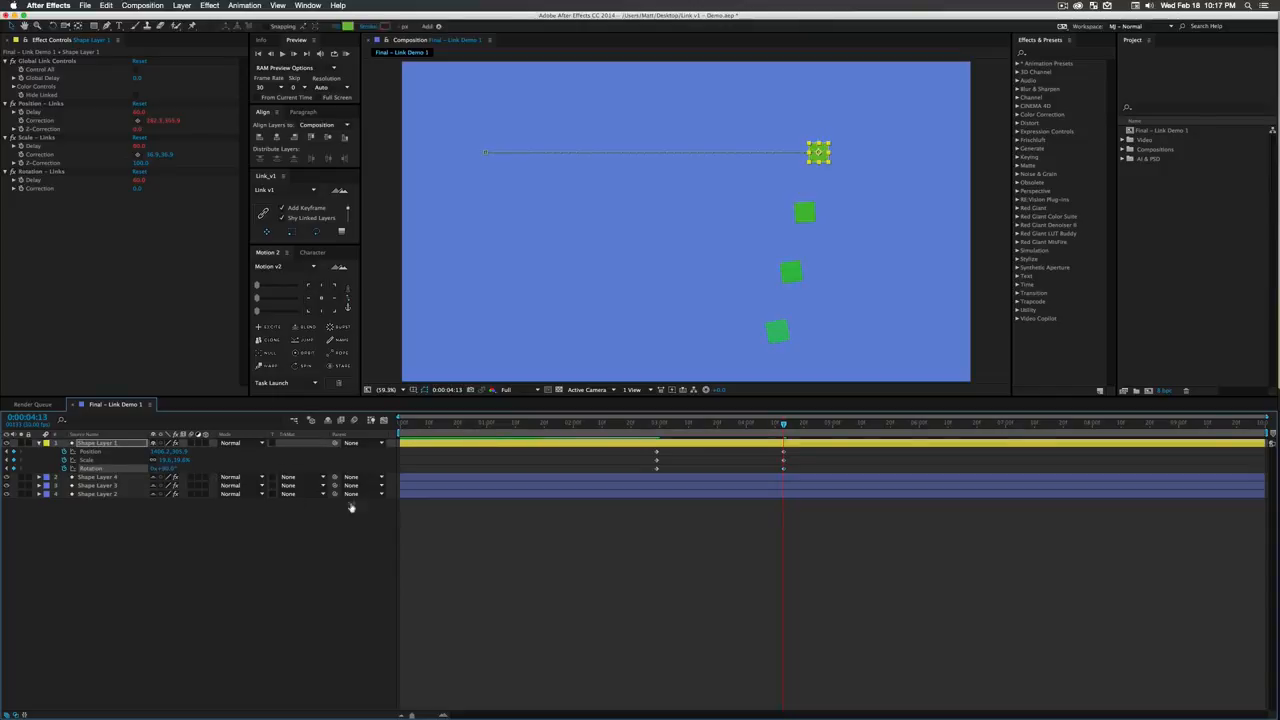
- Ease all of Shape Layer 1's position, scale and rotation keyframes with Motion v2, and scrub to 0:00:03:22 to check the motion
{"action": "left_click", "coordinate": [822, 544]}
{"action": "left_click_drag", "start_coordinate": [833, 538], "coordinate": [648, 446]}
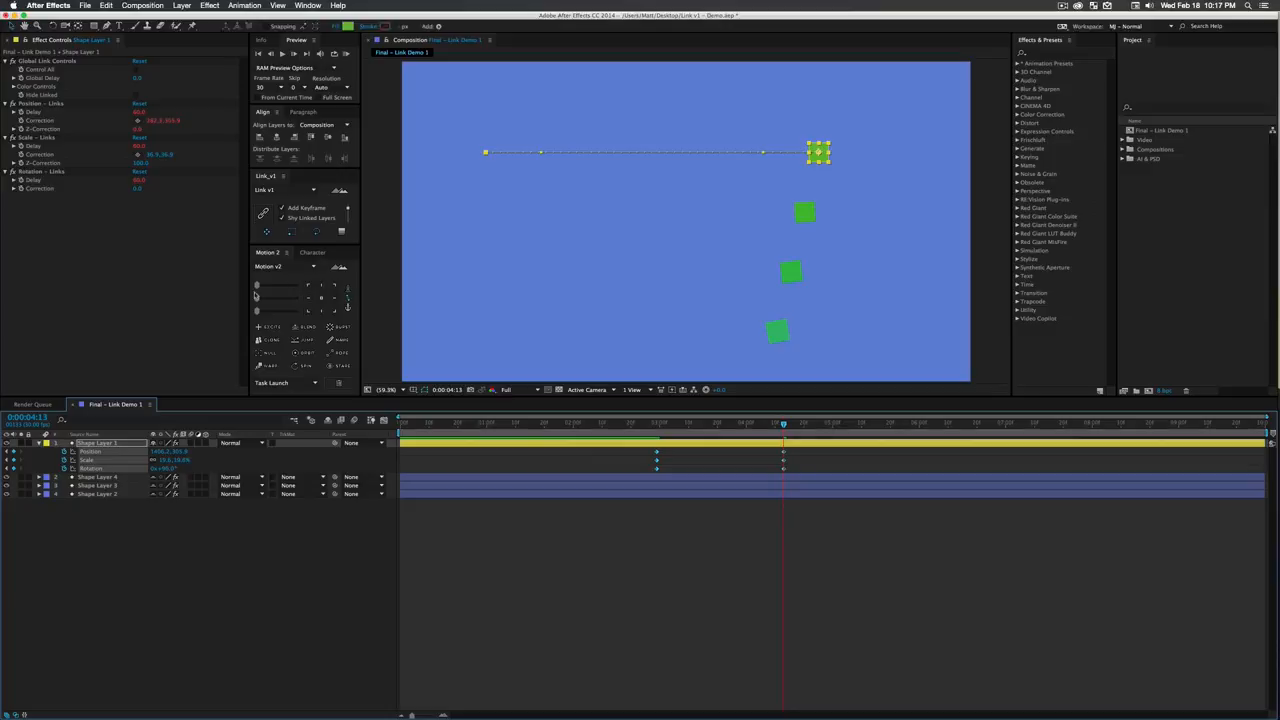
{"action": "left_click_drag", "start_coordinate": [257, 298], "coordinate": [288, 299]}
{"action": "left_click", "coordinate": [689, 557]}
{"action": "left_click_drag", "start_coordinate": [655, 424], "coordinate": [722, 460]}
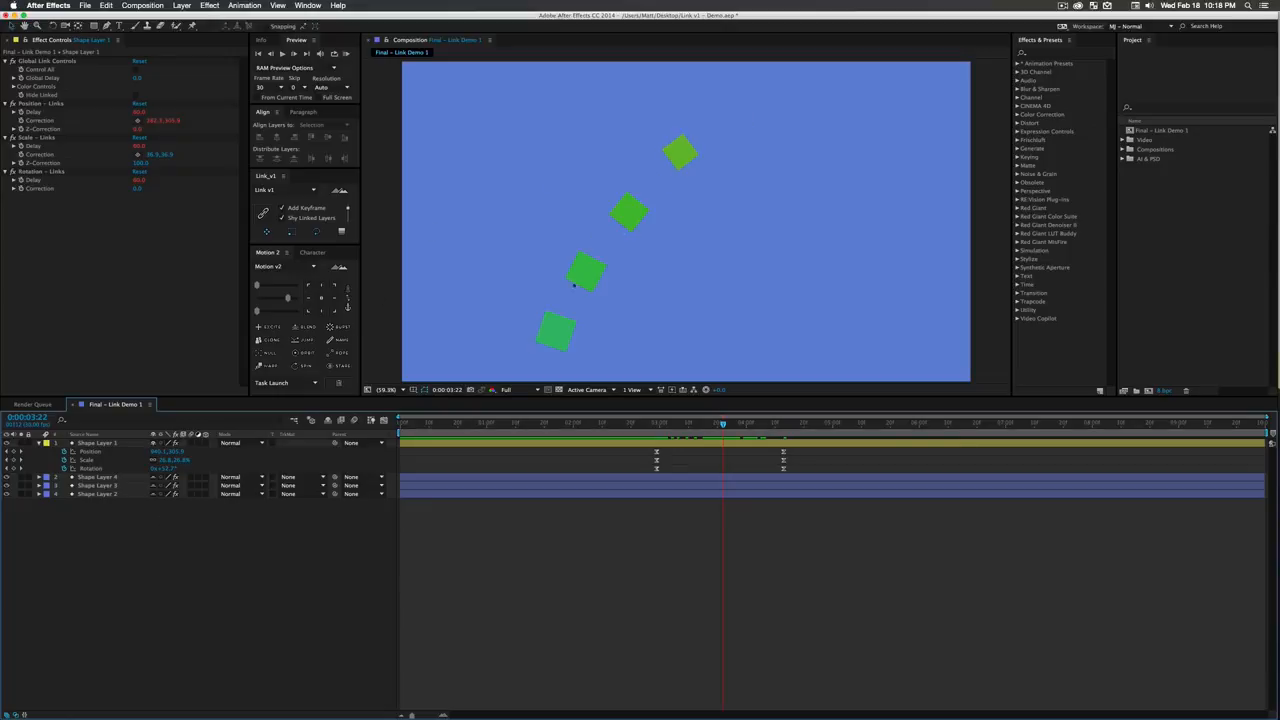
- Restack the linked layers below Shape Layer 1 in the order Shape Layer 4, 2, 3 and preview the changed delays
{"action": "left_click", "coordinate": [551, 331]}
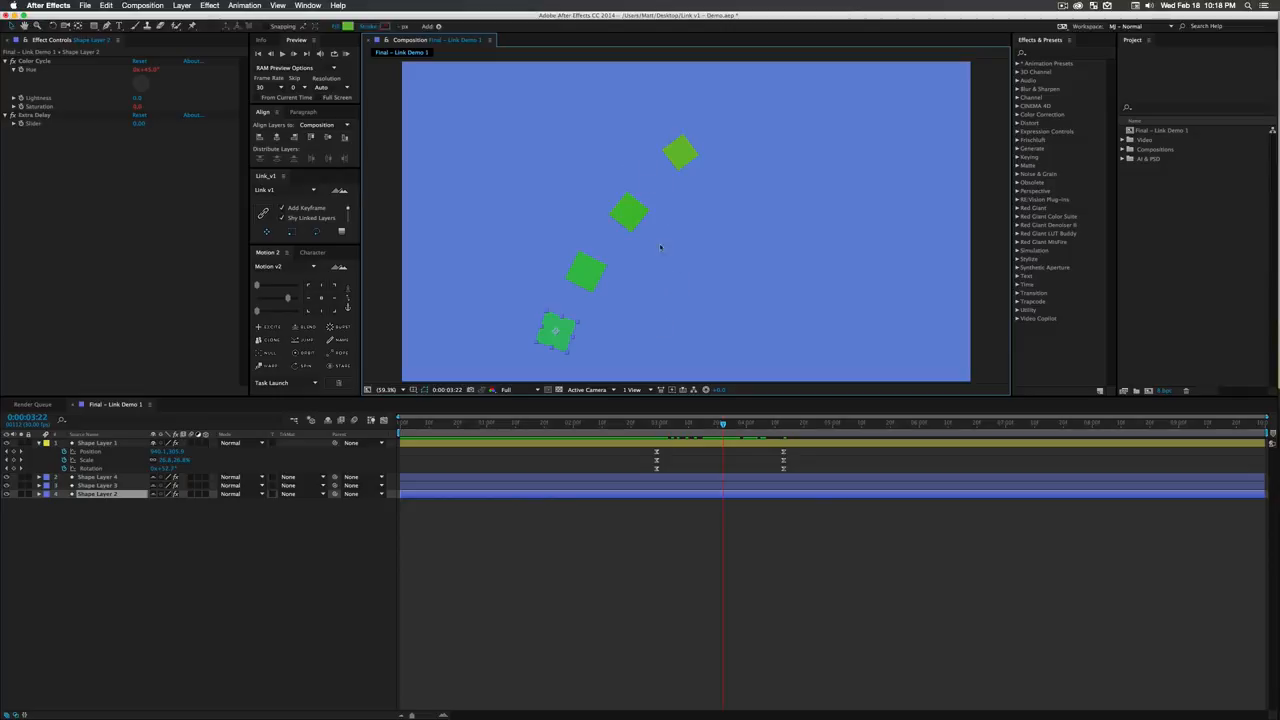
{"action": "left_click", "coordinate": [108, 496]}
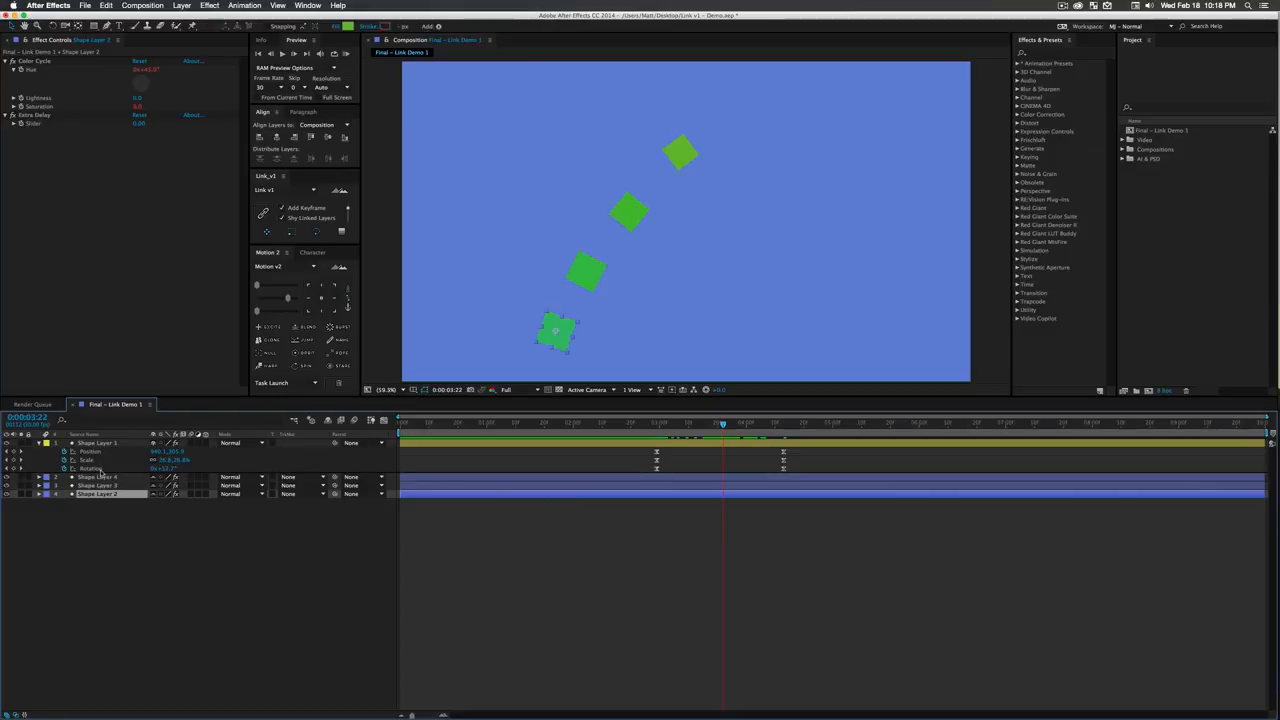
{"action": "left_click_drag", "start_coordinate": [102, 475], "coordinate": [102, 473]}
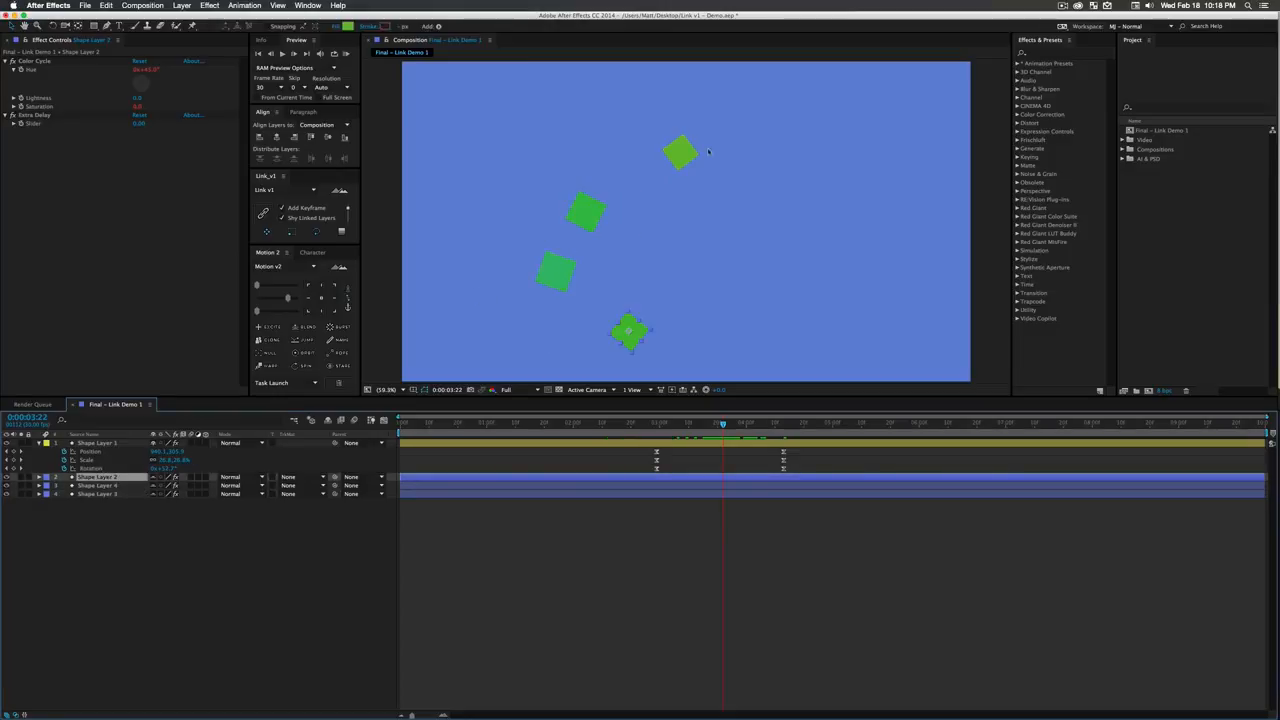
{"action": "left_click_drag", "start_coordinate": [109, 487], "coordinate": [111, 474]}
{"action": "left_click", "coordinate": [157, 540]}
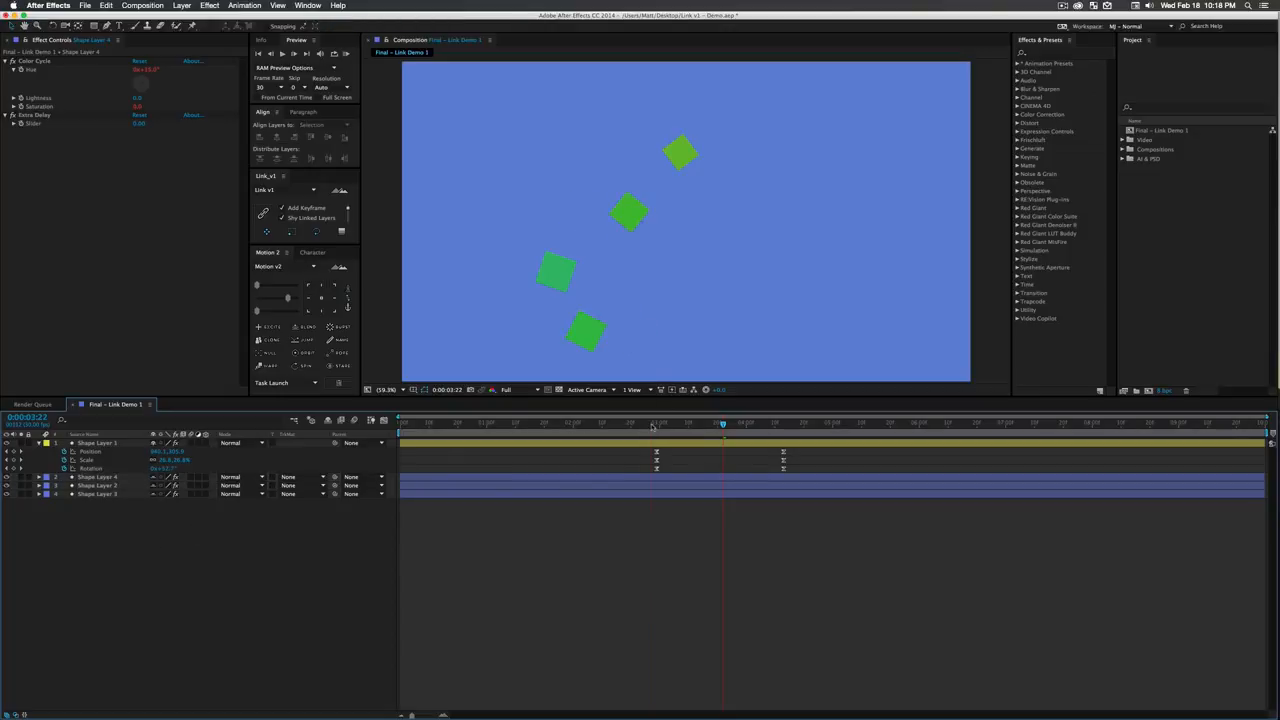
{"action": "left_click", "coordinate": [652, 425]}
{"action": "key", "text": "space"}
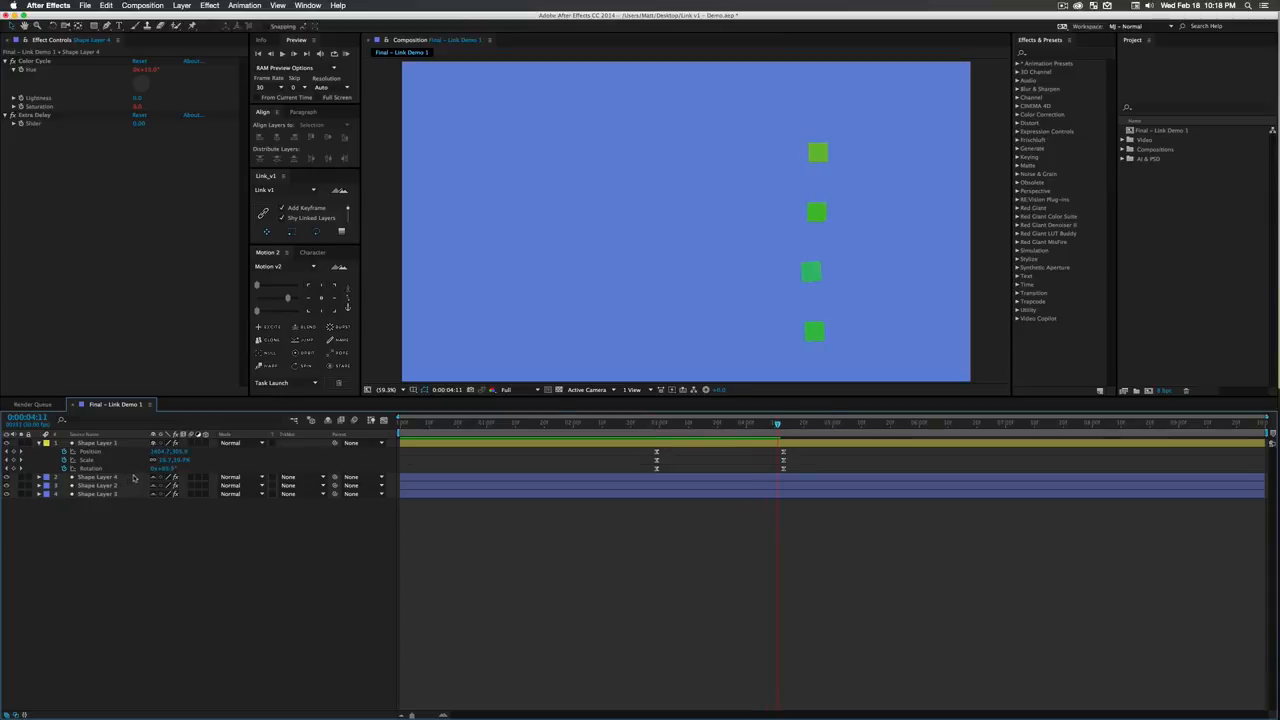
- Restore the linked layers' stacking order to Shape Layer 4, 3, 2 and select Shape Layer 4
{"action": "left_click_drag", "start_coordinate": [144, 477], "coordinate": [156, 501]}
{"action": "left_click", "coordinate": [183, 542]}
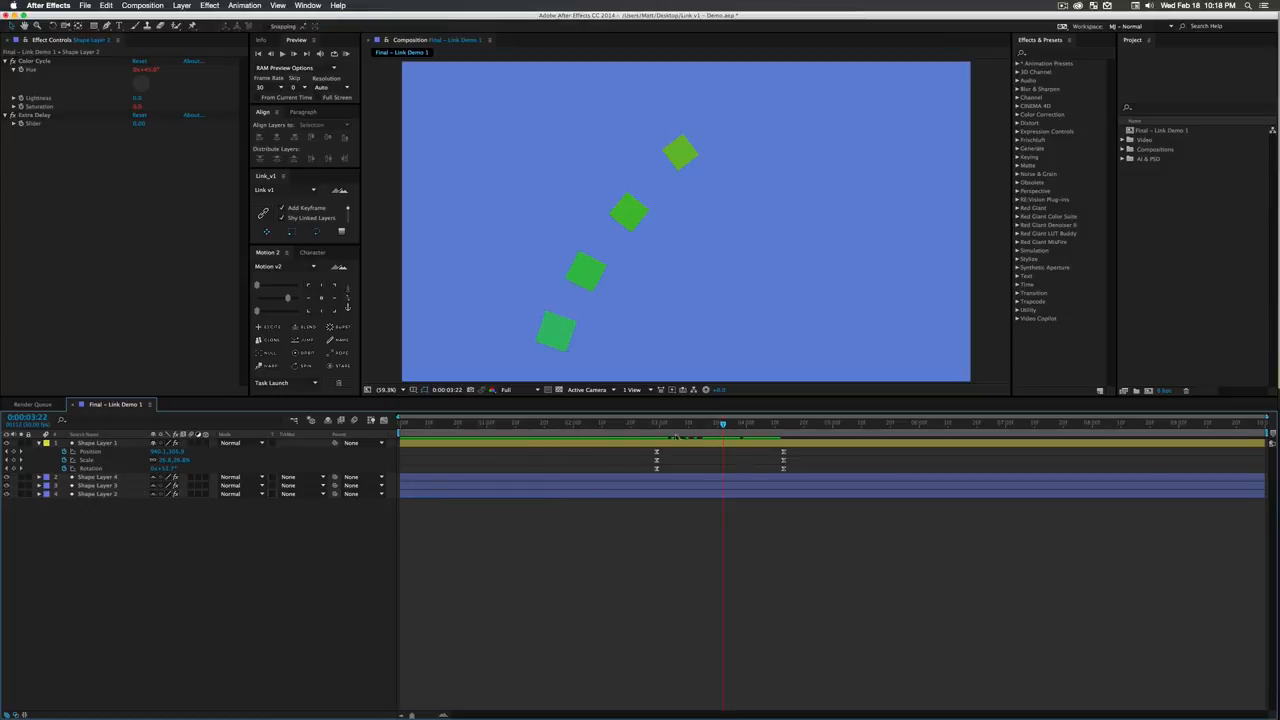
{"action": "left_click", "coordinate": [116, 480]}
{"action": "left_click", "coordinate": [119, 493]}
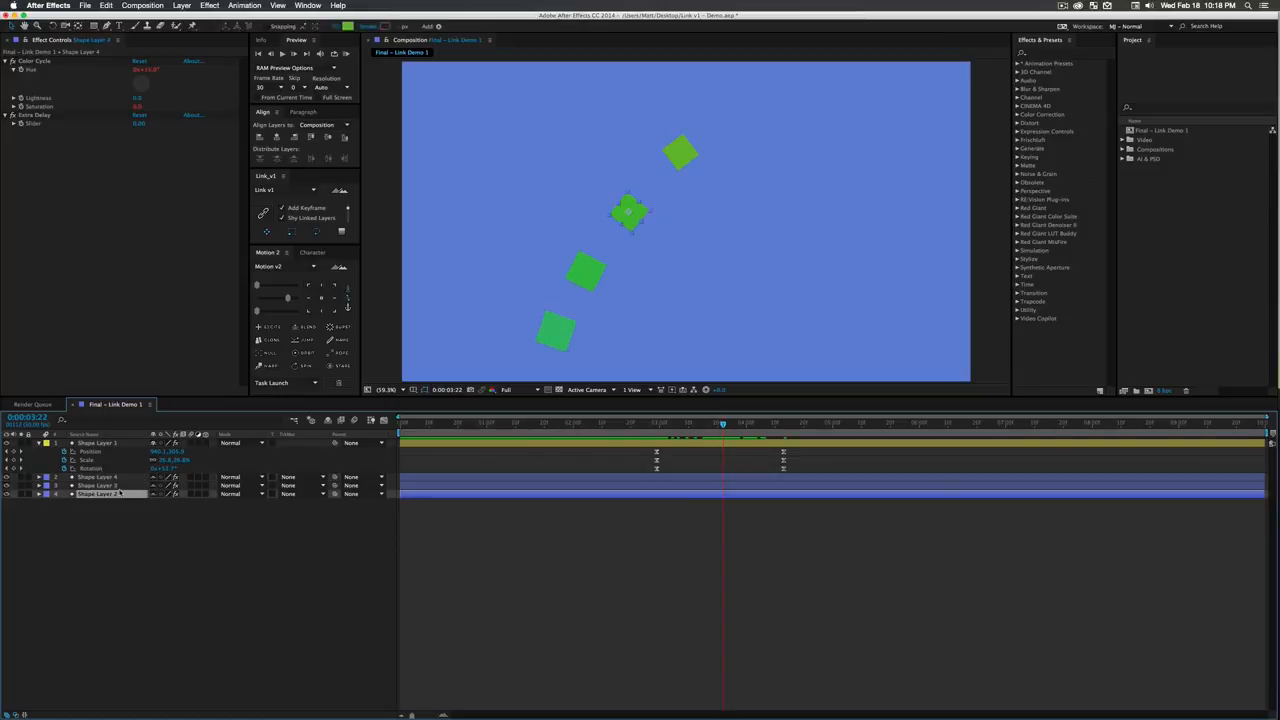
{"action": "left_click", "coordinate": [116, 480]}
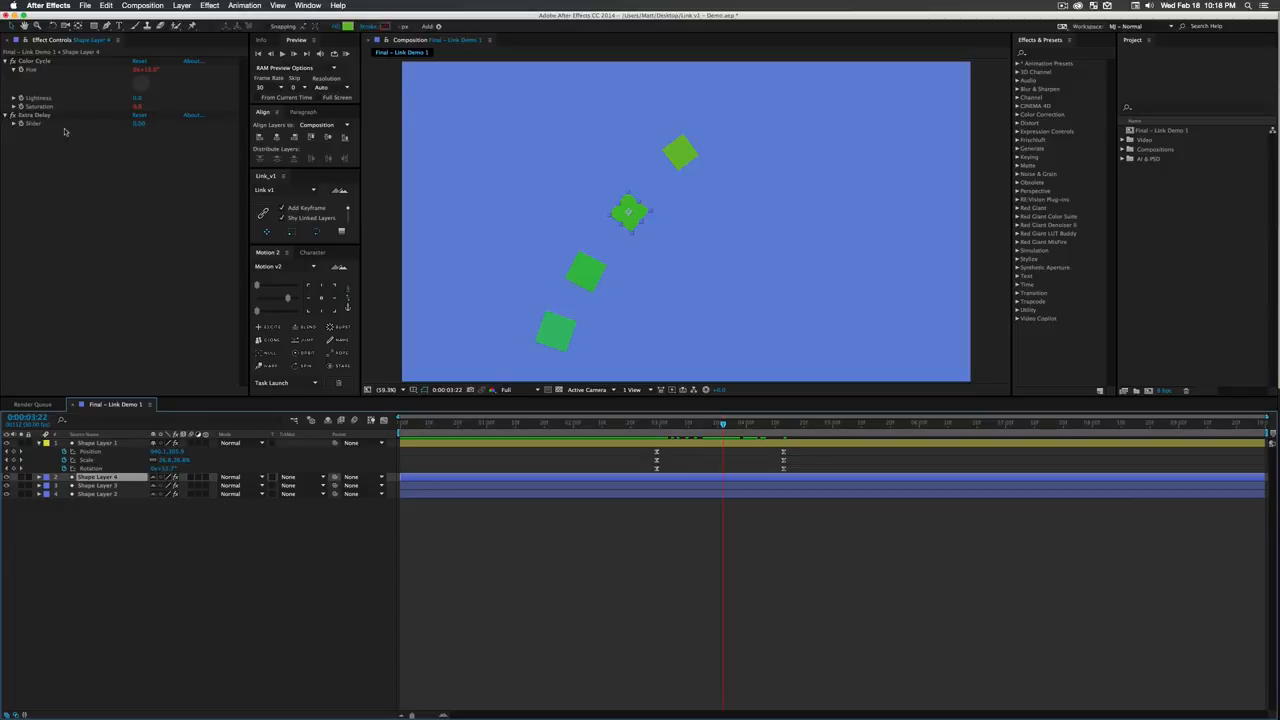
- In Shape Layer 1's Color Controls, raise the Color Cycle Seed to 132
{"action": "left_click", "coordinate": [104, 443]}
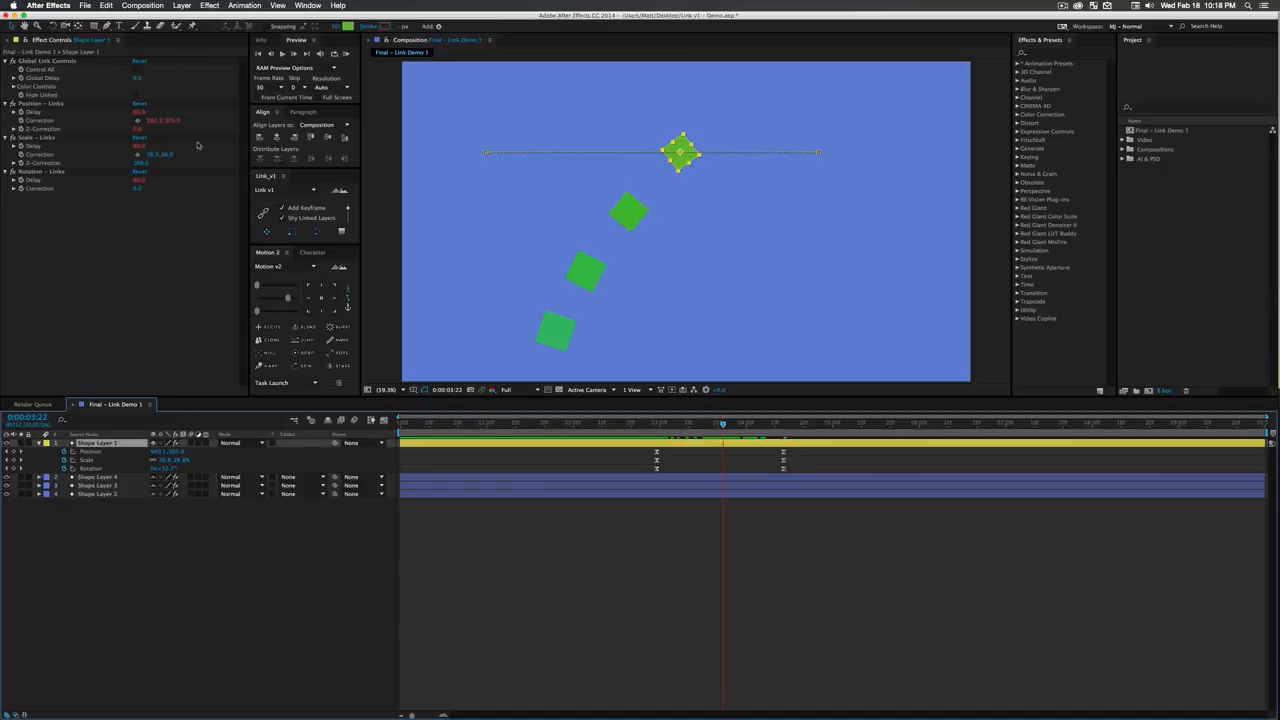
{"action": "left_click", "coordinate": [15, 88]}
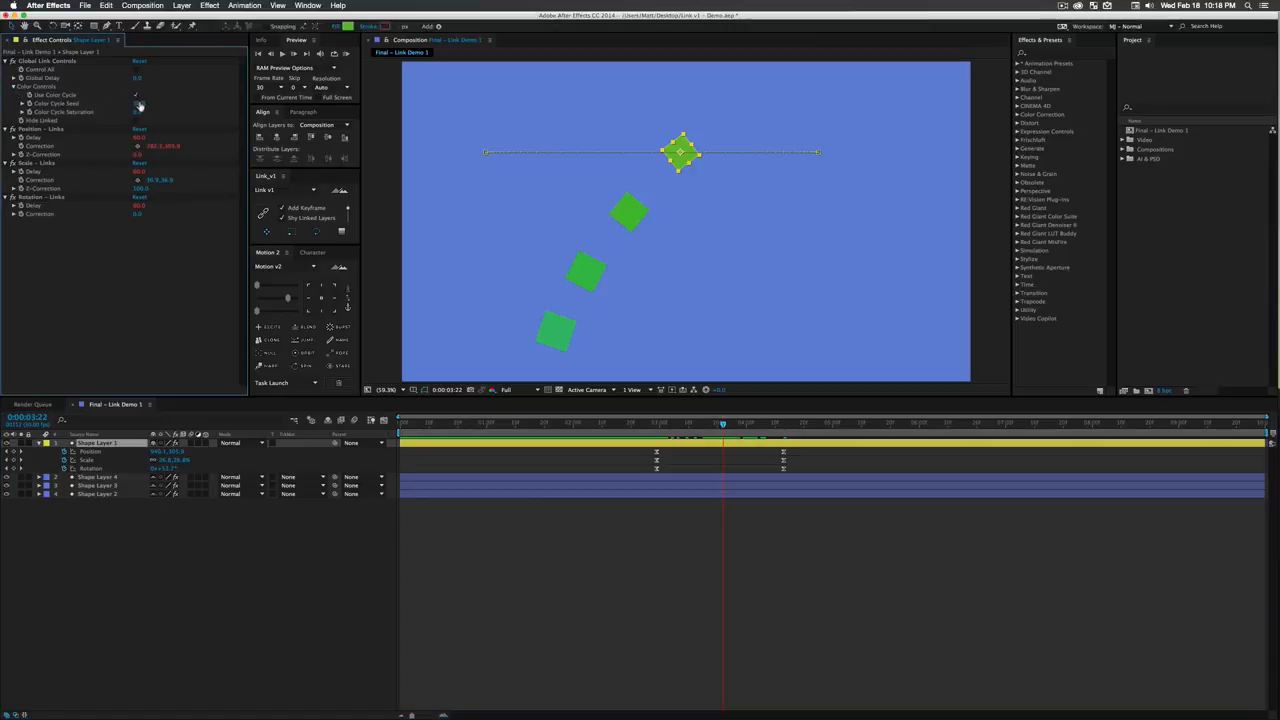
{"action": "left_click_drag", "start_coordinate": [139, 104], "coordinate": [201, 107]}
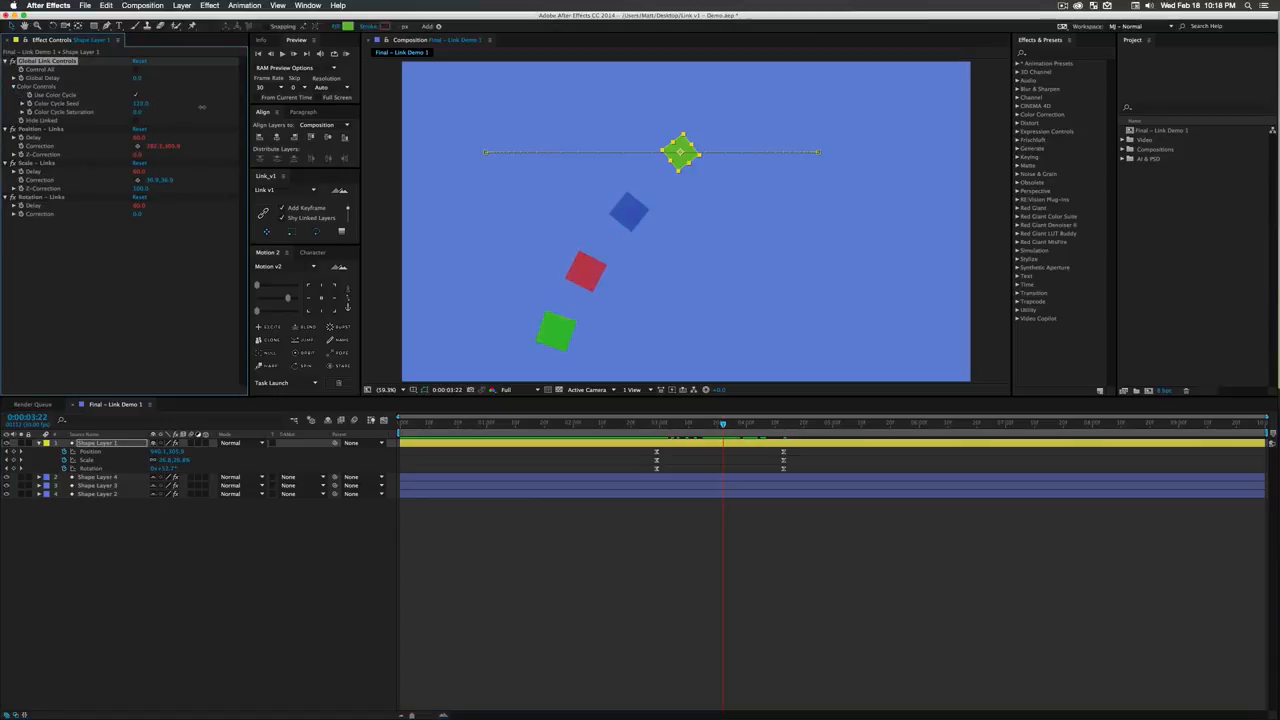
{"action": "left_click", "coordinate": [257, 551]}
- Set Shape Layer 2's Extra Delay slider to about 184 and preview the animation from just before the first keyframes
{"action": "left_click", "coordinate": [100, 478]}
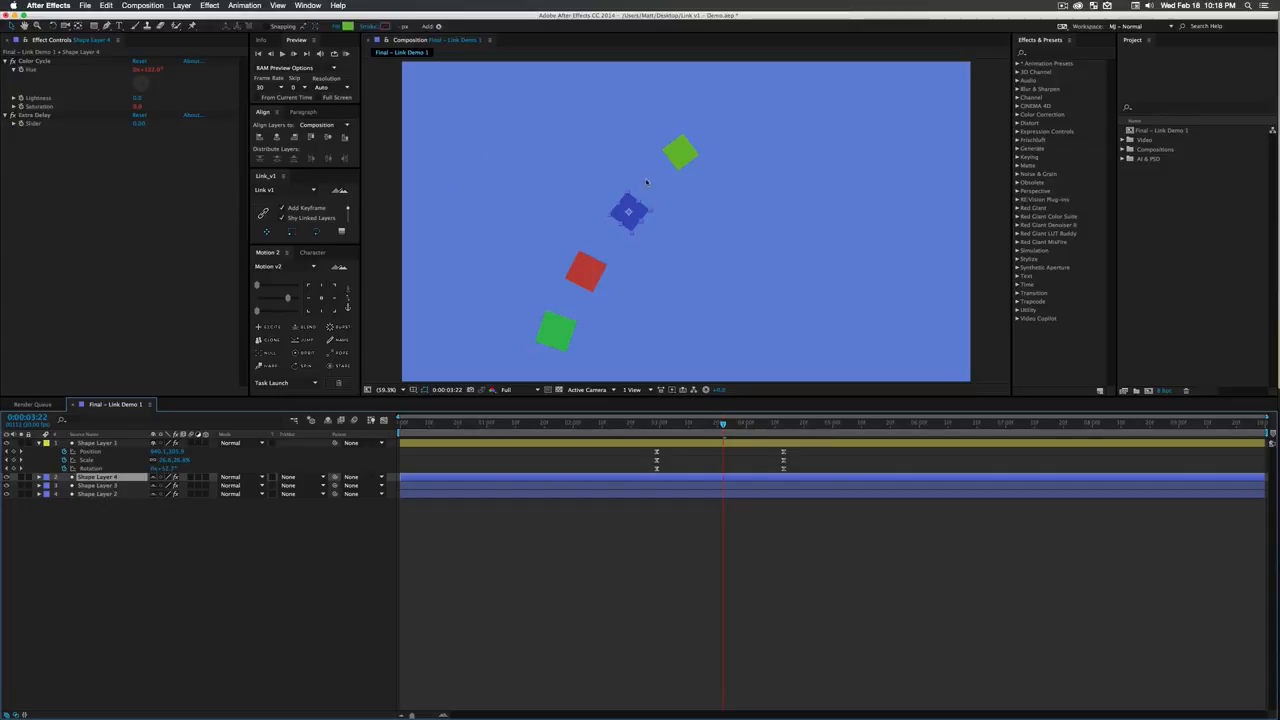
{"action": "left_click", "coordinate": [81, 443]}
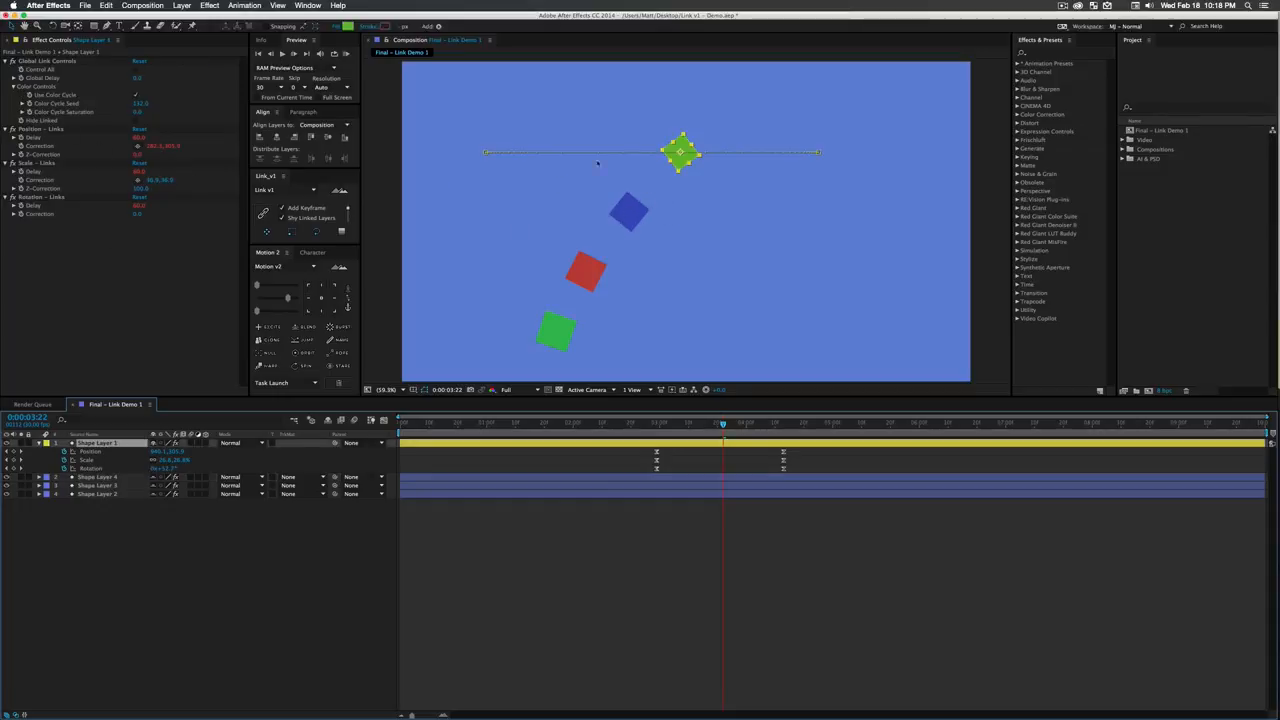
{"action": "left_click", "coordinate": [98, 494]}
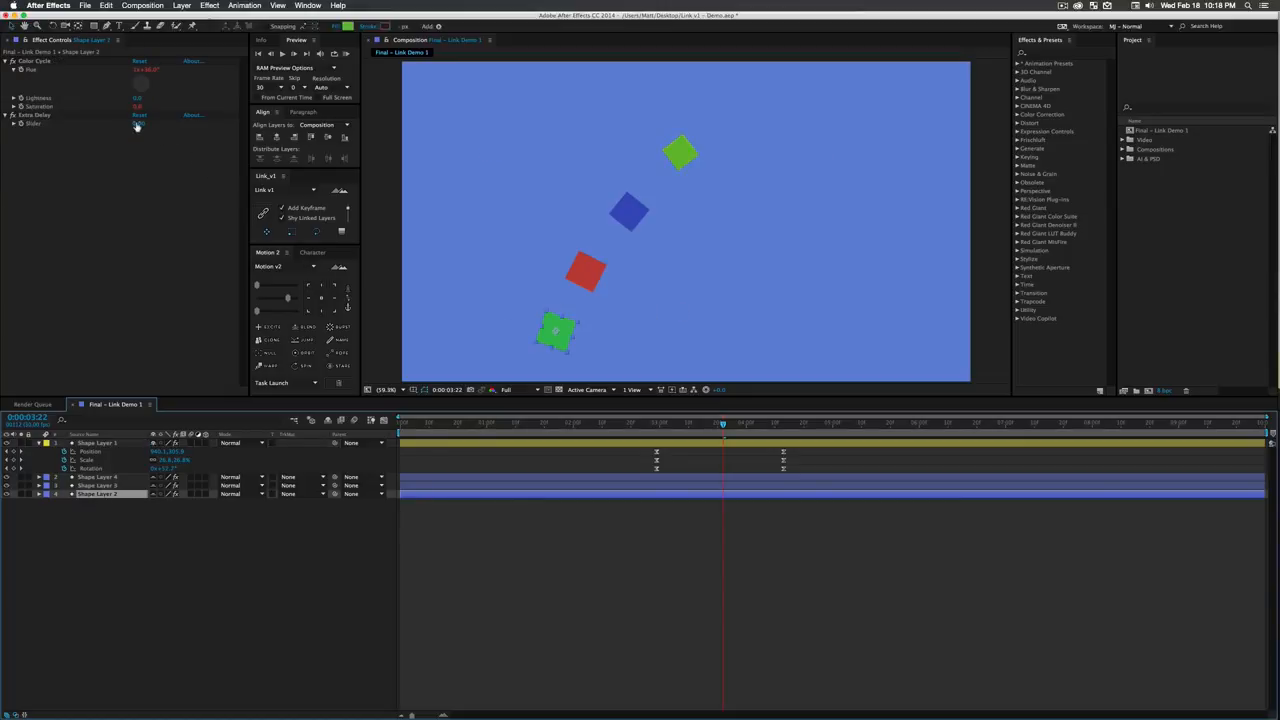
{"action": "left_click_drag", "start_coordinate": [137, 126], "coordinate": [200, 126]}
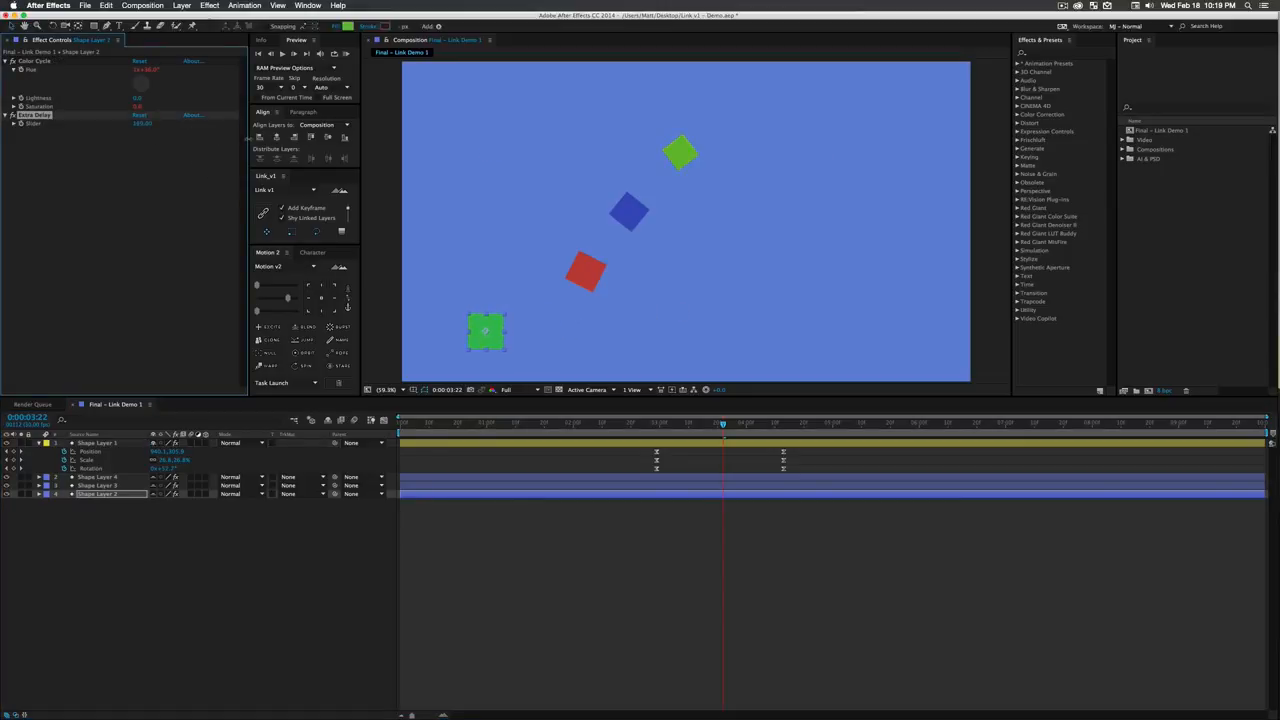
{"action": "left_click", "coordinate": [637, 432]}
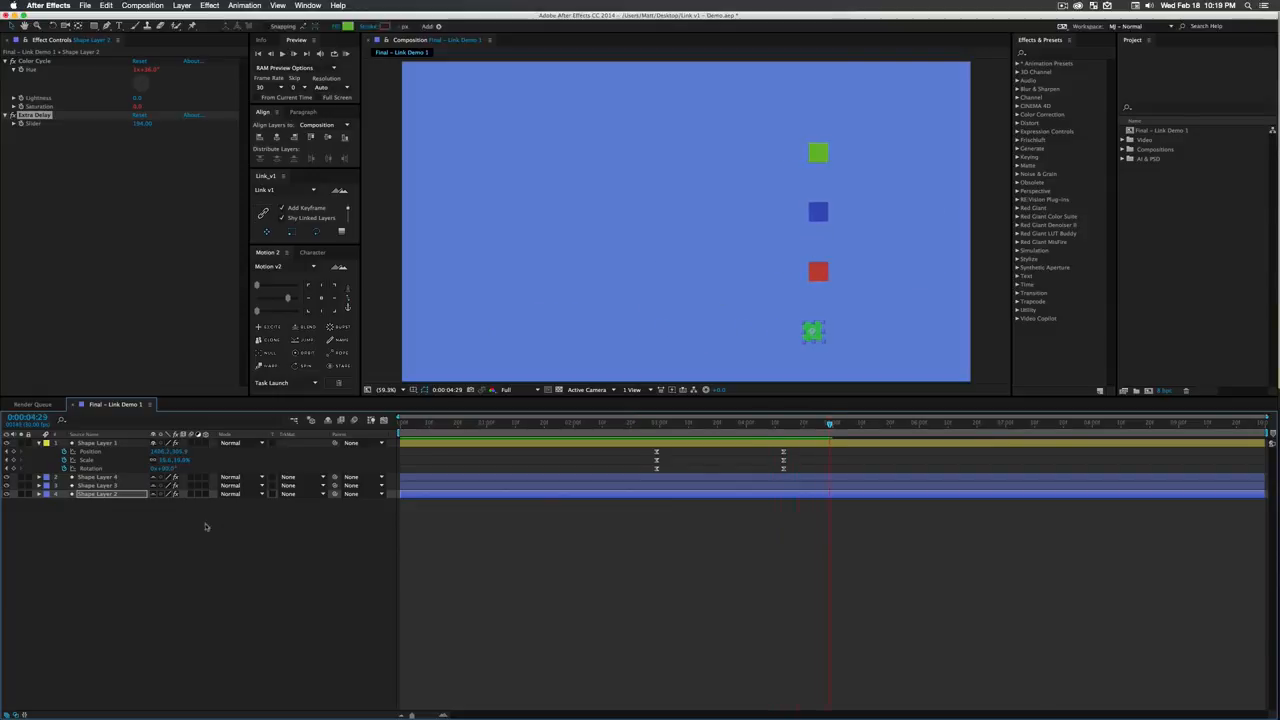
- Lower Shape Layer 4's Extra Delay slider to a large negative value and view the offset at 0:00:03:20
{"action": "left_click", "coordinate": [105, 477]}
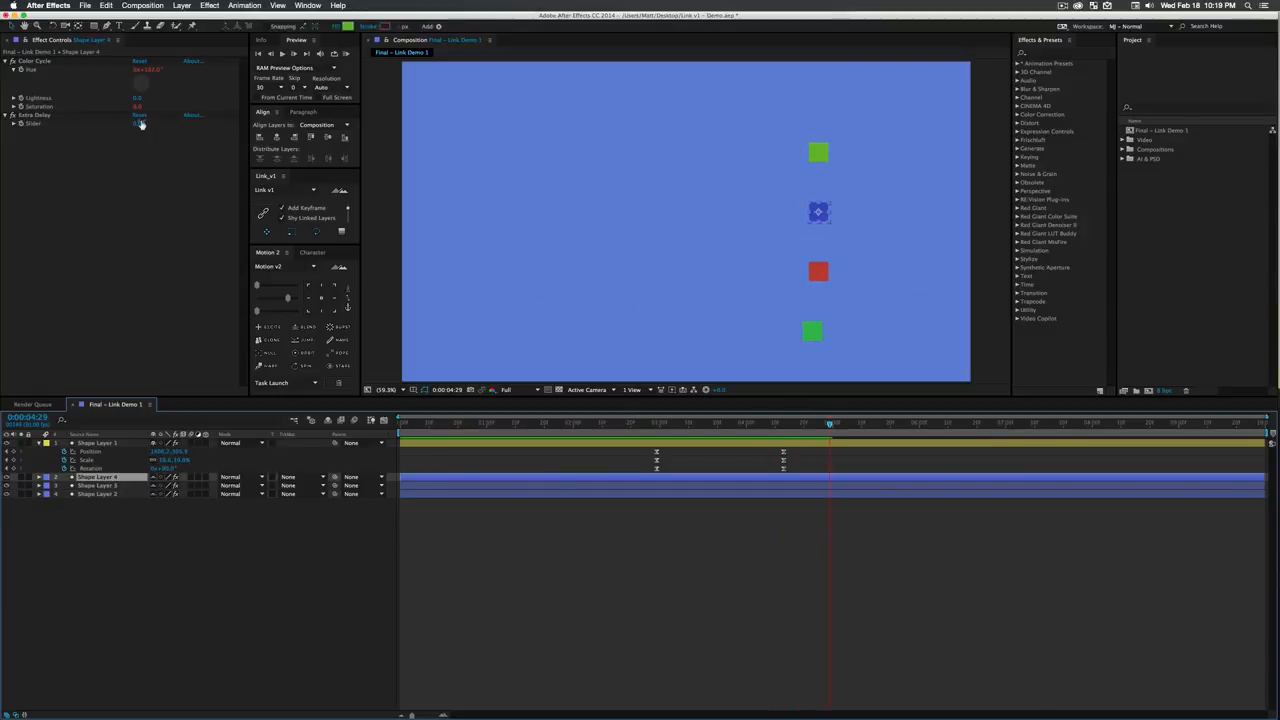
{"action": "left_click", "coordinate": [677, 425]}
{"action": "key", "text": "space"}
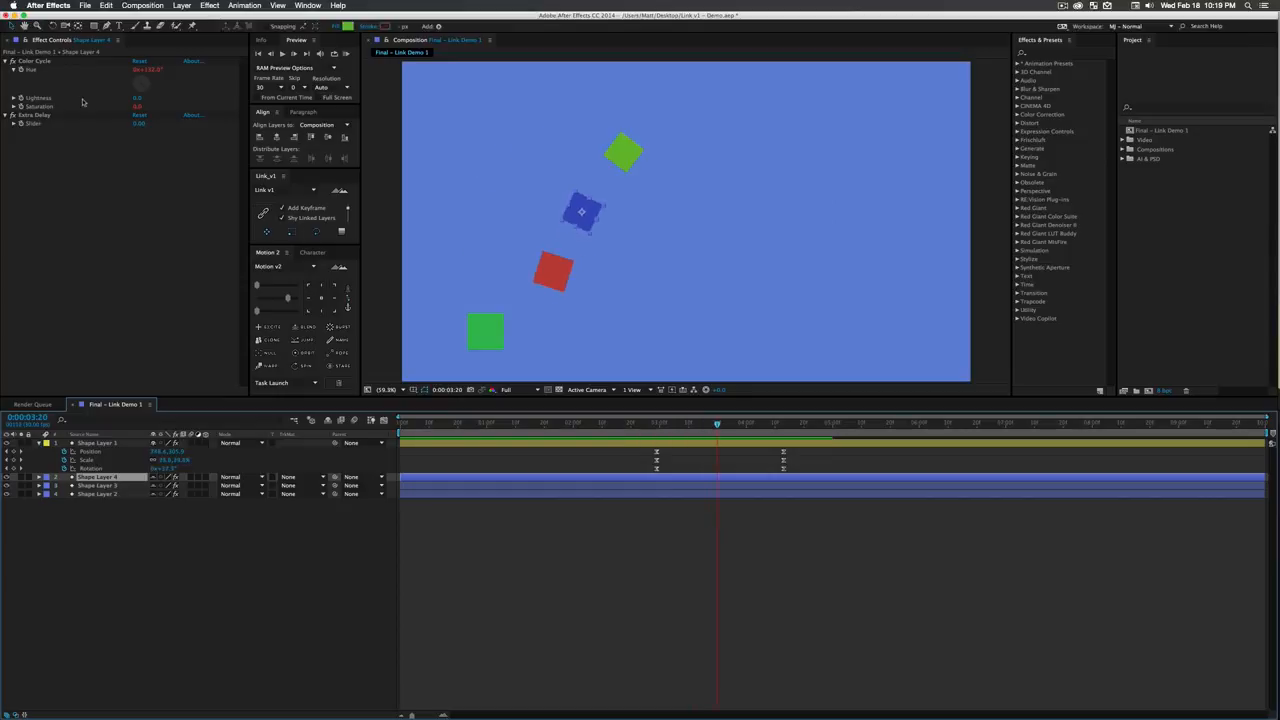
{"action": "left_click_drag", "start_coordinate": [139, 126], "coordinate": [25, 134]}
- Shift Shape Layer 3 slightly later in time and view the squares at about 0:00:01:27
{"action": "left_click_drag", "start_coordinate": [503, 486], "coordinate": [509, 485]}
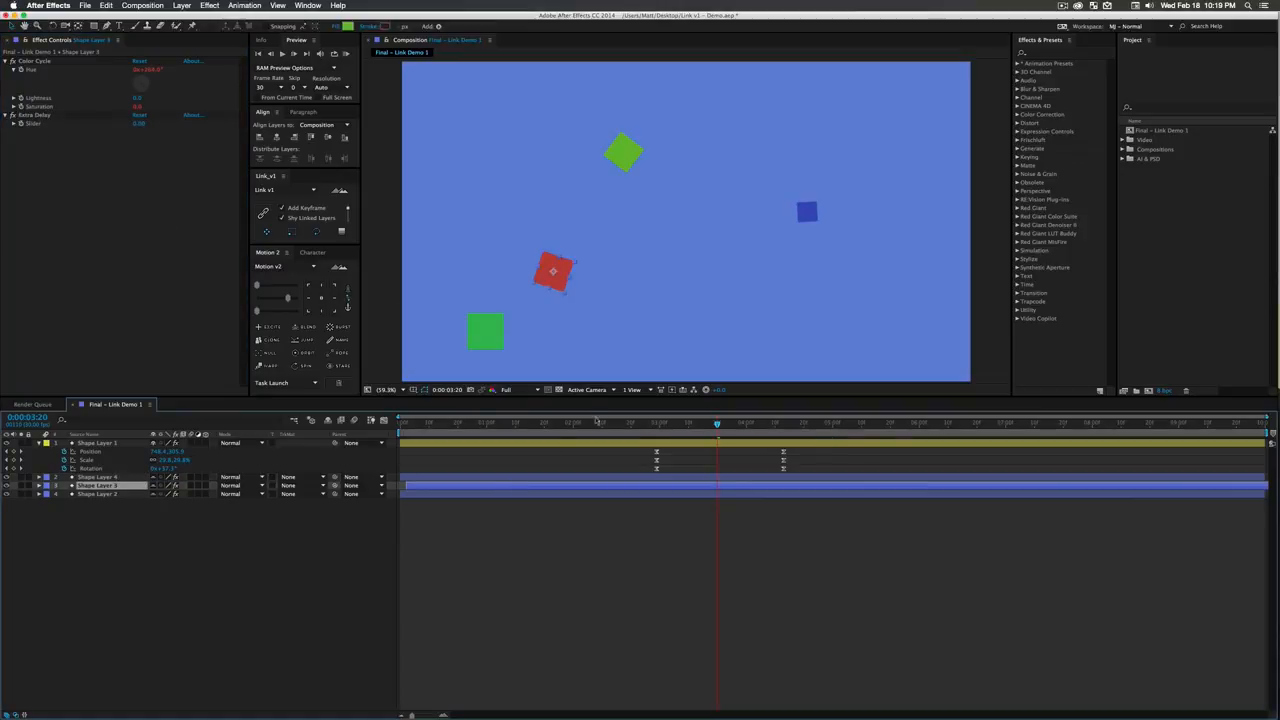
{"action": "left_click_drag", "start_coordinate": [577, 423], "coordinate": [565, 423]}
{"action": "left_click", "coordinate": [251, 534]}
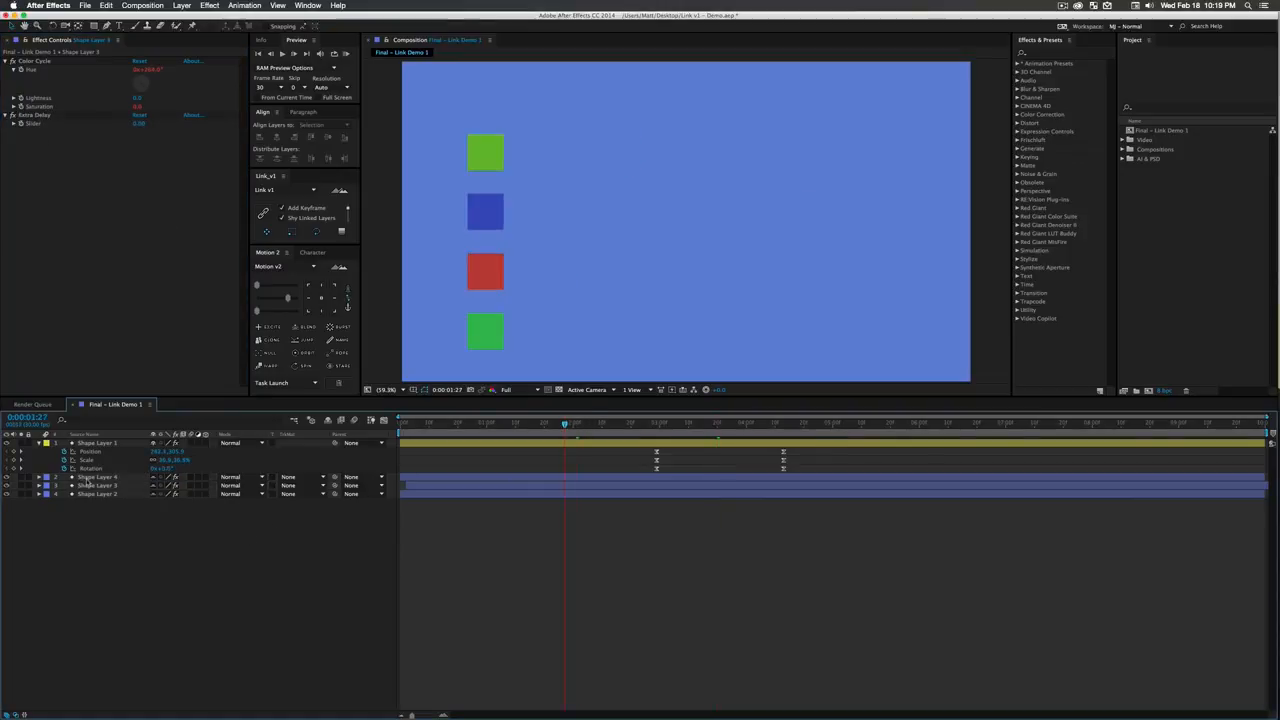
- Restack Shape Layer 3 directly below Shape Layer 1, above Shape Layer 4, and preview the animation from about 0:00:01:02
{"action": "left_click", "coordinate": [105, 479]}
{"action": "left_click", "coordinate": [478, 274]}
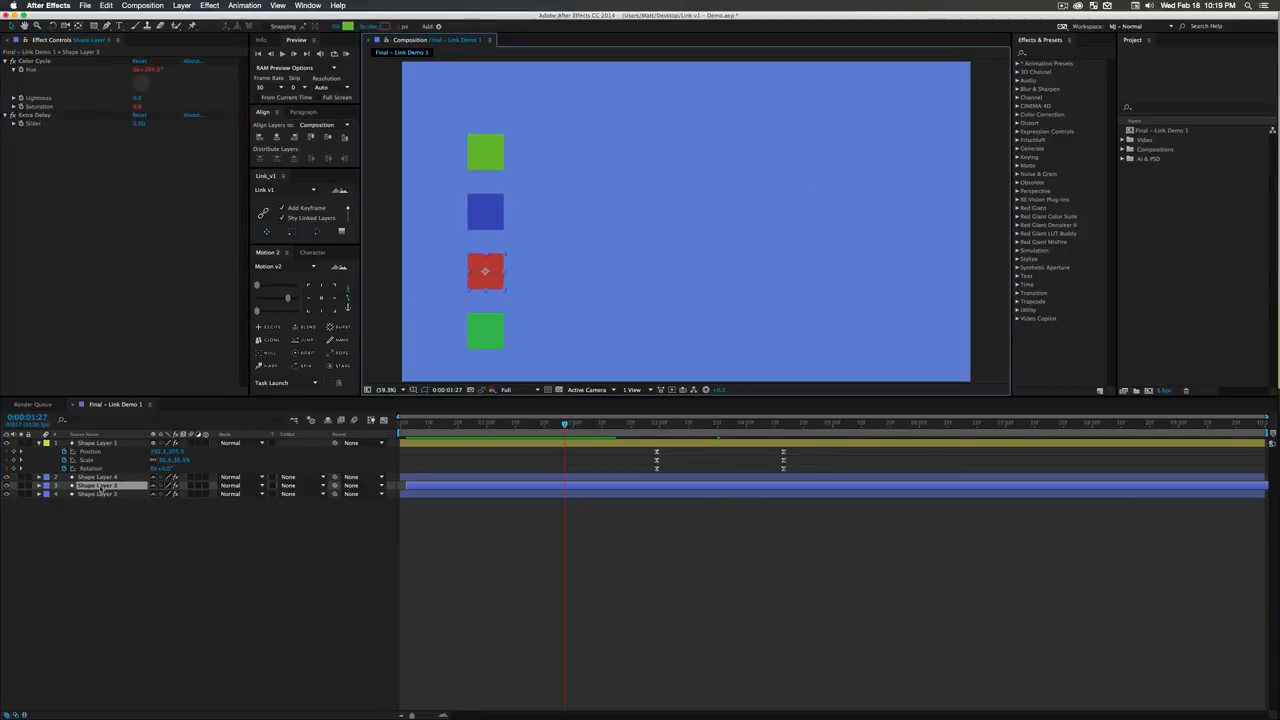
{"action": "left_click_drag", "start_coordinate": [100, 487], "coordinate": [97, 441]}
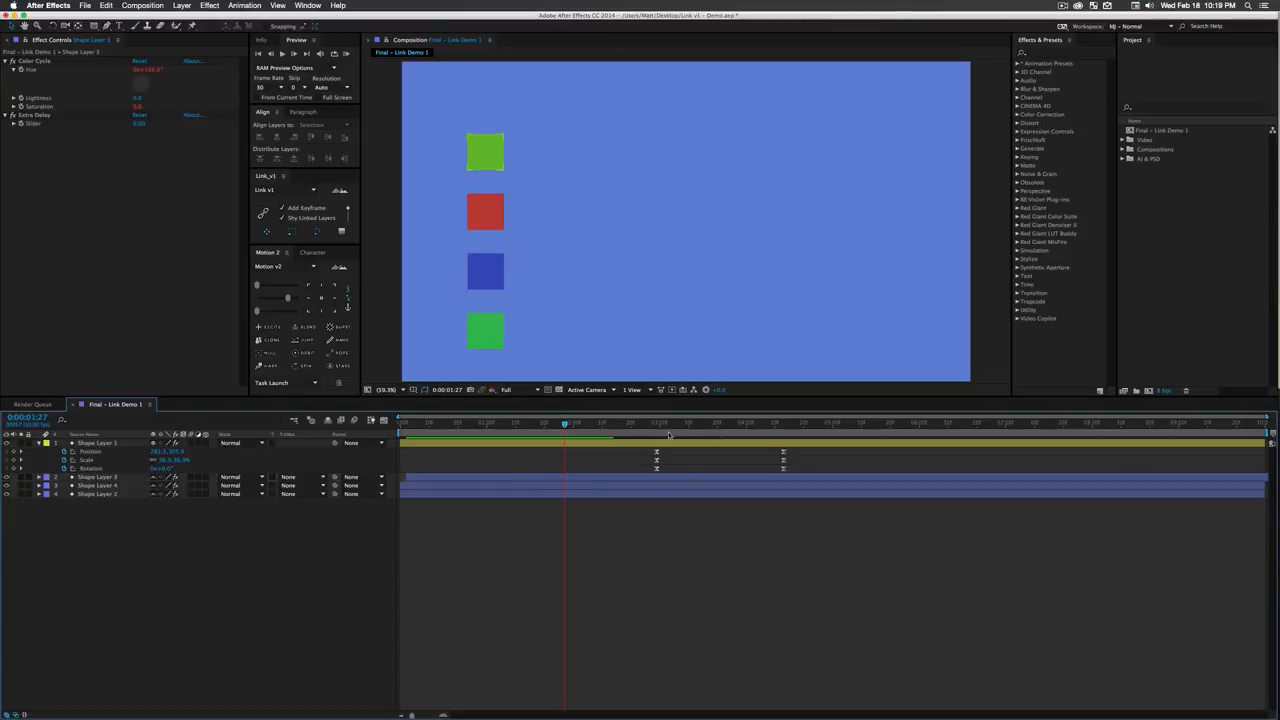
{"action": "key", "text": "space"}
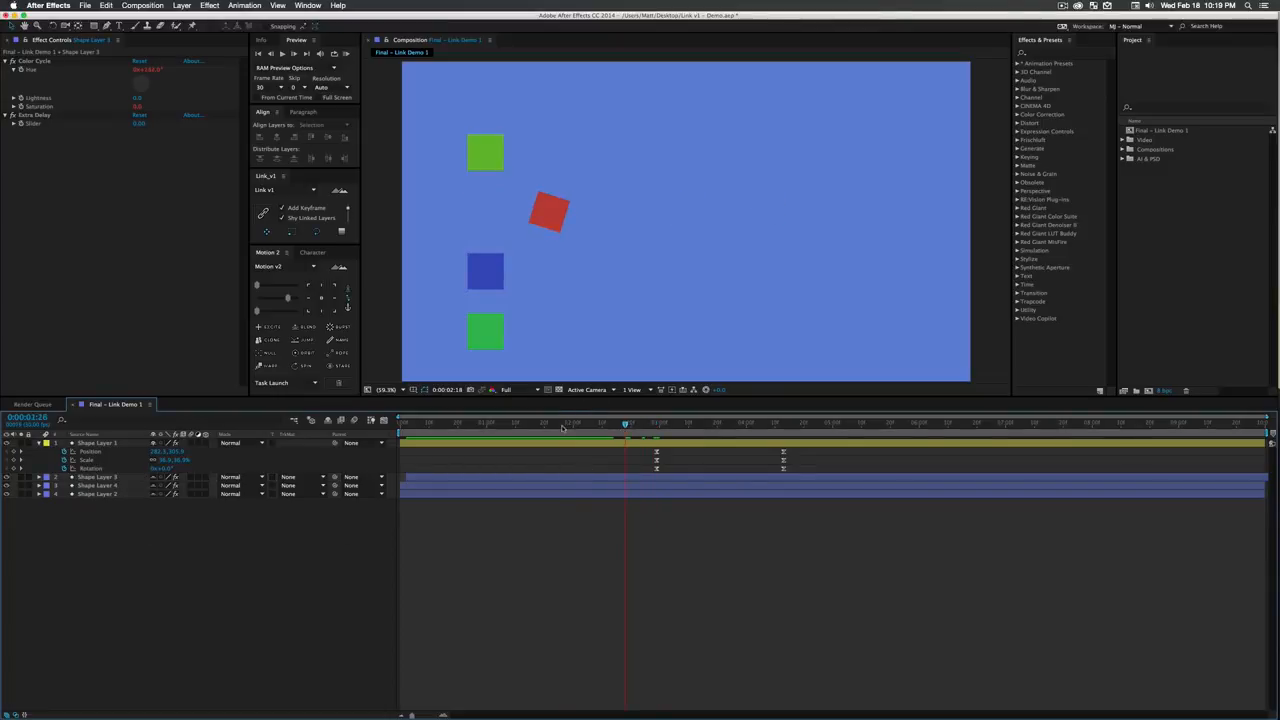
{"action": "left_click_drag", "start_coordinate": [559, 424], "coordinate": [495, 425]}
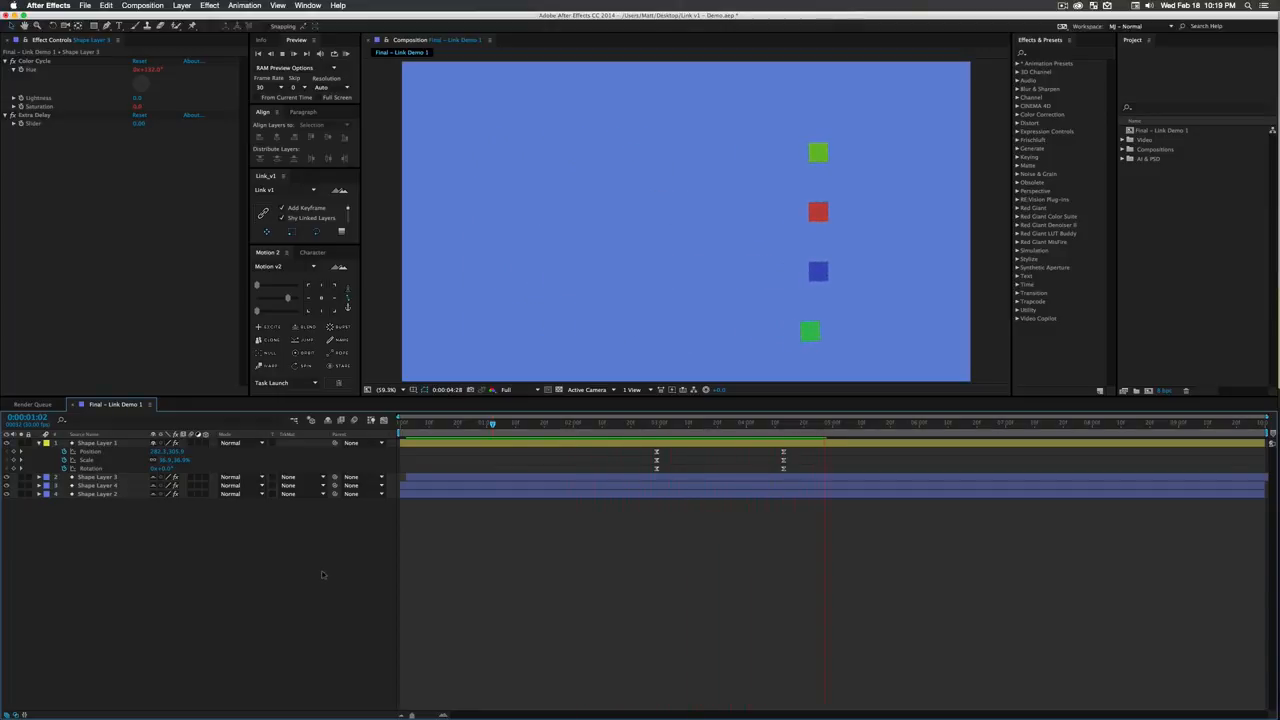
{"action": "key", "text": "space"}
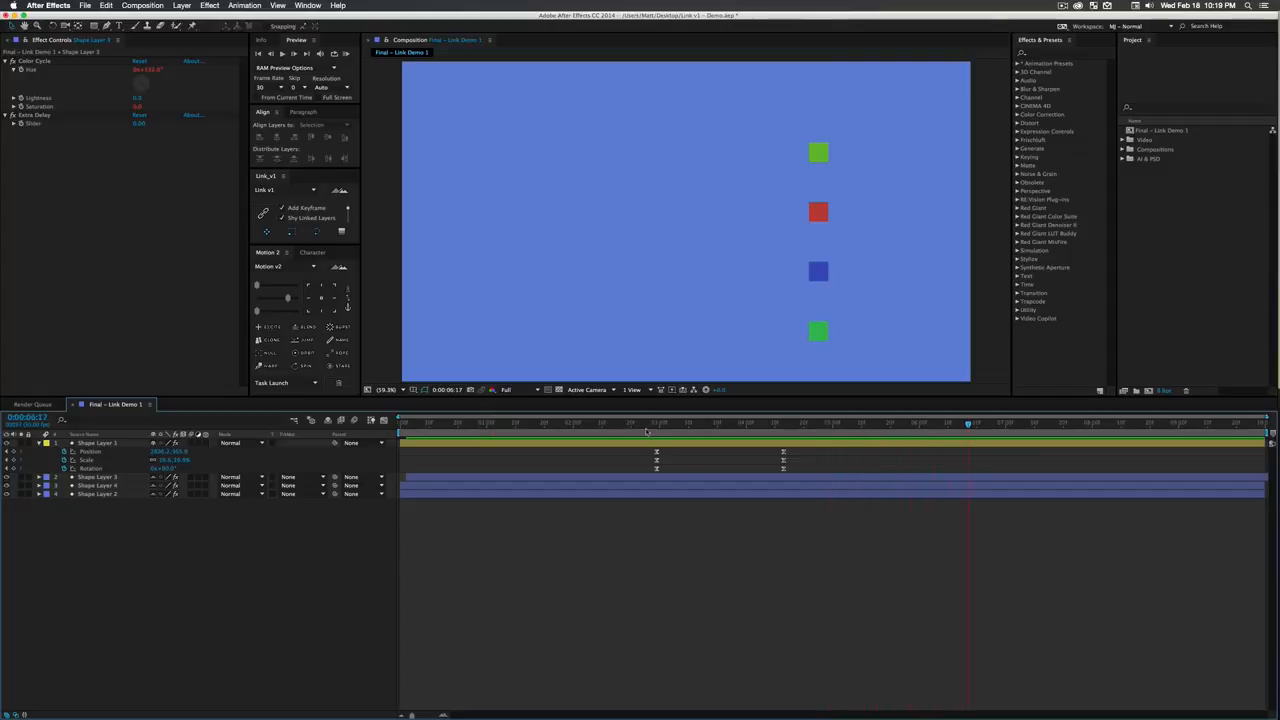
- Go to the first keyframes at 0:00:02:29 and set Shape Layer 4's Extra Delay slider to 0
{"action": "mouse_move", "coordinate": [658, 428]}
{"action": "left_mouse_down"}
{"action": "mouse_move", "coordinate": [780, 432]}
{"action": "mouse_move", "coordinate": [656, 449]}
{"action": "left_mouse_up"}
{"action": "left_click", "coordinate": [62, 477]}
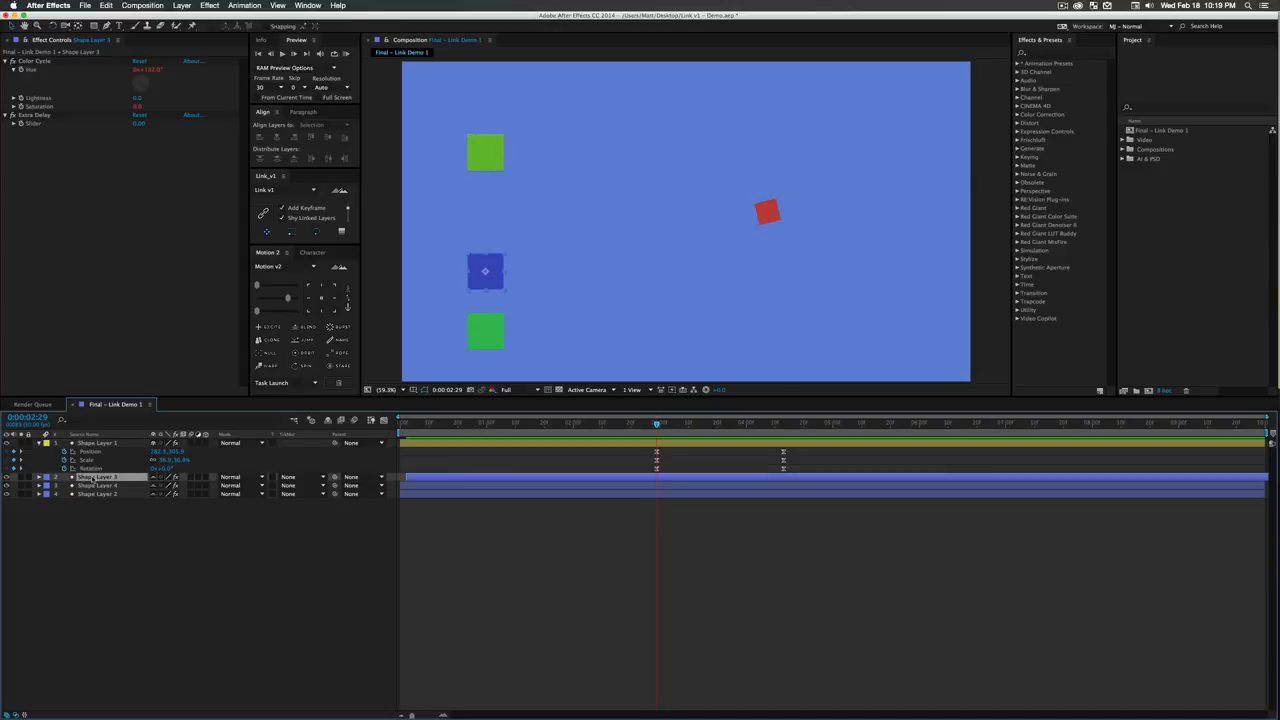
{"action": "left_click", "coordinate": [100, 486]}
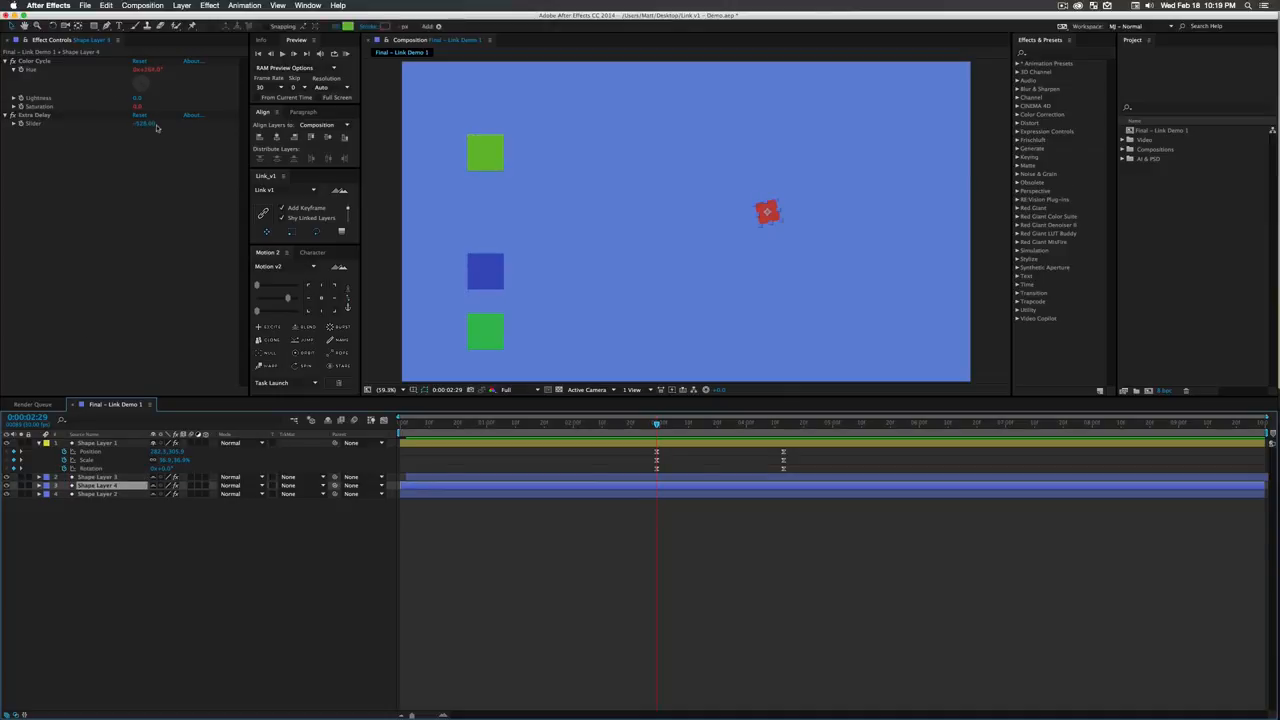
{"action": "left_click", "coordinate": [143, 123]}
{"action": "type", "text": "0"}
{"action": "key", "text": "Return"}
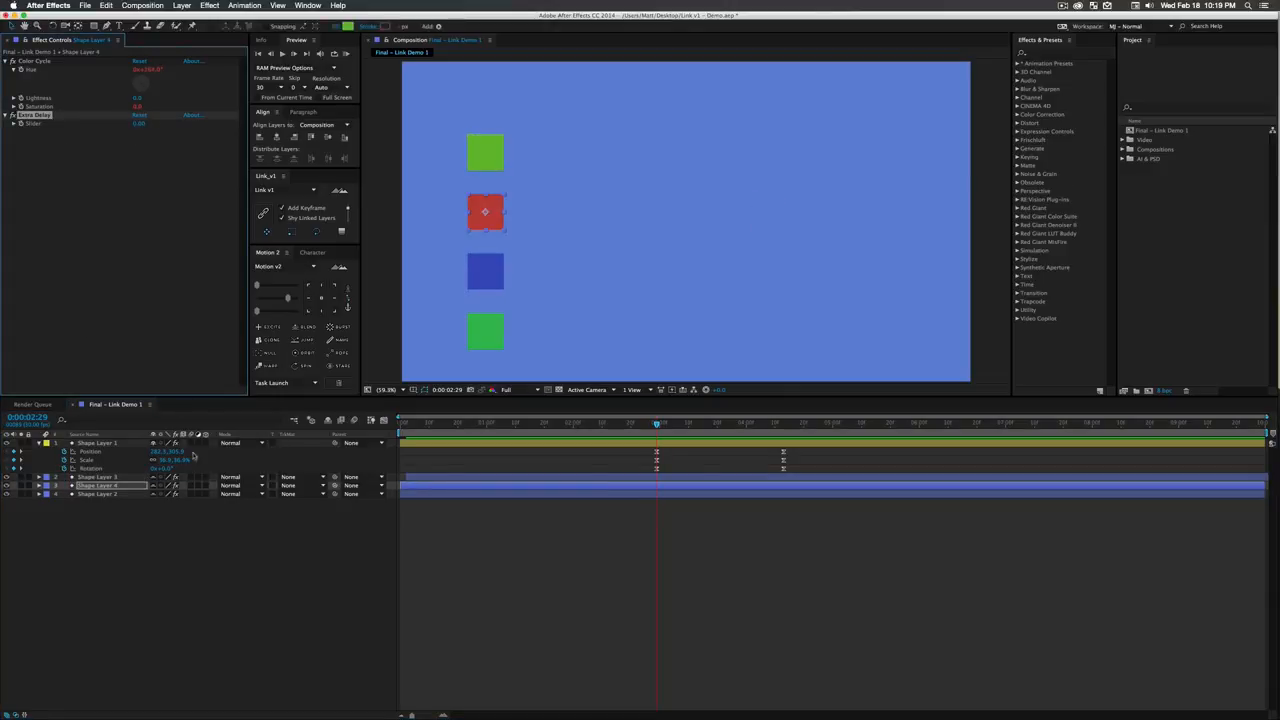
- Set Shape Layer 2's Extra Delay slider to 0 and preview the animation
{"action": "left_click", "coordinate": [100, 494]}
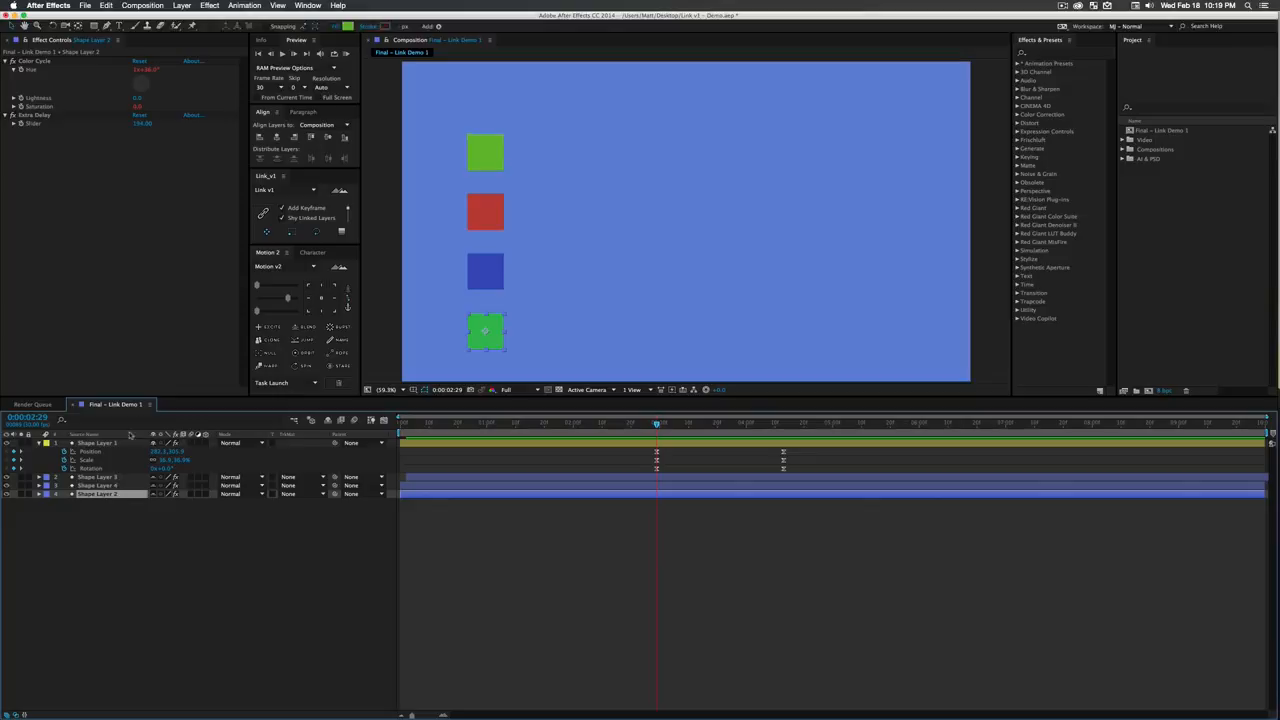
{"action": "left_click", "coordinate": [143, 123]}
{"action": "type", "text": "0"}
{"action": "key", "text": "Return"}
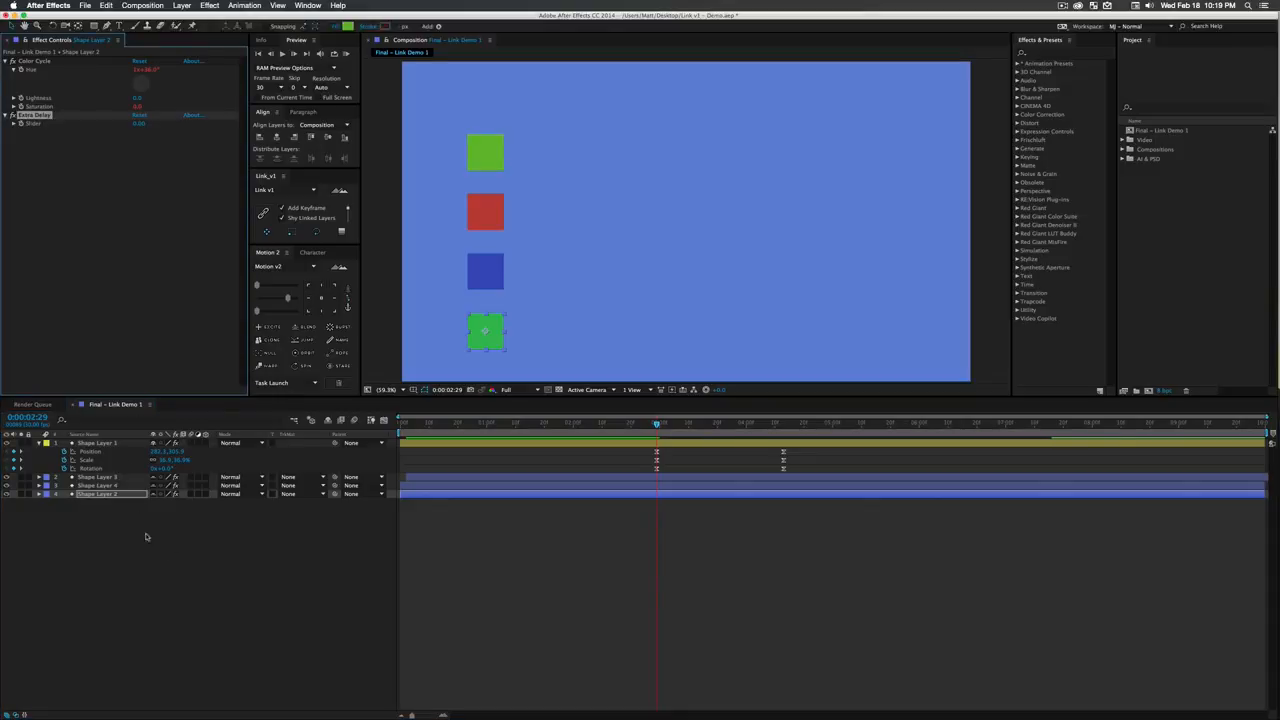
{"action": "left_click", "coordinate": [220, 597]}
{"action": "key", "text": "space"}
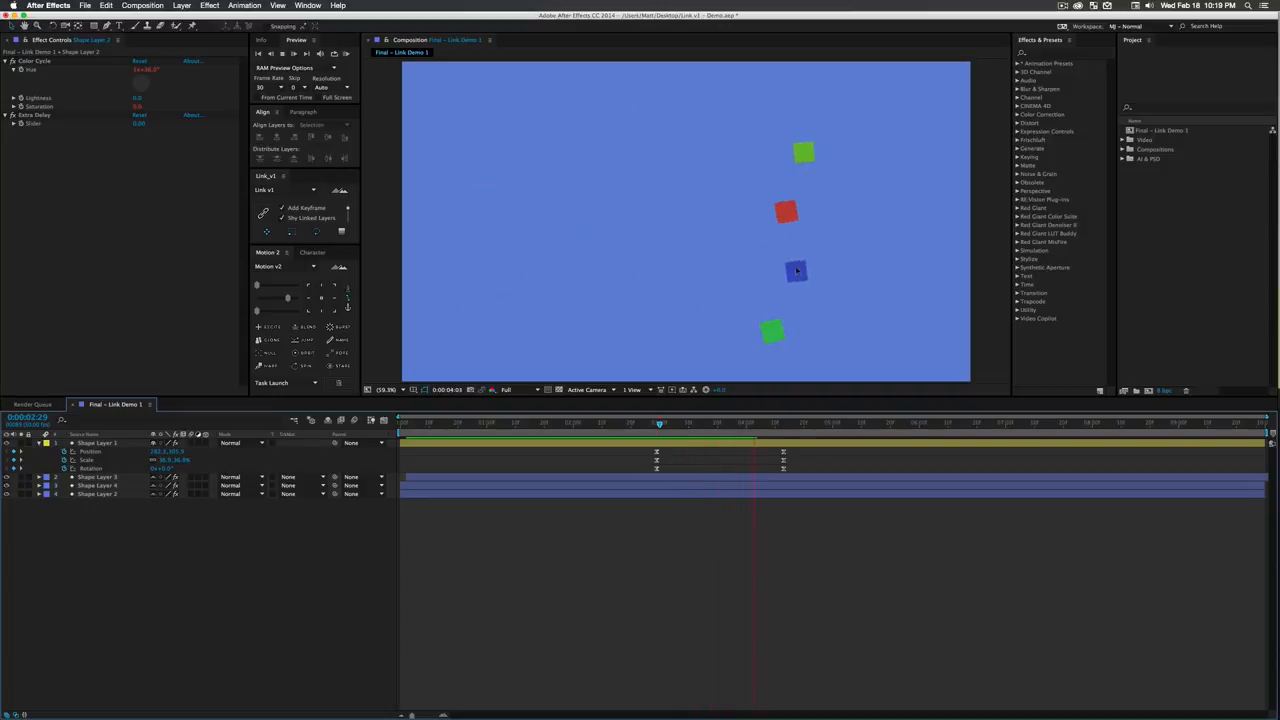
- Restack Shape Layer 4 above Shape Layer 3 and preview the animation from just before the first keyframes
{"action": "left_click", "coordinate": [99, 478]}
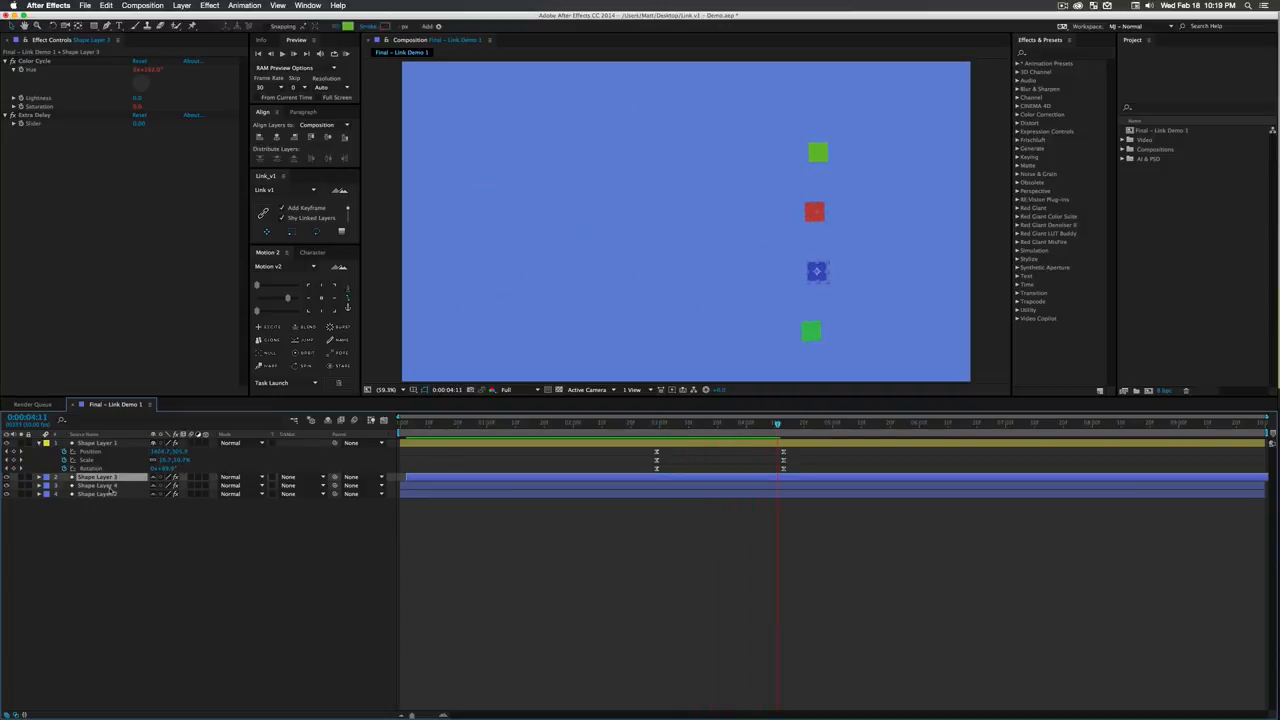
{"action": "left_click", "coordinate": [113, 486]}
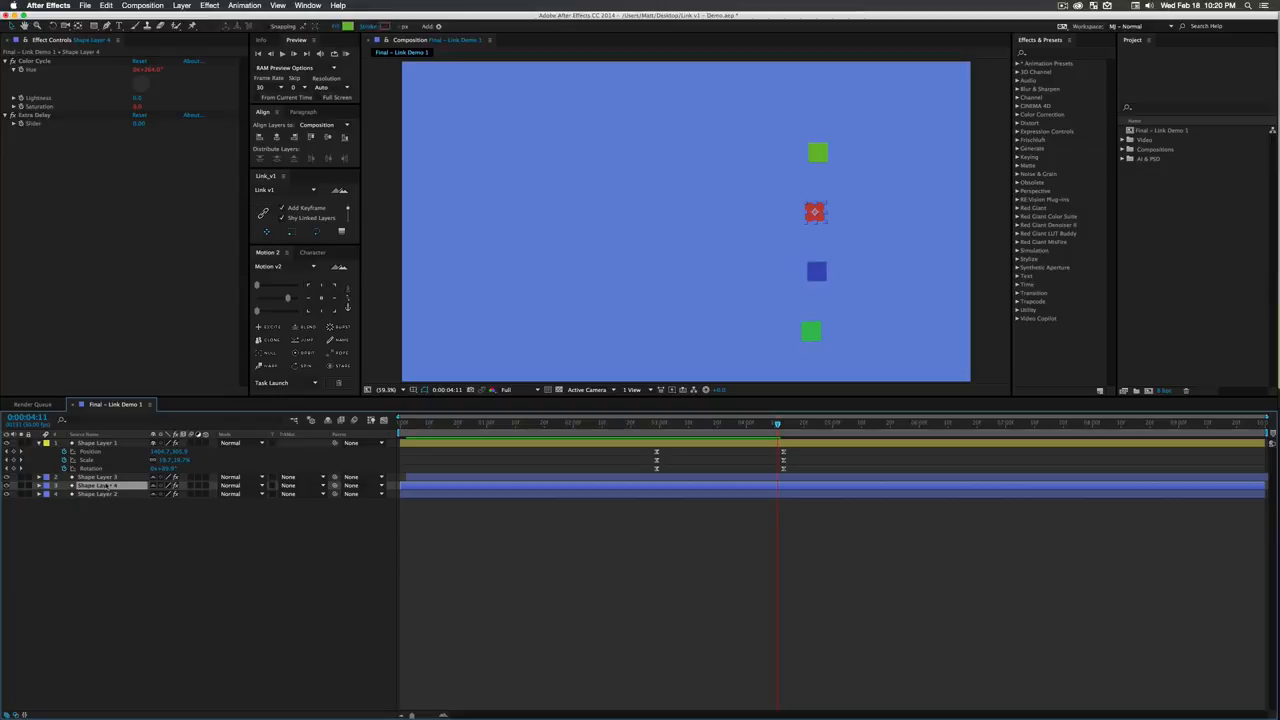
{"action": "left_click_drag", "start_coordinate": [107, 486], "coordinate": [108, 475]}
{"action": "left_click", "coordinate": [126, 523]}
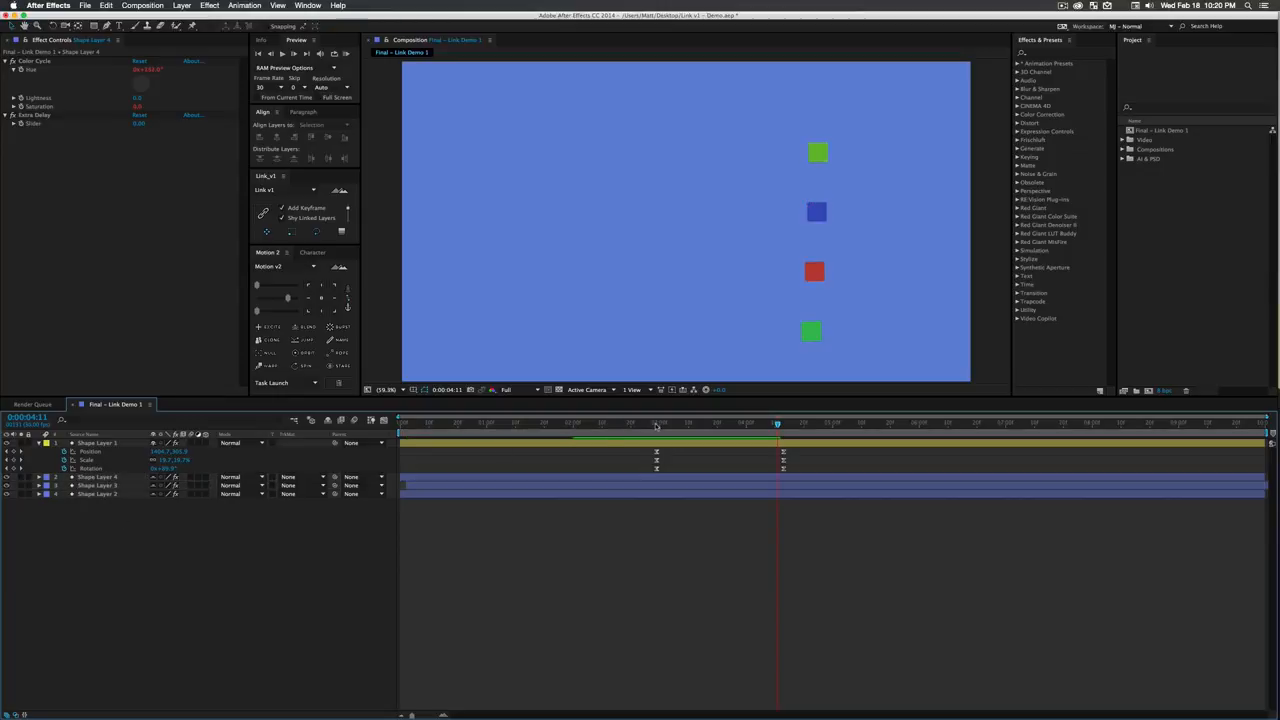
{"action": "mouse_move", "coordinate": [656, 424]}
{"action": "left_mouse_down"}
{"action": "mouse_move", "coordinate": [766, 424]}
{"action": "mouse_move", "coordinate": [639, 431]}
{"action": "left_mouse_up"}
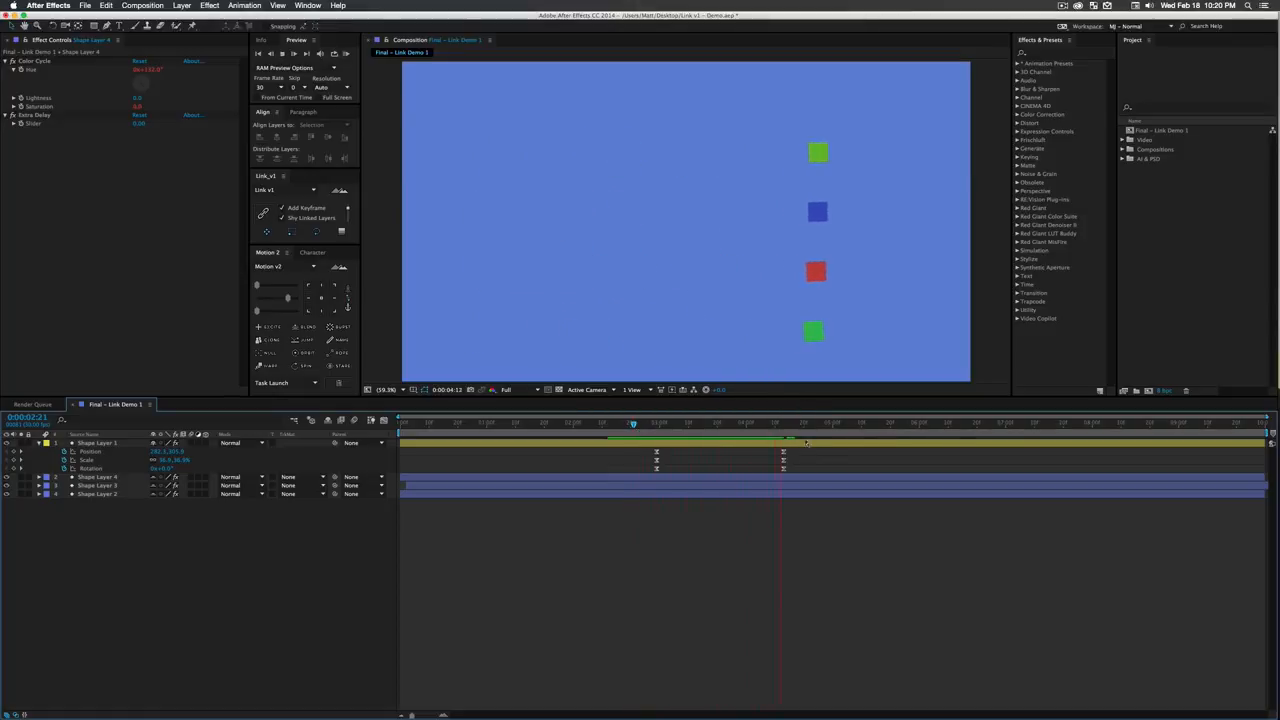
- Add Position keyframes to Shape Layers 4, 3 and 2 at 0:00:04:21
{"action": "left_click", "coordinate": [97, 477]}
{"action": "left_click", "coordinate": [117, 494], "text": "shift"}
{"action": "key", "text": "alt+shift+p"}
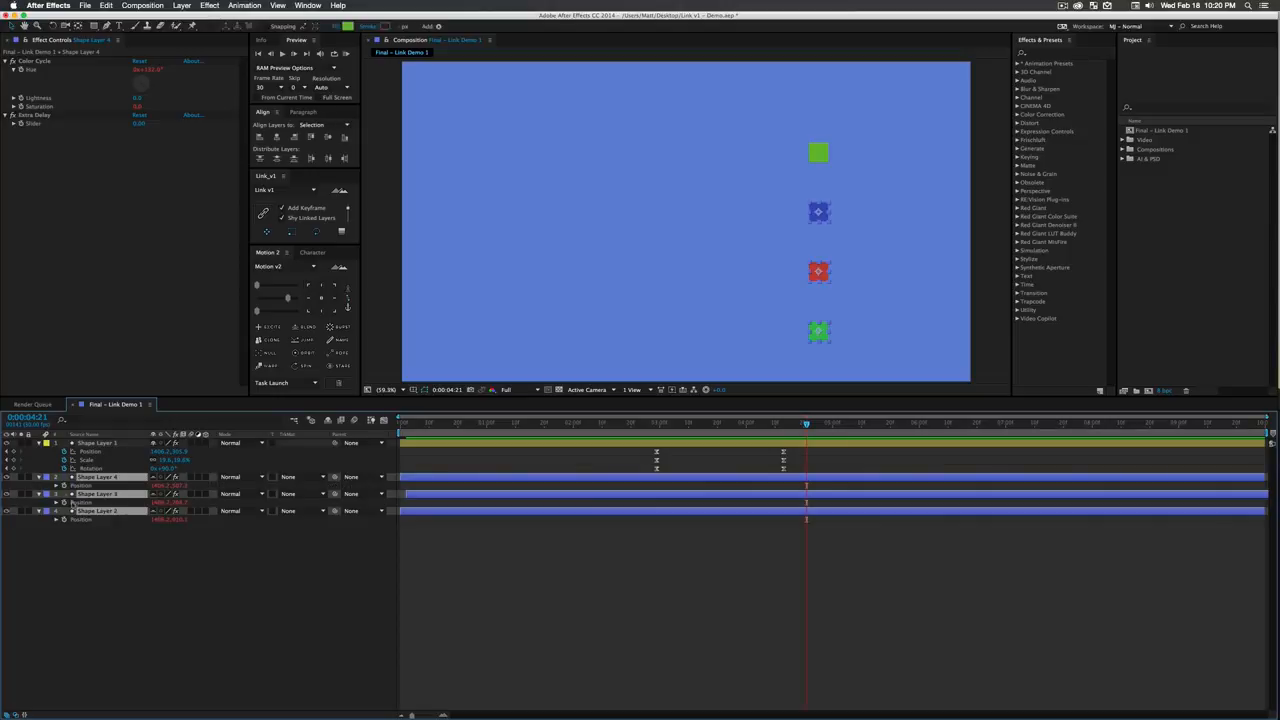
{"action": "left_click", "coordinate": [124, 486]}
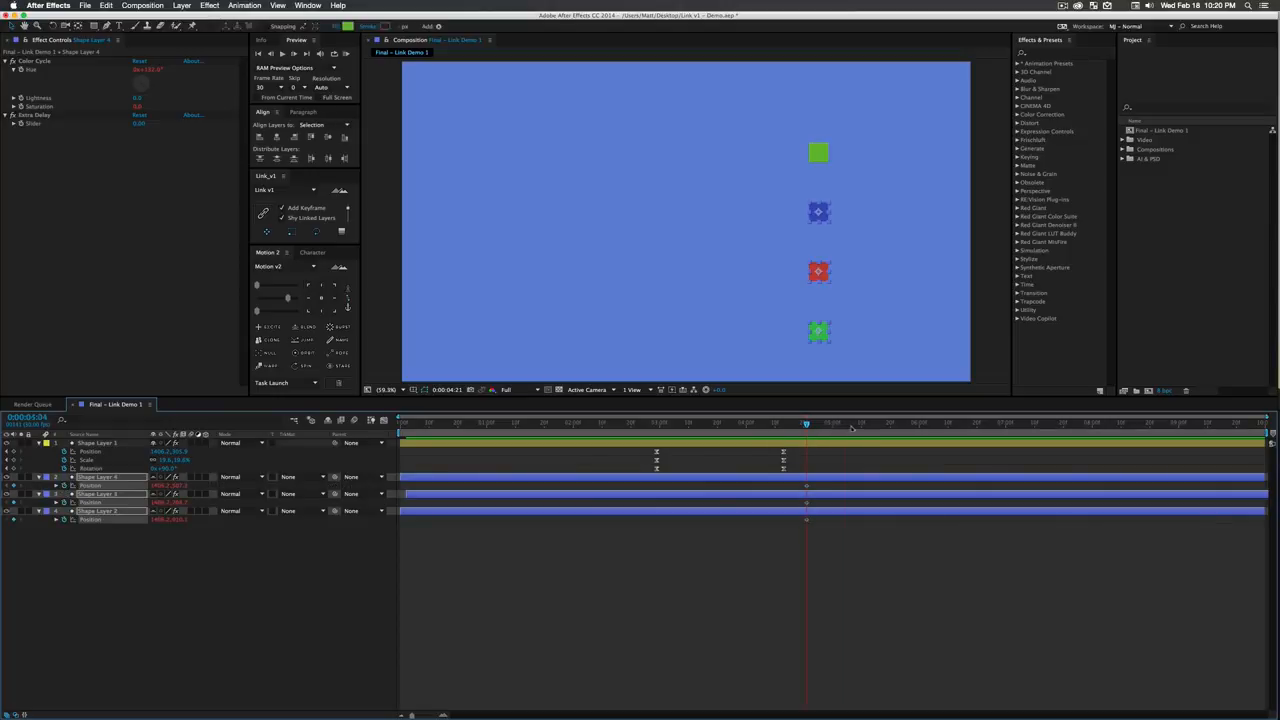
- At 0:00:05:19, move the three linked squares back toward the frame's centre, then move only the red square partway back right
{"action": "left_click_drag", "start_coordinate": [852, 429], "coordinate": [774, 429]}
{"action": "left_click_drag", "start_coordinate": [818, 275], "coordinate": [620, 275]}
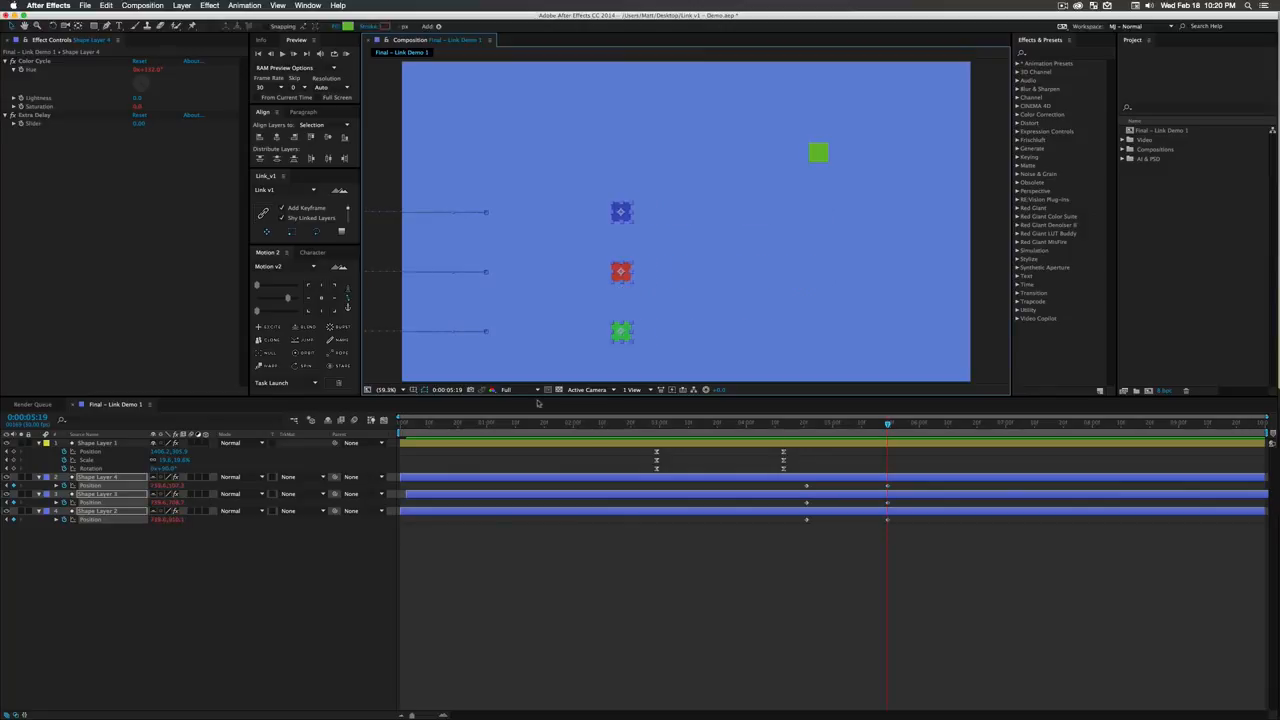
{"action": "left_click", "coordinate": [331, 549]}
{"action": "left_click_drag", "start_coordinate": [625, 271], "coordinate": [765, 272]}
- Ease all Position keyframes of Shape Layers 4, 3 and 2 with Motion v2
{"action": "left_click_drag", "start_coordinate": [929, 543], "coordinate": [795, 478]}
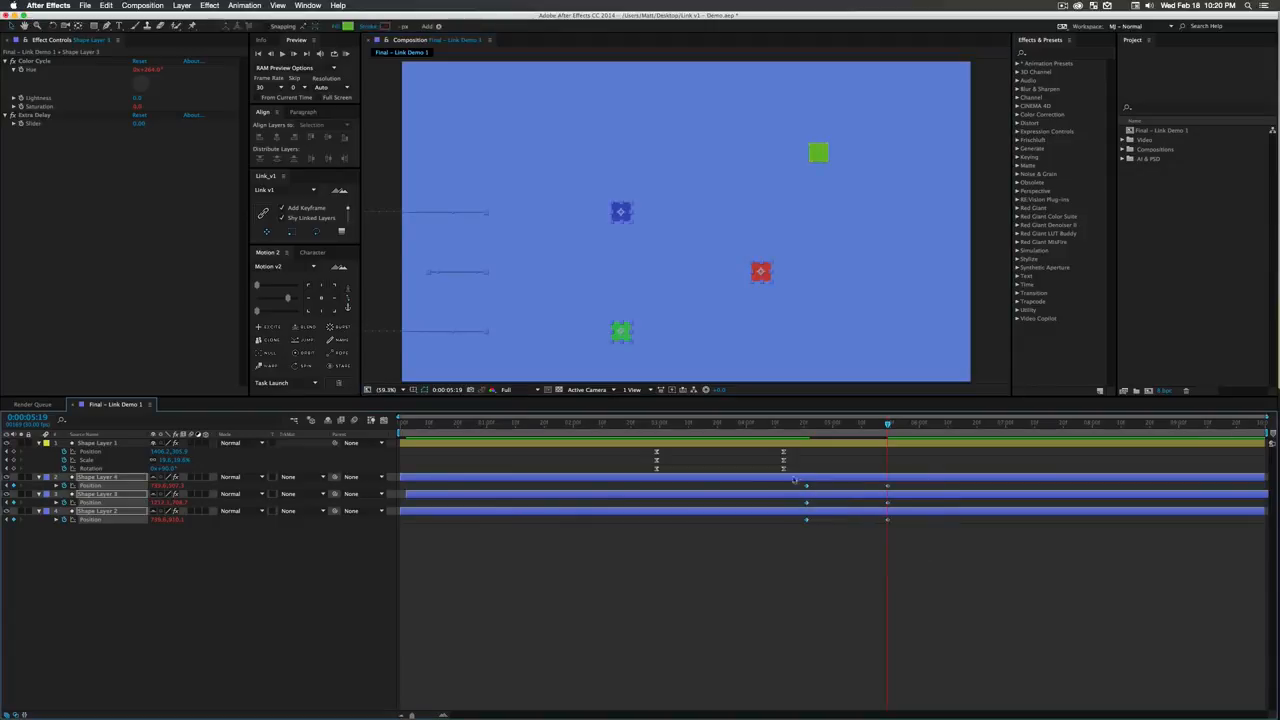
{"action": "left_click", "coordinate": [288, 298]}
{"action": "left_click", "coordinate": [285, 571]}
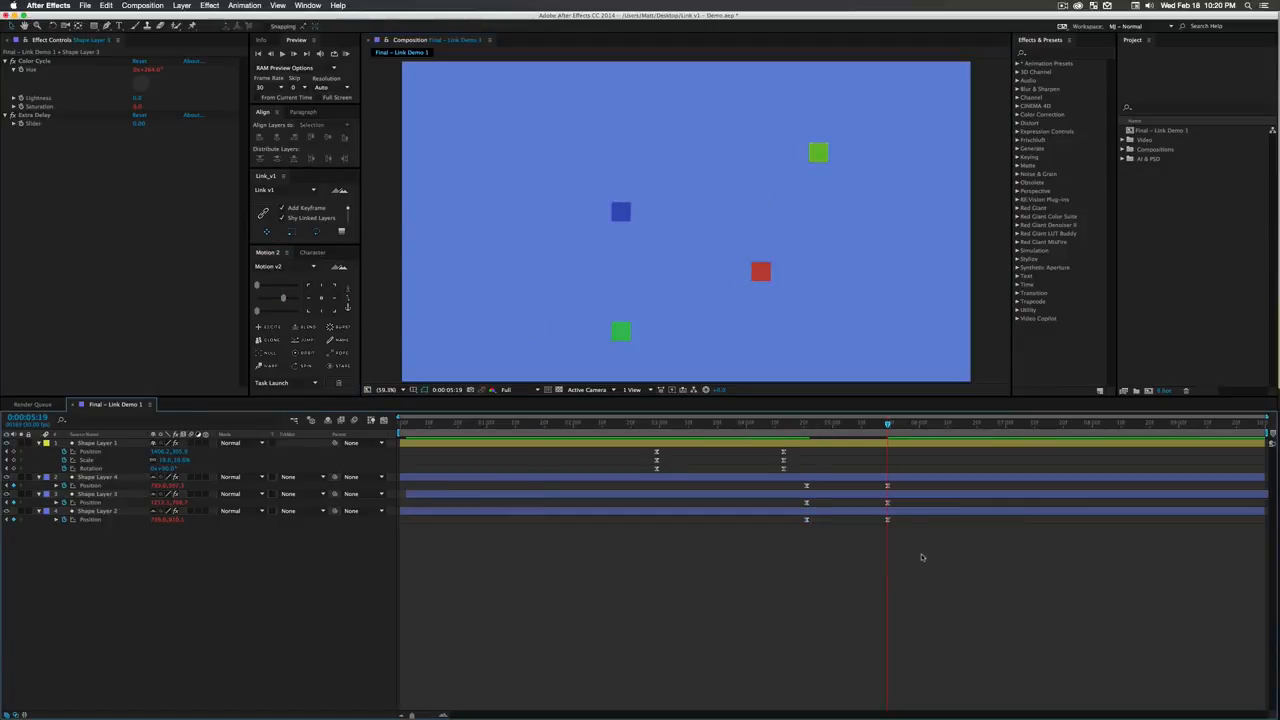
- Move the linked layers' first Position keyframes into line with Shape Layer 1's first keyframes and preview the animation
{"action": "left_click_drag", "start_coordinate": [922, 557], "coordinate": [798, 478]}
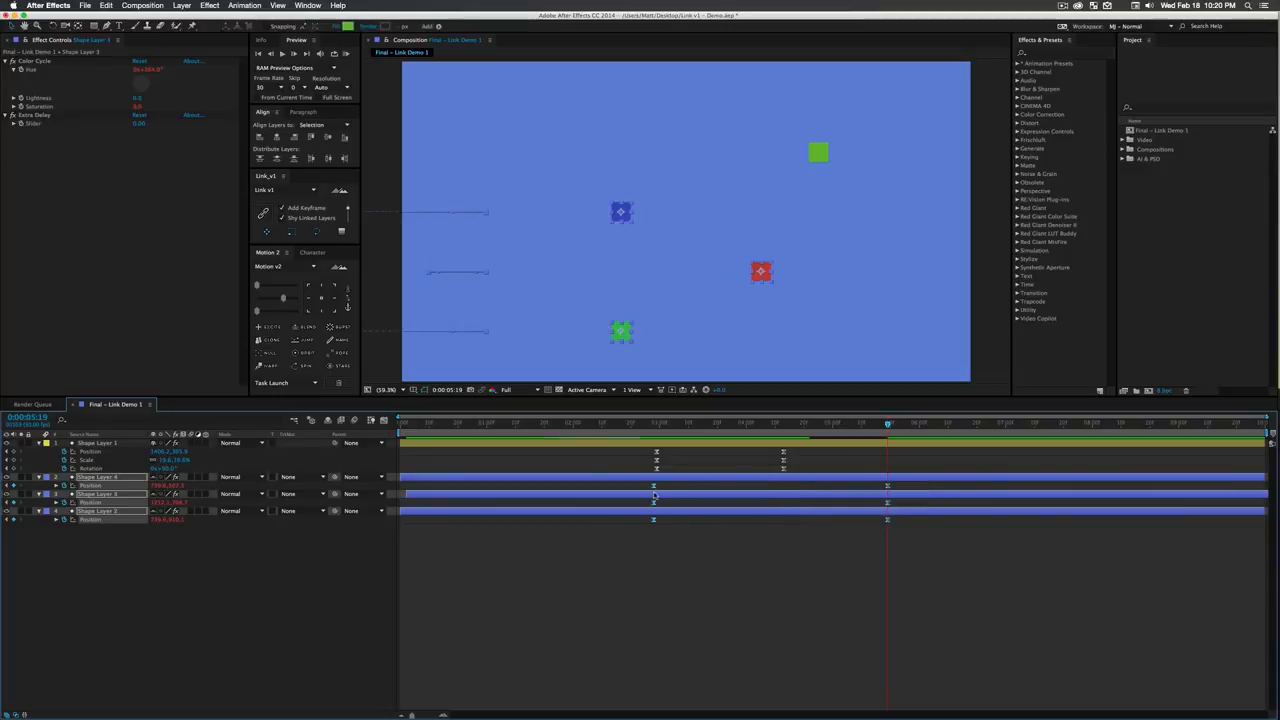
{"action": "left_click_drag", "start_coordinate": [654, 495], "coordinate": [658, 497]}
{"action": "left_click_drag", "start_coordinate": [664, 429], "coordinate": [611, 430]}
{"action": "left_click", "coordinate": [312, 597]}
{"action": "key", "text": "space"}
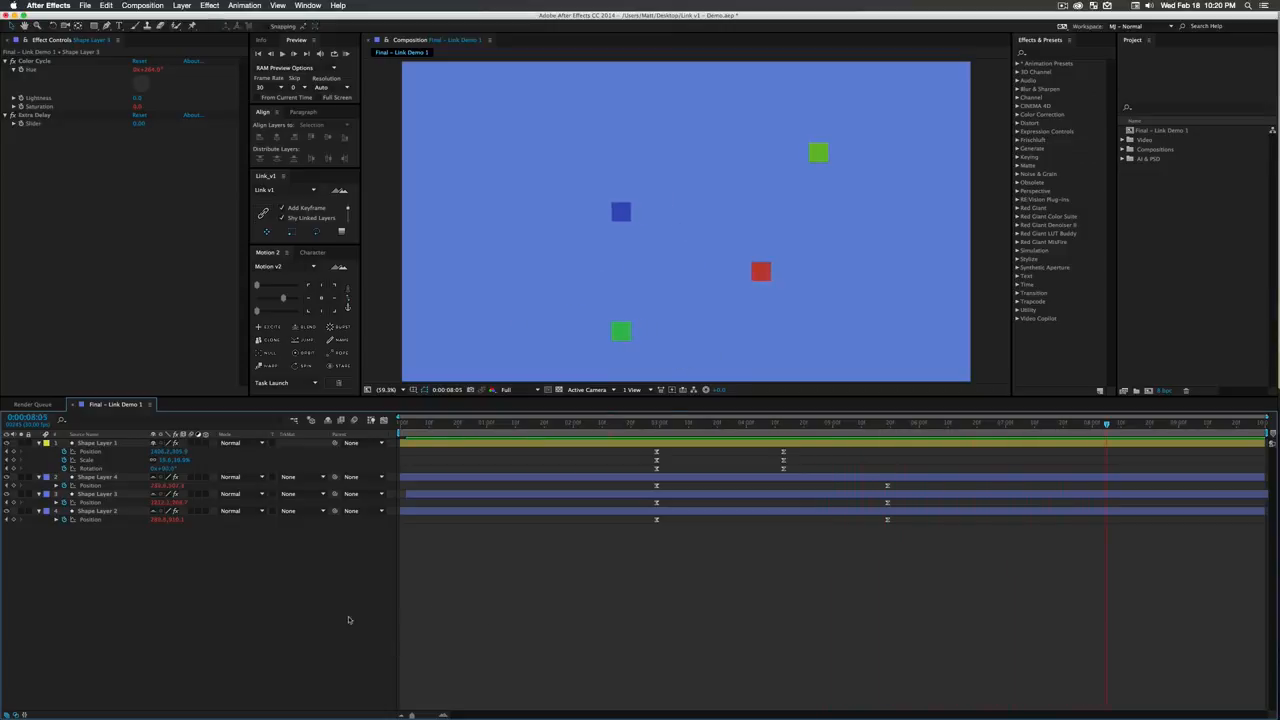
- Move Shape Layer 1's ending keyframes to 0:00:05:19, matching the linked layers, and preview from 0:00:02:29
{"action": "left_click_drag", "start_coordinate": [892, 425], "coordinate": [888, 470]}
{"action": "left_click", "coordinate": [317, 643]}
{"action": "left_click_drag", "start_coordinate": [722, 422], "coordinate": [657, 424]}
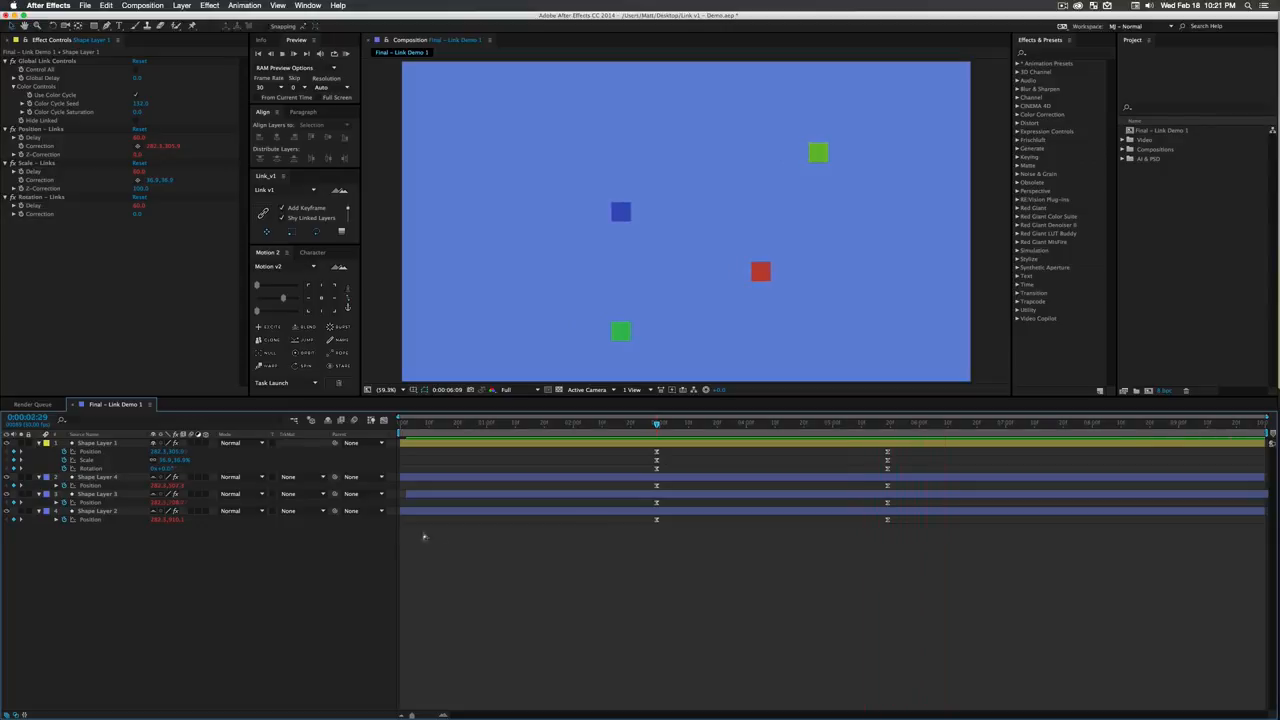
{"action": "key", "text": "space"}
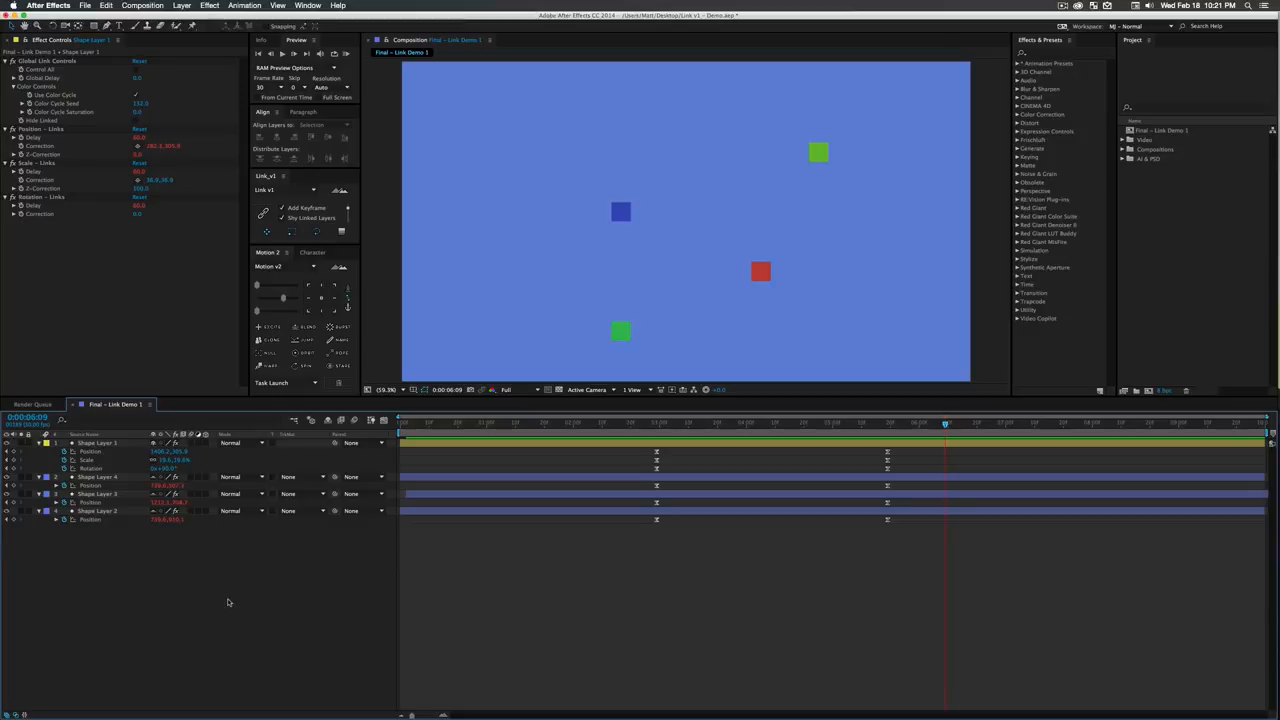
- Create a 1080p, 30 fps, 10-second composition named Comp 1 with a magenta-red background
{"action": "key", "text": "super+n"}
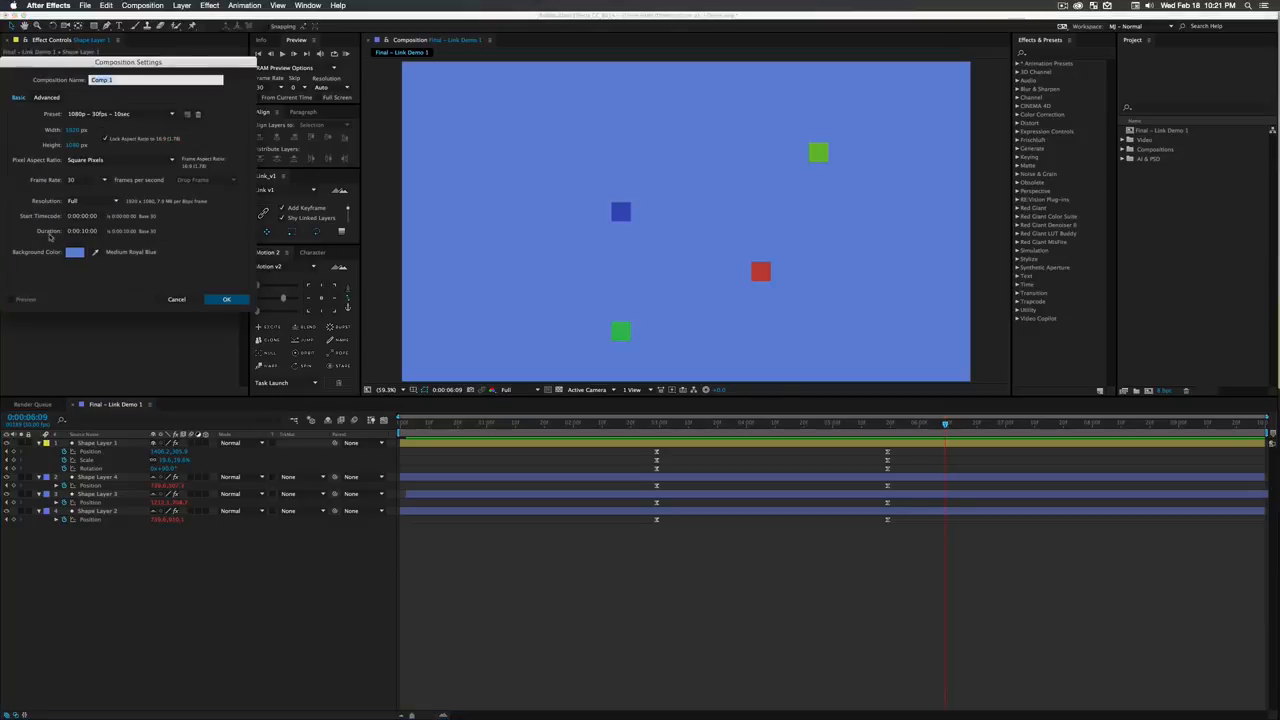
{"action": "left_click", "coordinate": [75, 252]}
{"action": "mouse_move", "coordinate": [148, 152]}
{"action": "left_mouse_down"}
{"action": "mouse_move", "coordinate": [148, 86]}
{"action": "mouse_move", "coordinate": [106, 96]}
{"action": "left_mouse_up"}
{"action": "left_click", "coordinate": [228, 78]}
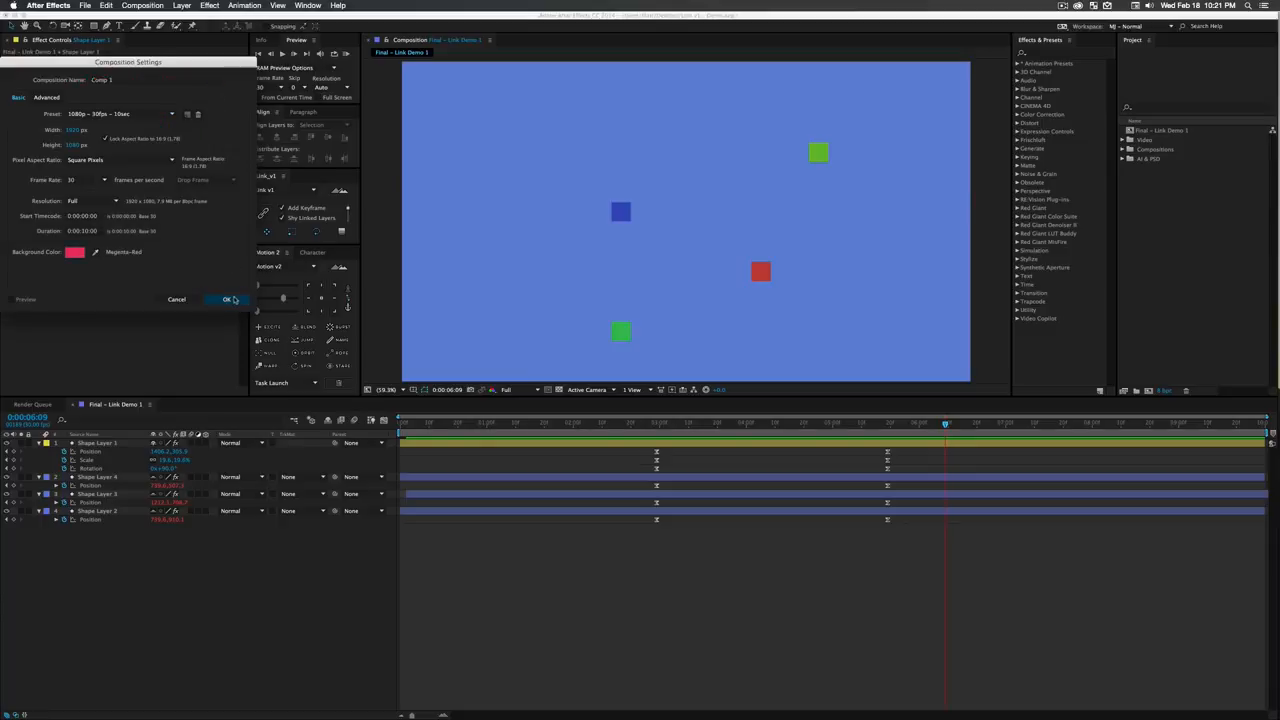
{"action": "left_click", "coordinate": [228, 299]}
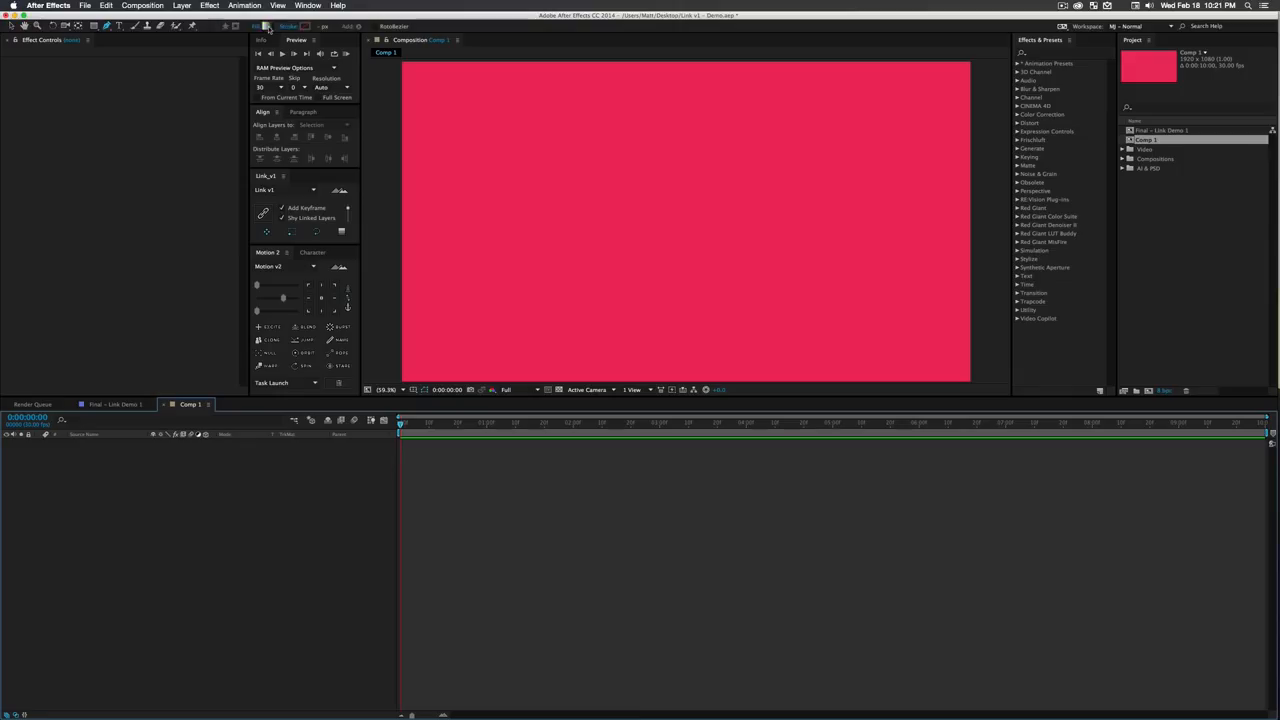
- Set the shape stroke colour to a light orange for the Pen tool
{"action": "left_click", "coordinate": [305, 28]}
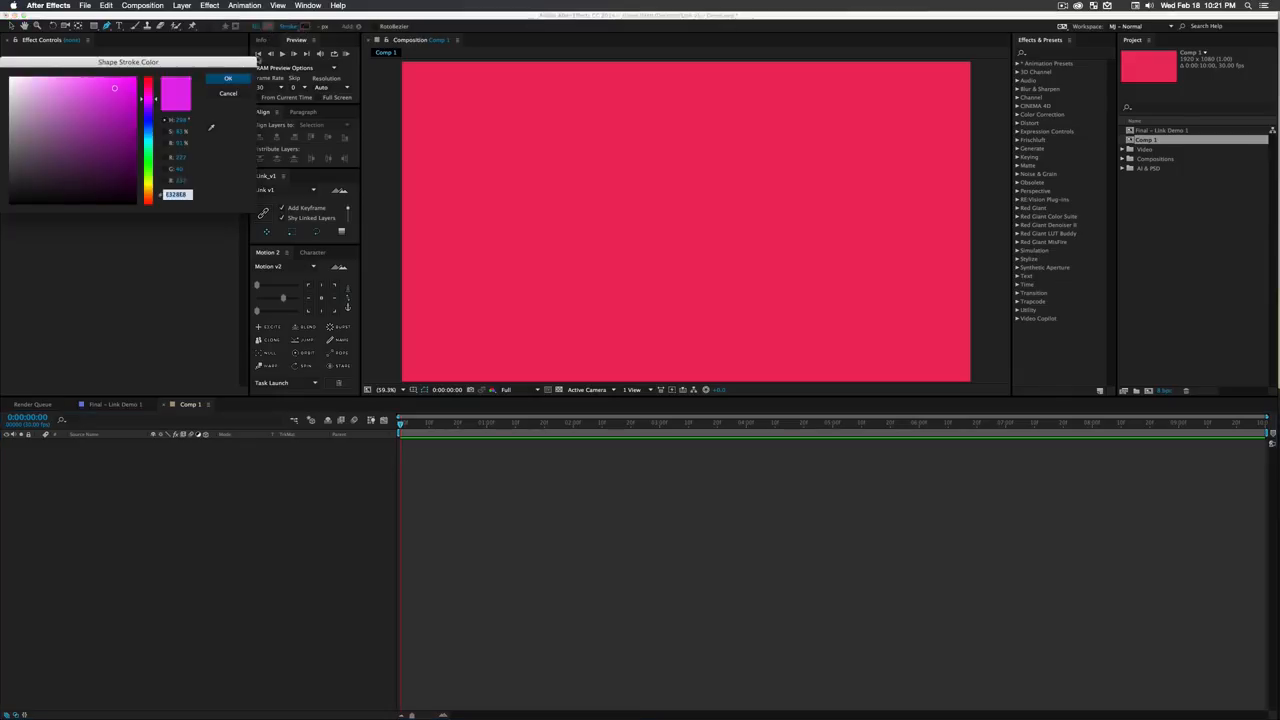
{"action": "mouse_move", "coordinate": [38, 82]}
{"action": "left_mouse_down"}
{"action": "mouse_move", "coordinate": [26, 76]}
{"action": "mouse_move", "coordinate": [59, 77]}
{"action": "left_mouse_up"}
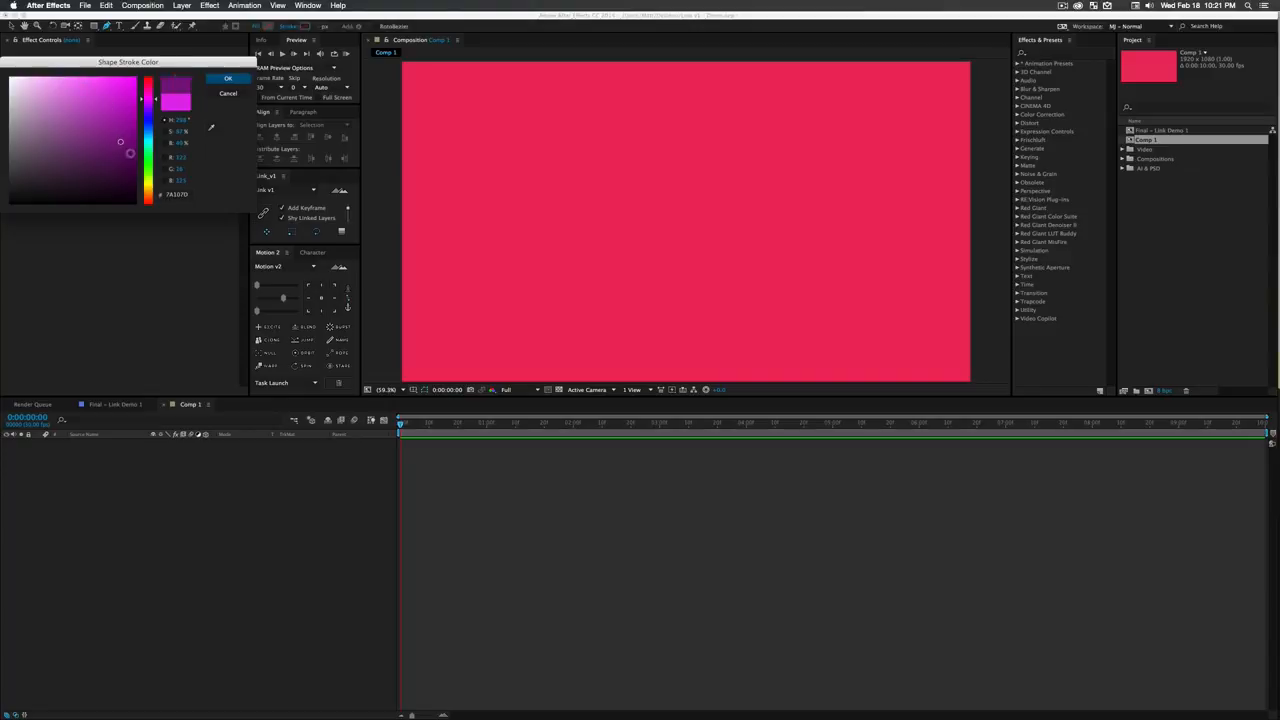
{"action": "left_click", "coordinate": [147, 190]}
{"action": "left_click", "coordinate": [93, 85]}
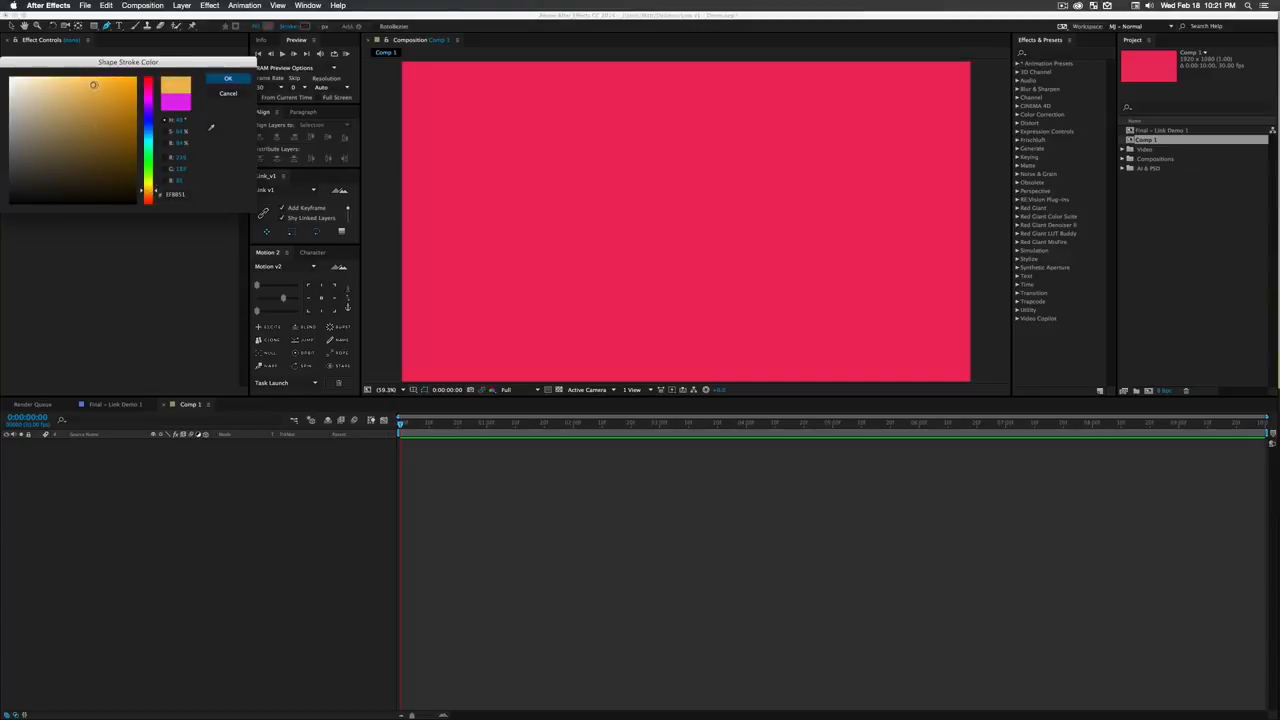
{"action": "left_click", "coordinate": [214, 80]}
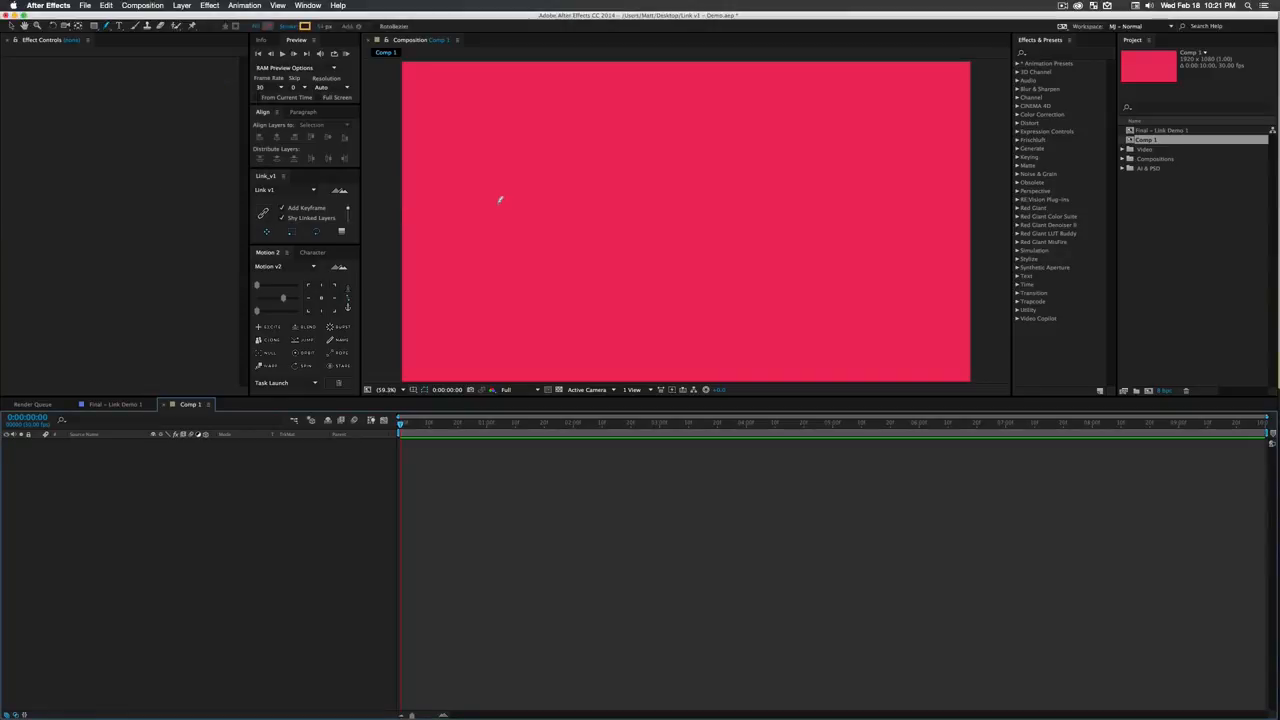
- Draw a long, open, looping curved path across the composition with the Pen tool, crossing itself near the middle, and deselect it
{"action": "left_click", "coordinate": [472, 230]}
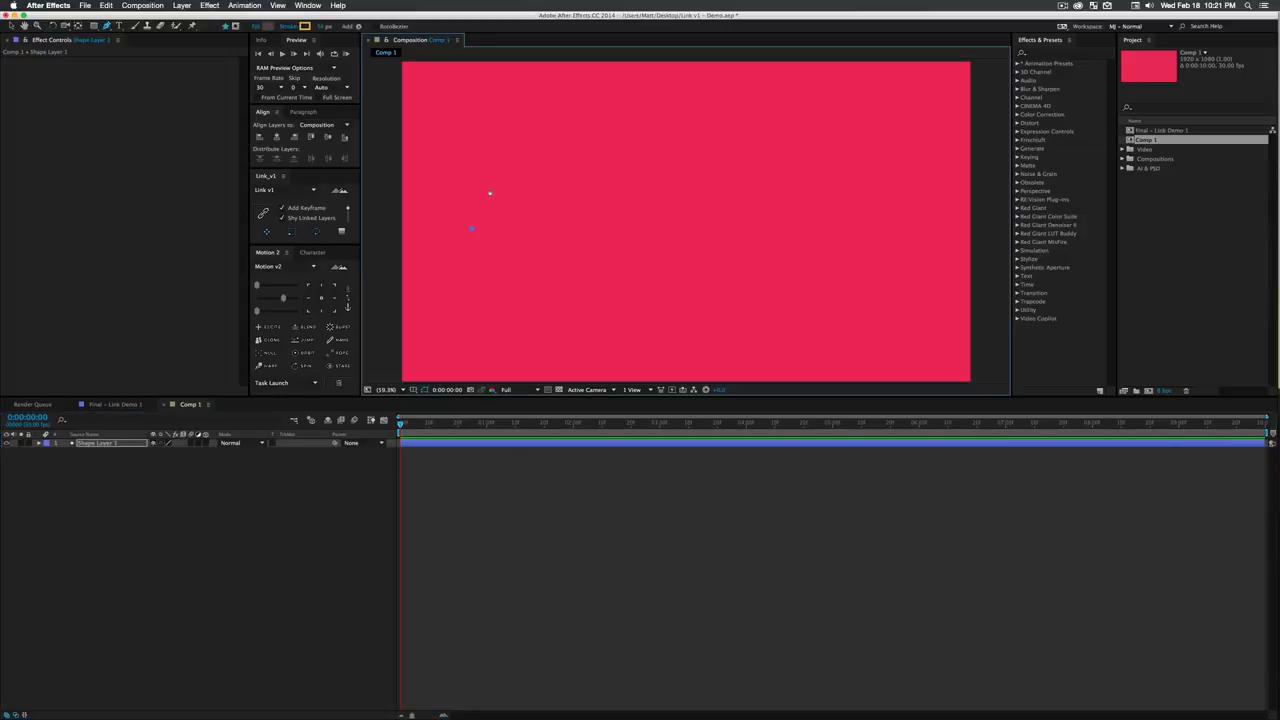
{"action": "left_click_drag", "start_coordinate": [519, 153], "coordinate": [549, 174]}
{"action": "left_click_drag", "start_coordinate": [590, 218], "coordinate": [640, 240]}
{"action": "left_click_drag", "start_coordinate": [668, 199], "coordinate": [760, 174]}
{"action": "left_click", "coordinate": [781, 192]}
{"action": "left_click_drag", "start_coordinate": [820, 262], "coordinate": [868, 265]}
{"action": "left_click_drag", "start_coordinate": [897, 165], "coordinate": [872, 136]}
{"action": "left_click_drag", "start_coordinate": [795, 94], "coordinate": [759, 102]}
{"action": "left_click_drag", "start_coordinate": [663, 136], "coordinate": [662, 153]}
{"action": "left_click_drag", "start_coordinate": [690, 258], "coordinate": [697, 283]}
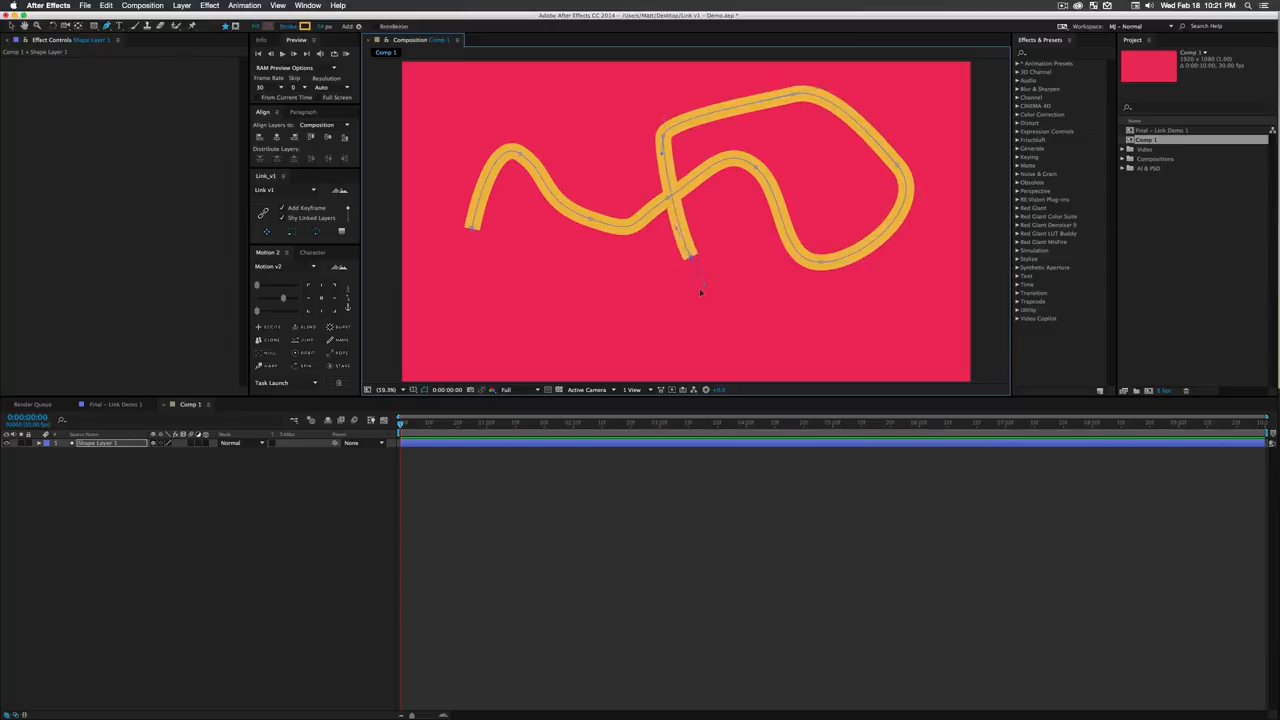
{"action": "left_click_drag", "start_coordinate": [620, 328], "coordinate": [560, 306]}
{"action": "left_click", "coordinate": [17, 503]}
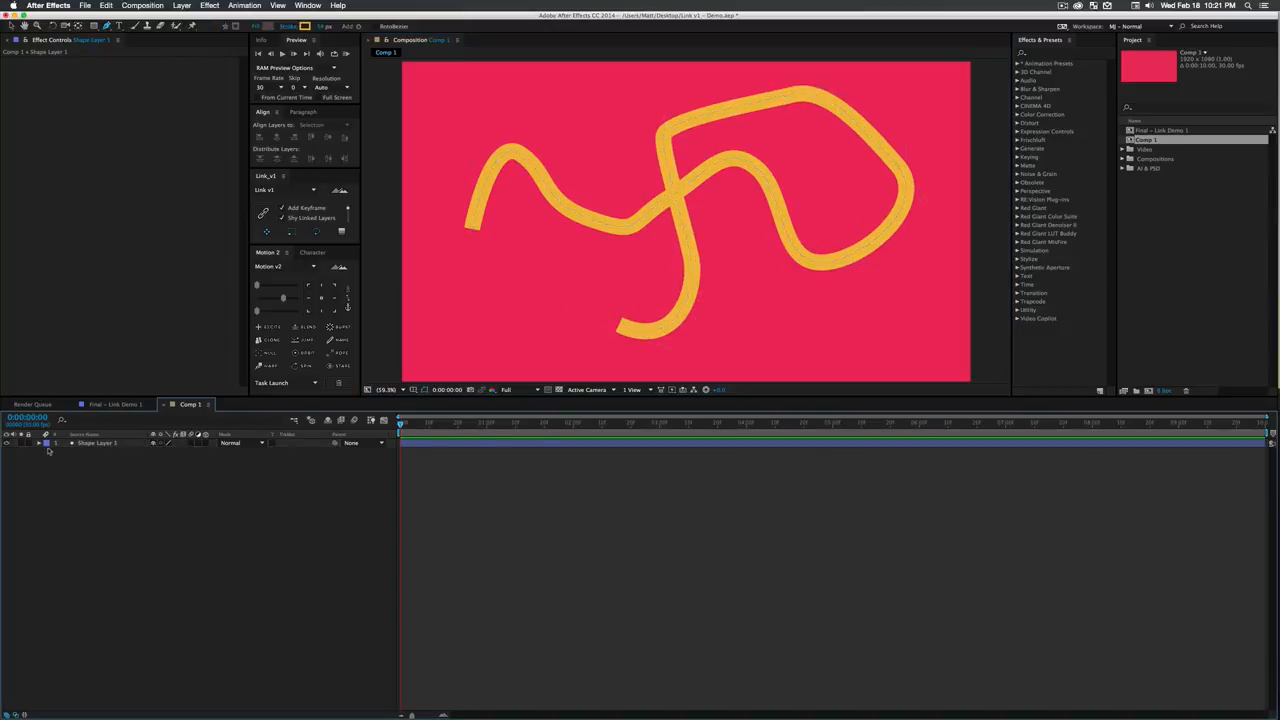
- Add Trim Paths to Shape Layer 1 and expand its properties
{"action": "left_click", "coordinate": [97, 446]}
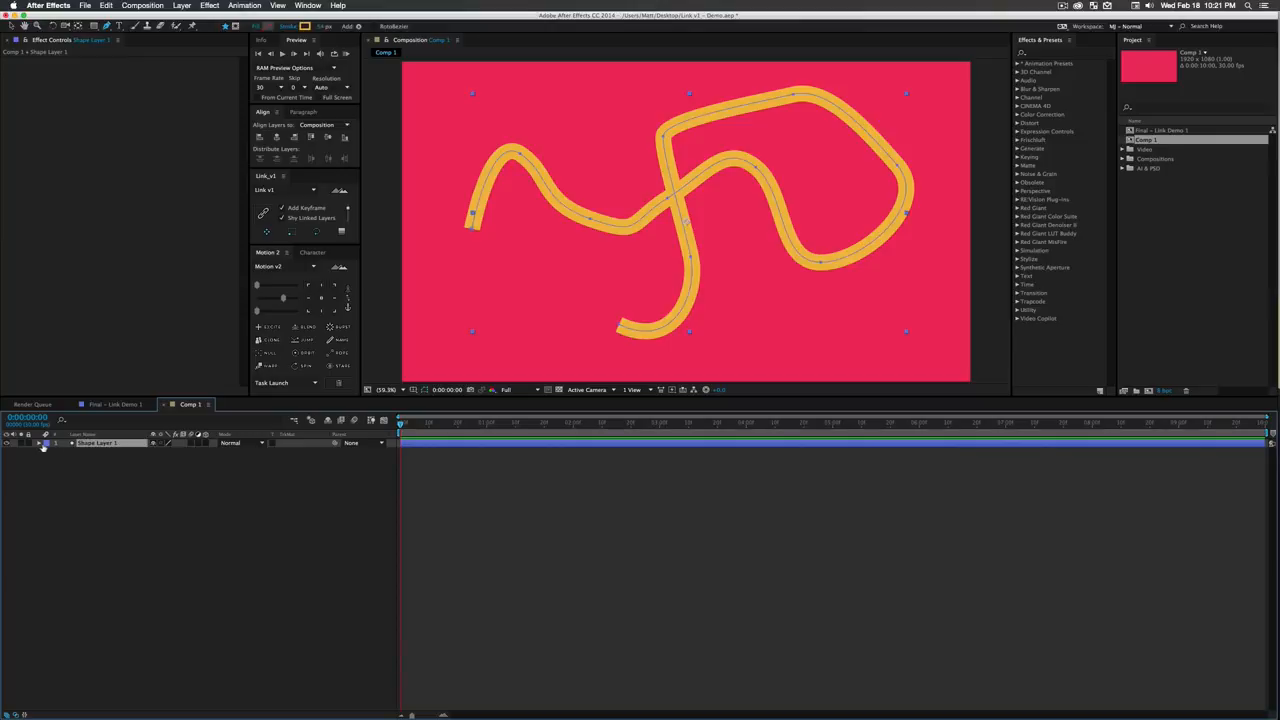
{"action": "left_click", "coordinate": [40, 445], "text": "super"}
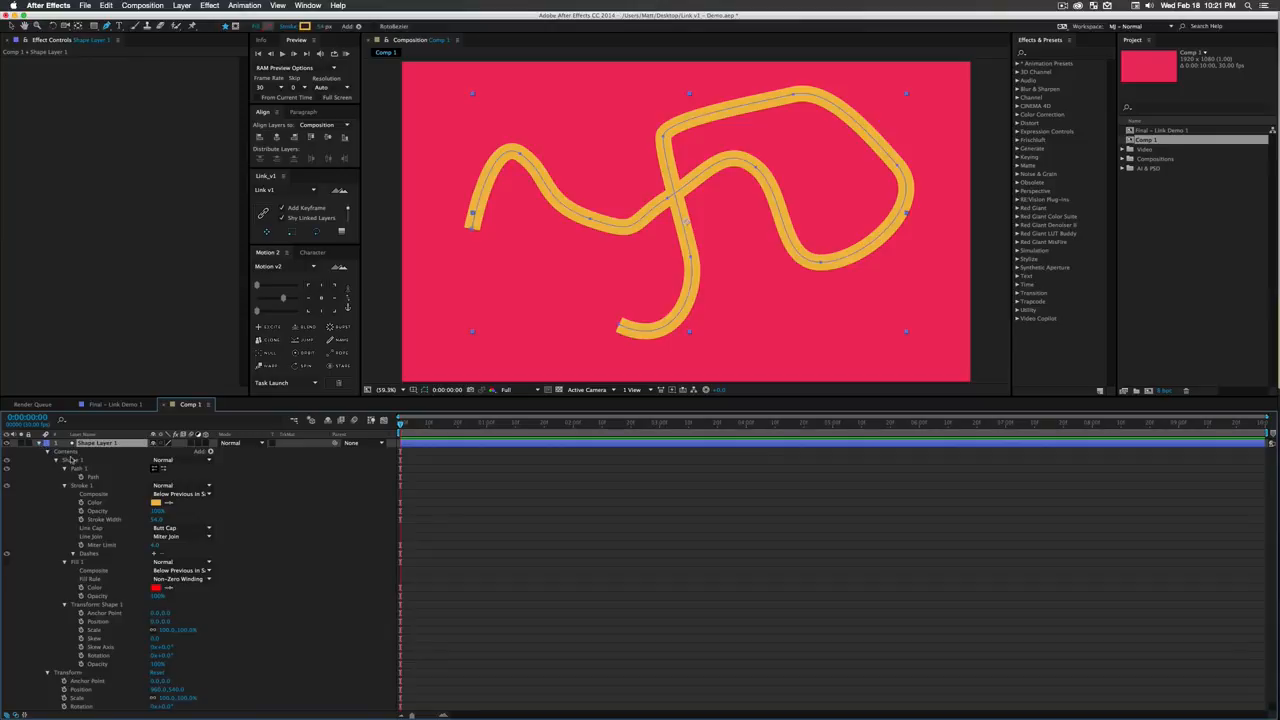
{"action": "scroll", "coordinate": [108, 503], "scroll_direction": "down", "scroll_amount": 1}
{"action": "scroll", "coordinate": [108, 510], "scroll_direction": "up", "scroll_amount": 1}
{"action": "left_click", "coordinate": [210, 452]}
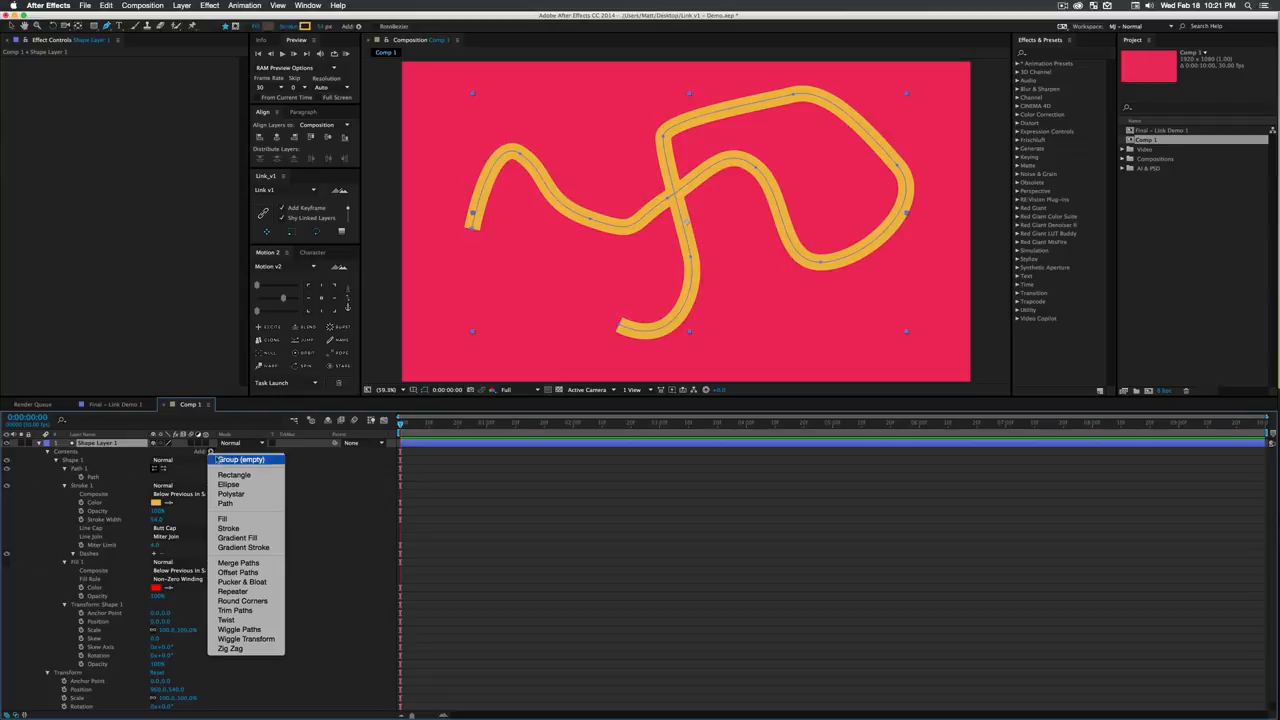
{"action": "left_click", "coordinate": [245, 611]}
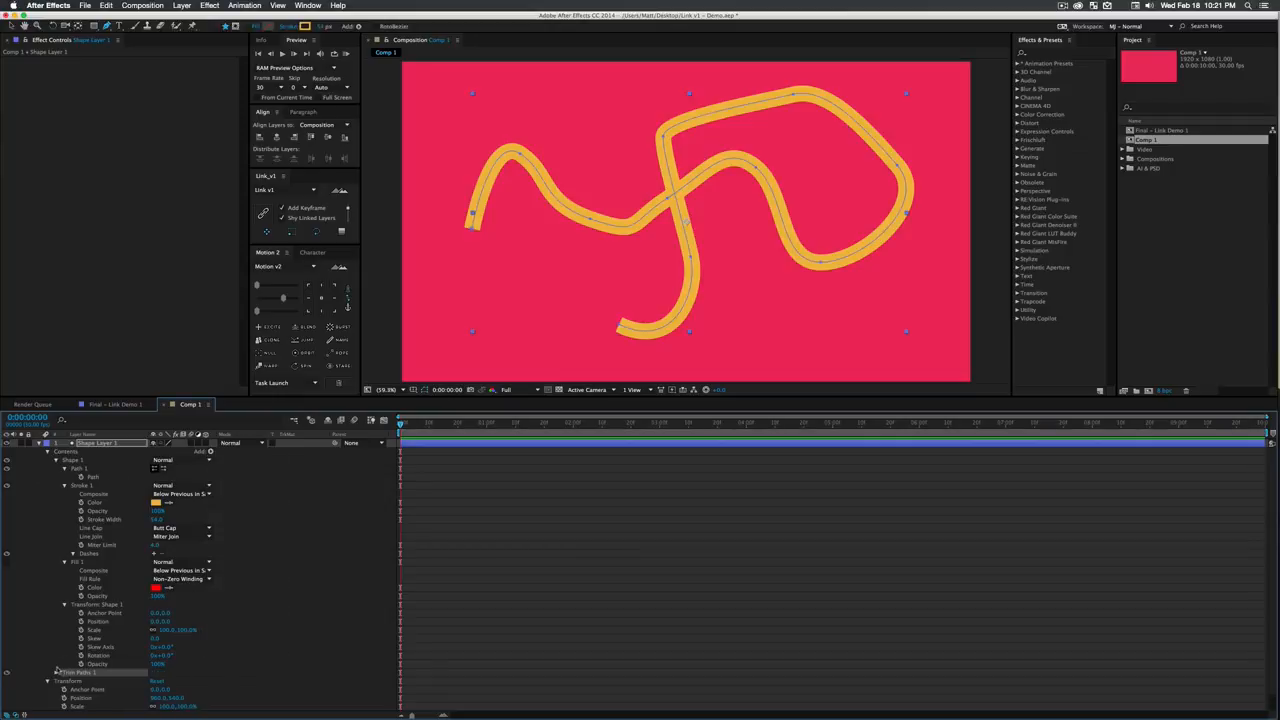
{"action": "left_click", "coordinate": [56, 673]}
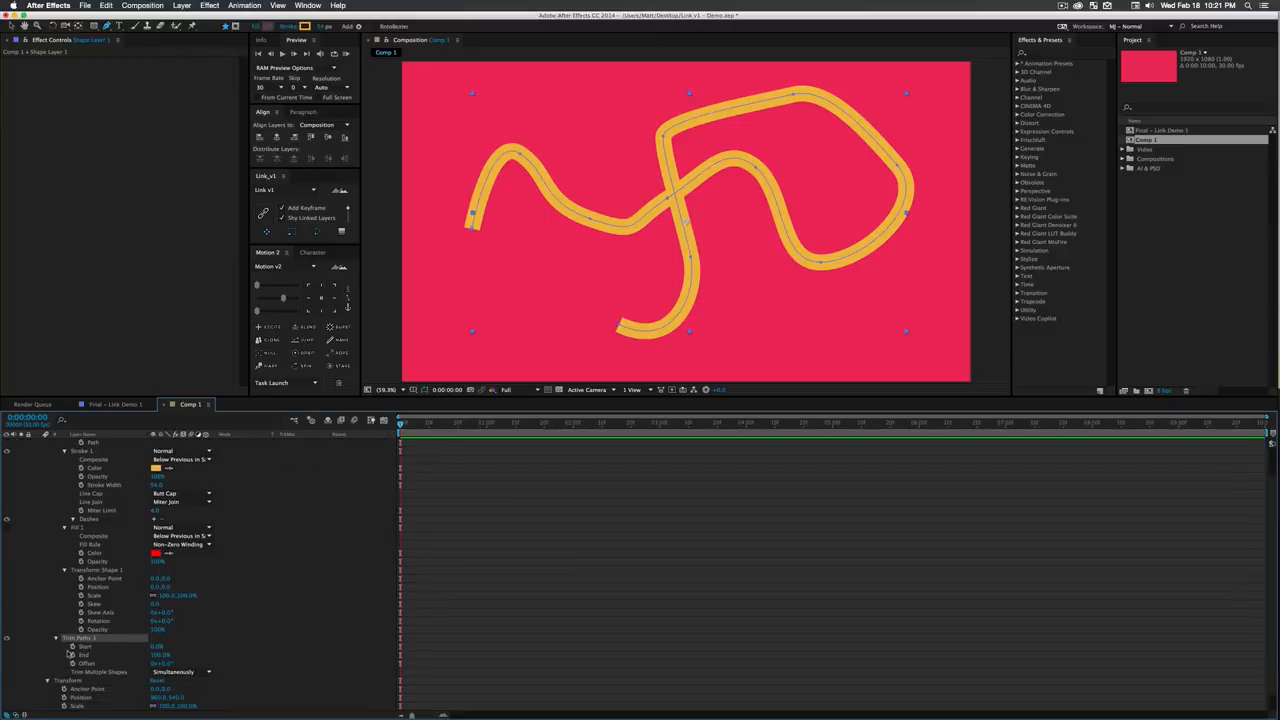
- Set the Stroke 1 line cap to Round Cap and its line join to Round Join
{"action": "scroll", "coordinate": [70, 652], "scroll_direction": "up", "scroll_amount": 1}
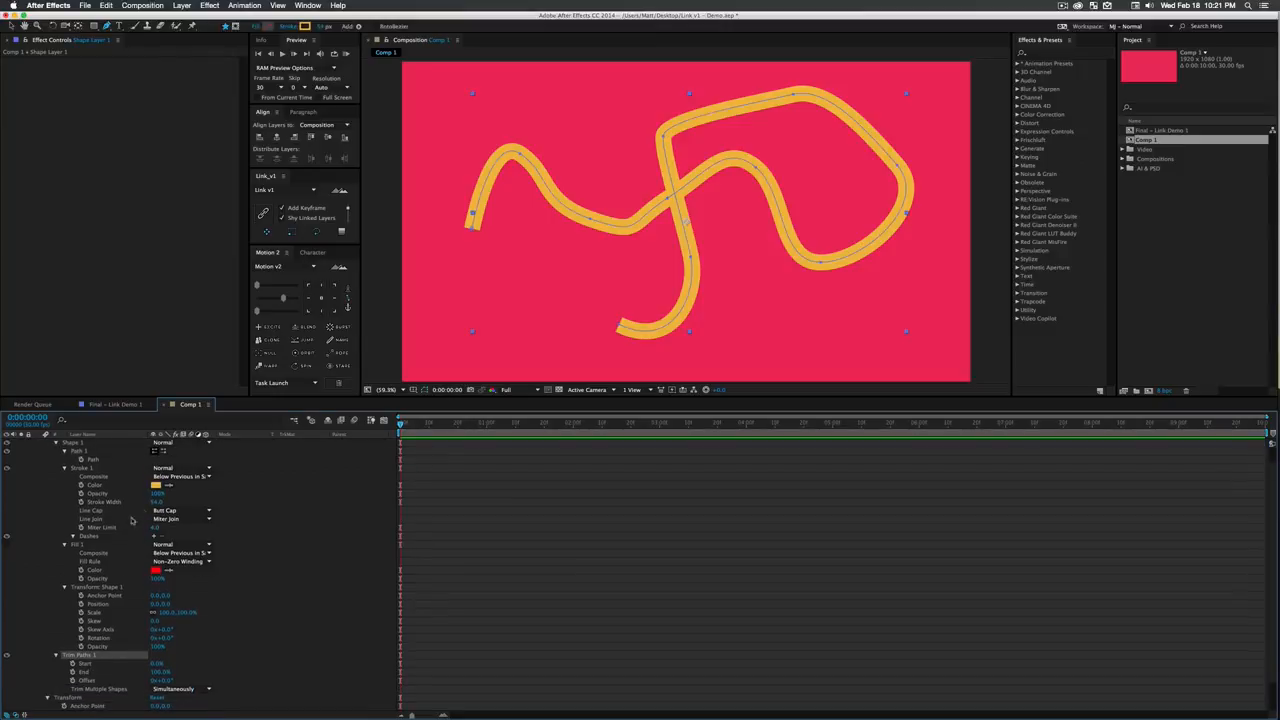
{"action": "left_click", "coordinate": [180, 511]}
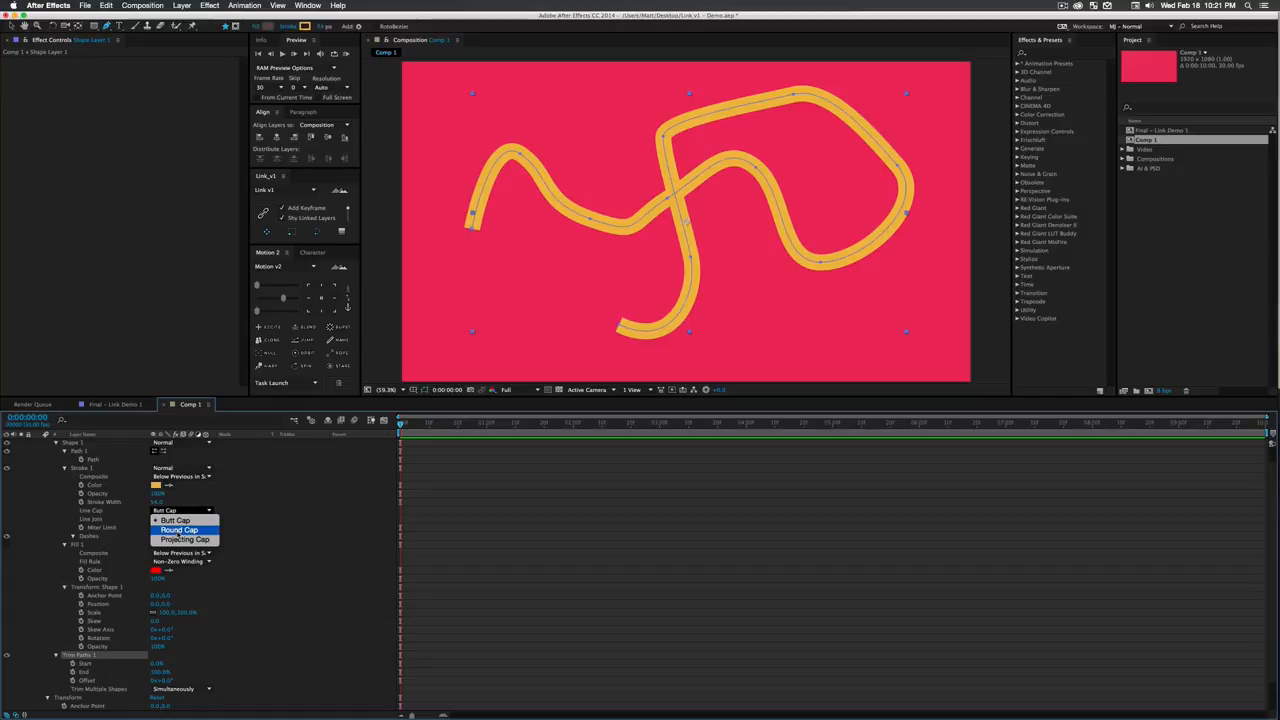
{"action": "left_click", "coordinate": [170, 520]}
{"action": "left_click", "coordinate": [172, 521]}
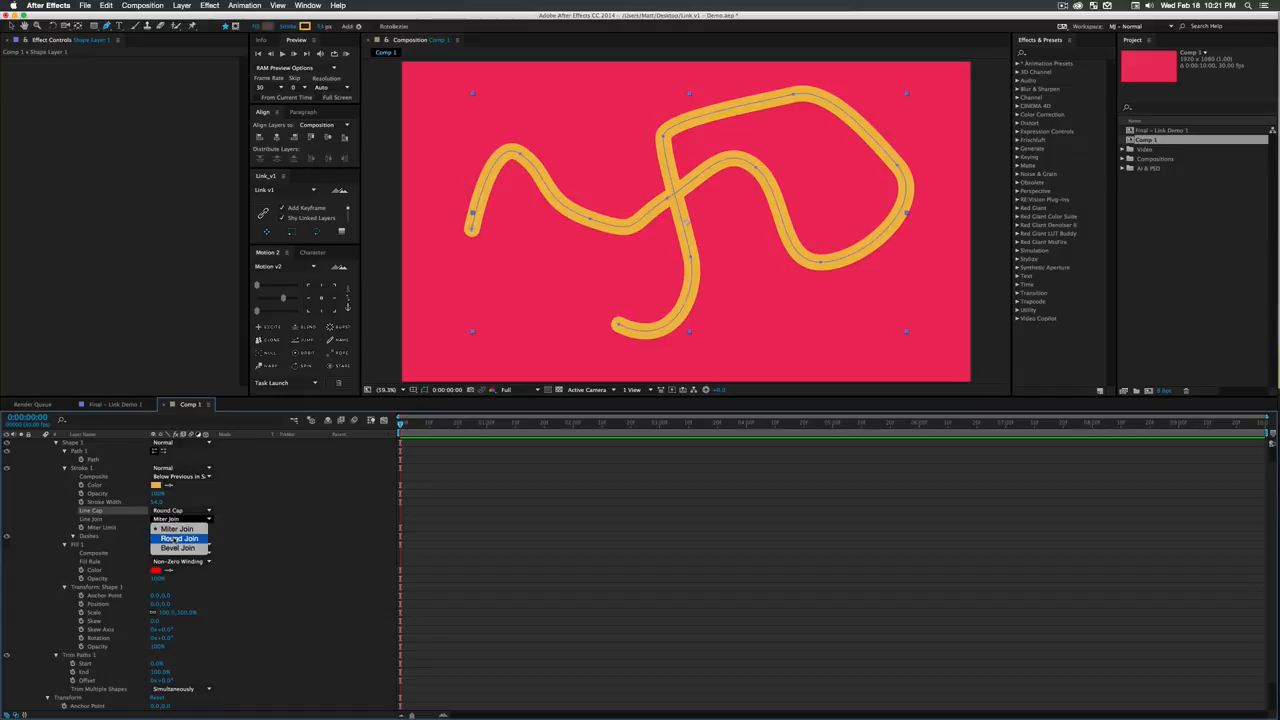
{"action": "left_click", "coordinate": [168, 531]}
{"action": "left_click", "coordinate": [268, 522]}
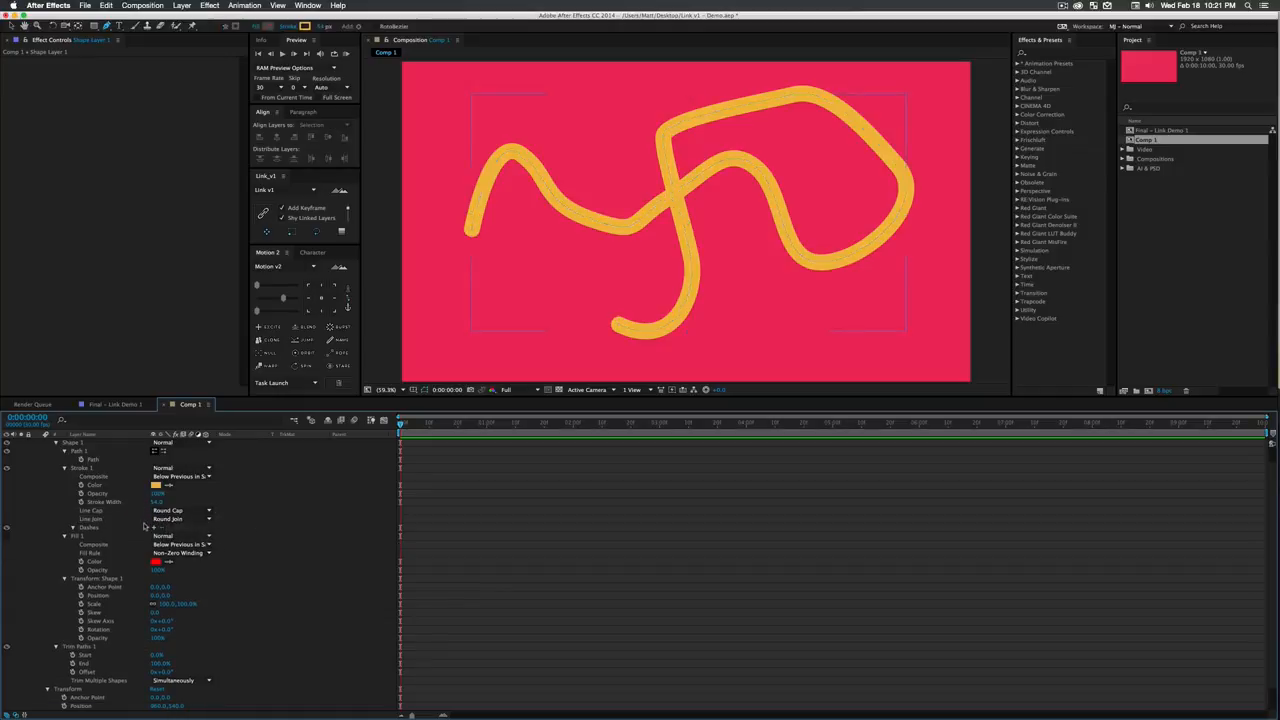
- Create 5 linked duplicates of Shape Layer 1 with Link v1, using Stroke Width and Trim Paths Start, End and Offset as linked properties
{"action": "left_click", "coordinate": [110, 502]}
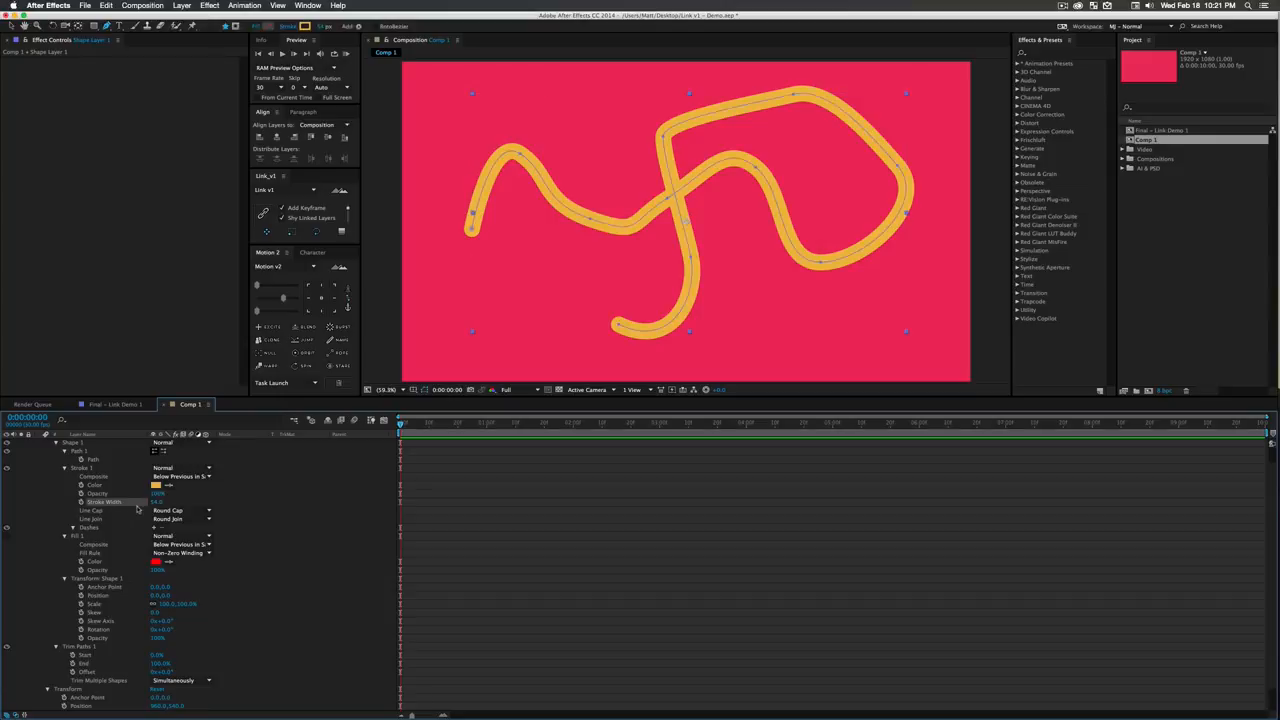
{"action": "scroll", "coordinate": [127, 602], "scroll_direction": "down", "scroll_amount": 2}
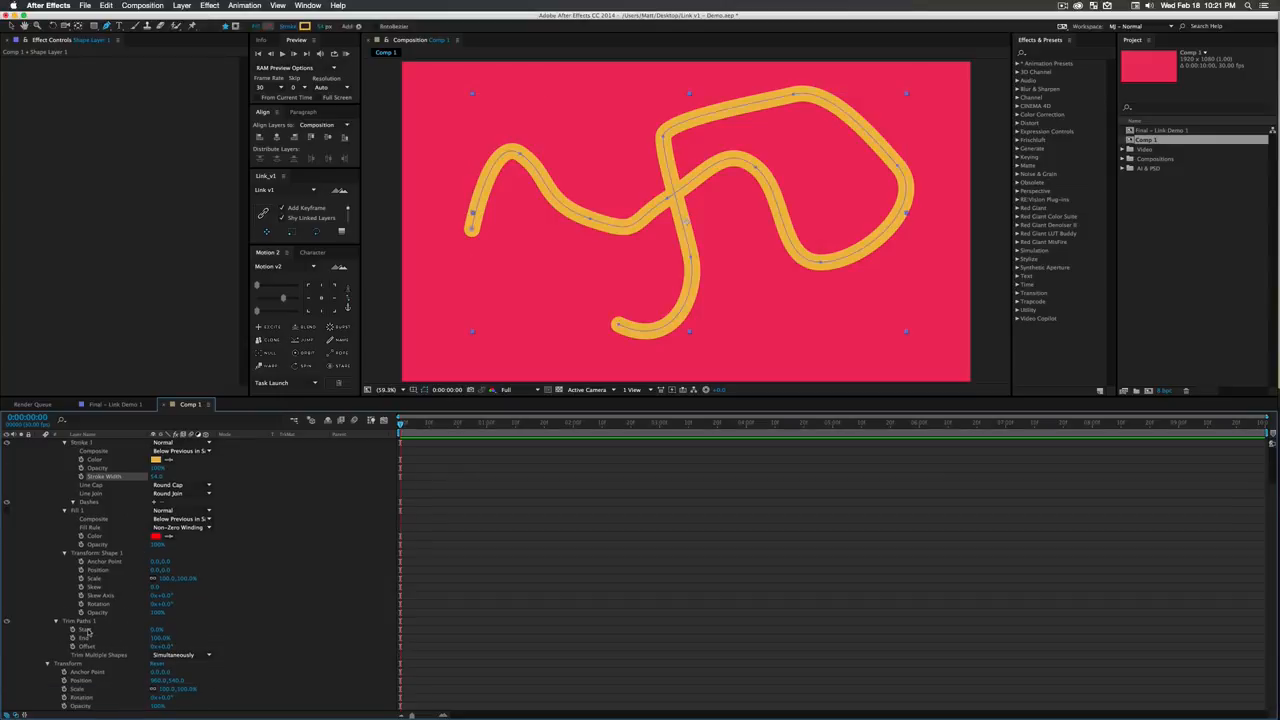
{"action": "left_click", "coordinate": [91, 632], "text": "super"}
{"action": "left_click", "coordinate": [89, 638], "text": "super"}
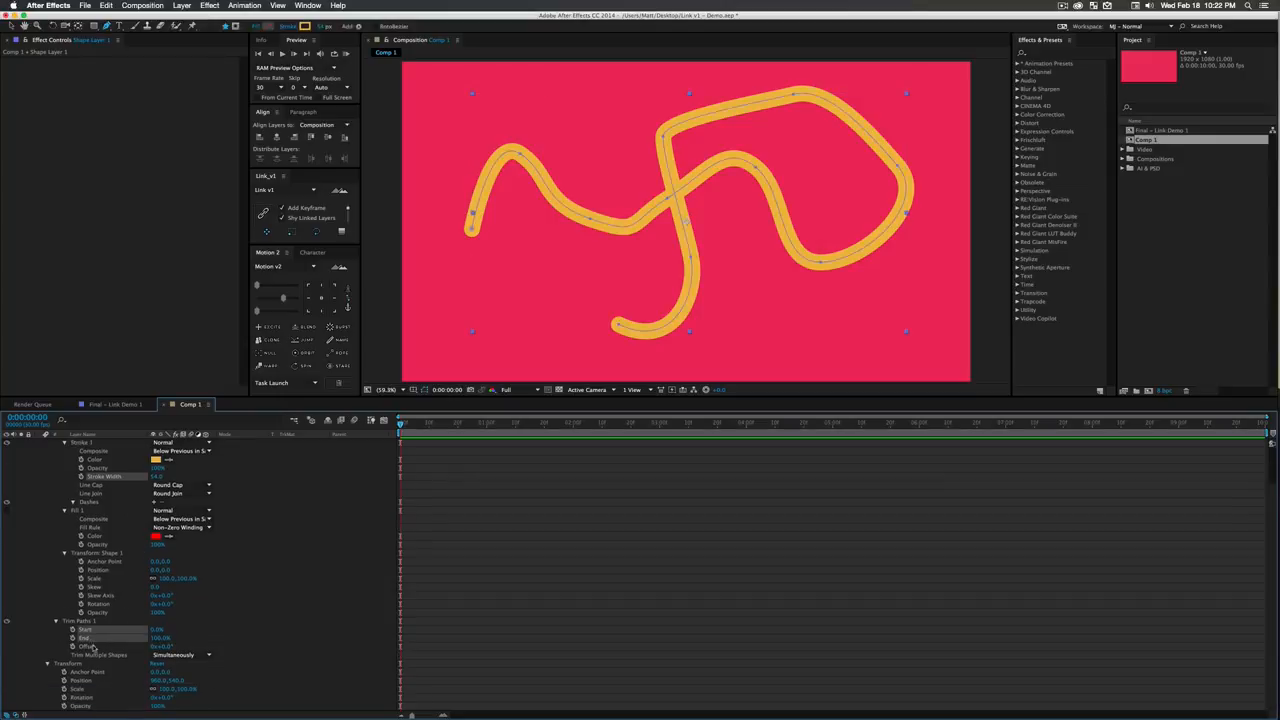
{"action": "left_click", "coordinate": [90, 646], "text": "super"}
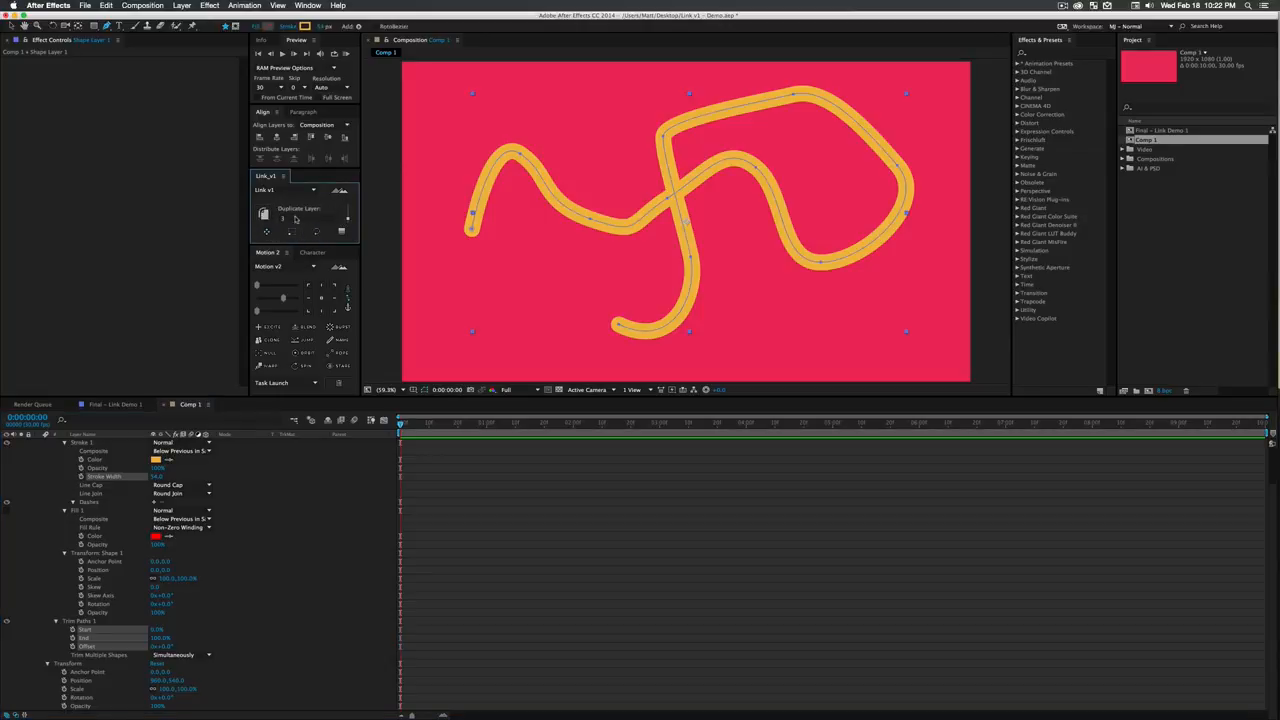
{"action": "left_click", "coordinate": [295, 218]}
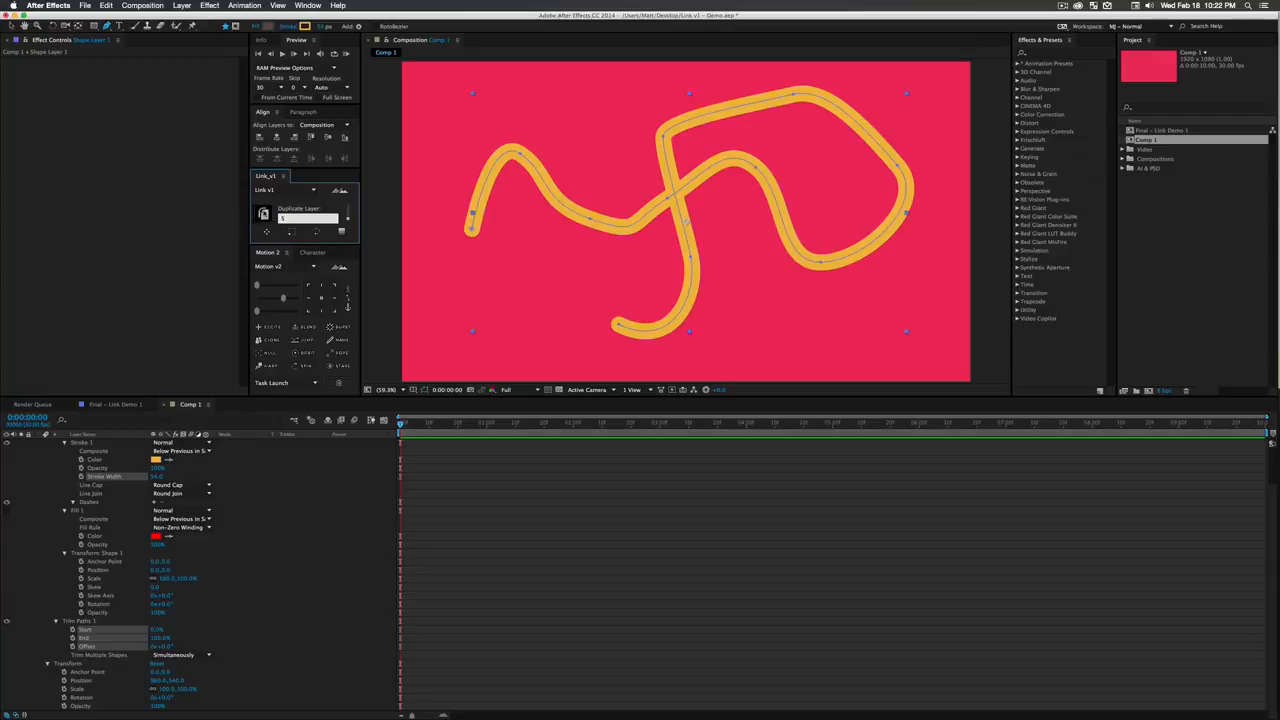
{"action": "left_click", "coordinate": [263, 213]}
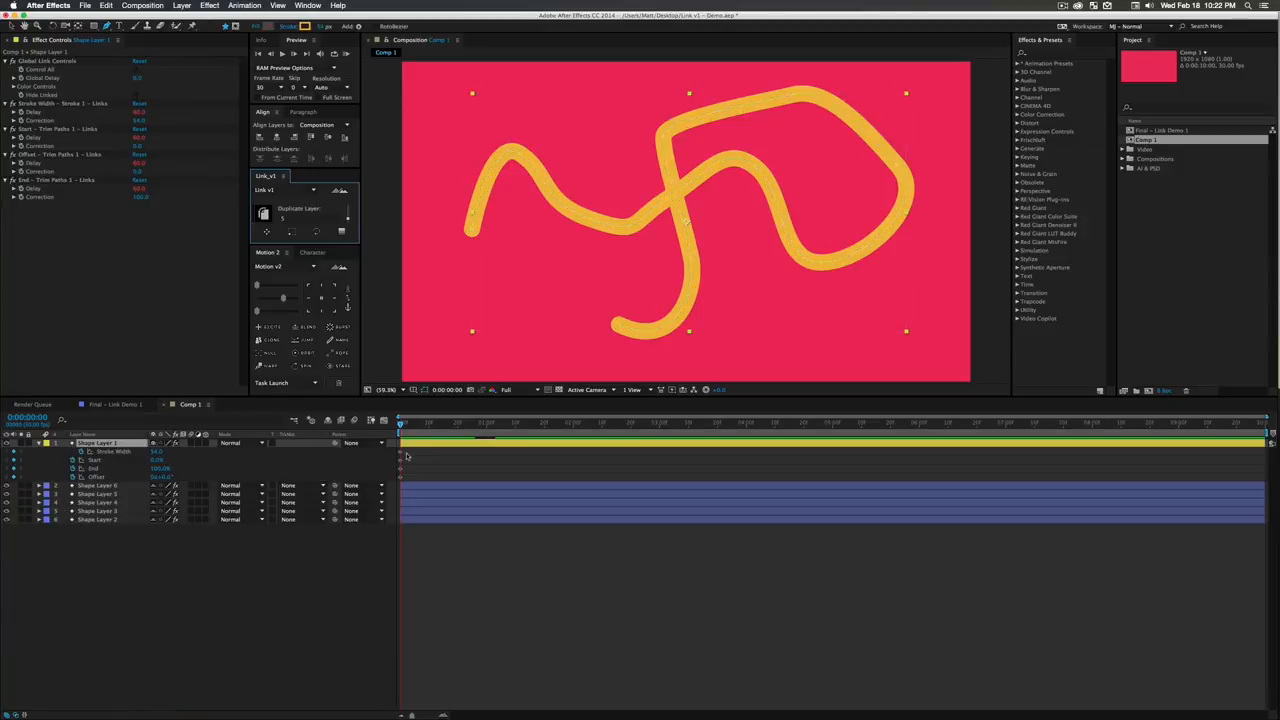
- Move Shape Layer 1's four starting keyframes to about 0:00:00:17 and return Link v1 to its linking options
{"action": "left_click_drag", "start_coordinate": [406, 456], "coordinate": [399, 481]}
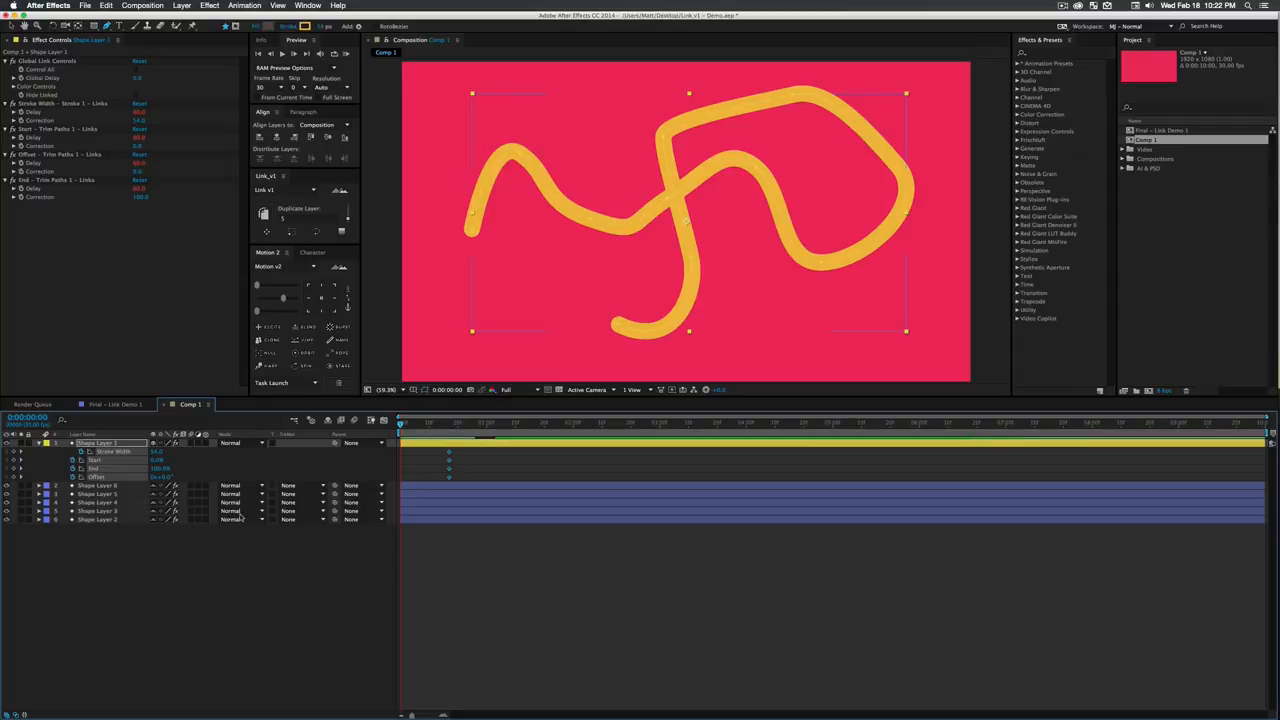
{"action": "left_click", "coordinate": [261, 564]}
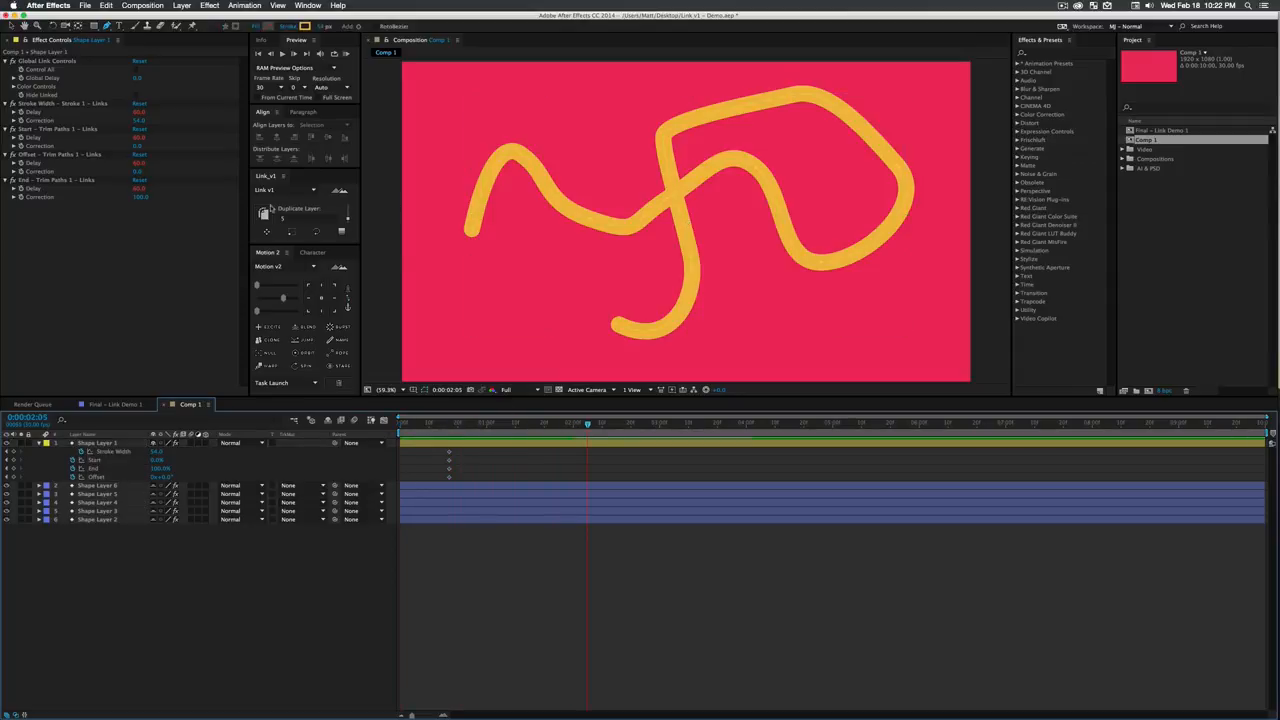
{"action": "left_click", "coordinate": [345, 218]}
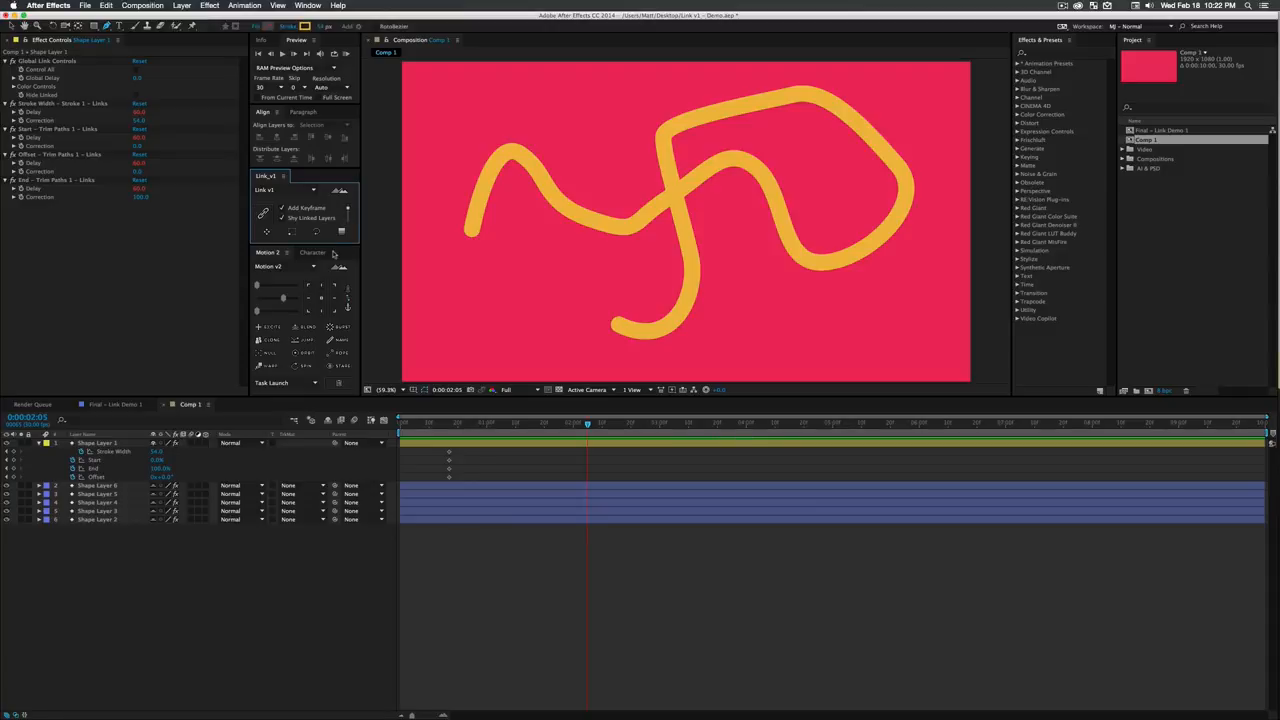
- At 0:00:02:05, keyframe Shape Layer 1's Stroke Width at 114, Start at 27%, End at 67% and Offset at 253°
{"action": "left_click", "coordinate": [160, 467]}
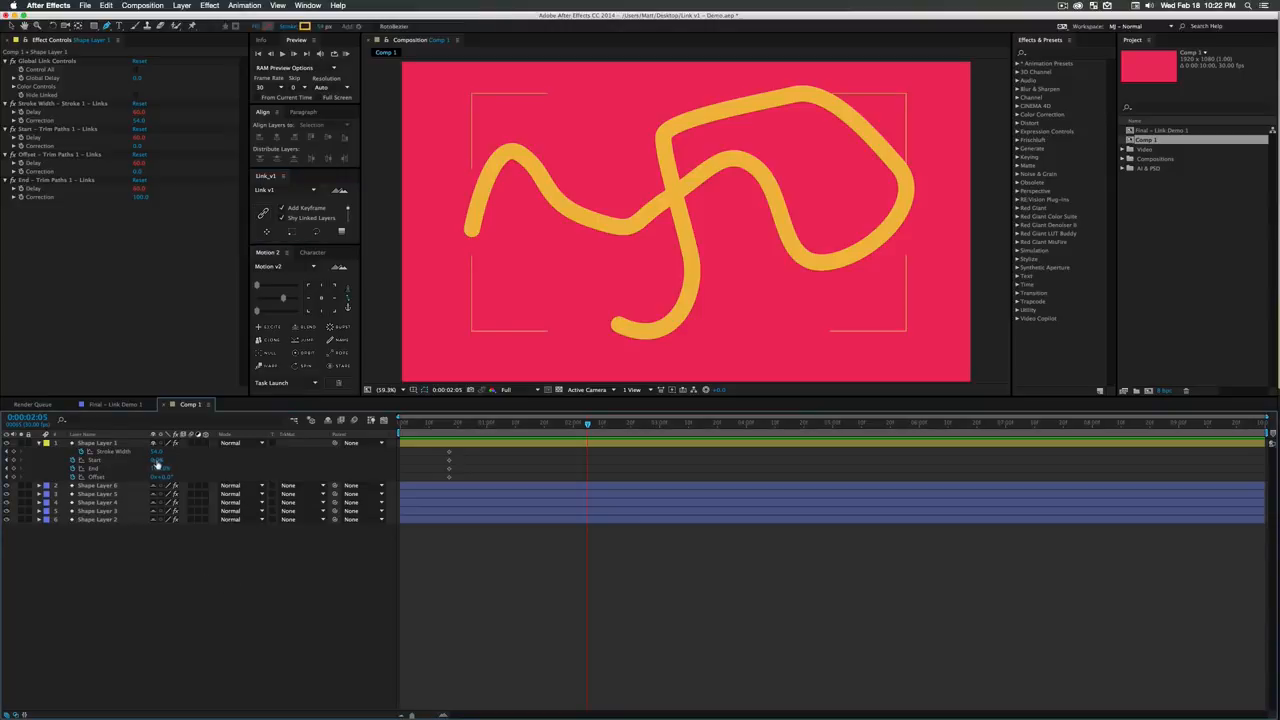
{"action": "mouse_move", "coordinate": [161, 469]}
{"action": "left_mouse_down"}
{"action": "mouse_move", "coordinate": [147, 469]}
{"action": "mouse_move", "coordinate": [290, 479]}
{"action": "left_mouse_up"}
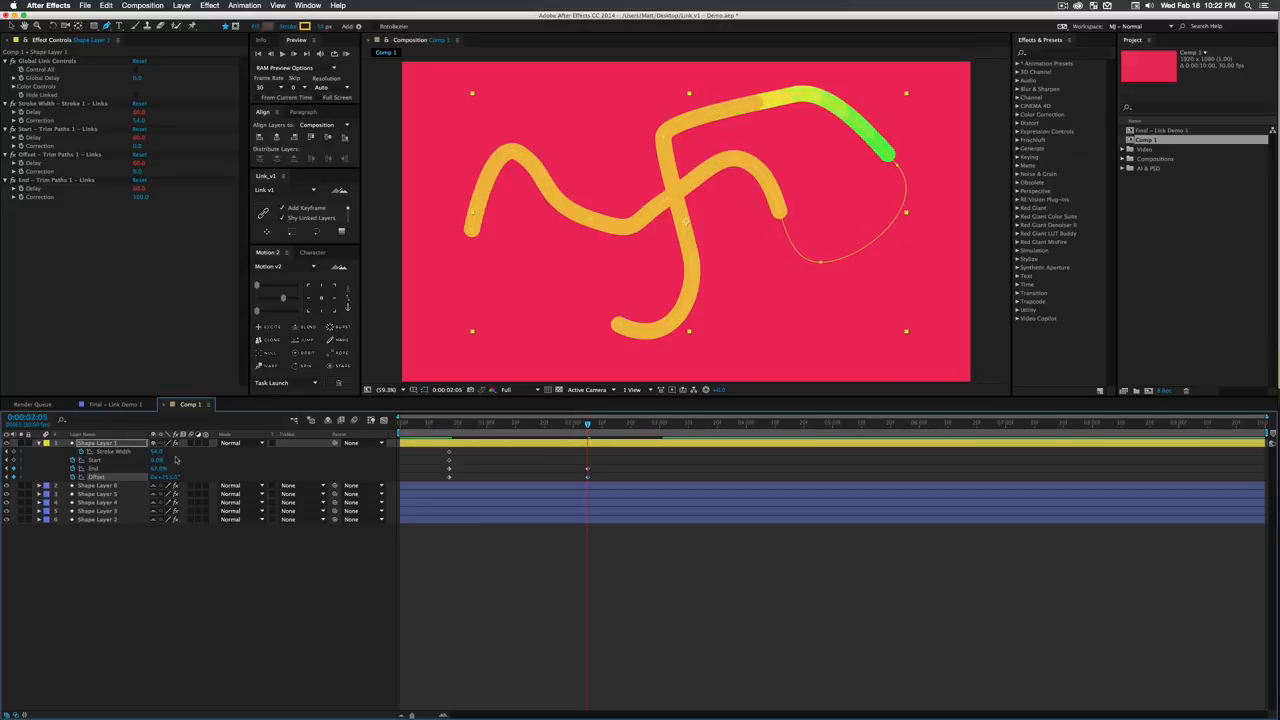
{"action": "left_click_drag", "start_coordinate": [157, 452], "coordinate": [320, 487]}
- Ease all of Shape Layer 1's Stroke Width, Start, End and Offset keyframes
{"action": "left_click_drag", "start_coordinate": [725, 585], "coordinate": [428, 446]}
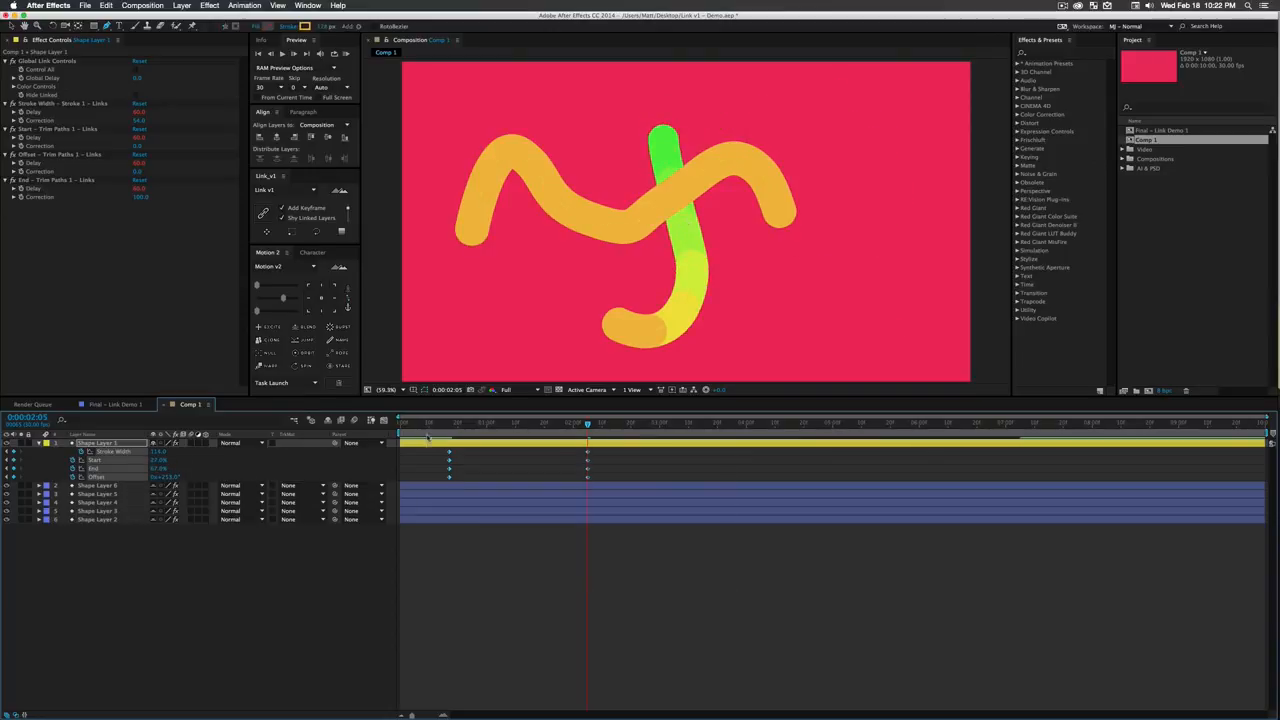
{"action": "left_click", "coordinate": [284, 298]}
{"action": "left_click", "coordinate": [229, 551]}
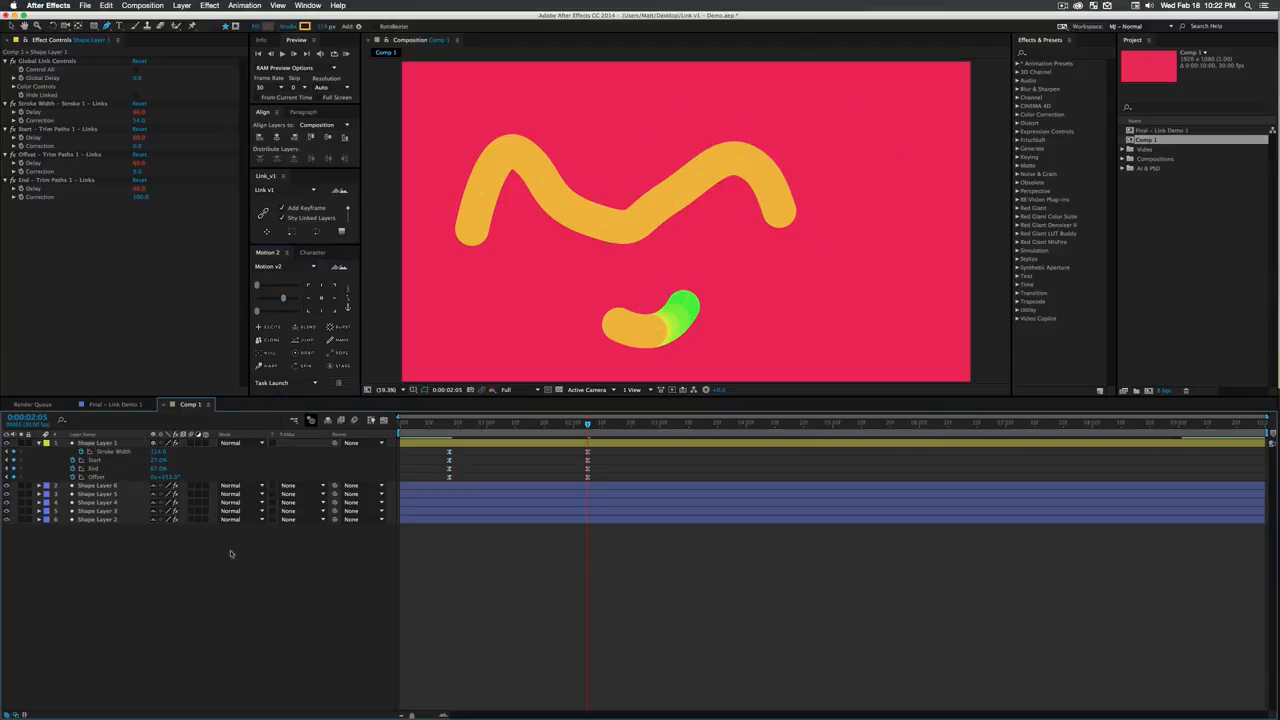
- Set Color Cycle Seed to 48, enable Control All with a Global Delay of 134, and preview the linked strokes
{"action": "left_click", "coordinate": [14, 87]}
{"action": "left_click_drag", "start_coordinate": [141, 104], "coordinate": [162, 108]}
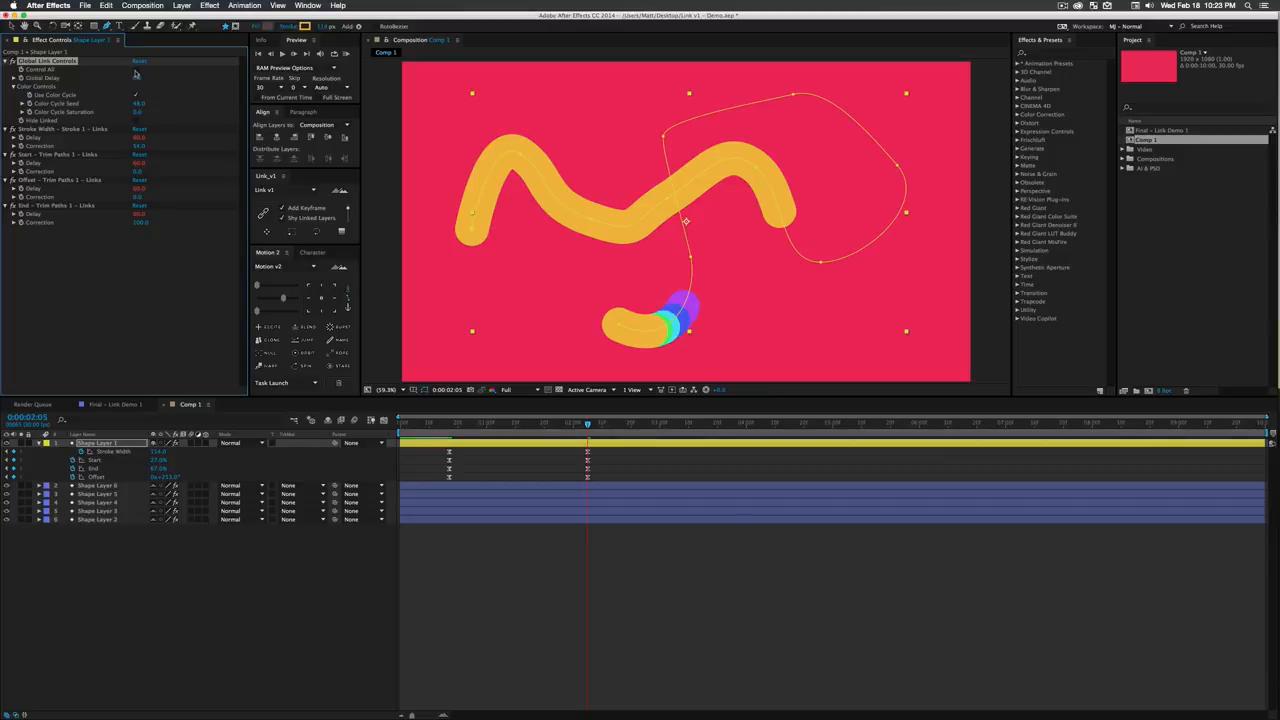
{"action": "left_click", "coordinate": [136, 70]}
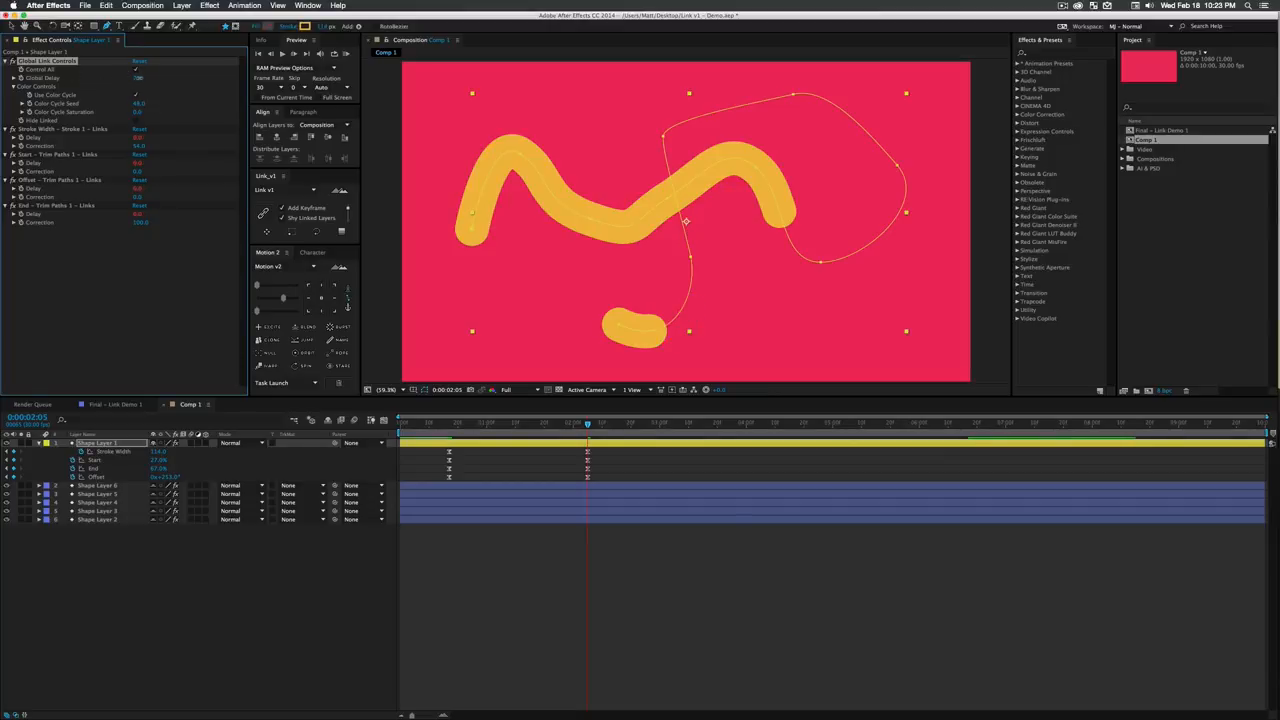
{"action": "left_click_drag", "start_coordinate": [147, 78], "coordinate": [207, 81]}
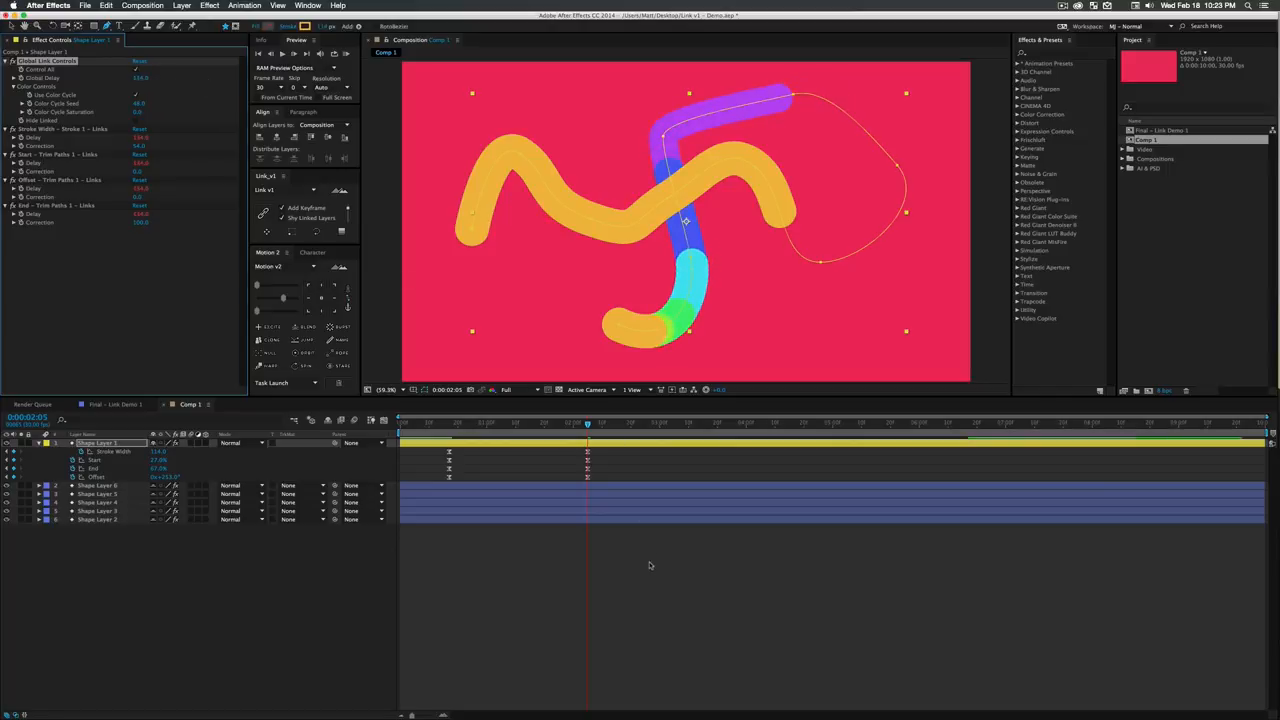
{"action": "left_click", "coordinate": [651, 566]}
{"action": "left_click", "coordinate": [445, 421]}
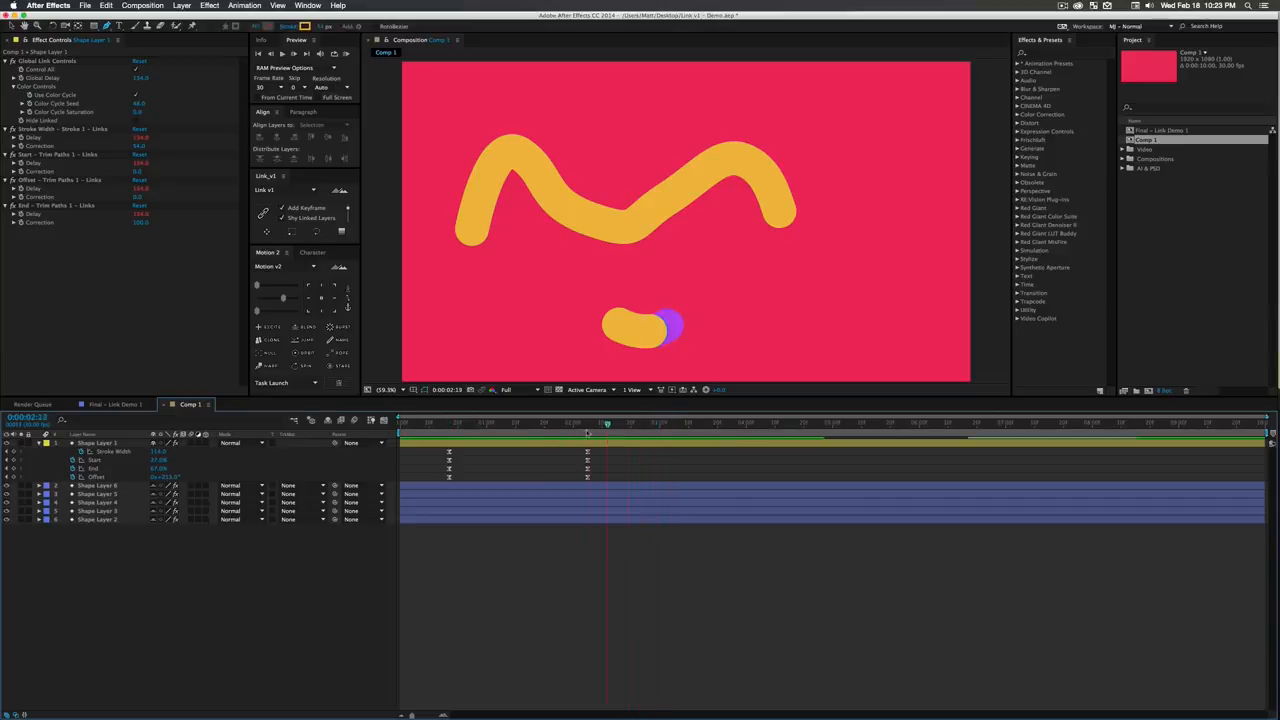
- At 0:00:01:09, stagger Shape Layers 6 through 2 progressively further down in equal steps beneath Shape Layer 1
{"action": "mouse_move", "coordinate": [512, 446]}
{"action": "left_mouse_down"}
{"action": "mouse_move", "coordinate": [532, 449]}
{"action": "mouse_move", "coordinate": [512, 450]}
{"action": "left_mouse_up"}
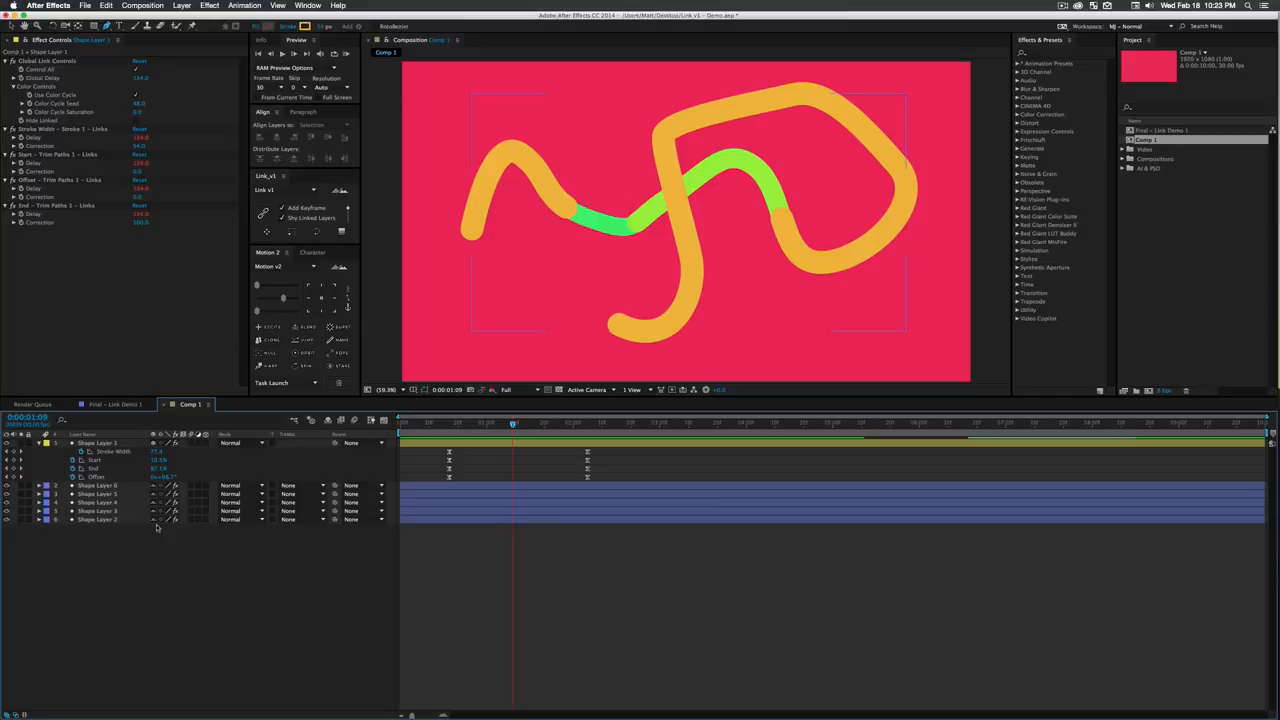
{"action": "left_click", "coordinate": [98, 485]}
{"action": "left_click", "coordinate": [113, 519], "text": "shift"}
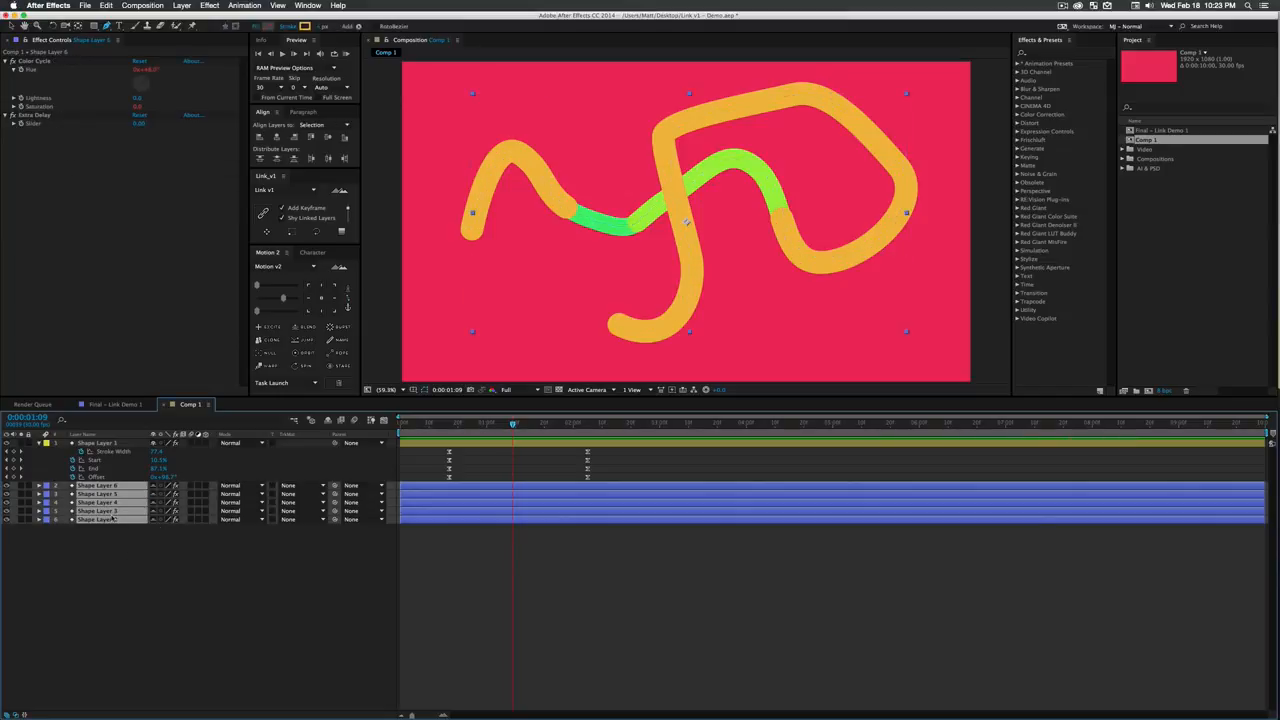
{"action": "key", "text": "shift+Down"}
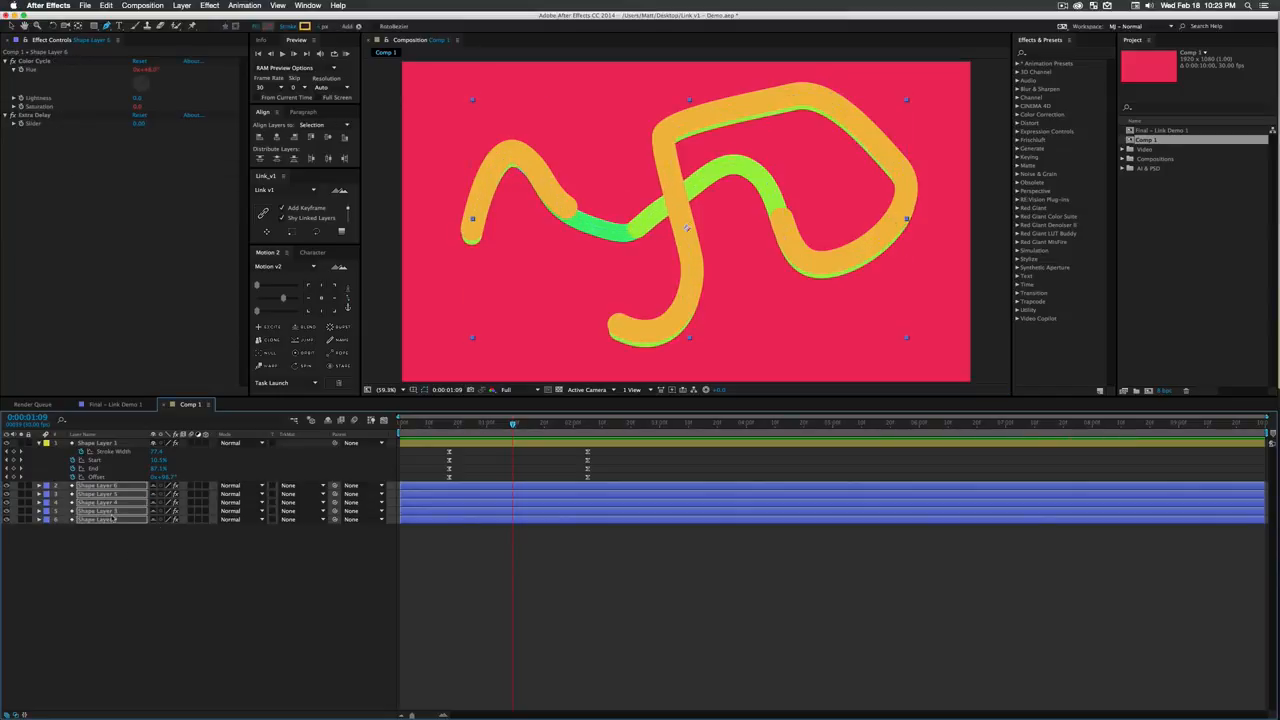
{"action": "key", "text": "shift+Down"}
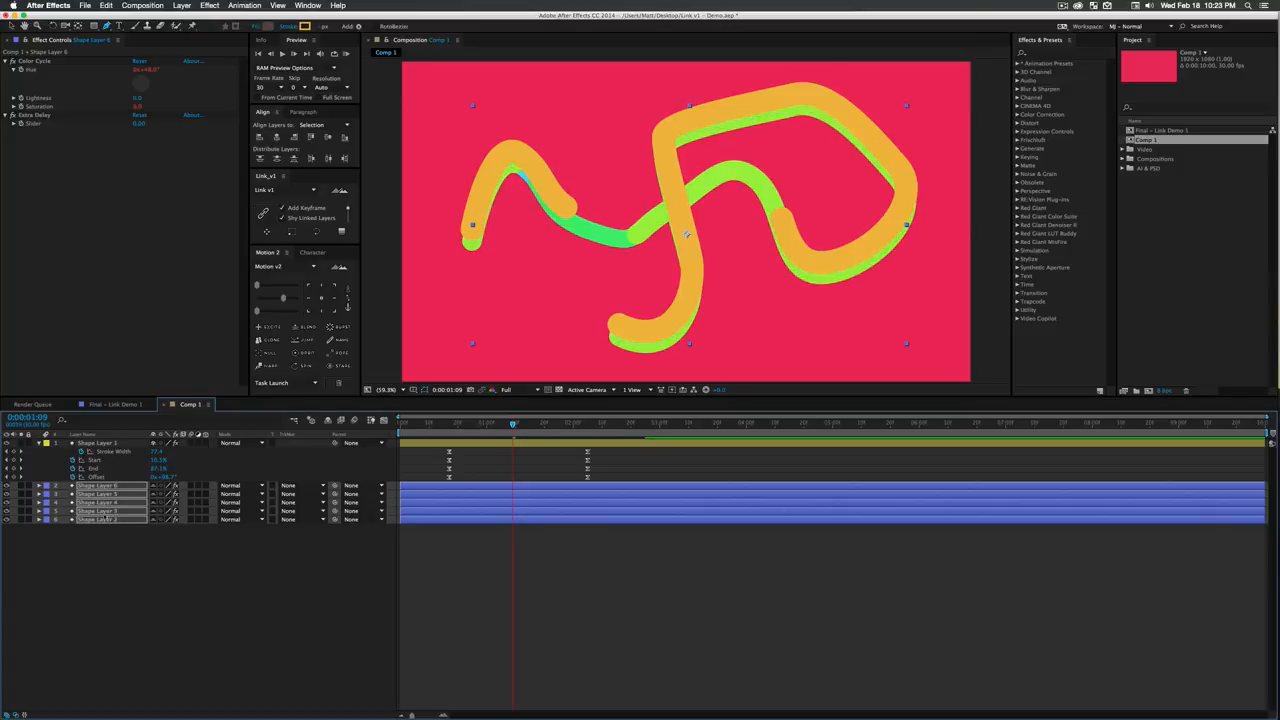
{"action": "key", "text": "shift+Down"}
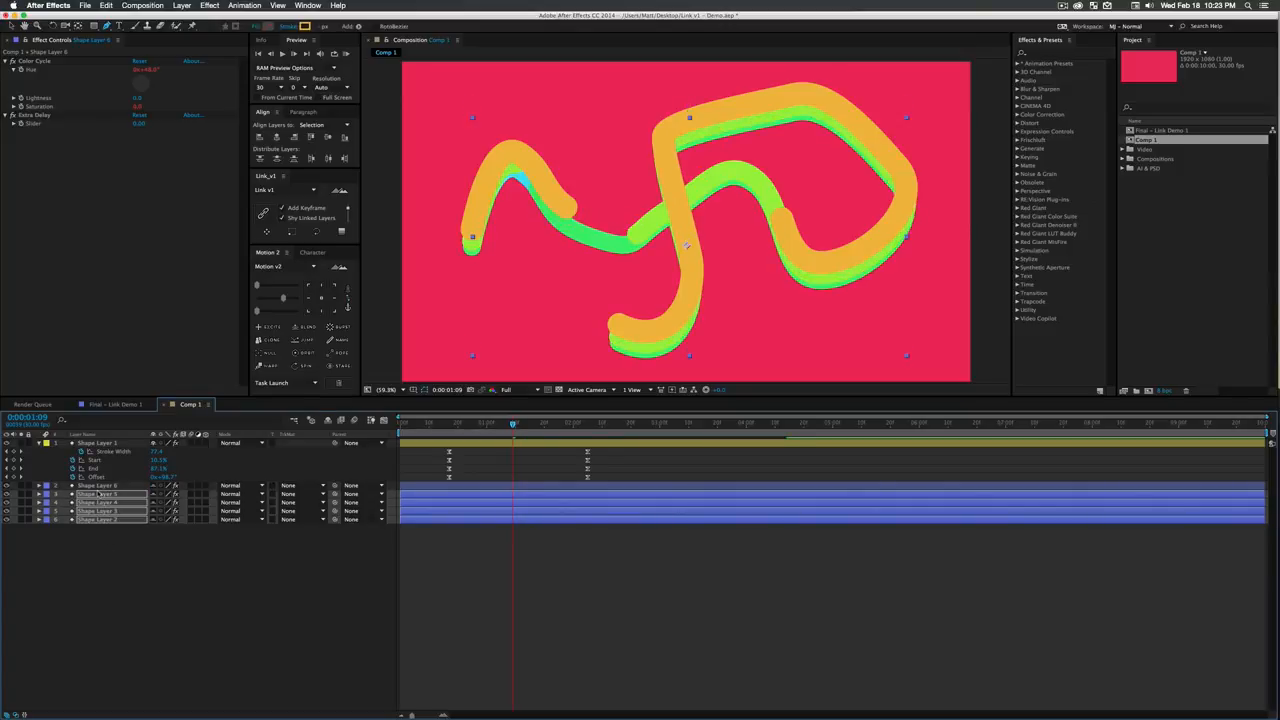
{"action": "key", "text": "shift+Down"}
{"action": "left_click_drag", "start_coordinate": [91, 564], "coordinate": [91, 503]}
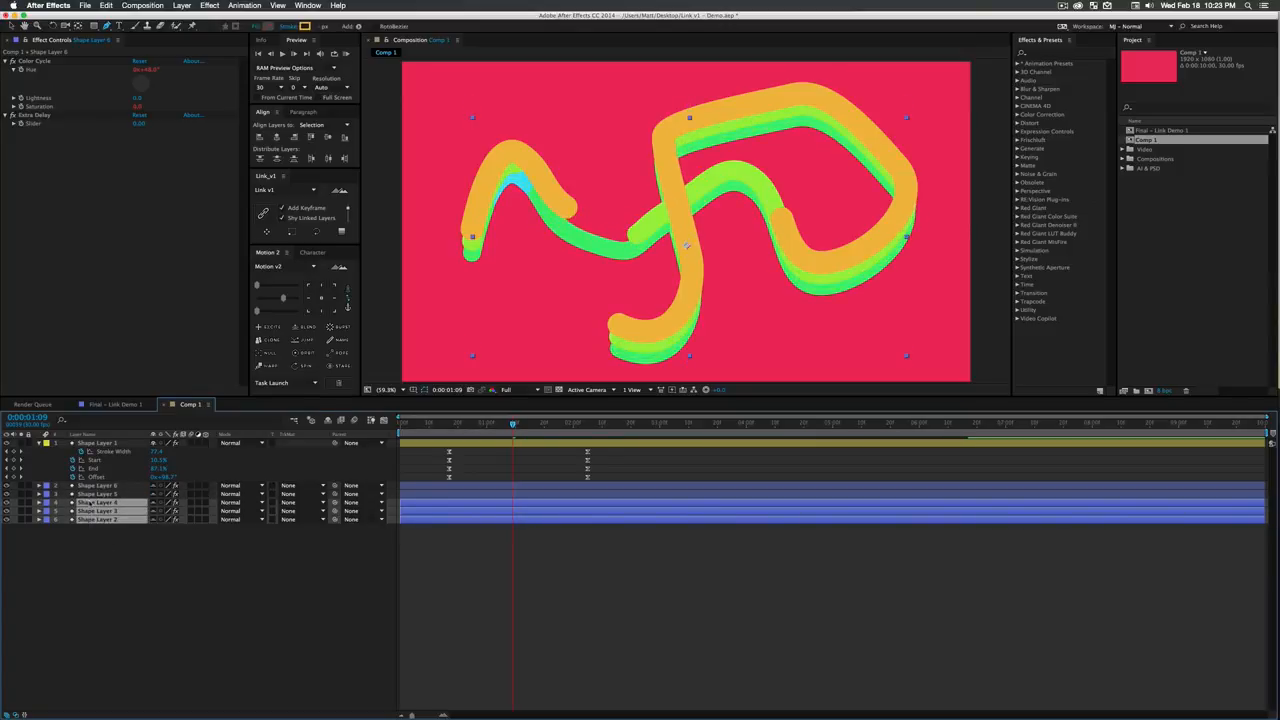
{"action": "key", "text": "shift+Down"}
{"action": "left_click_drag", "start_coordinate": [135, 556], "coordinate": [106, 510]}
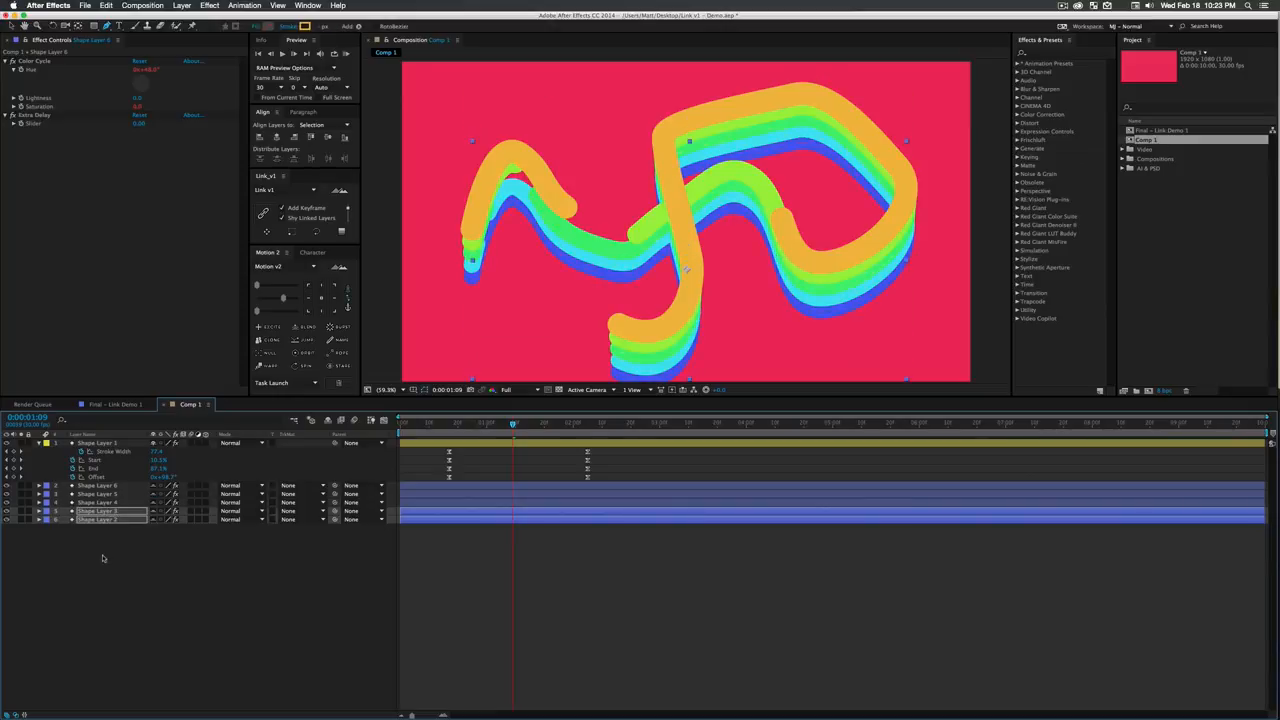
{"action": "left_click_drag", "start_coordinate": [102, 558], "coordinate": [98, 527]}
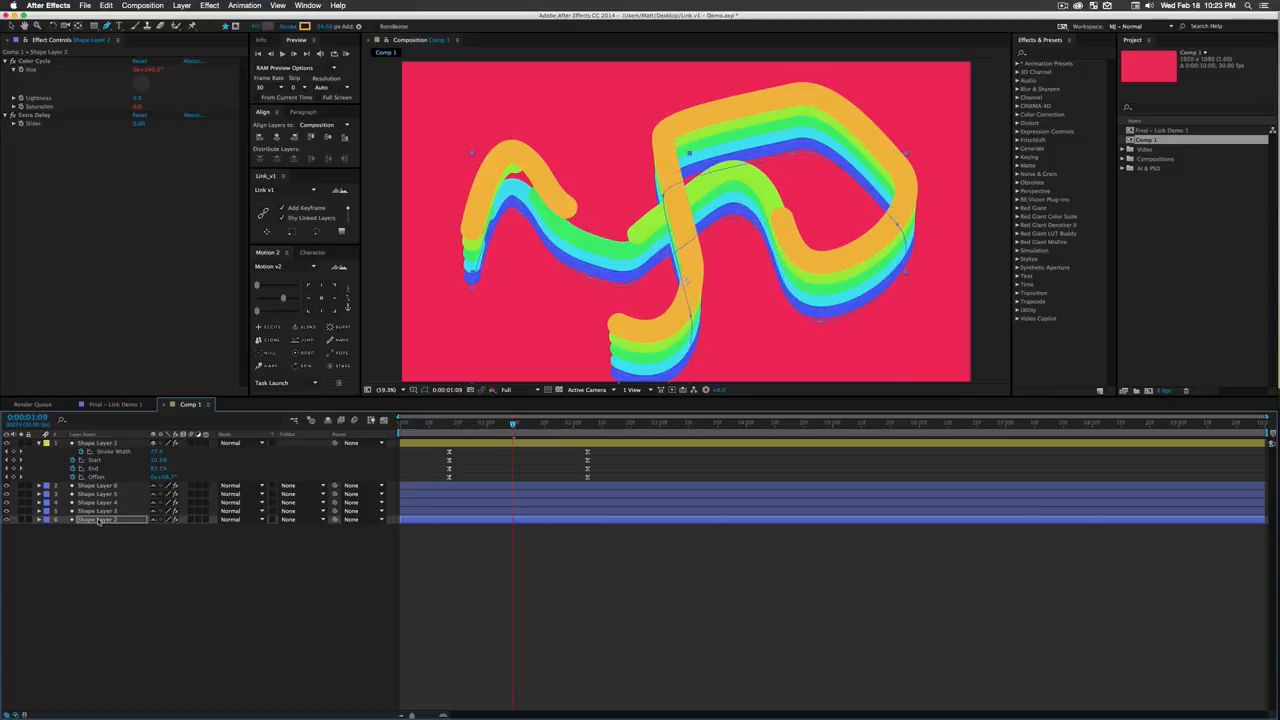
{"action": "left_click", "coordinate": [158, 597]}
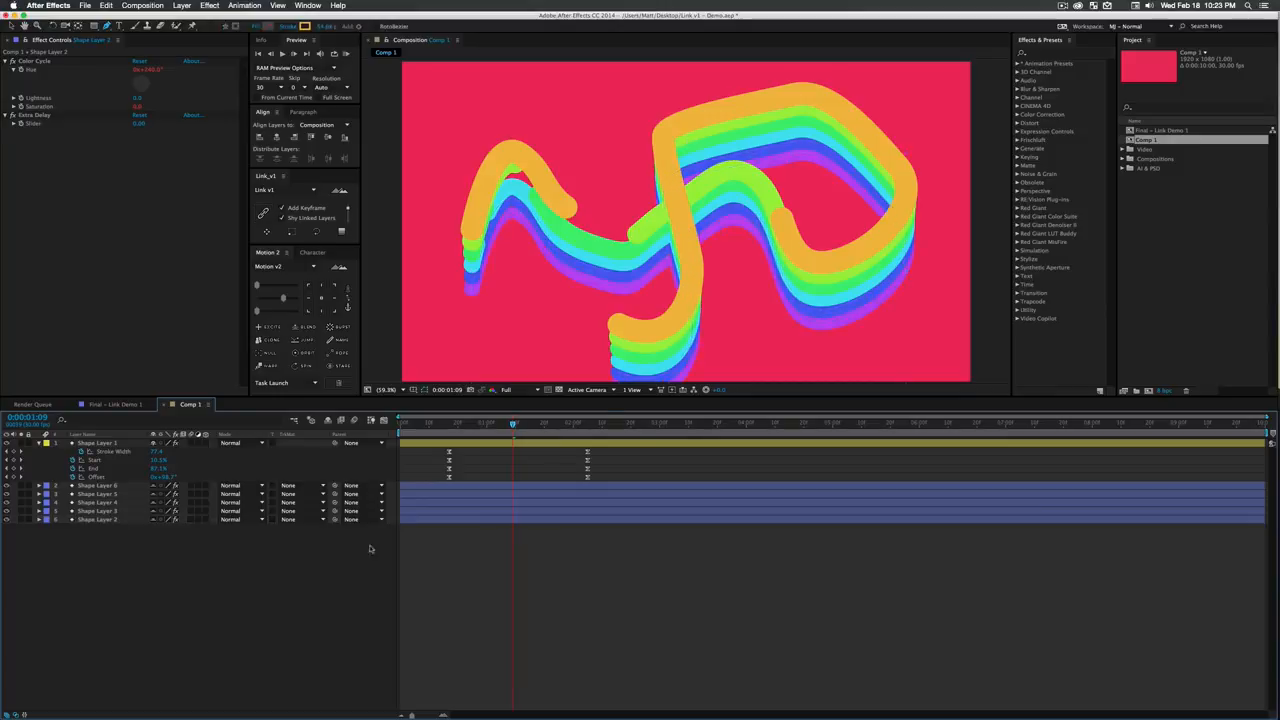
- Preview the staggered stroke animation from the start of the composition
{"action": "left_click", "coordinate": [444, 427]}
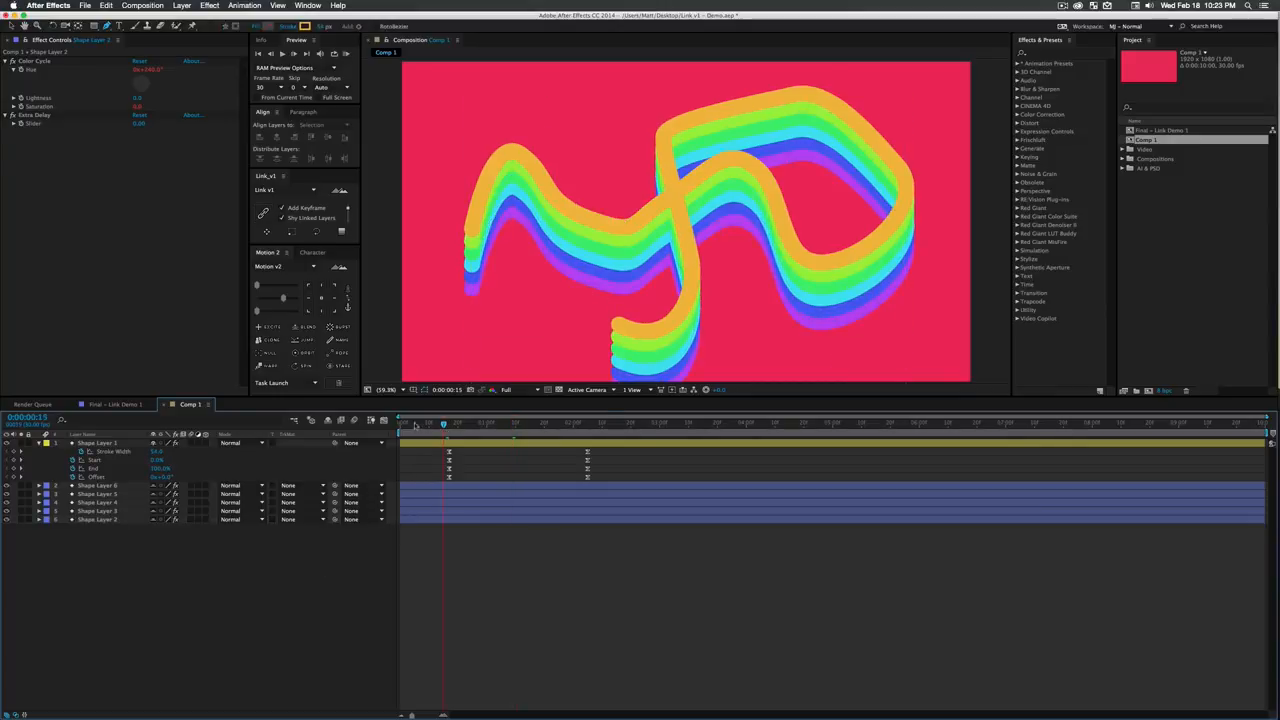
{"action": "key", "text": "Home"}
{"action": "key", "text": "space"}
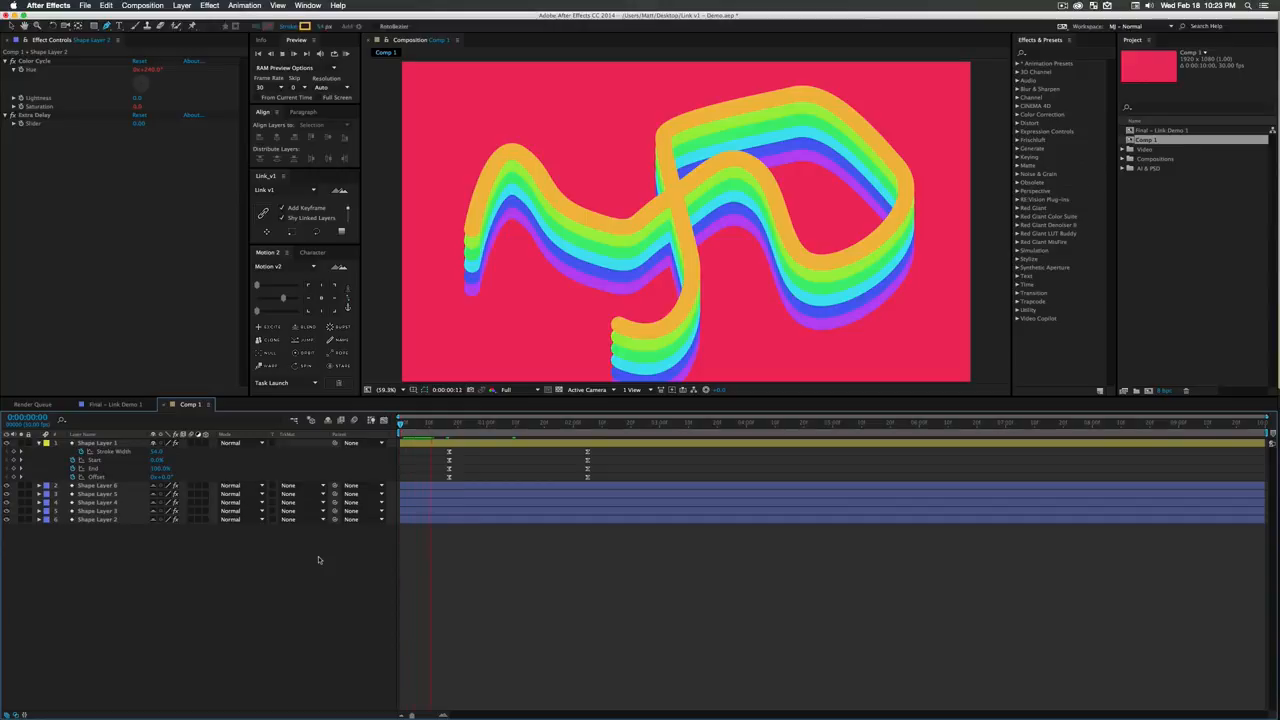
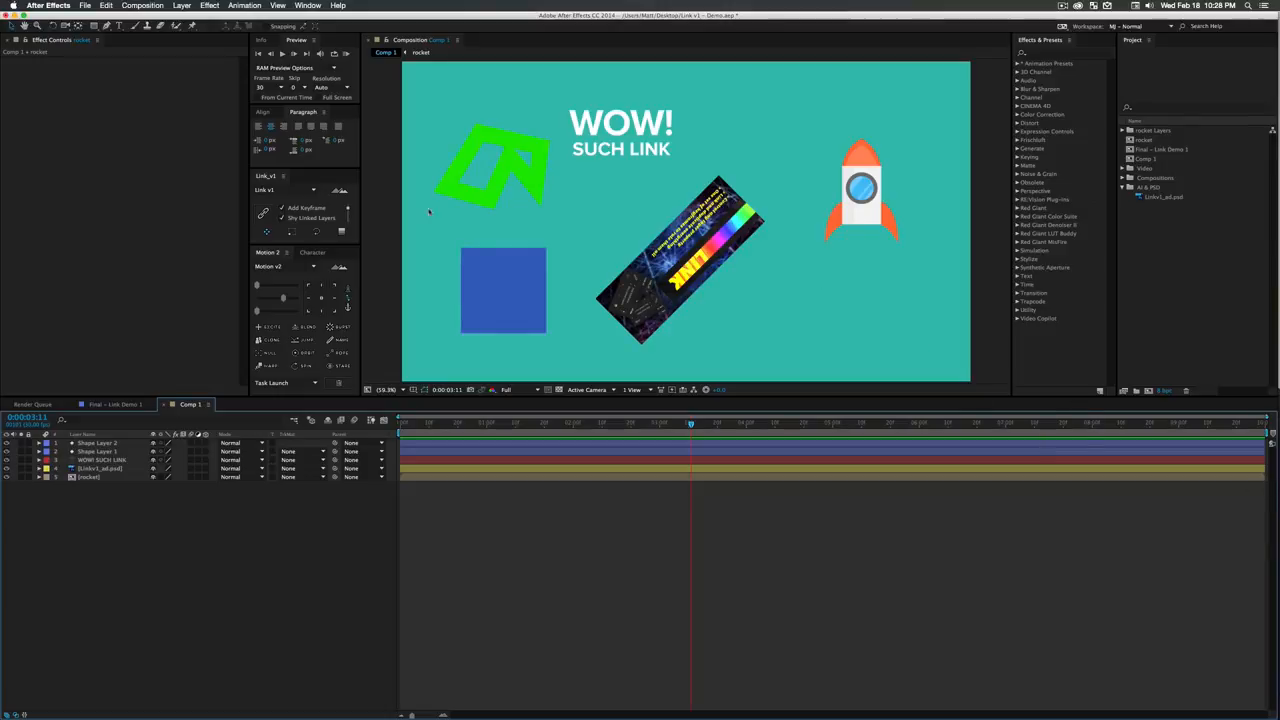
{"action": "left_click", "coordinate": [100, 468]}
{"action": "left_click", "coordinate": [100, 459]}
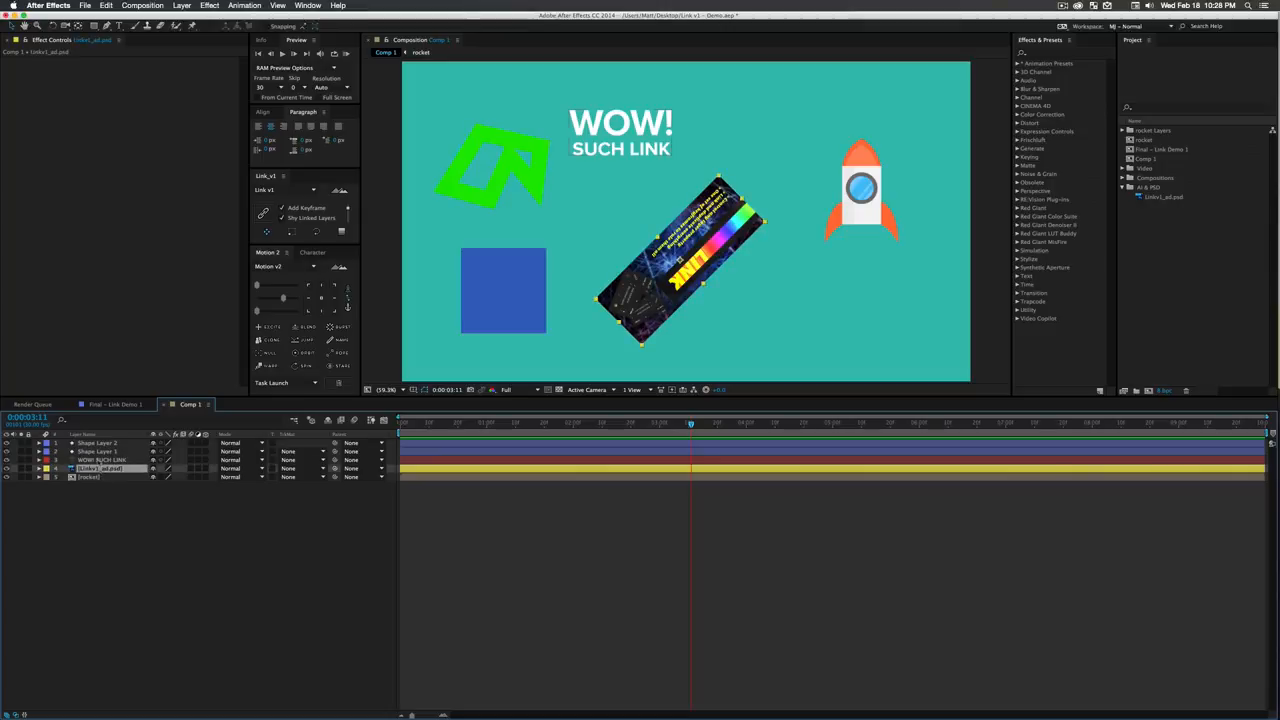
{"action": "left_click", "coordinate": [97, 443]}
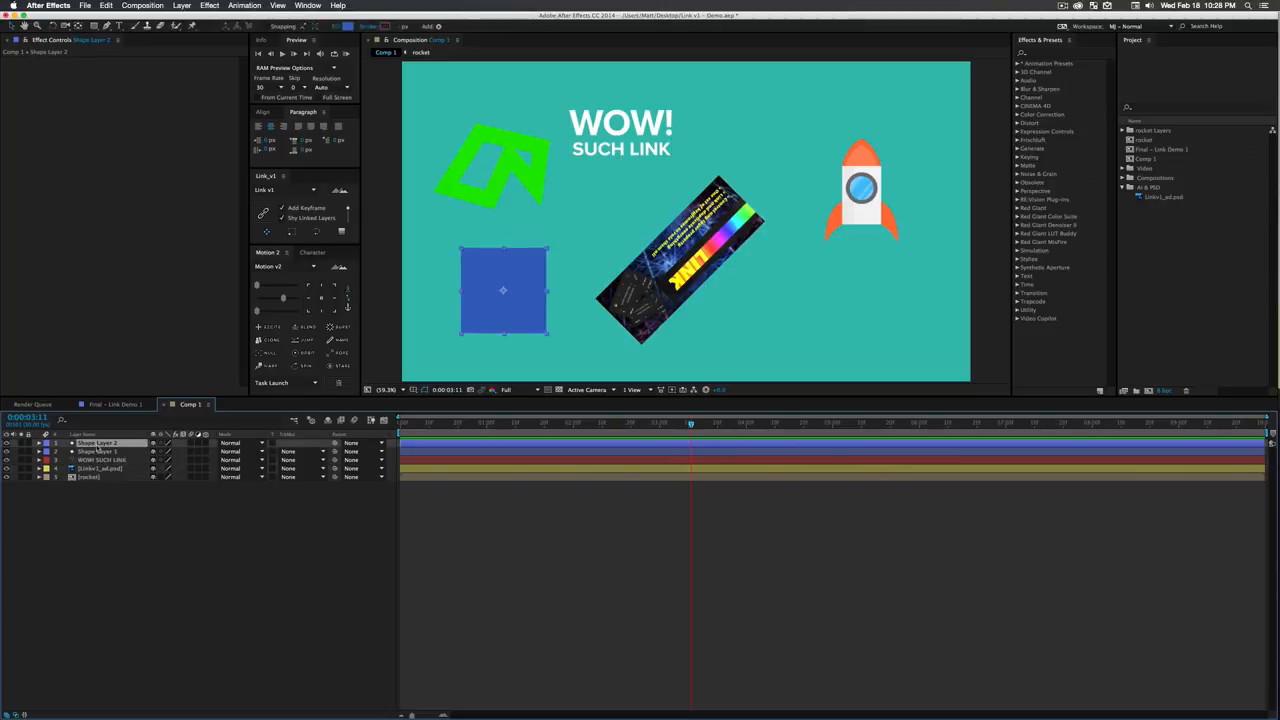
{"action": "left_click", "coordinate": [172, 528]}
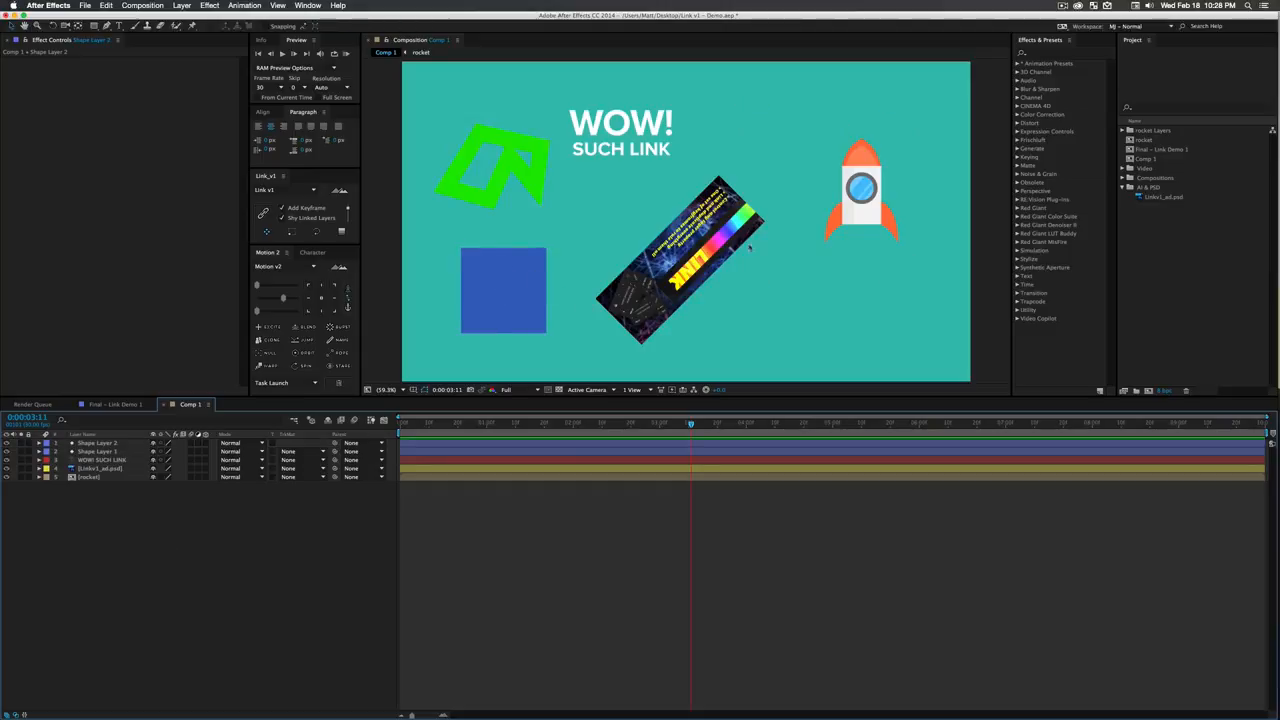
{"action": "left_click", "coordinate": [507, 296]}
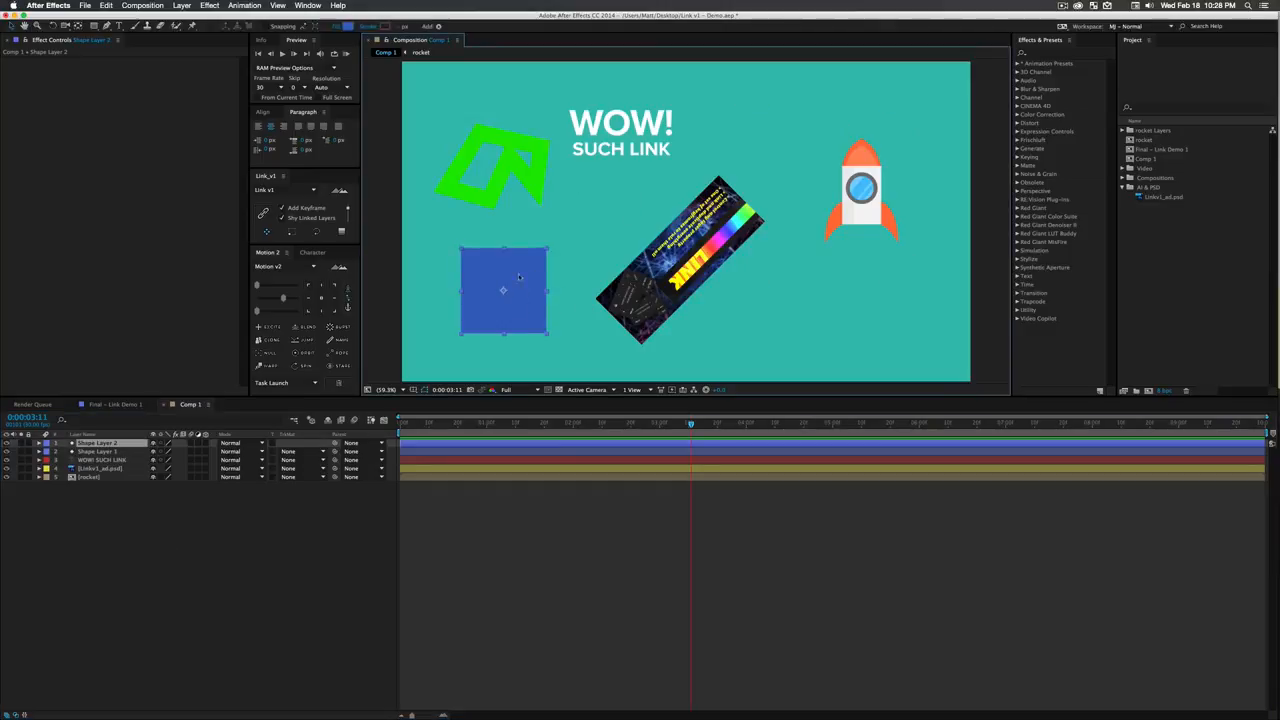
{"action": "left_click", "coordinate": [101, 529]}
- Link Shape Layer 1, the WOW! SUCH LINK text, Linkv1_ad.psd and rocket to Shape Layer 2's position, scale, rotation and opacity
{"action": "left_click", "coordinate": [88, 444]}
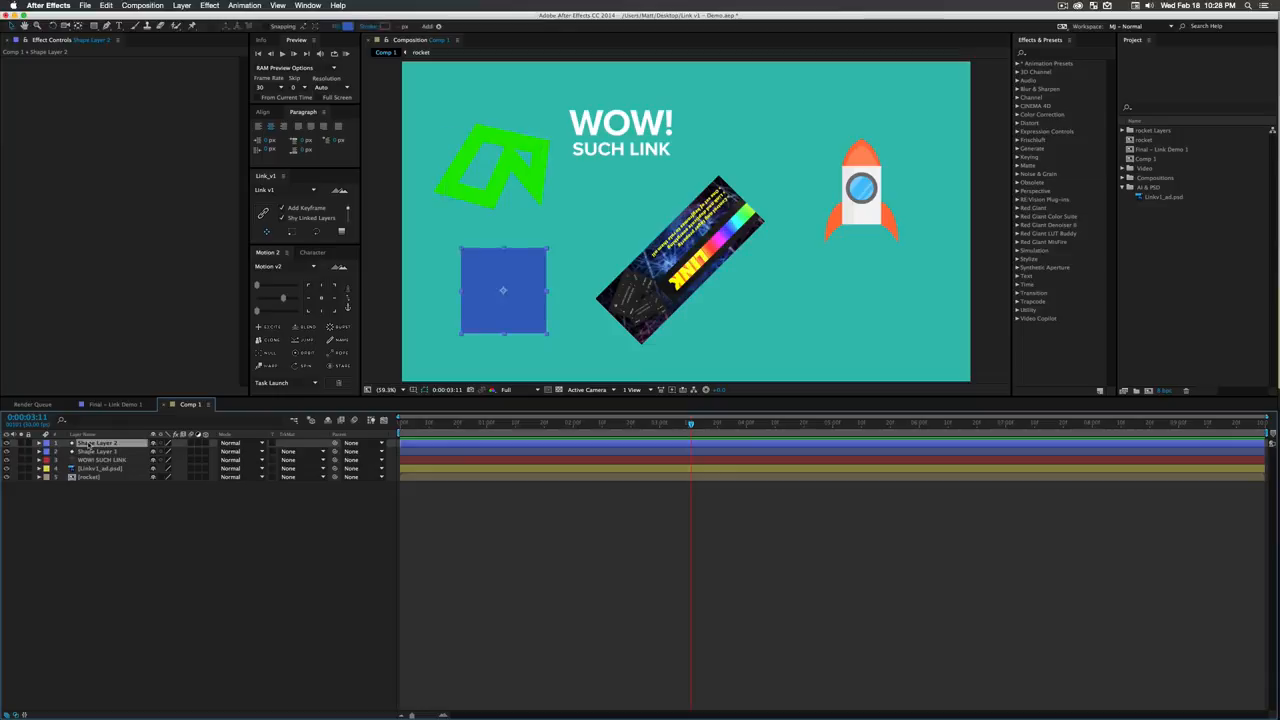
{"action": "left_click", "coordinate": [90, 477], "text": "shift"}
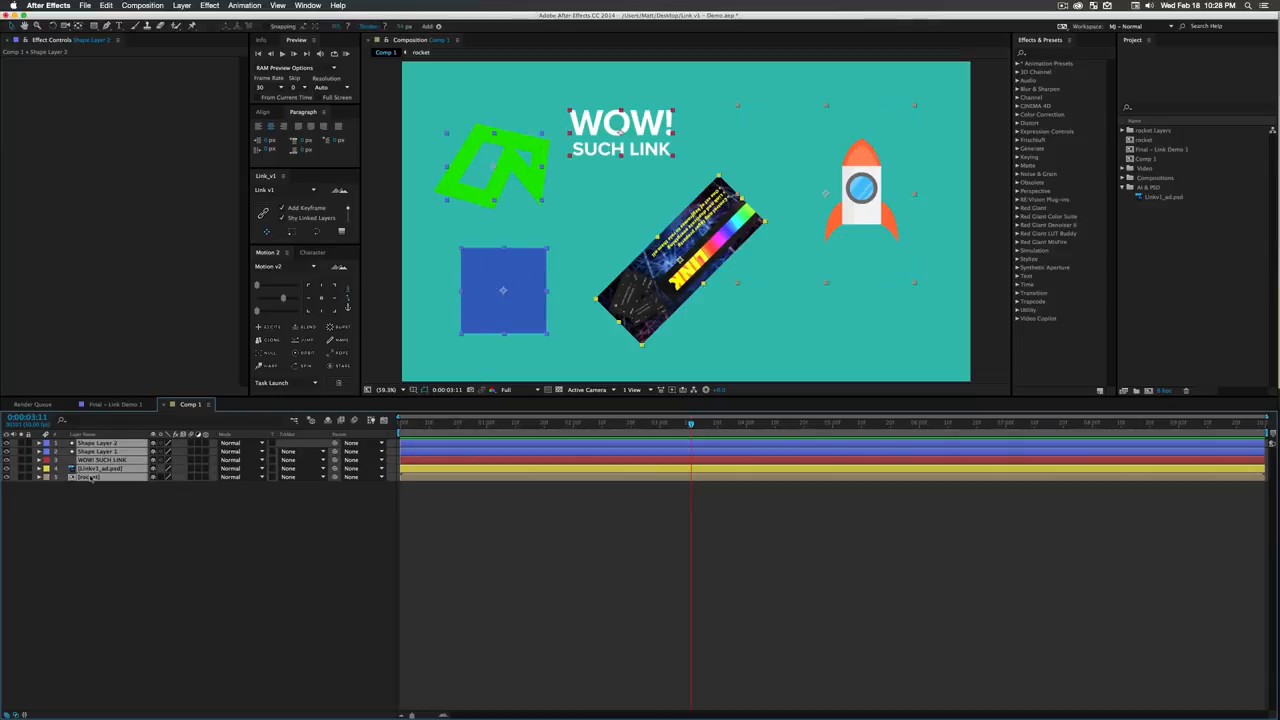
{"action": "left_click", "coordinate": [292, 233]}
{"action": "left_click", "coordinate": [295, 232]}
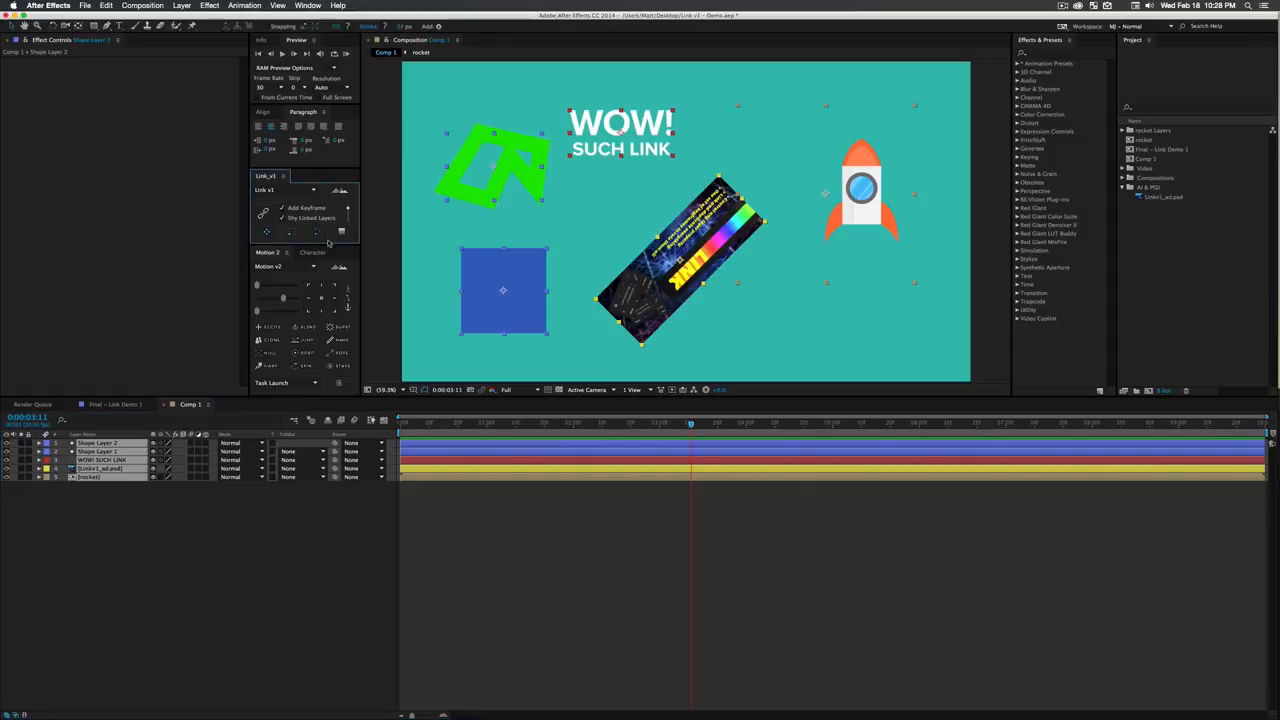
{"action": "left_click", "coordinate": [341, 232]}
{"action": "left_click", "coordinate": [263, 213]}
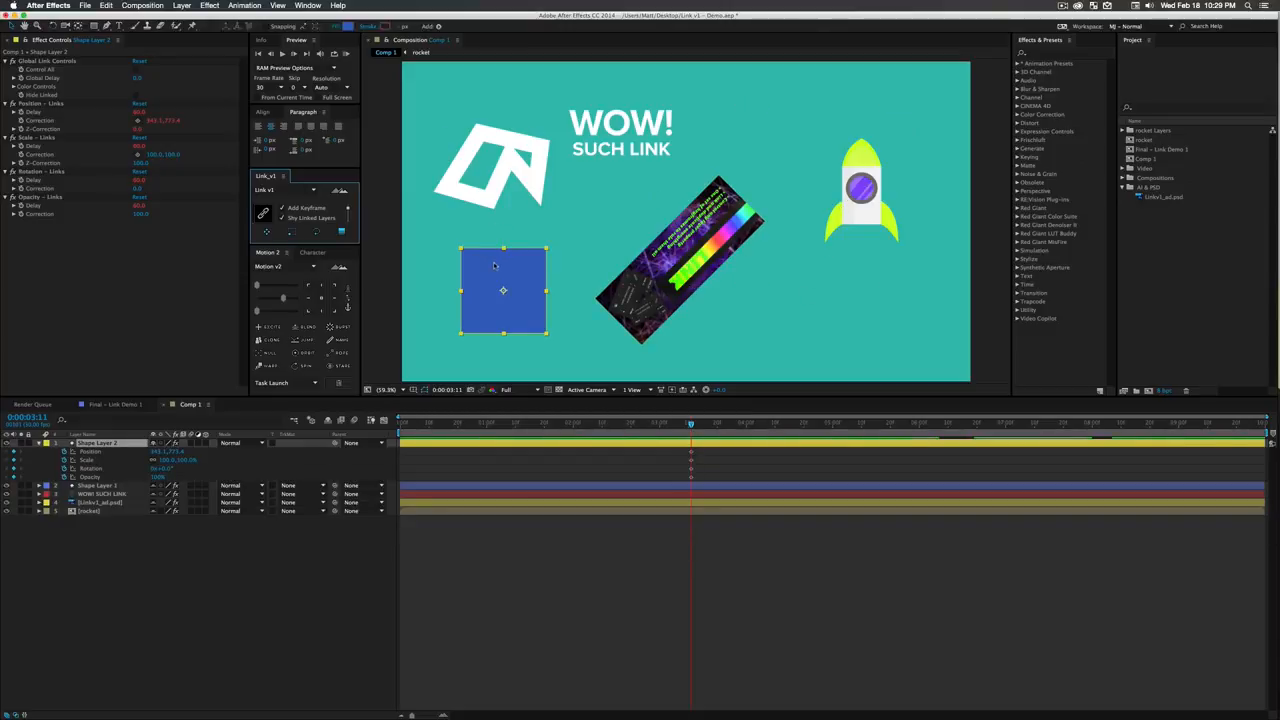
- Expand Color Controls in Shape Layer 2's Global Link Controls and turn off Use Color Cycle
{"action": "left_click", "coordinate": [168, 607]}
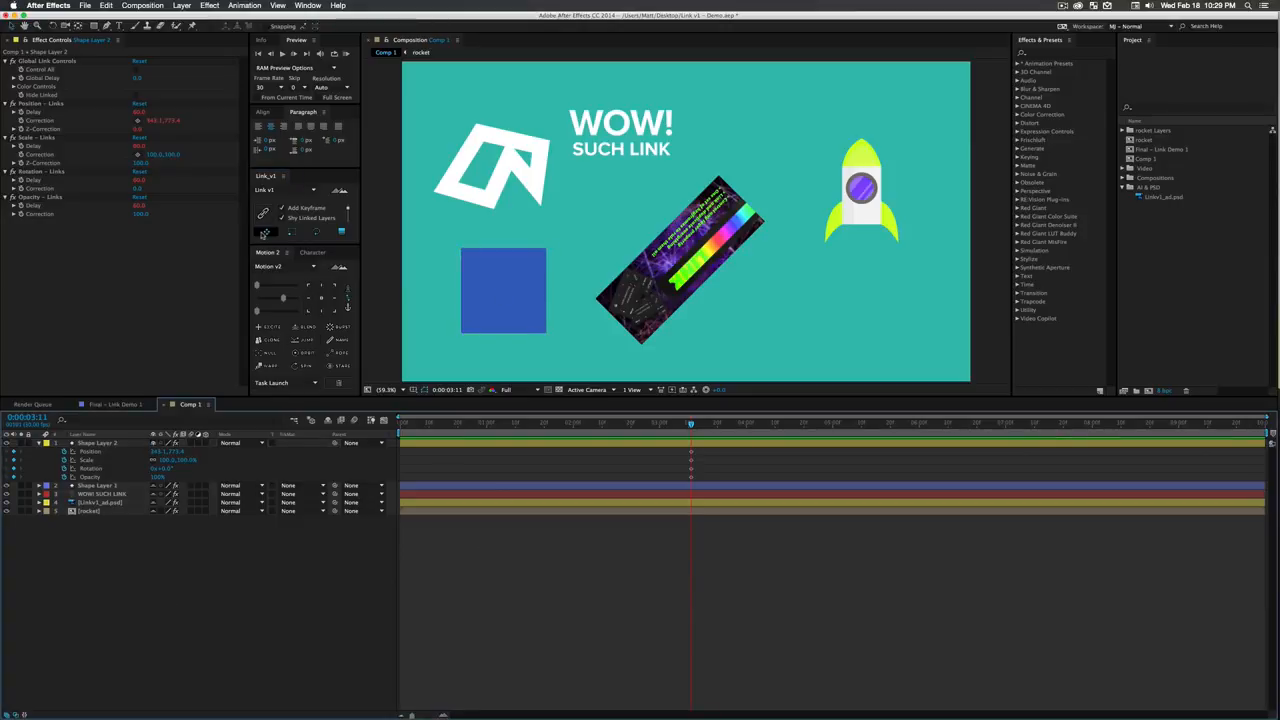
{"action": "left_click", "coordinate": [290, 232]}
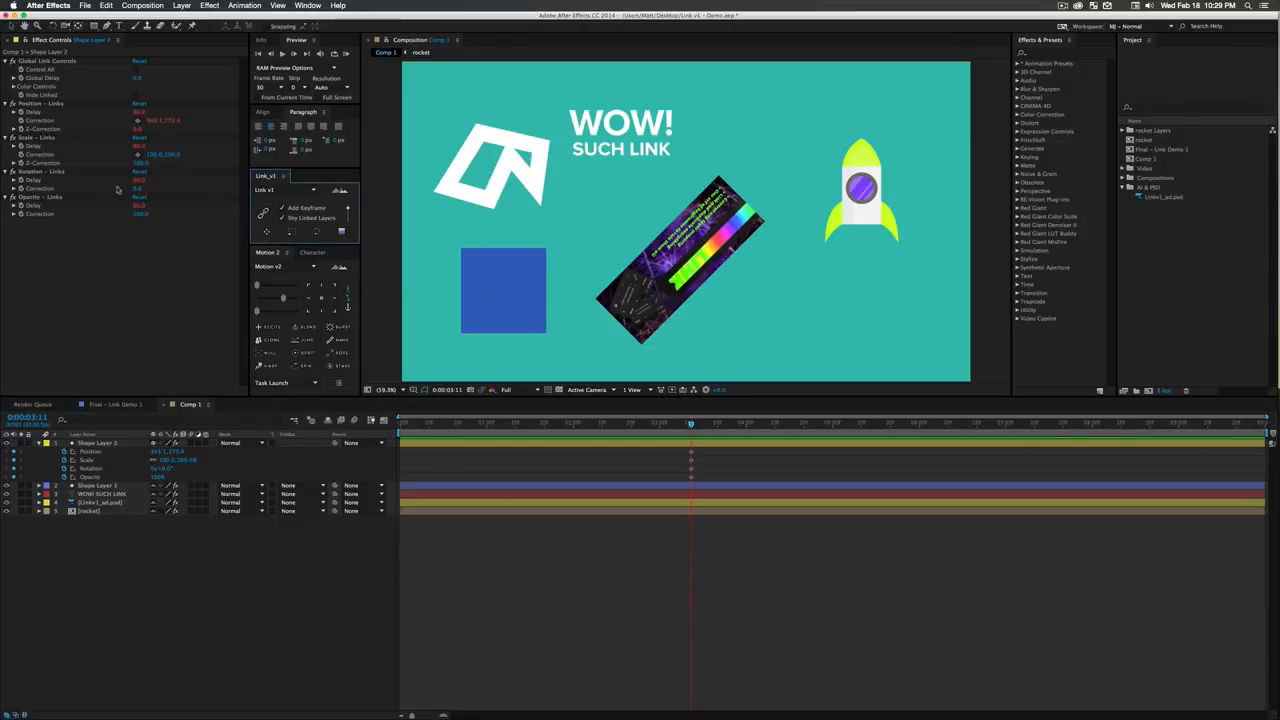
{"action": "left_click", "coordinate": [14, 86]}
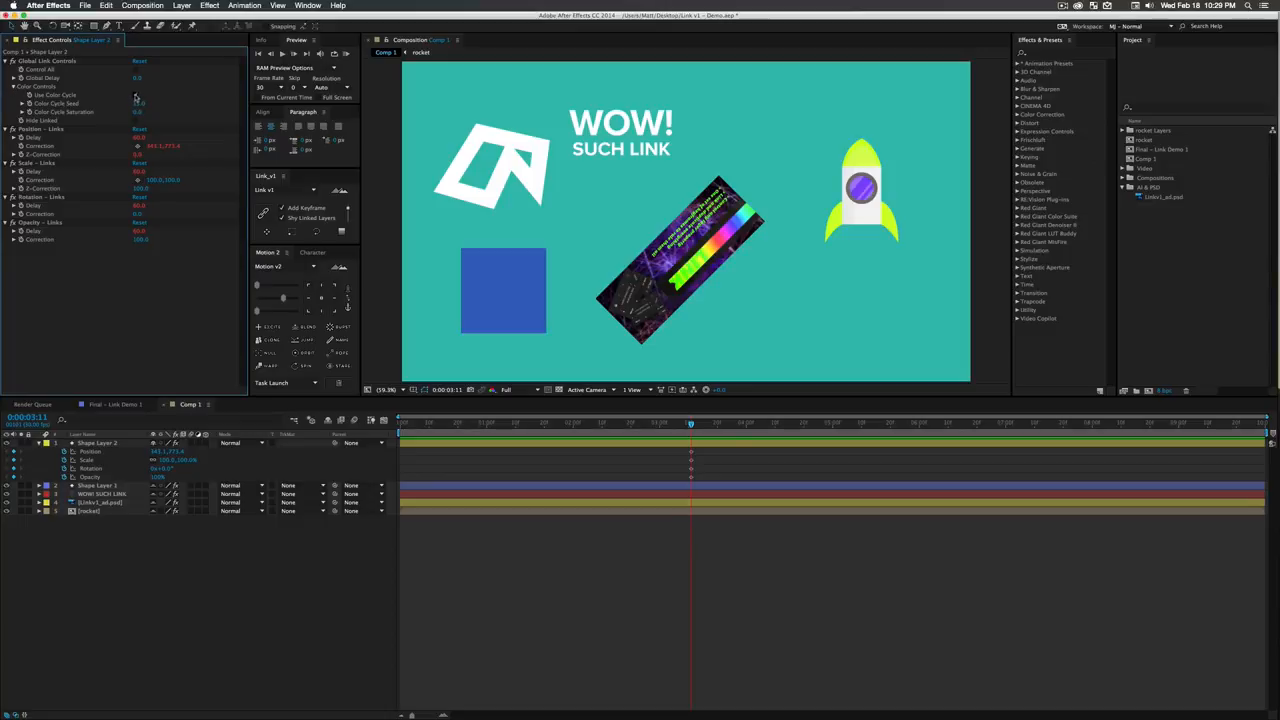
{"action": "left_click", "coordinate": [136, 96]}
{"action": "left_click", "coordinate": [136, 96]}
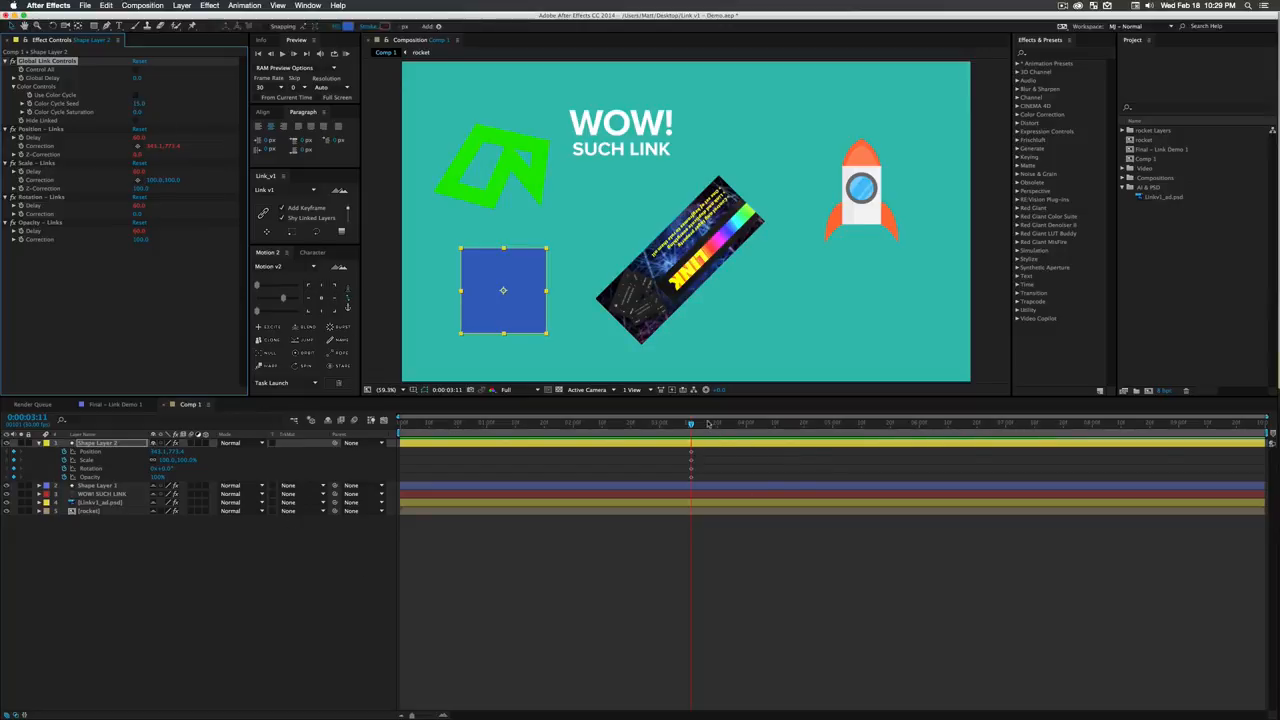
- Change the stroke colour of Shape Layer 1's logo to bright purple (D048F7)
{"action": "left_click_drag", "start_coordinate": [708, 424], "coordinate": [763, 424]}
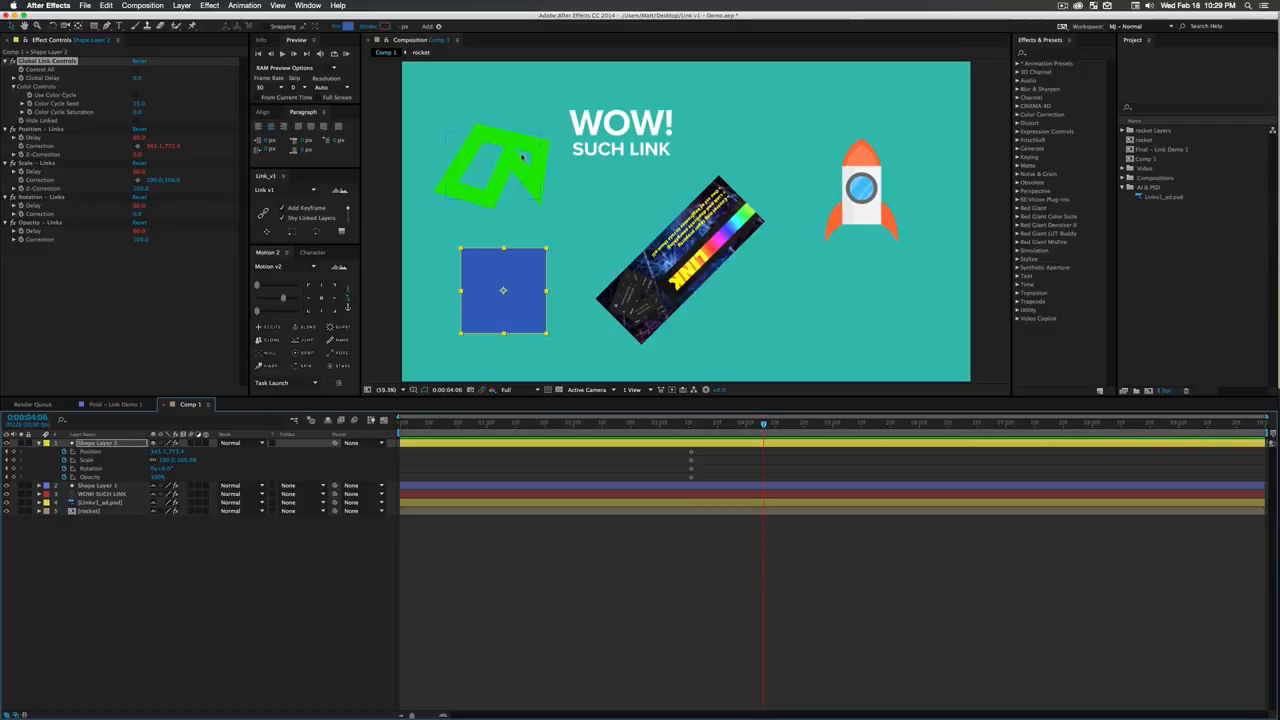
{"action": "left_click", "coordinate": [521, 157]}
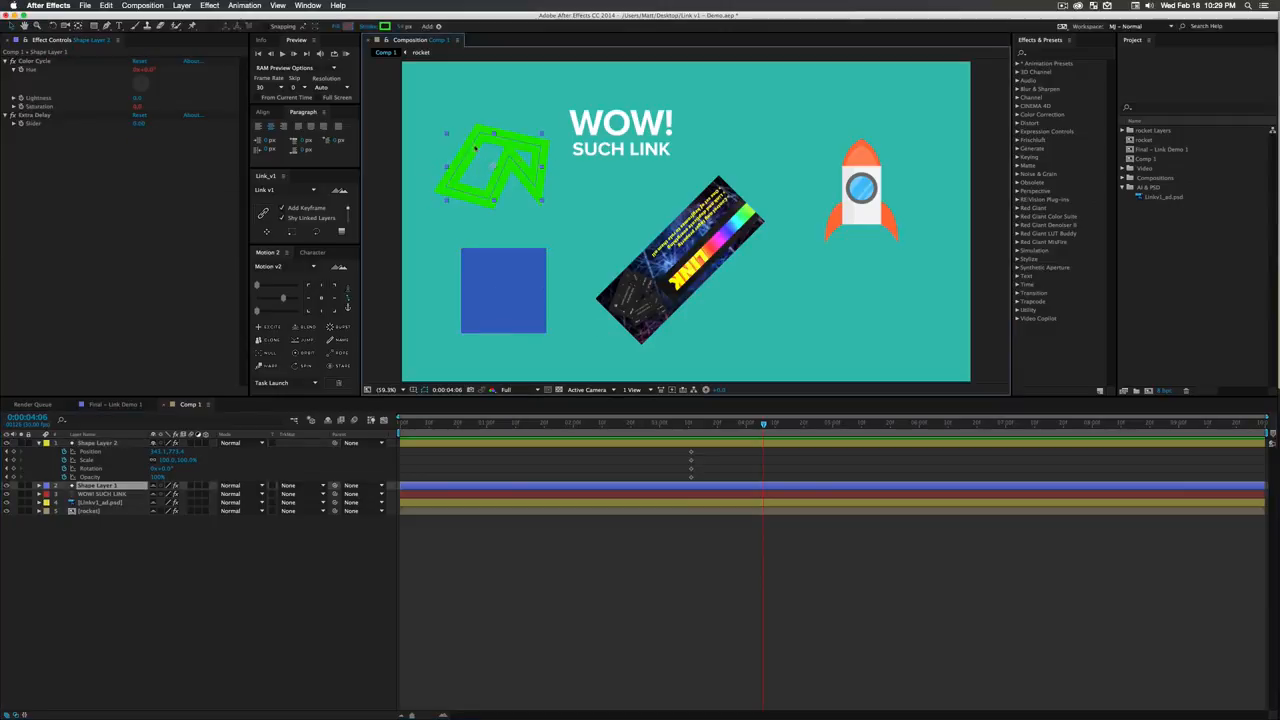
{"action": "left_click", "coordinate": [385, 26]}
{"action": "left_click_drag", "start_coordinate": [151, 143], "coordinate": [150, 103]}
{"action": "left_click", "coordinate": [99, 81]}
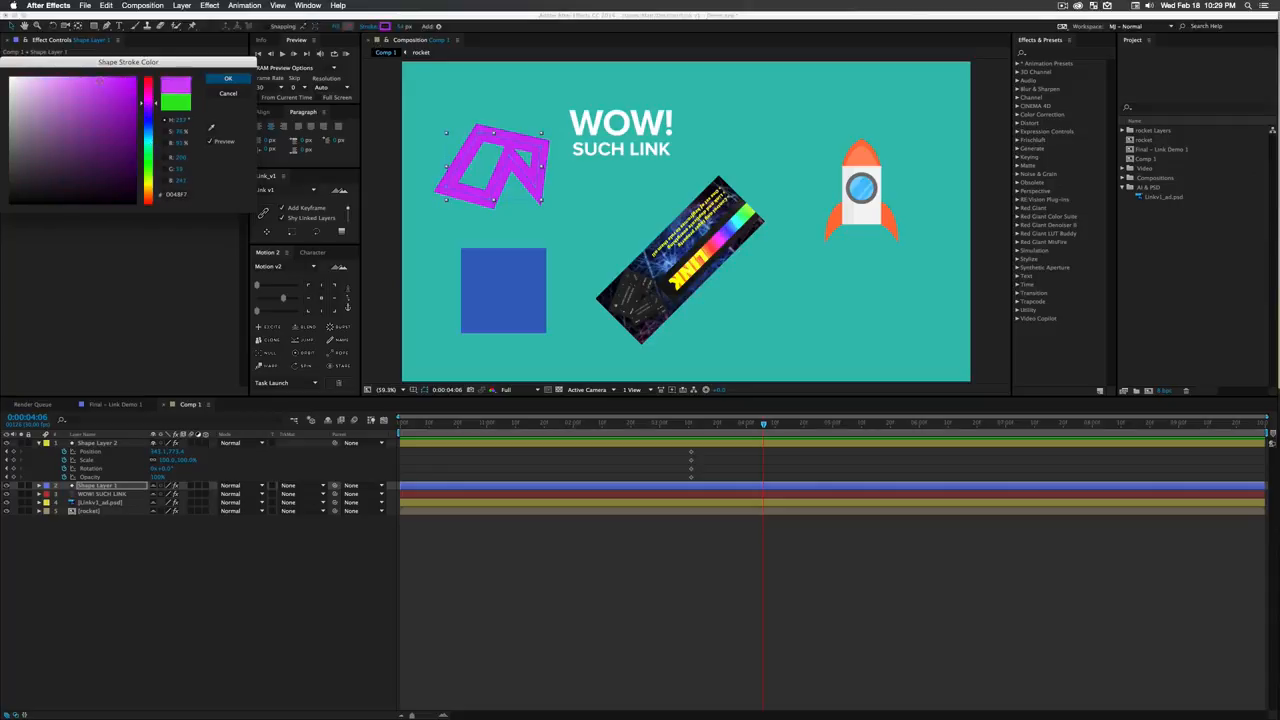
{"action": "left_click", "coordinate": [228, 78]}
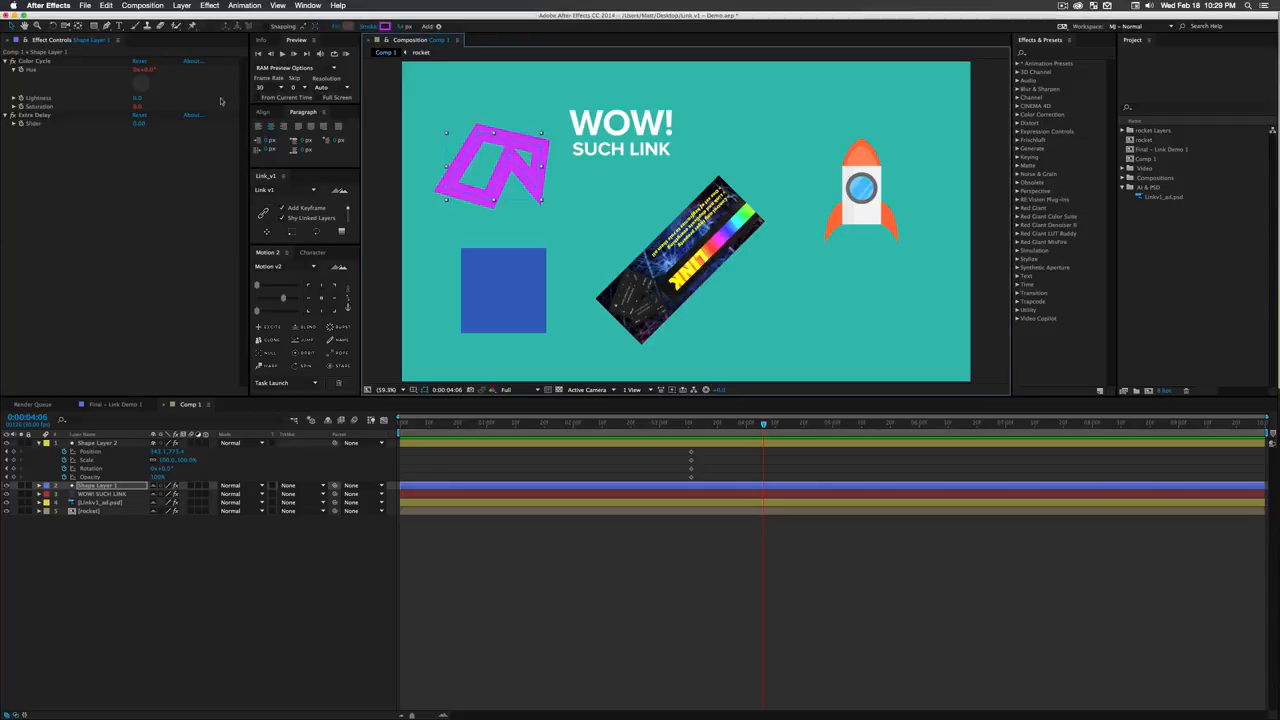
- Turn Use Color Cycle back on for Shape Layer 2 and change its square's fill to bright green
{"action": "left_click", "coordinate": [100, 443]}
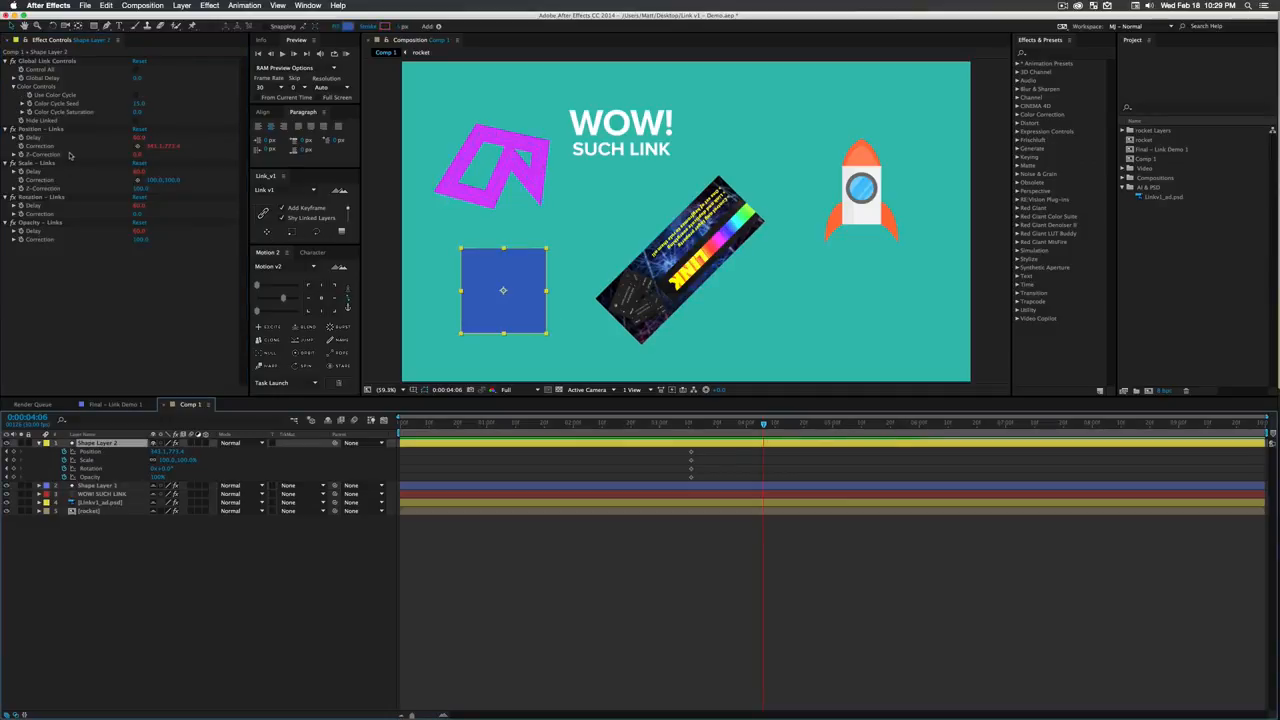
{"action": "left_click", "coordinate": [136, 95]}
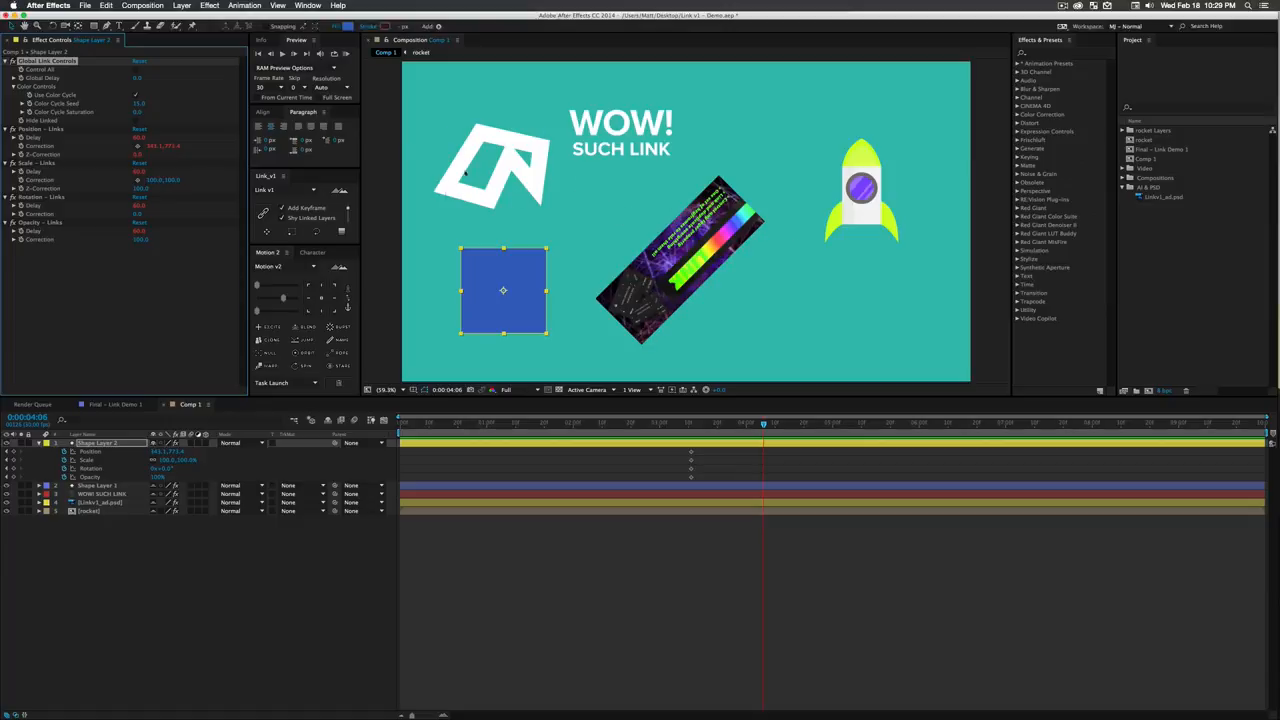
{"action": "left_click", "coordinate": [347, 26]}
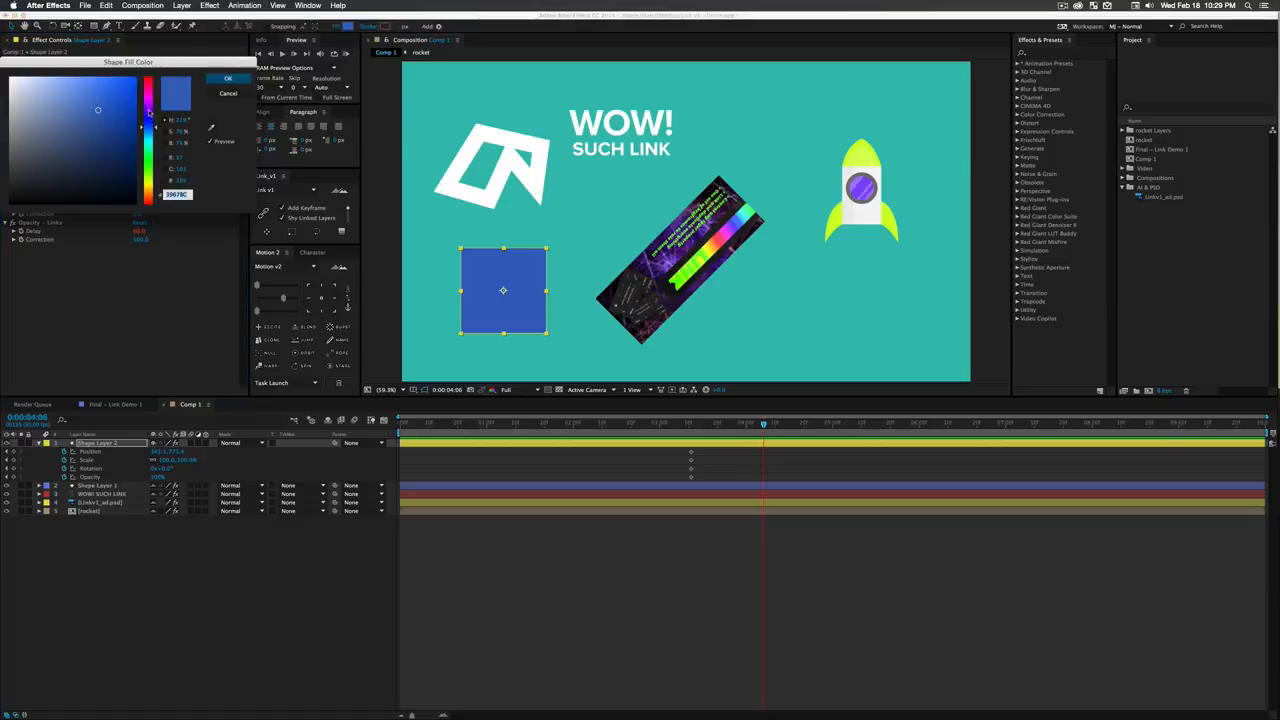
{"action": "mouse_move", "coordinate": [149, 113]}
{"action": "left_mouse_down"}
{"action": "mouse_move", "coordinate": [148, 96]}
{"action": "mouse_move", "coordinate": [128, 96]}
{"action": "mouse_move", "coordinate": [117, 132]}
{"action": "left_mouse_up"}
{"action": "left_click", "coordinate": [149, 167]}
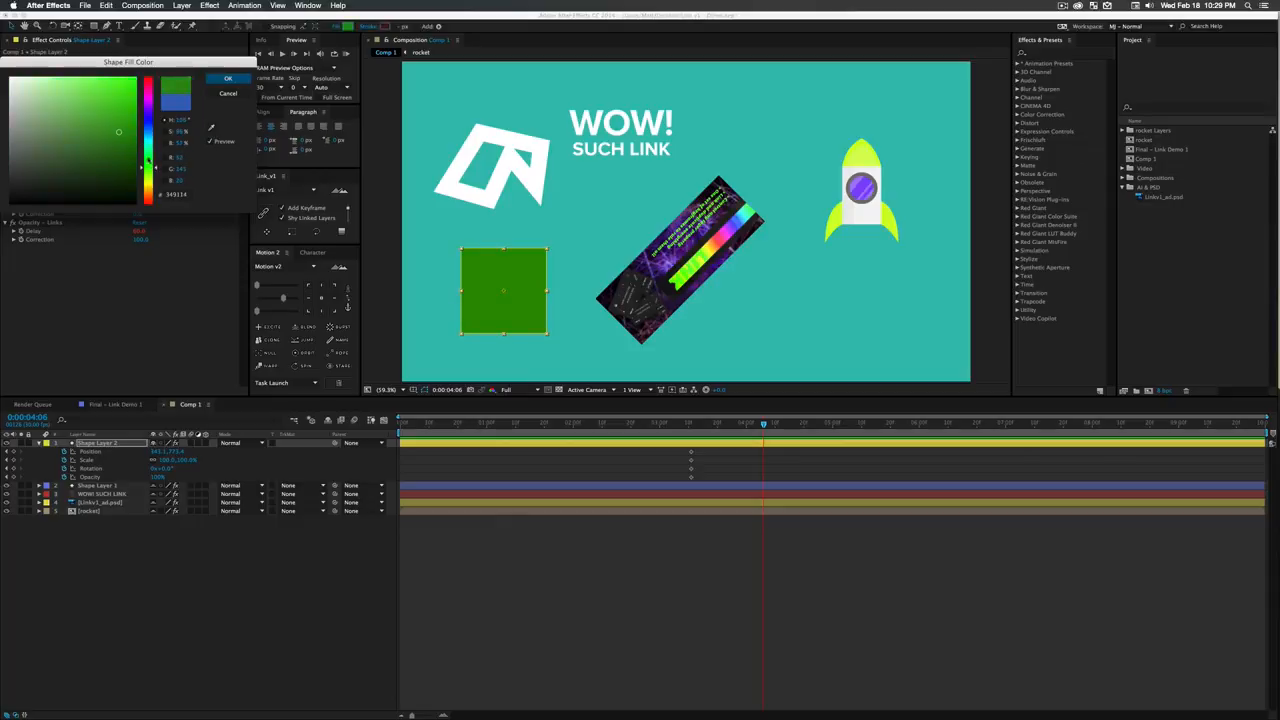
{"action": "left_click", "coordinate": [106, 91]}
{"action": "left_click", "coordinate": [226, 79]}
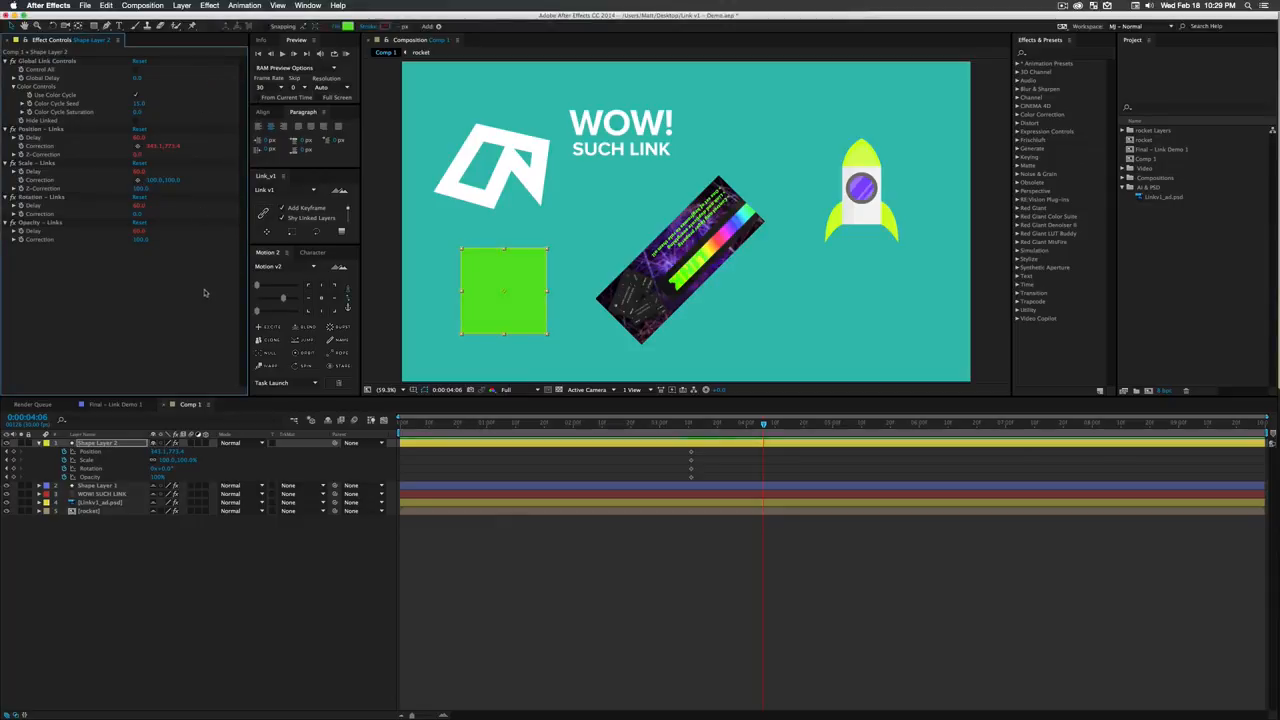
- Give Shape Layer 1's logo a solid green fill inside its stroke
{"action": "left_click", "coordinate": [468, 160]}
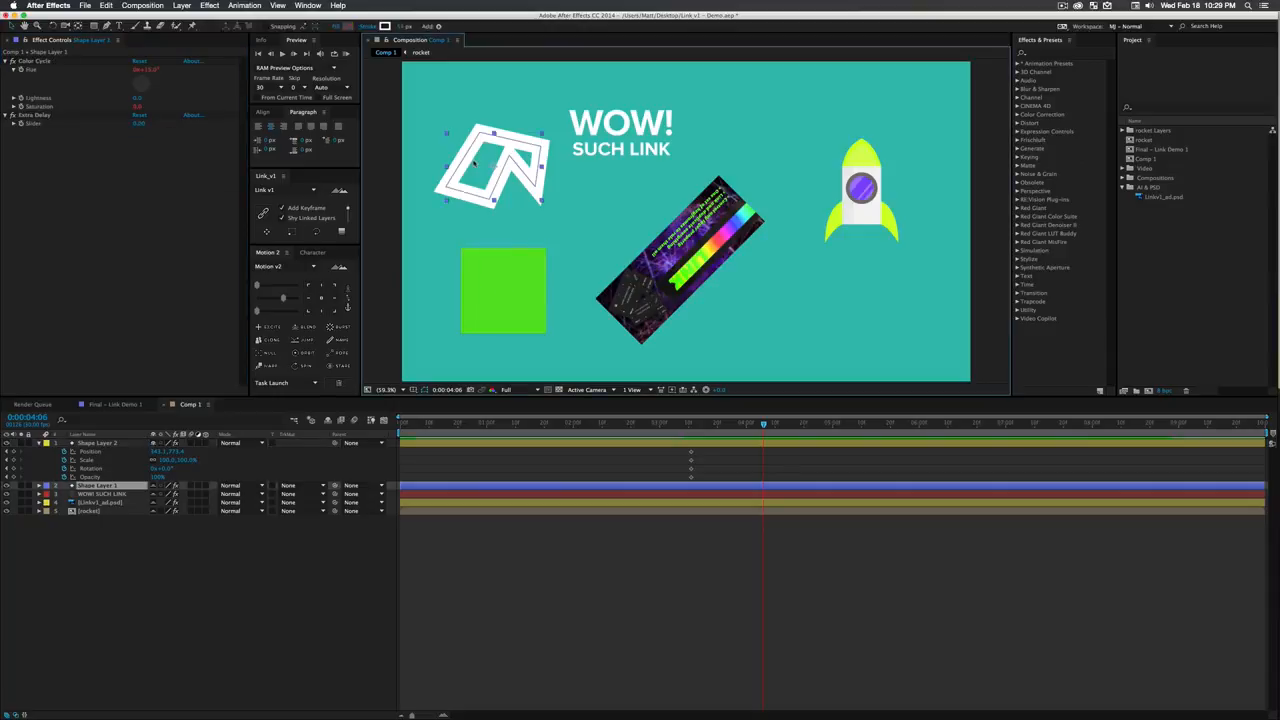
{"action": "left_click", "coordinate": [349, 27], "text": "alt"}
{"action": "left_click", "coordinate": [197, 230]}
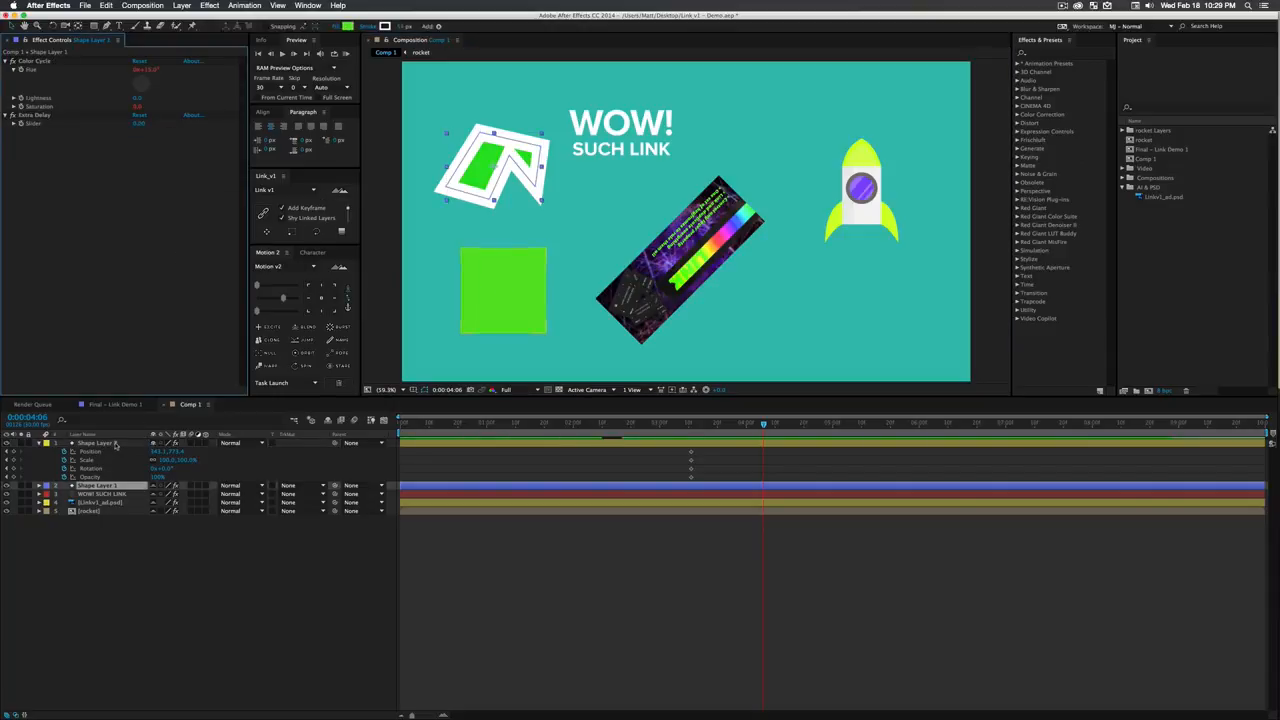
- Set Shape Layer 2's Color Cycle Seed to 186 and change its square's fill to dark teal
{"action": "left_click", "coordinate": [116, 444]}
{"action": "left_click", "coordinate": [136, 95]}
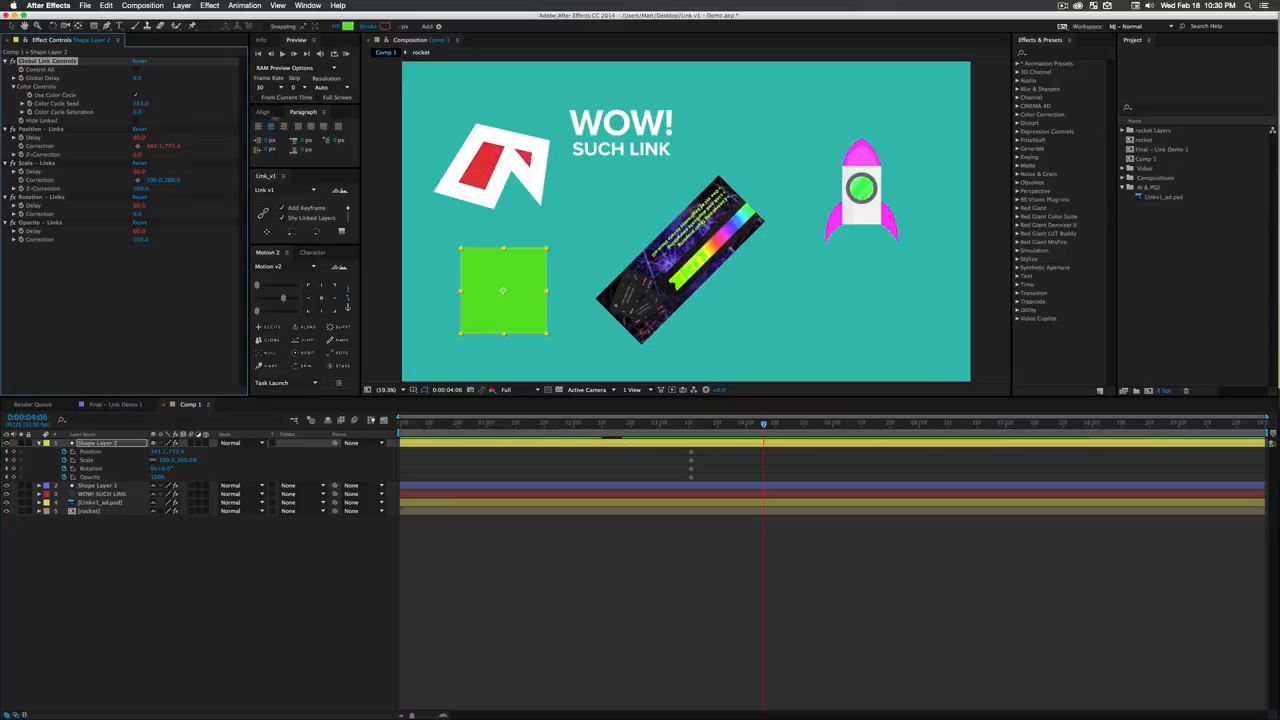
{"action": "left_click", "coordinate": [345, 27]}
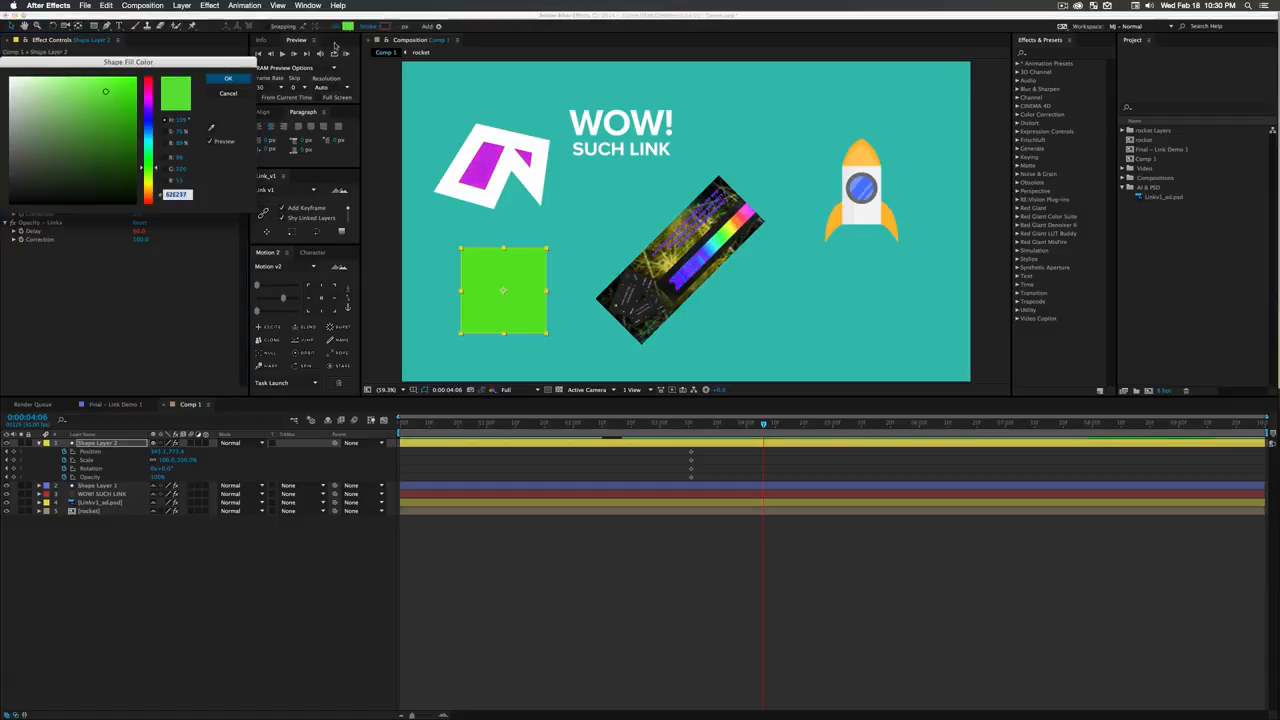
{"action": "left_click", "coordinate": [149, 137]}
{"action": "left_click_drag", "start_coordinate": [98, 99], "coordinate": [125, 126]}
{"action": "left_click", "coordinate": [228, 80]}
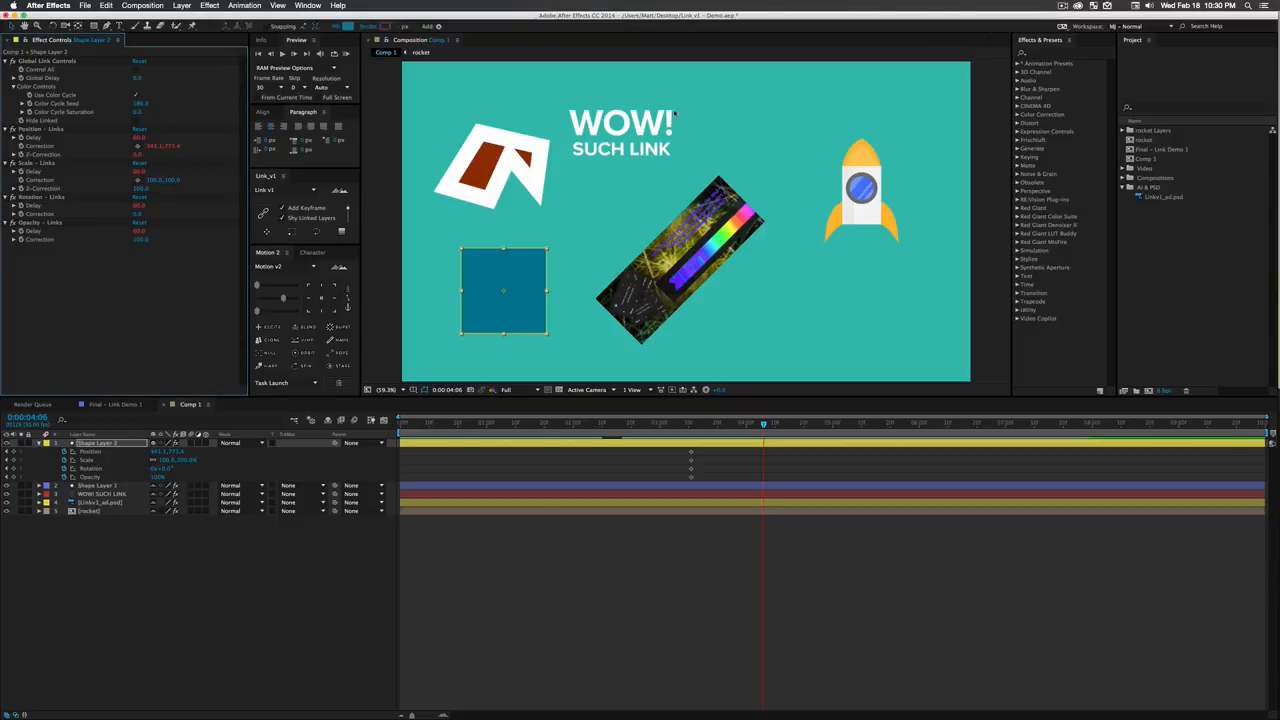
- Turn off Use Color Cycle on Shape Layer 2 and hide the shy linked layers in the timeline
{"action": "left_click", "coordinate": [136, 96]}
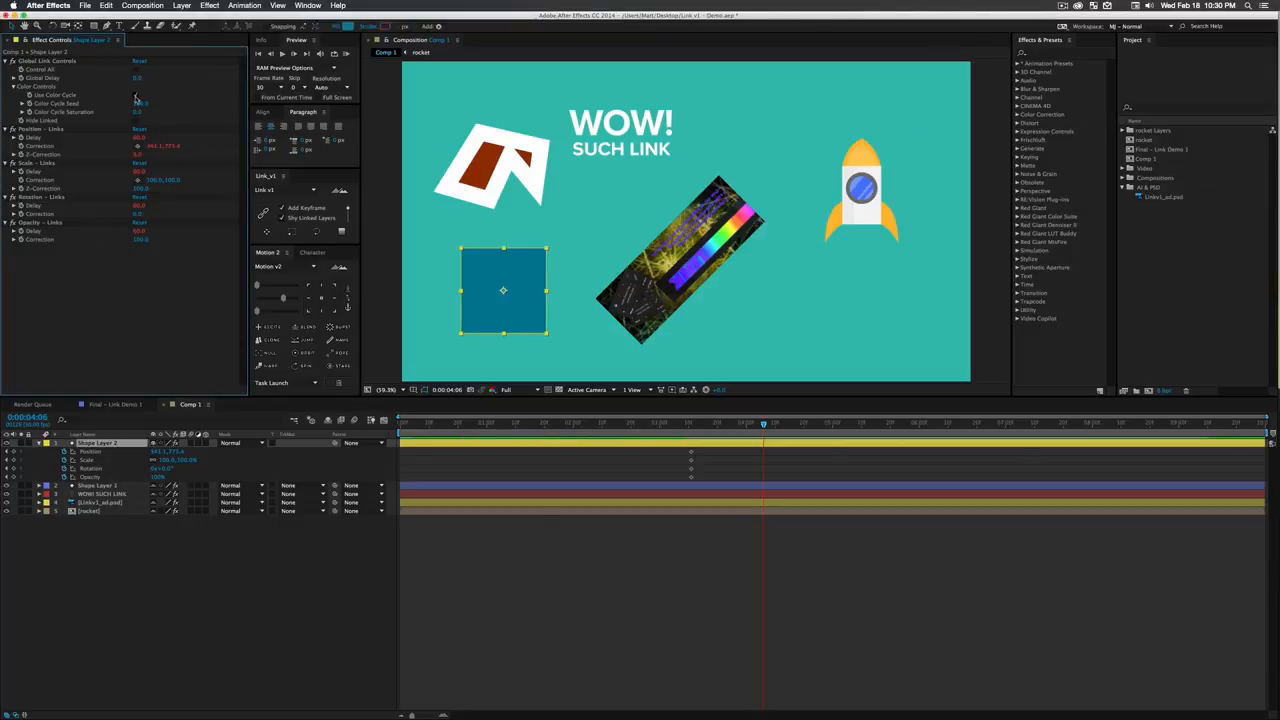
{"action": "left_click", "coordinate": [136, 97]}
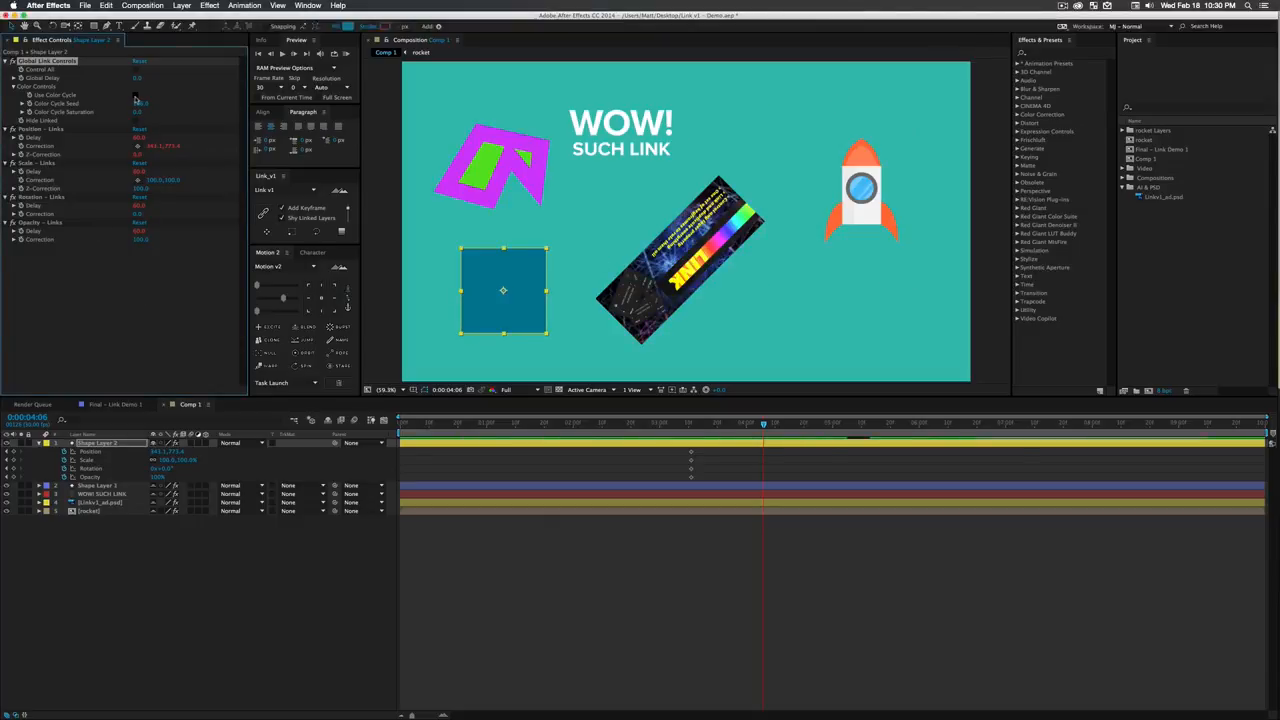
{"action": "left_click", "coordinate": [203, 579]}
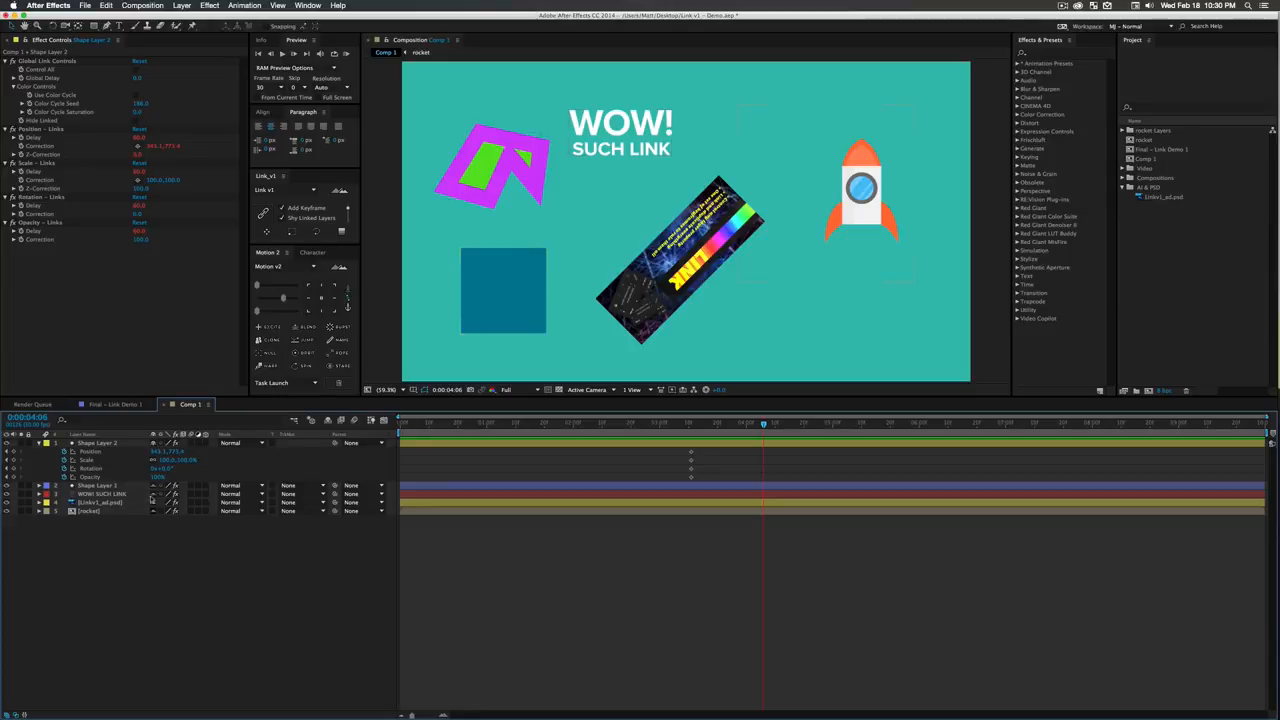
{"action": "left_click", "coordinate": [329, 421]}
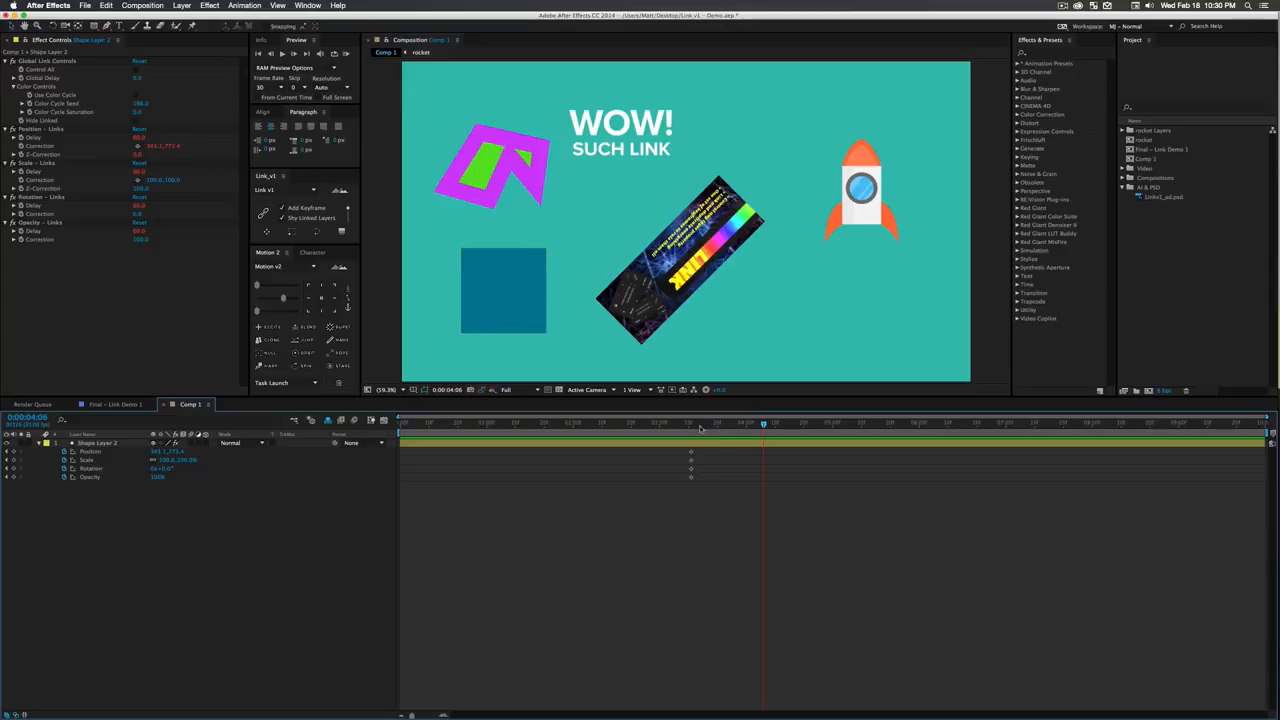
- Shift Shape Layer 2's Position, Scale, Rotation and Opacity keyframes earlier, to just before 0:00:02:00
{"action": "left_click", "coordinate": [597, 424]}
{"action": "left_click_drag", "start_coordinate": [716, 492], "coordinate": [662, 424]}
{"action": "left_click", "coordinate": [240, 546]}
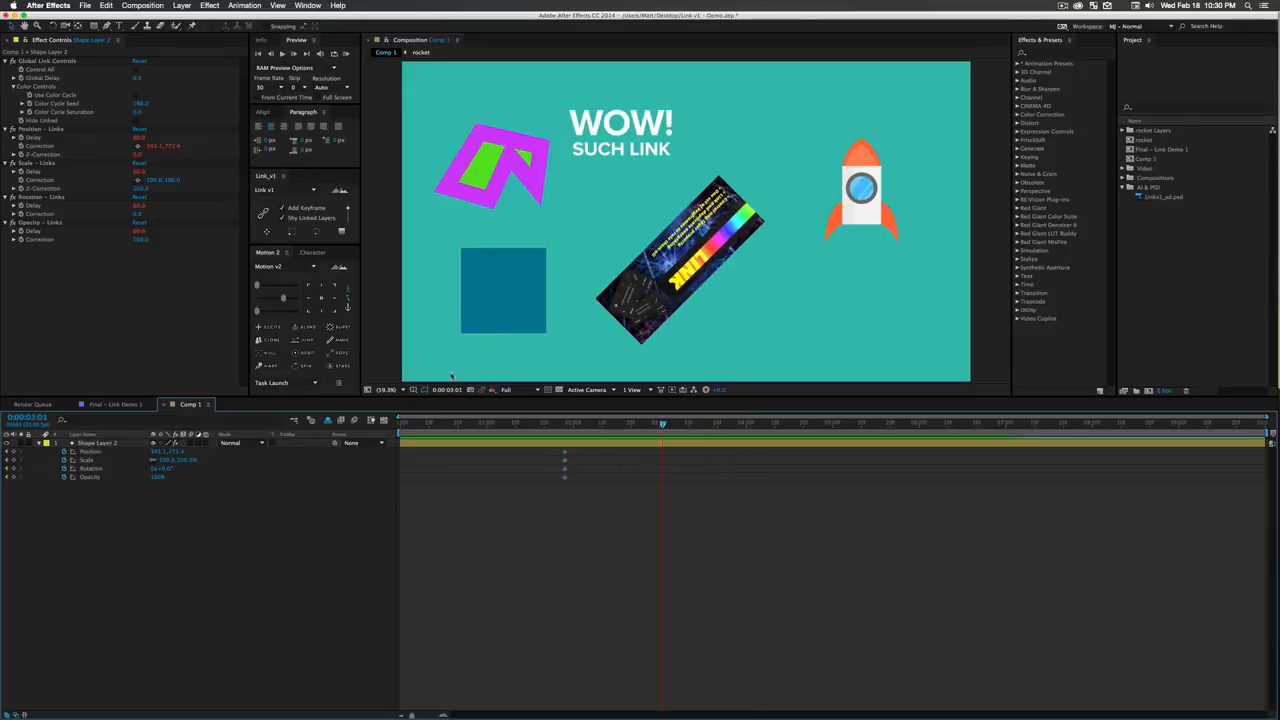
- At 0:00:03:01, keyframe Shape Layer 2 moved to the right, rotated -90°, scaled to about 49% and faded to roughly half opacity
{"action": "left_click", "coordinate": [514, 303]}
{"action": "left_click_drag", "start_coordinate": [514, 303], "coordinate": [661, 303]}
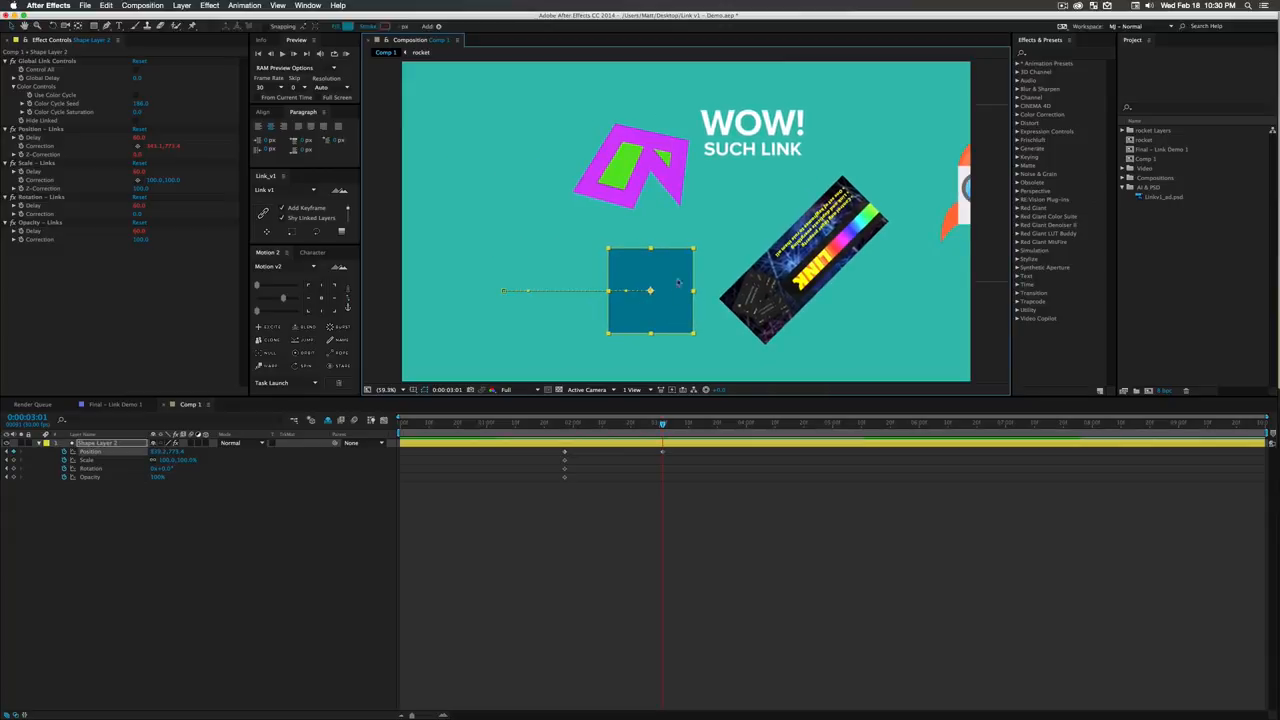
{"action": "key", "text": "w"}
{"action": "left_click_drag", "start_coordinate": [692, 252], "coordinate": [617, 279]}
{"action": "key", "text": "v"}
{"action": "left_click_drag", "start_coordinate": [693, 334], "coordinate": [672, 312]}
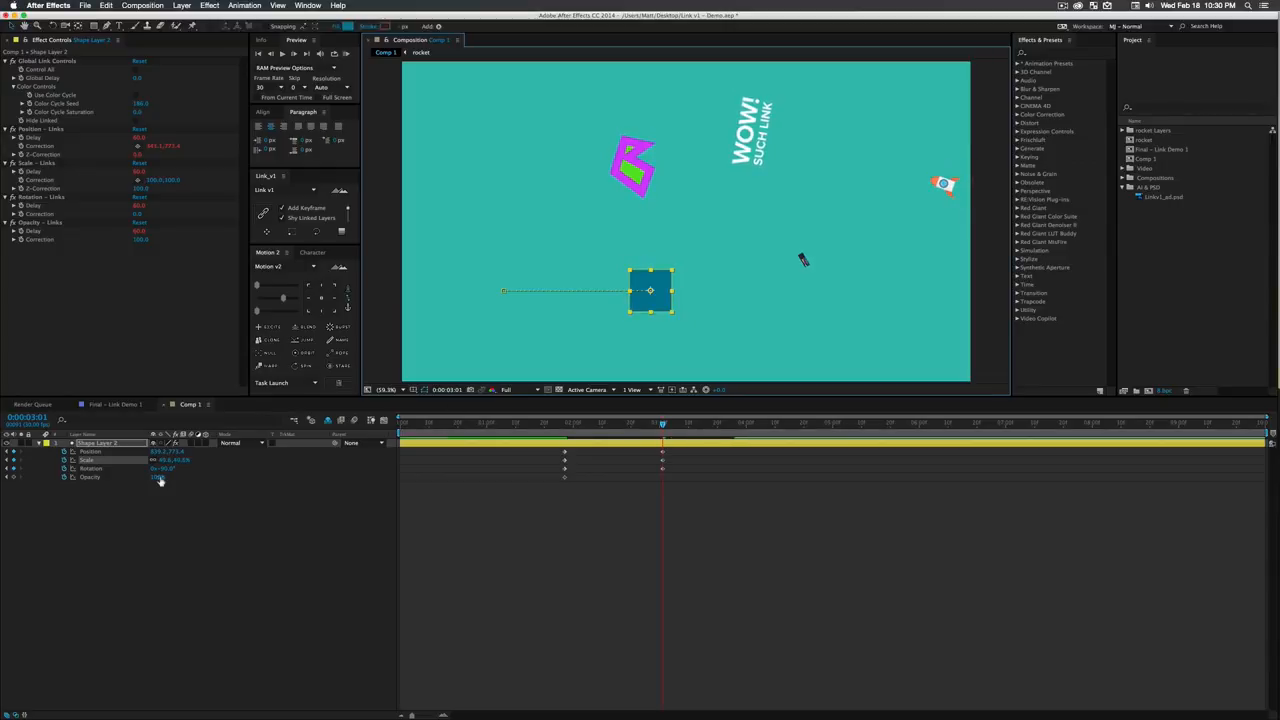
{"action": "left_click_drag", "start_coordinate": [157, 477], "coordinate": [145, 477]}
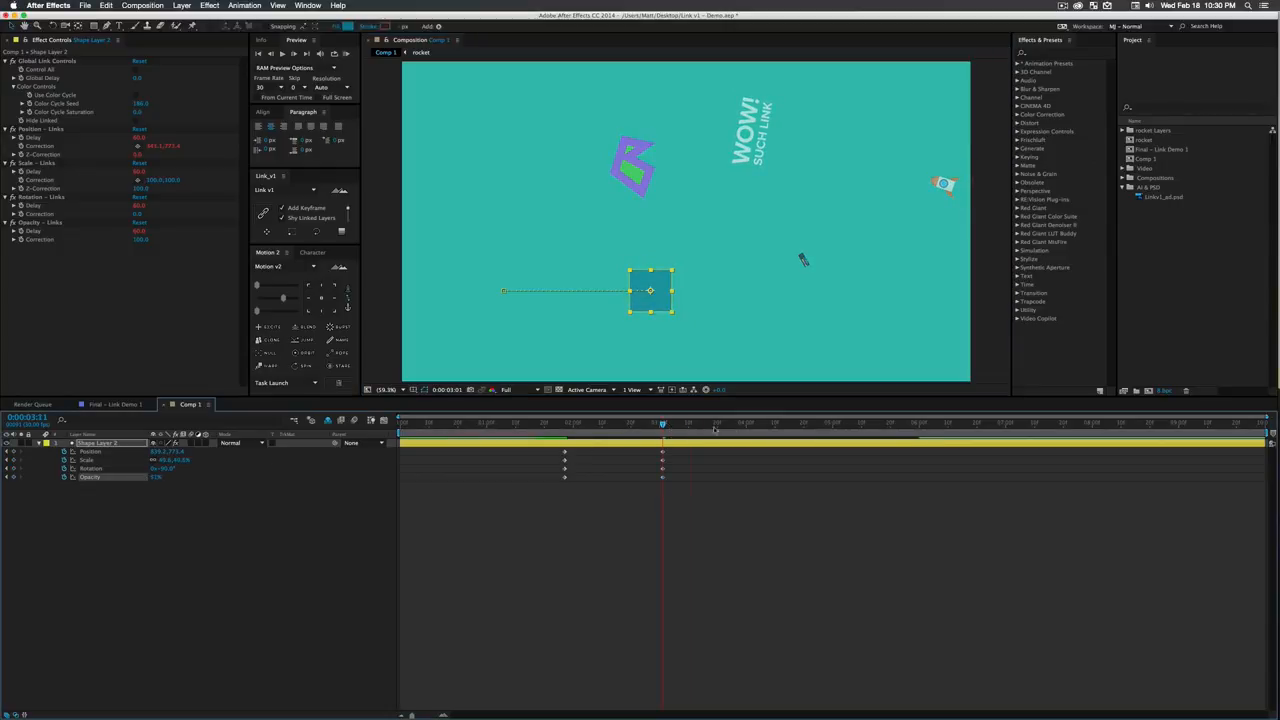
- At 0:00:04:00, keyframe Shape Layer 2's square moved back to its starting spot, enlarged and rotated back to 0°
{"action": "left_click_drag", "start_coordinate": [648, 428], "coordinate": [742, 428]}
{"action": "left_click_drag", "start_coordinate": [660, 300], "coordinate": [543, 330]}
{"action": "key", "text": "w"}
{"action": "key", "text": "v"}
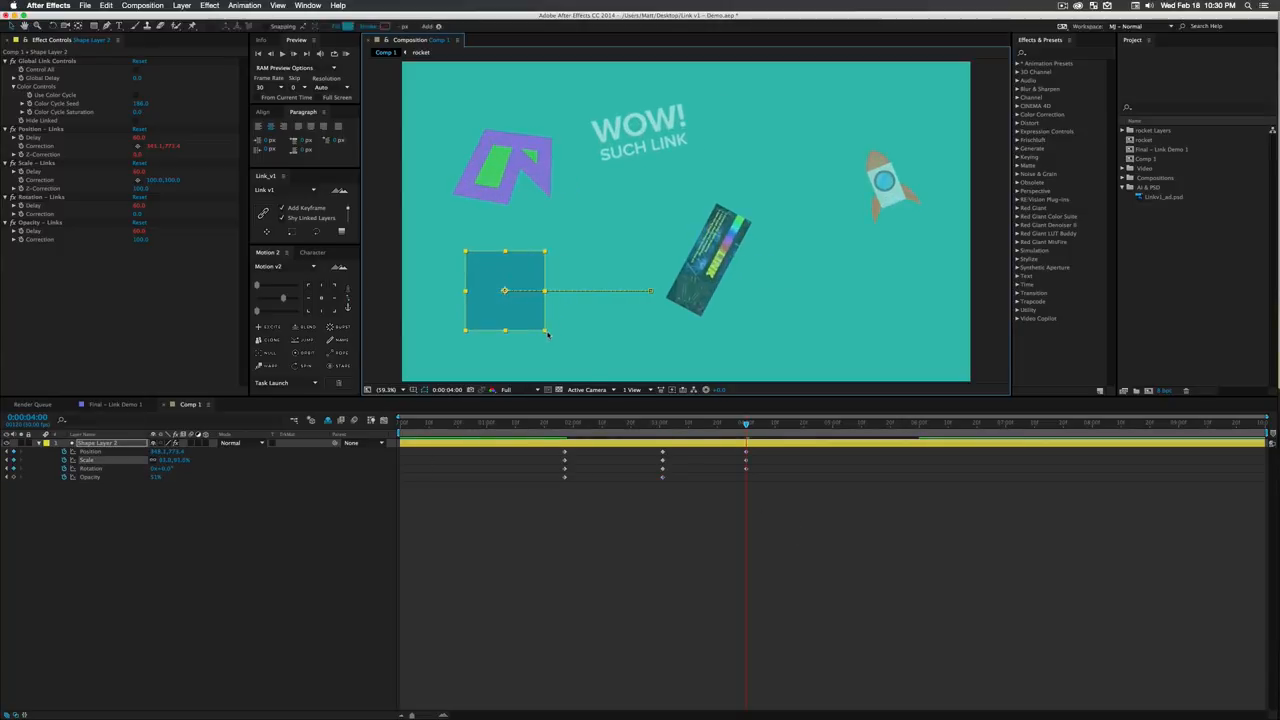
- Apply easing in and out to all of Shape Layer 2's transform keyframes with the Motion 2 script
{"action": "left_click_drag", "start_coordinate": [766, 506], "coordinate": [551, 443]}
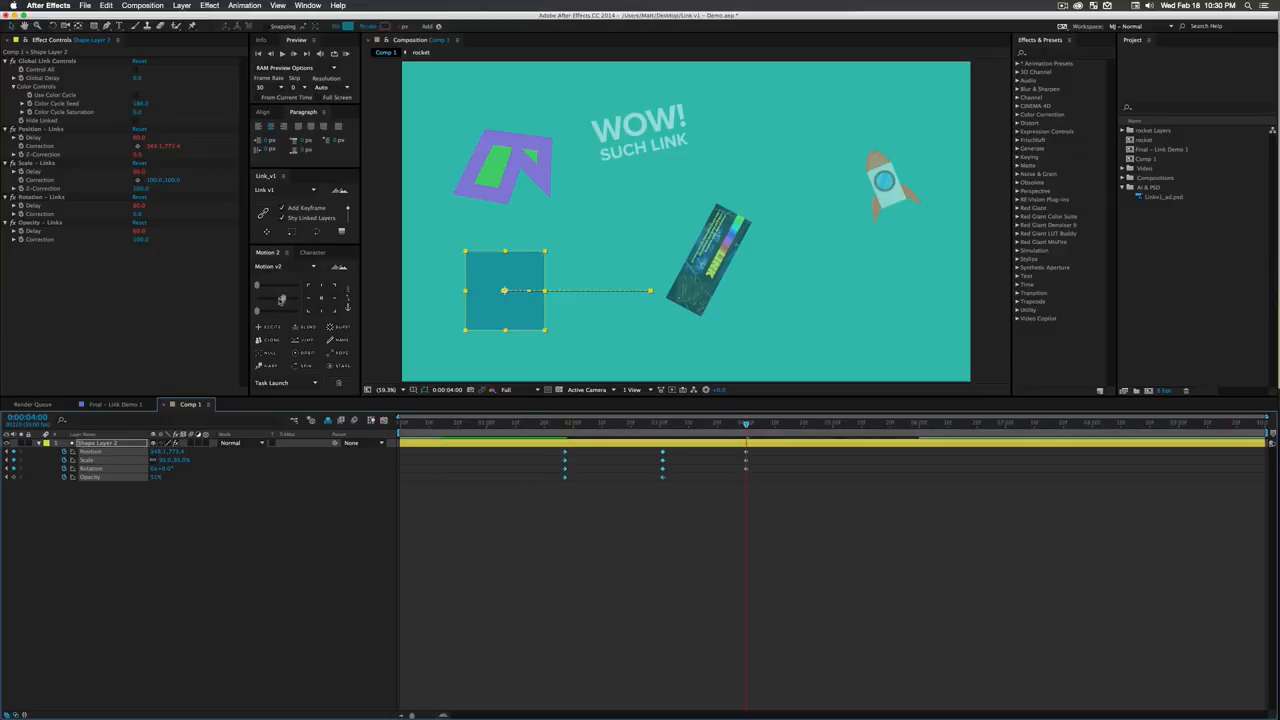
{"action": "left_click_drag", "start_coordinate": [283, 299], "coordinate": [274, 300]}
{"action": "left_click", "coordinate": [334, 506]}
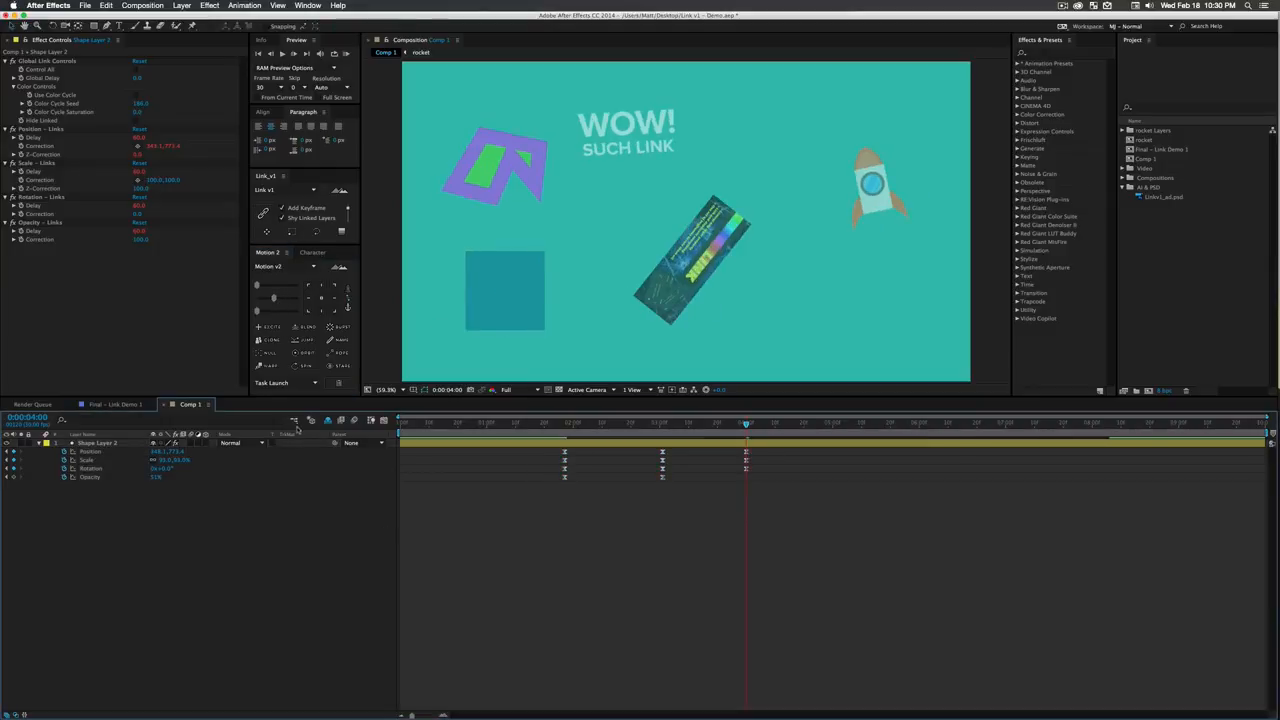
- Show the shy layers and set Position keyframes on all four linked layers at 0:00:02:12
{"action": "left_click", "coordinate": [328, 420]}
{"action": "left_click_drag", "start_coordinate": [596, 437], "coordinate": [607, 437]}
{"action": "left_click", "coordinate": [97, 486]}
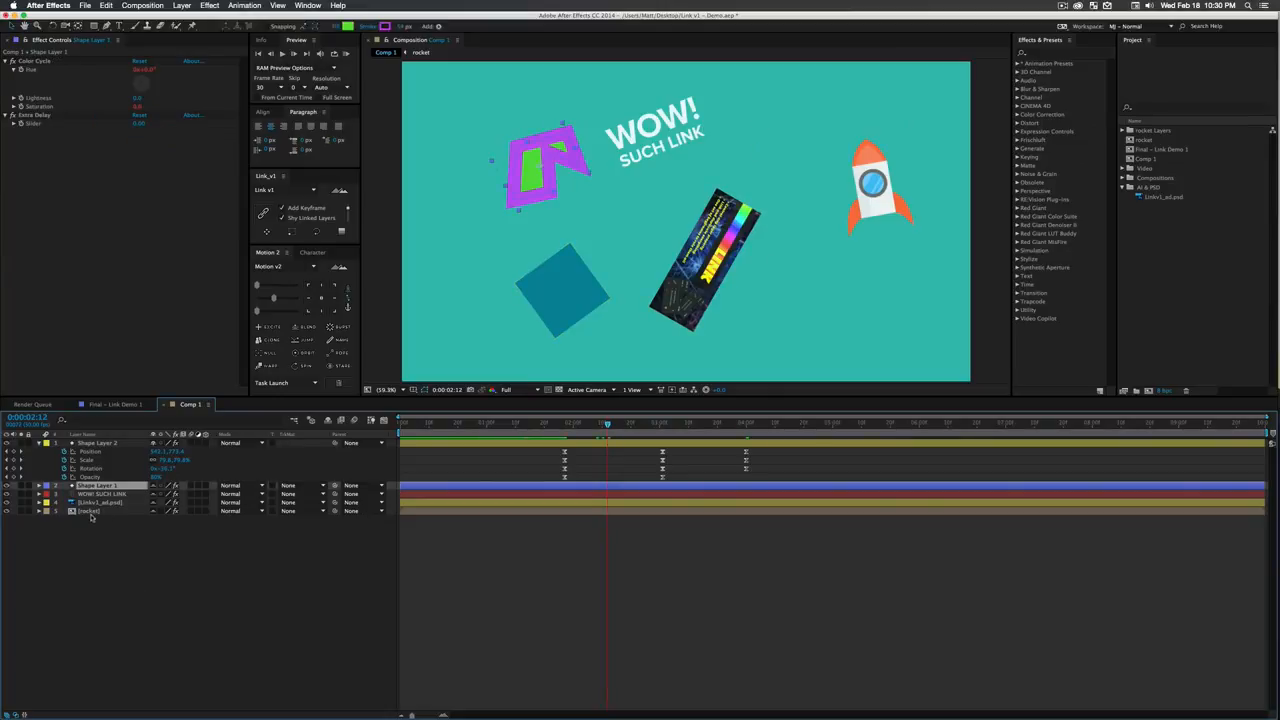
{"action": "left_click", "coordinate": [88, 511], "text": "shift"}
{"action": "key", "text": "p"}
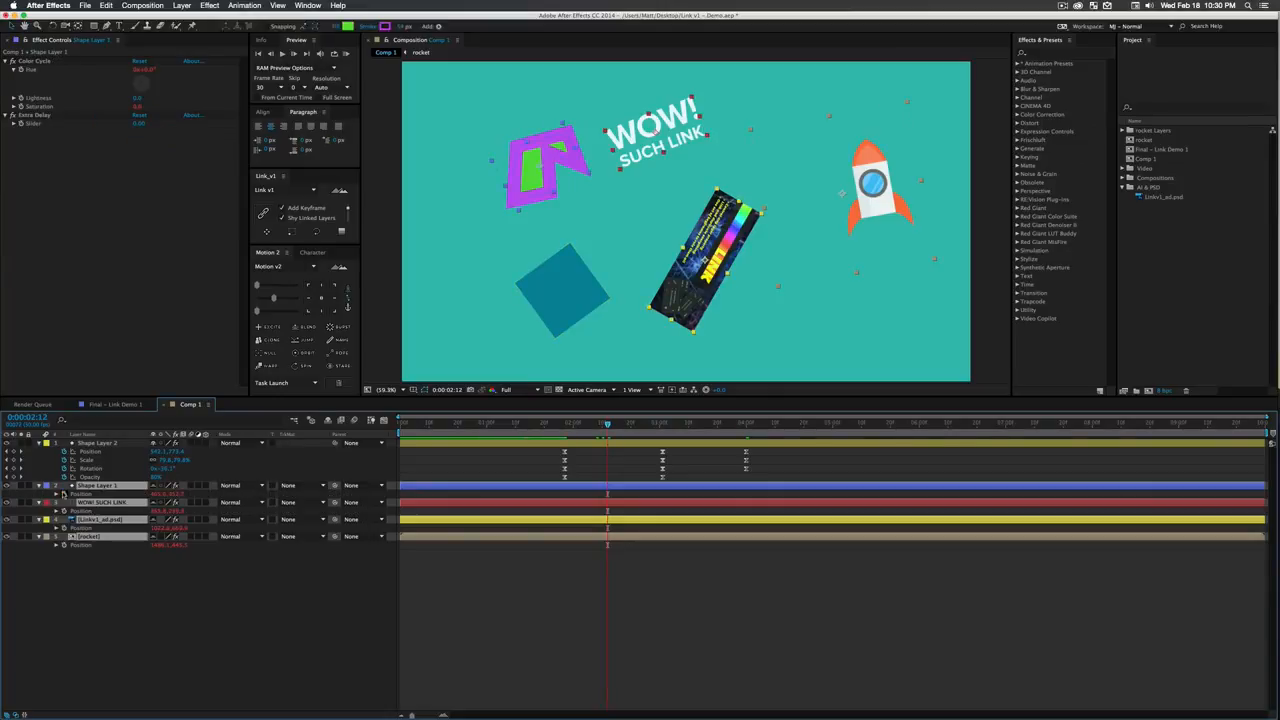
- At 0:00:03:13, move the WOW! SUCH LINK text down and Linkv1_ad.psd down to the left, and scrub back through the result
{"action": "left_click", "coordinate": [697, 423]}
{"action": "left_click", "coordinate": [593, 229]}
{"action": "left_click_drag", "start_coordinate": [744, 138], "coordinate": [706, 174]}
{"action": "key", "text": "w"}
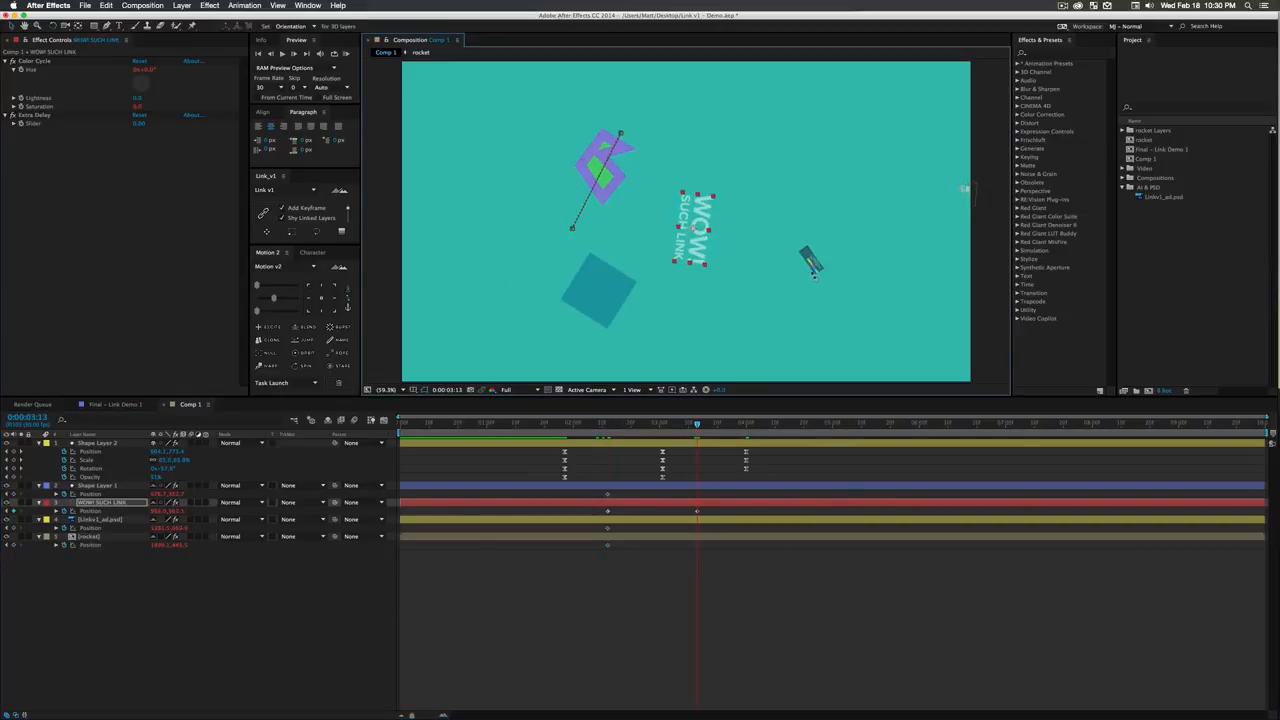
{"action": "key", "text": "v"}
{"action": "left_click_drag", "start_coordinate": [813, 267], "coordinate": [737, 300]}
{"action": "left_click", "coordinate": [735, 600]}
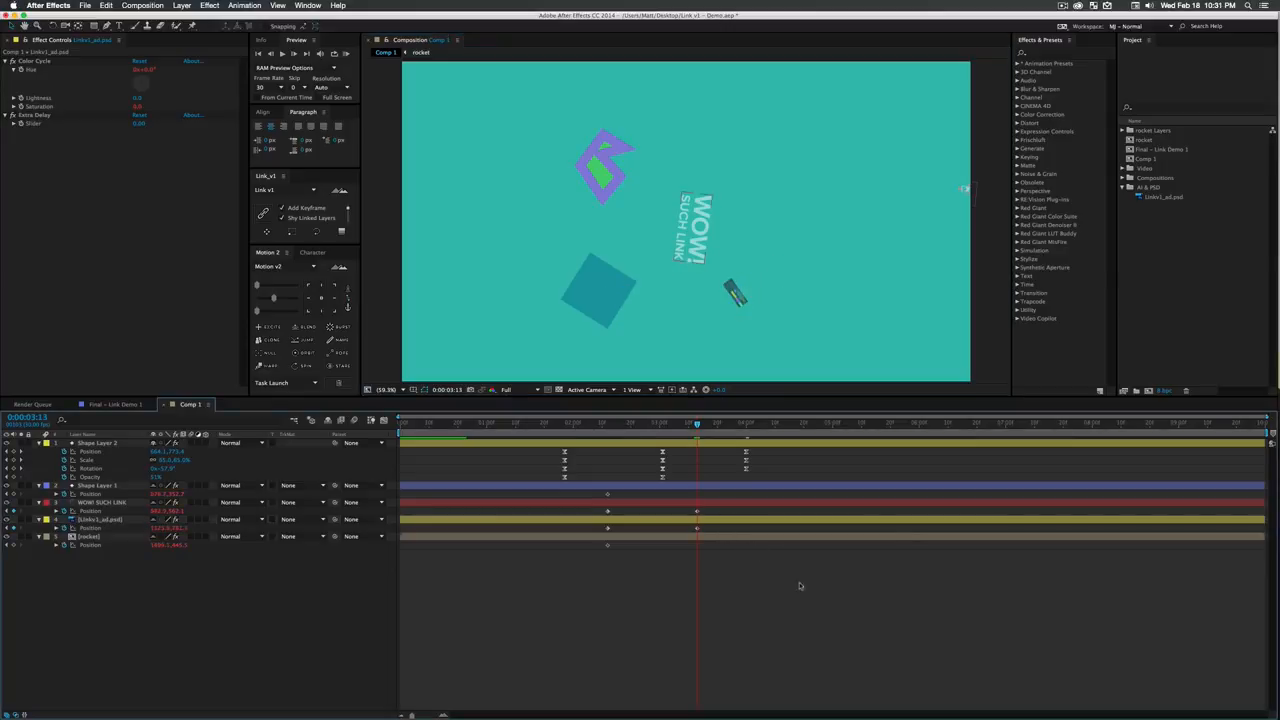
{"action": "left_click_drag", "start_coordinate": [697, 423], "coordinate": [563, 450]}
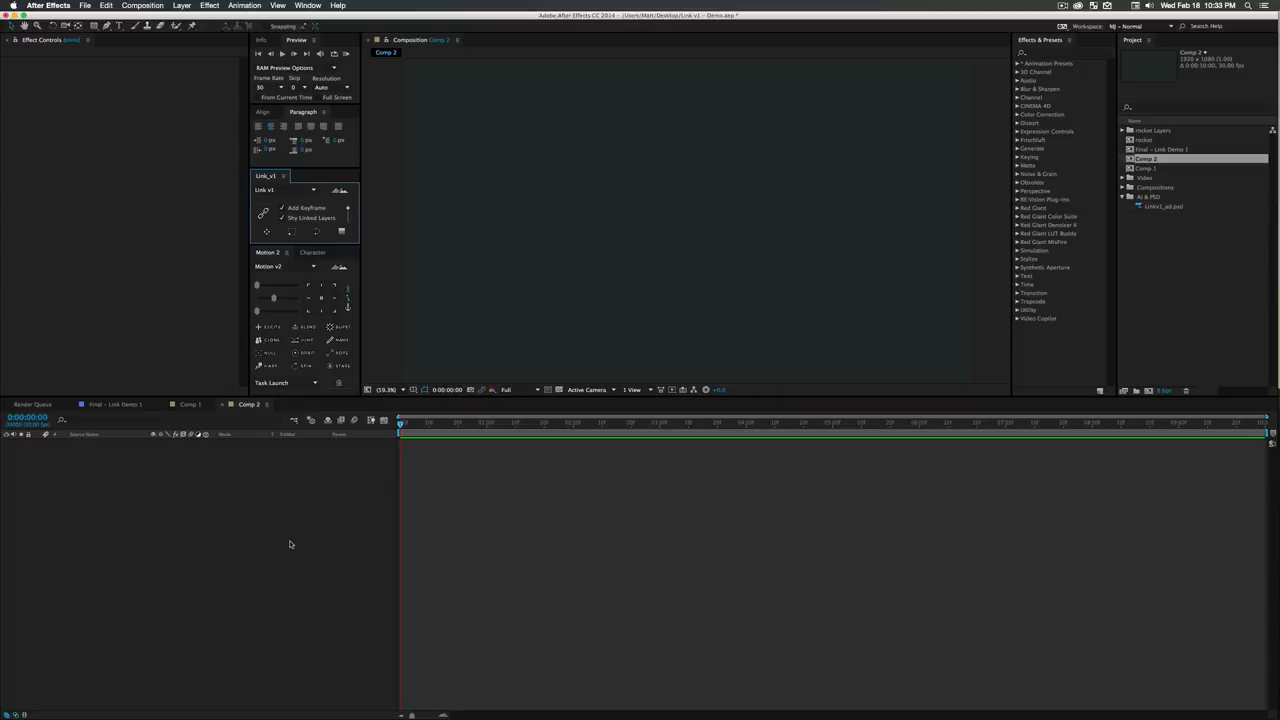
- Add a paragraph text layer reading LINK across the upper middle of Comp 2
{"action": "key", "text": "super+t"}
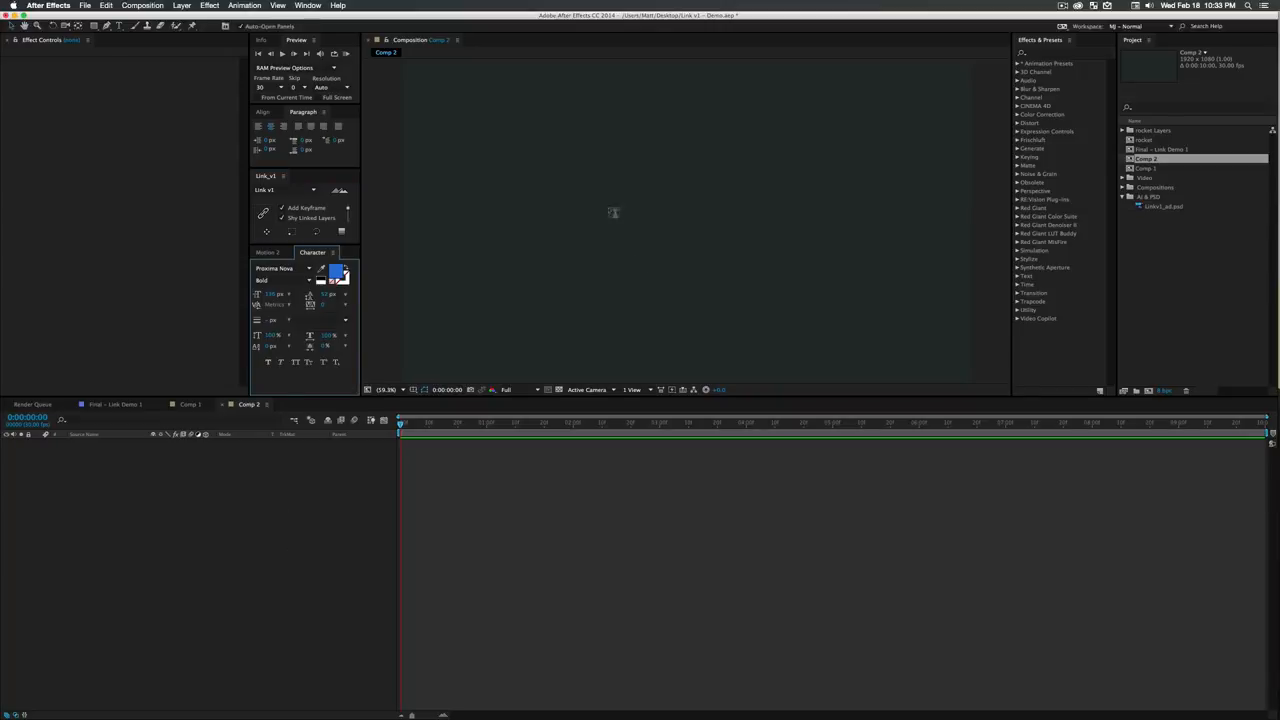
{"action": "left_click_drag", "start_coordinate": [493, 113], "coordinate": [858, 270]}
{"action": "type", "text": "LINK"}
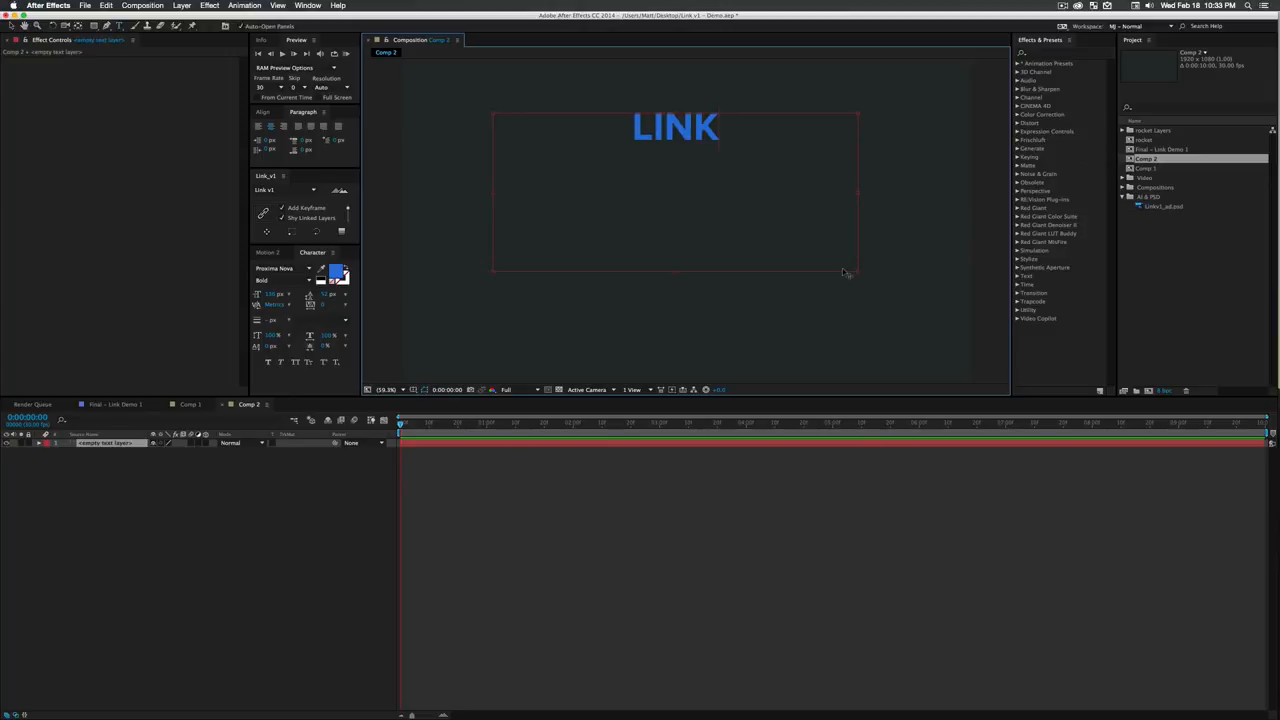
{"action": "key", "text": "super+a"}
{"action": "left_click", "coordinate": [183, 492]}
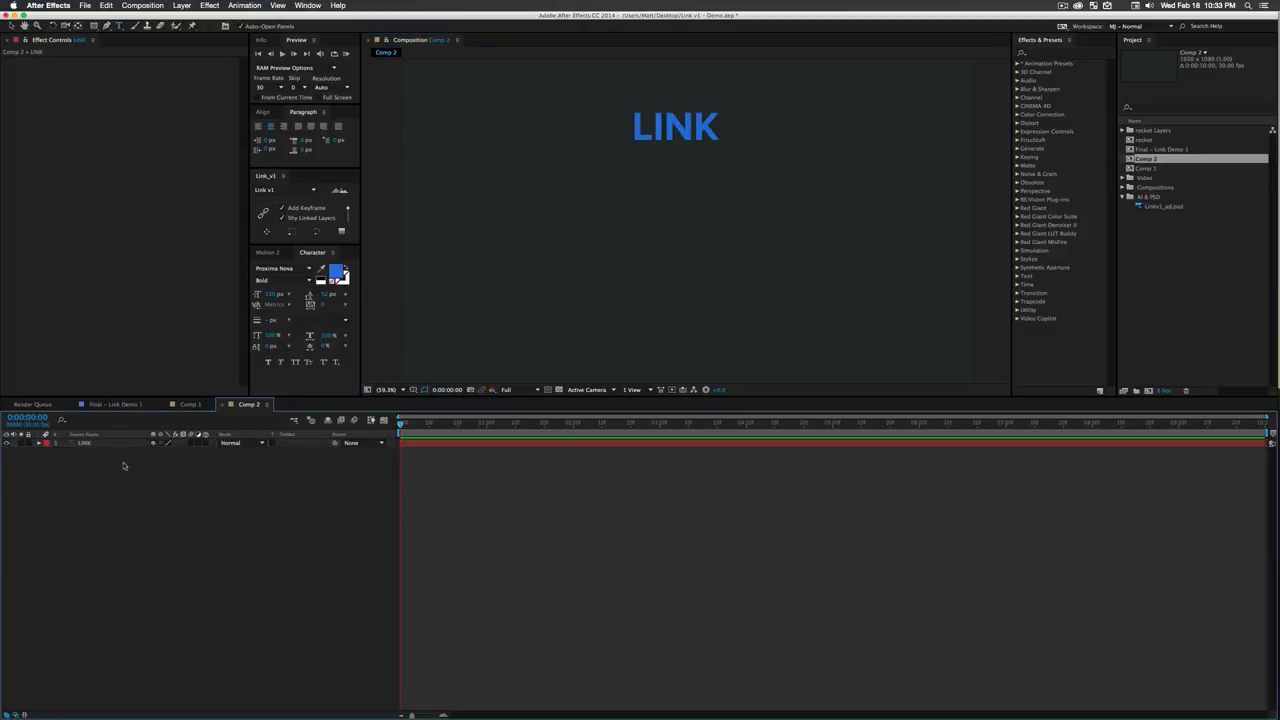
- Change the LINK text's fill colour to yellow and scale the layer up to about 179% near the frame's centre
{"action": "left_click", "coordinate": [335, 277]}
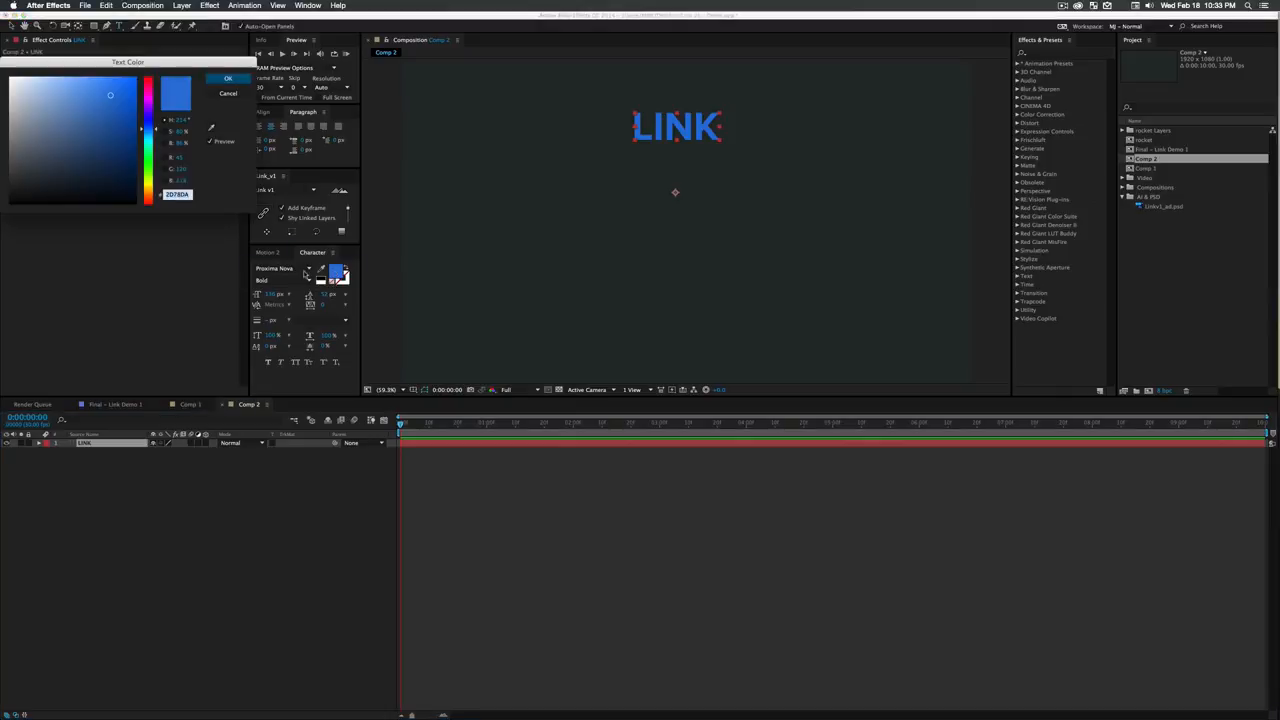
{"action": "left_click_drag", "start_coordinate": [152, 170], "coordinate": [153, 191]}
{"action": "left_click", "coordinate": [99, 88]}
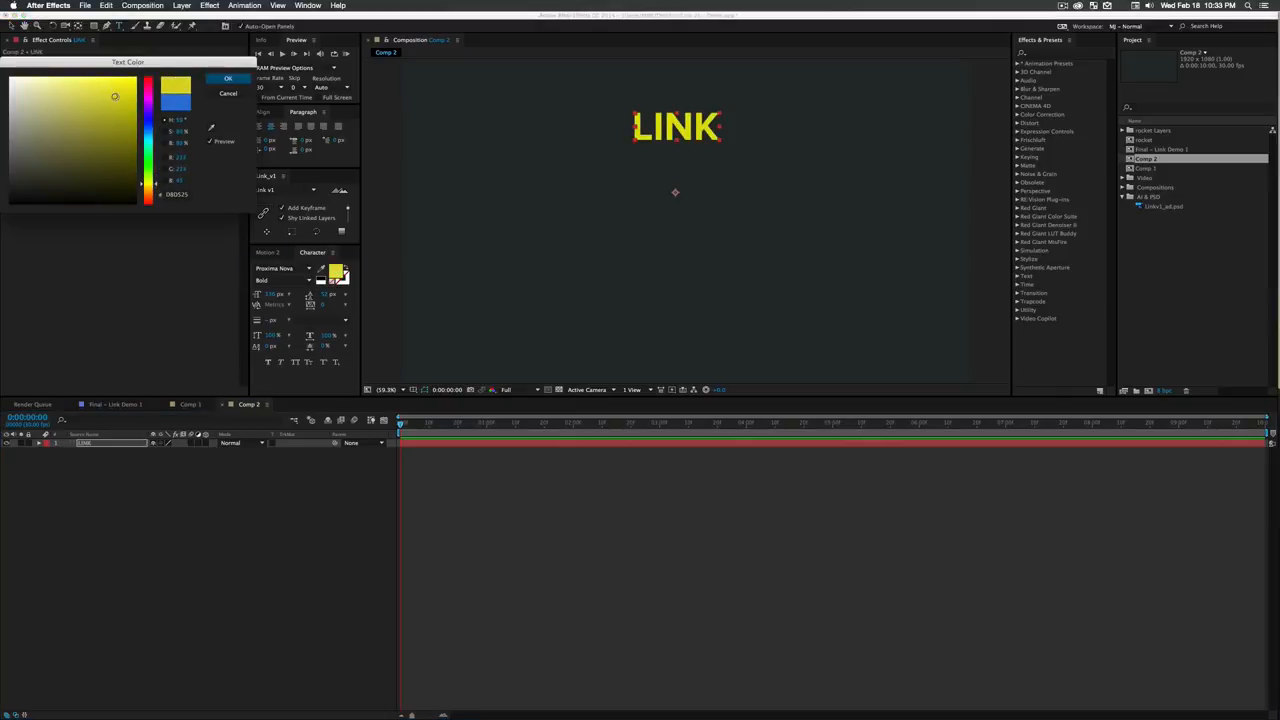
{"action": "left_click_drag", "start_coordinate": [99, 88], "coordinate": [108, 88]}
{"action": "left_click", "coordinate": [227, 79]}
{"action": "left_click", "coordinate": [268, 252]}
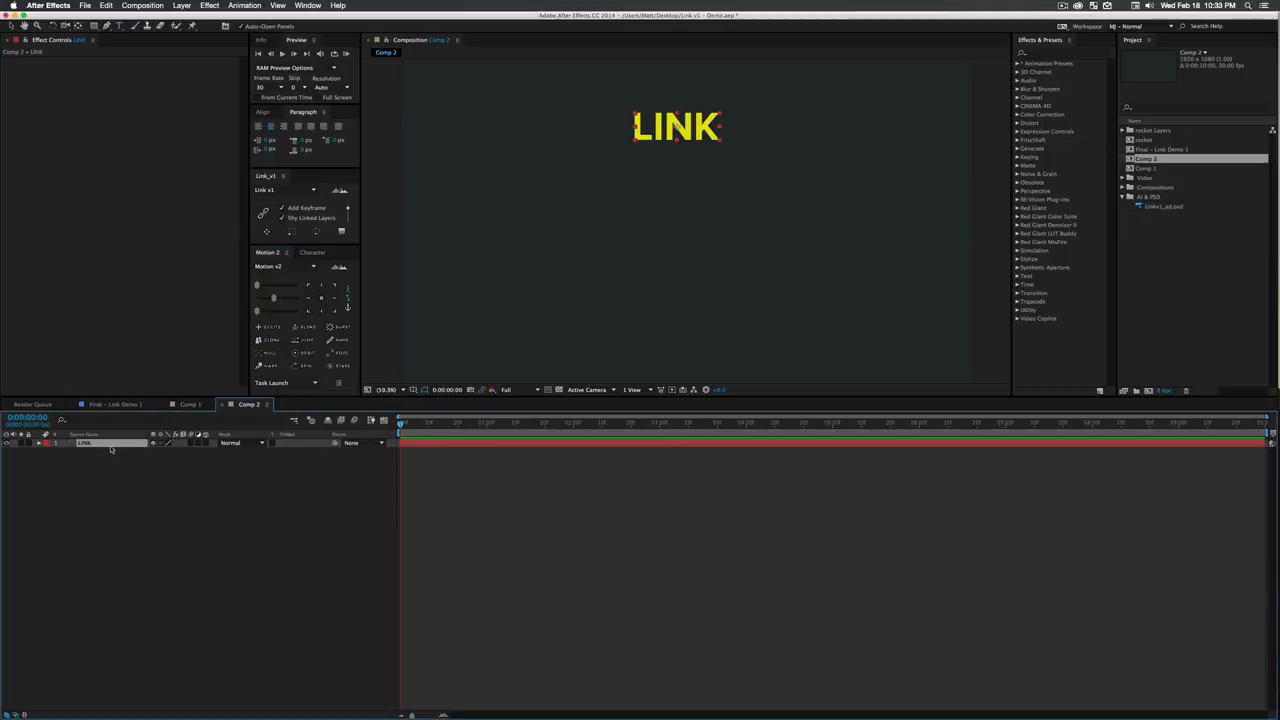
{"action": "left_click_drag", "start_coordinate": [719, 140], "coordinate": [719, 207]}
{"action": "left_click", "coordinate": [112, 597]}
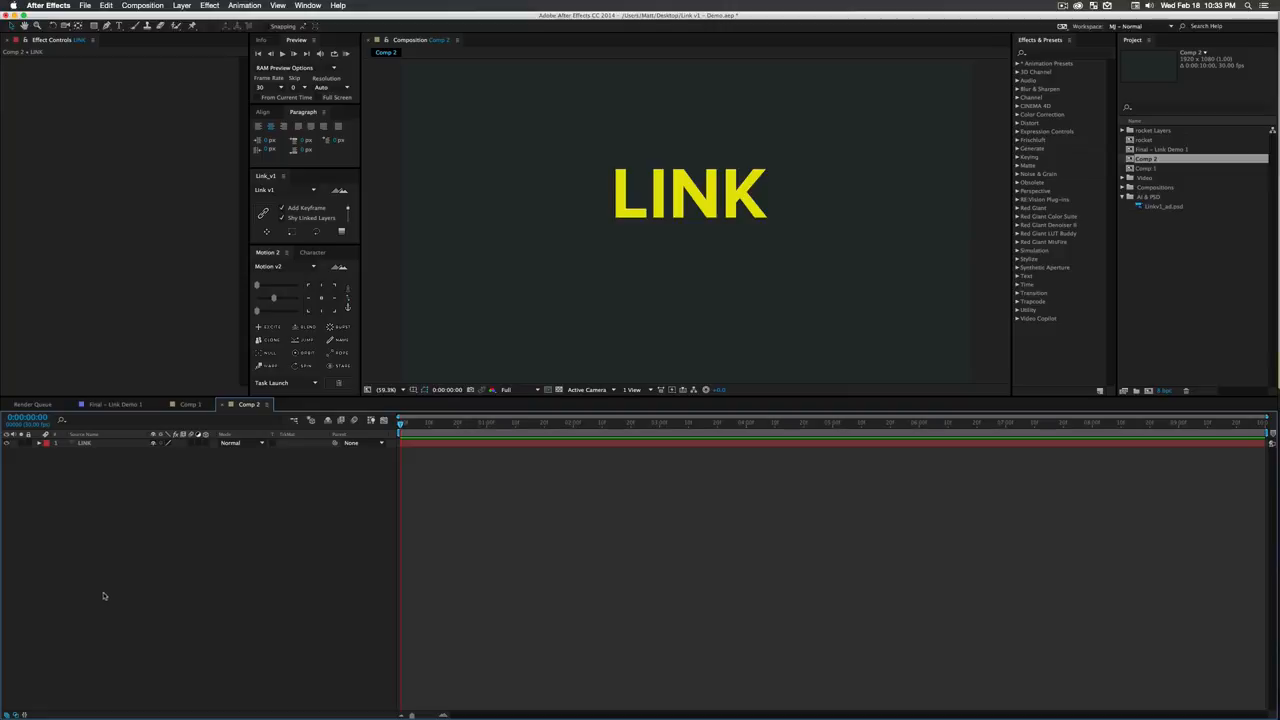
- Set the Link script to duplicate the layer 25 times with only the Position link enabled
{"action": "left_click", "coordinate": [96, 443]}
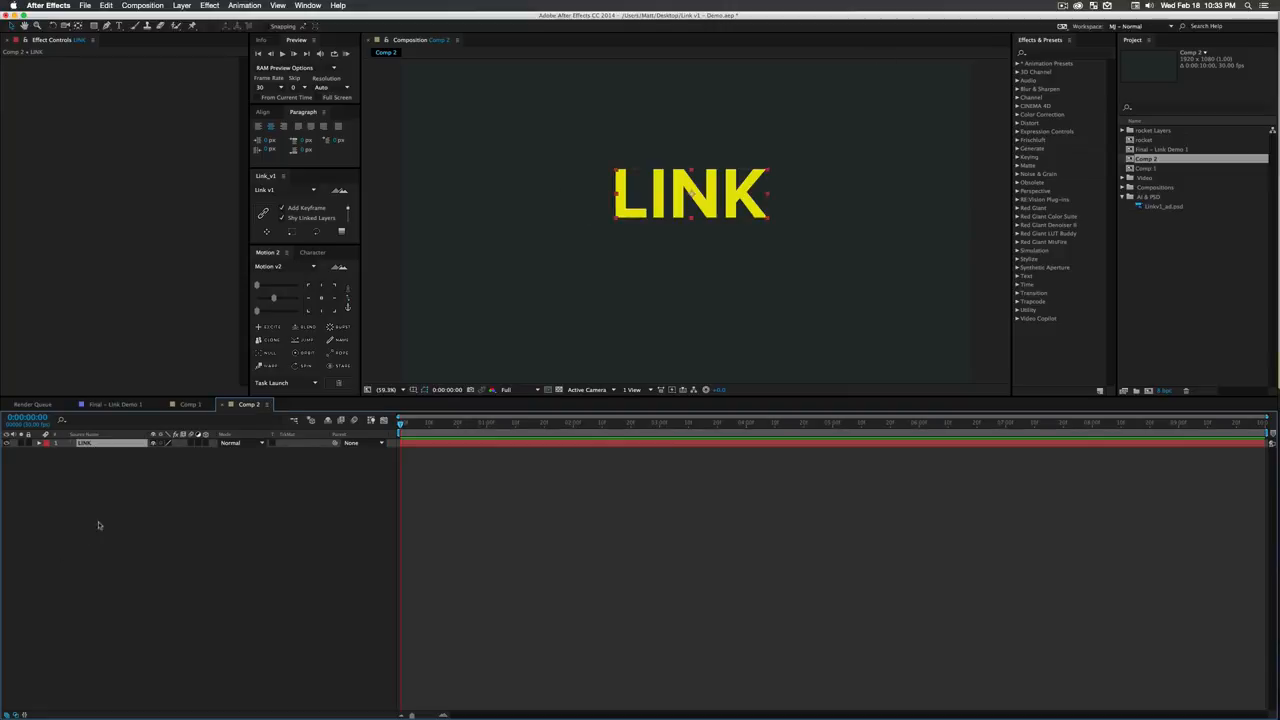
{"action": "left_click", "coordinate": [348, 215]}
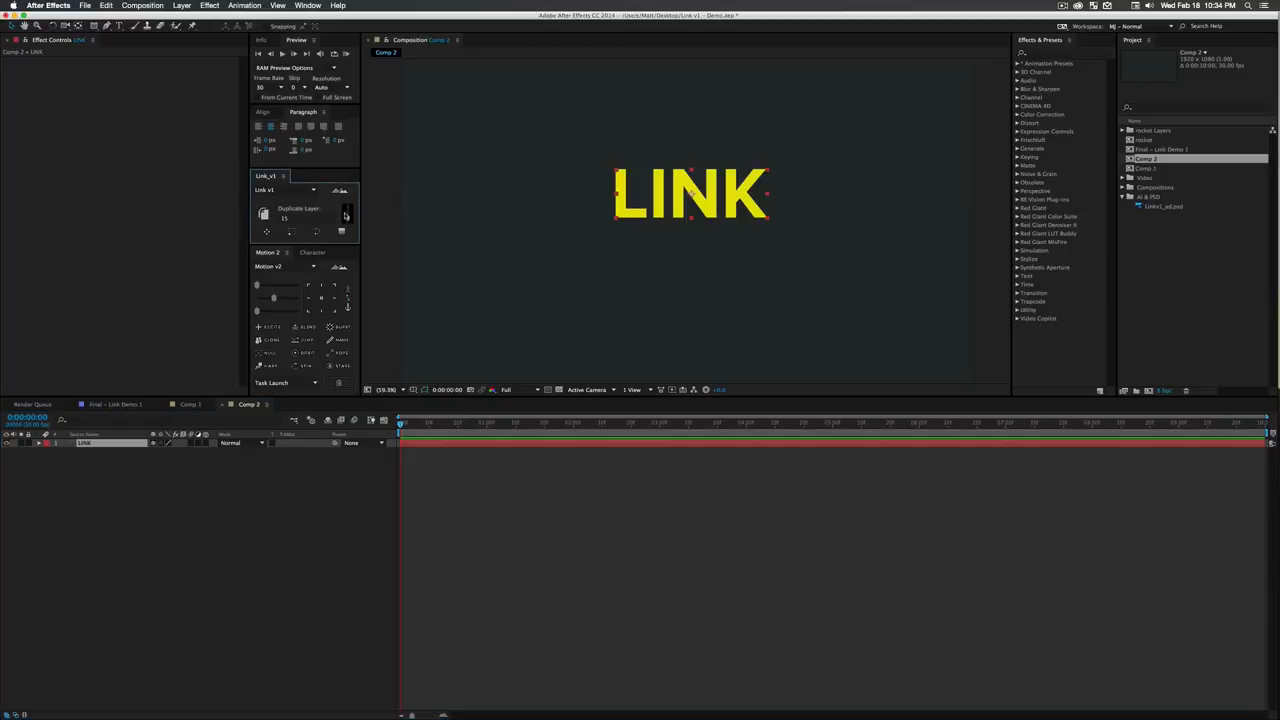
{"action": "left_click", "coordinate": [285, 218]}
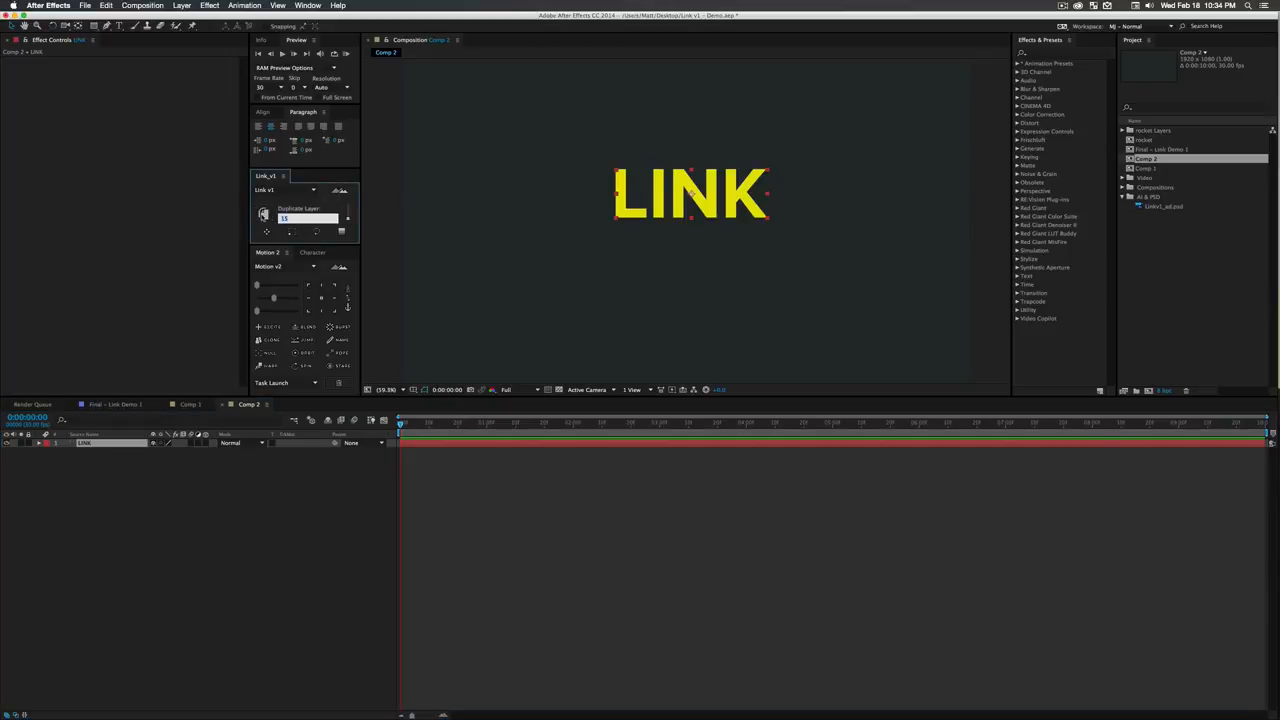
{"action": "type", "text": "25"}
{"action": "left_click", "coordinate": [91, 482]}
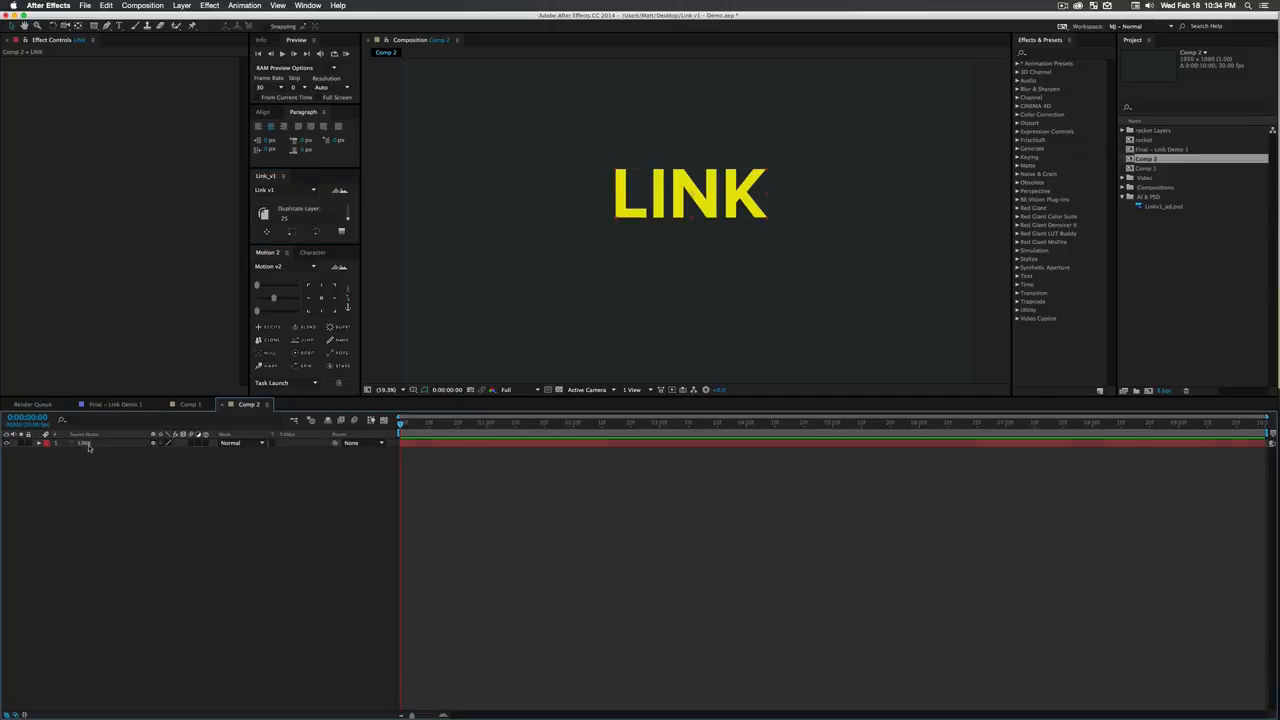
{"action": "left_click", "coordinate": [88, 445]}
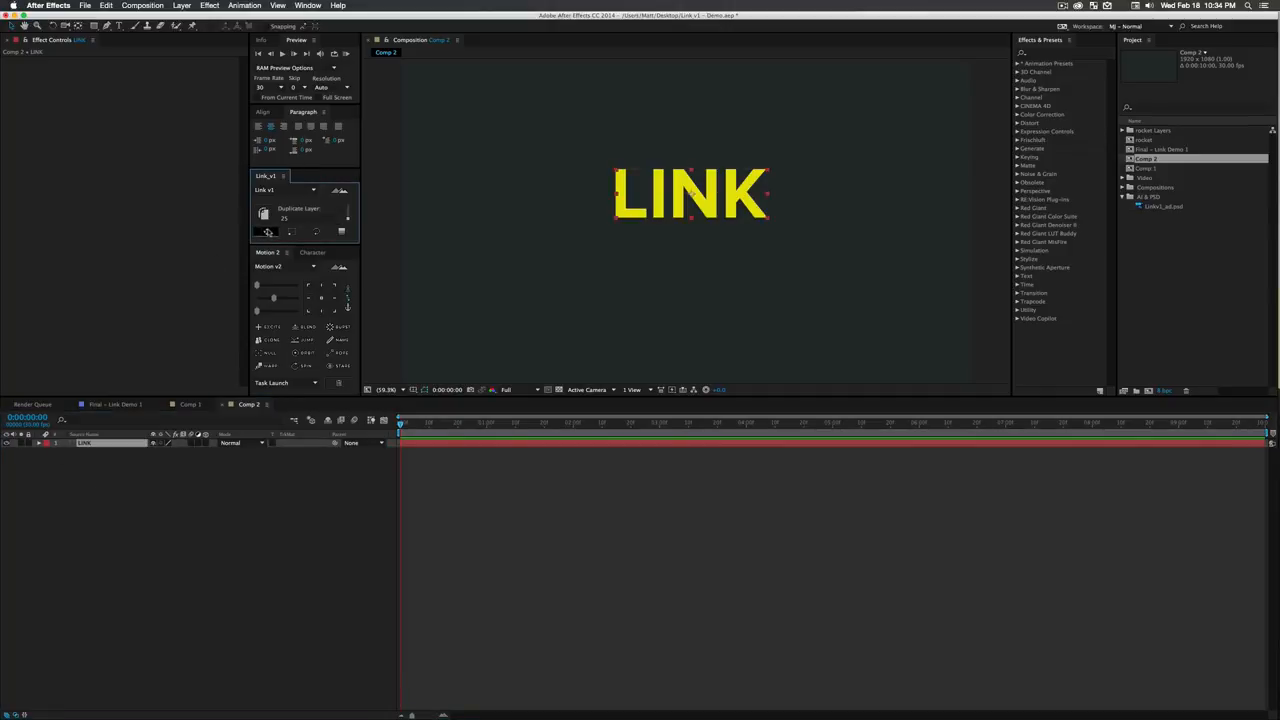
{"action": "left_click", "coordinate": [116, 486]}
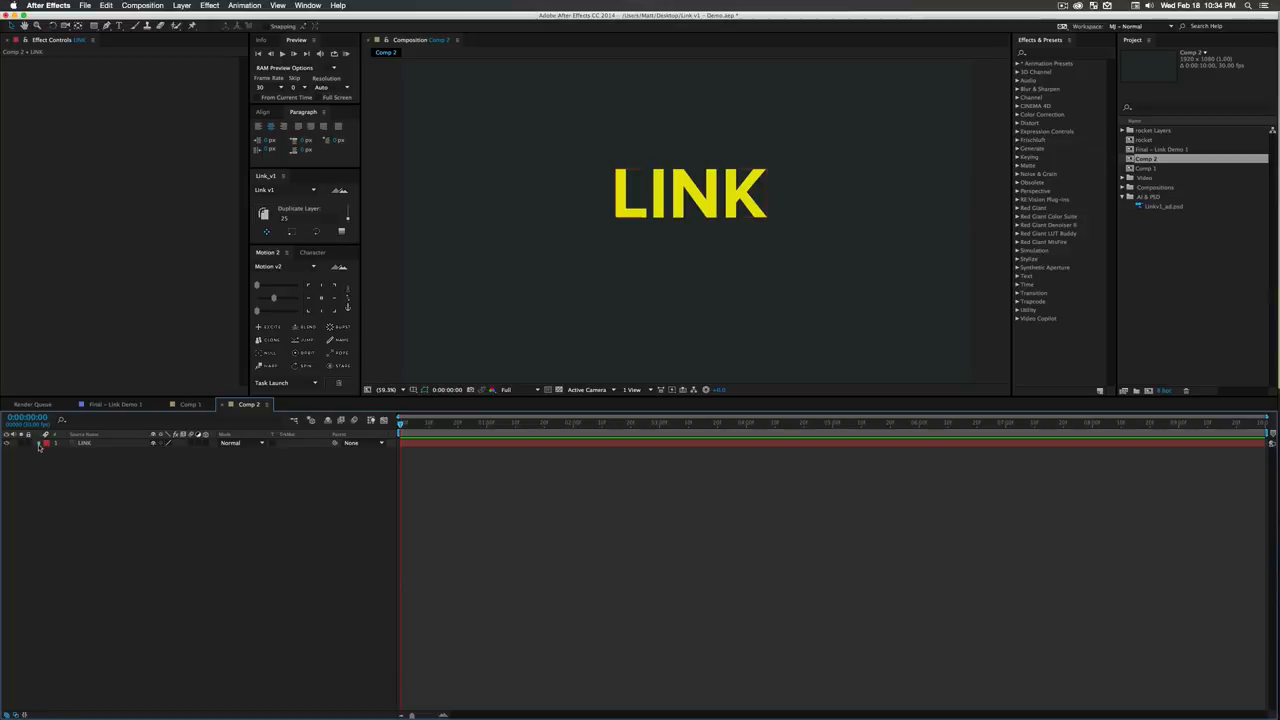
- Generate the 25 position-linked duplicates of the LINK text layer
{"action": "left_click", "coordinate": [42, 443]}
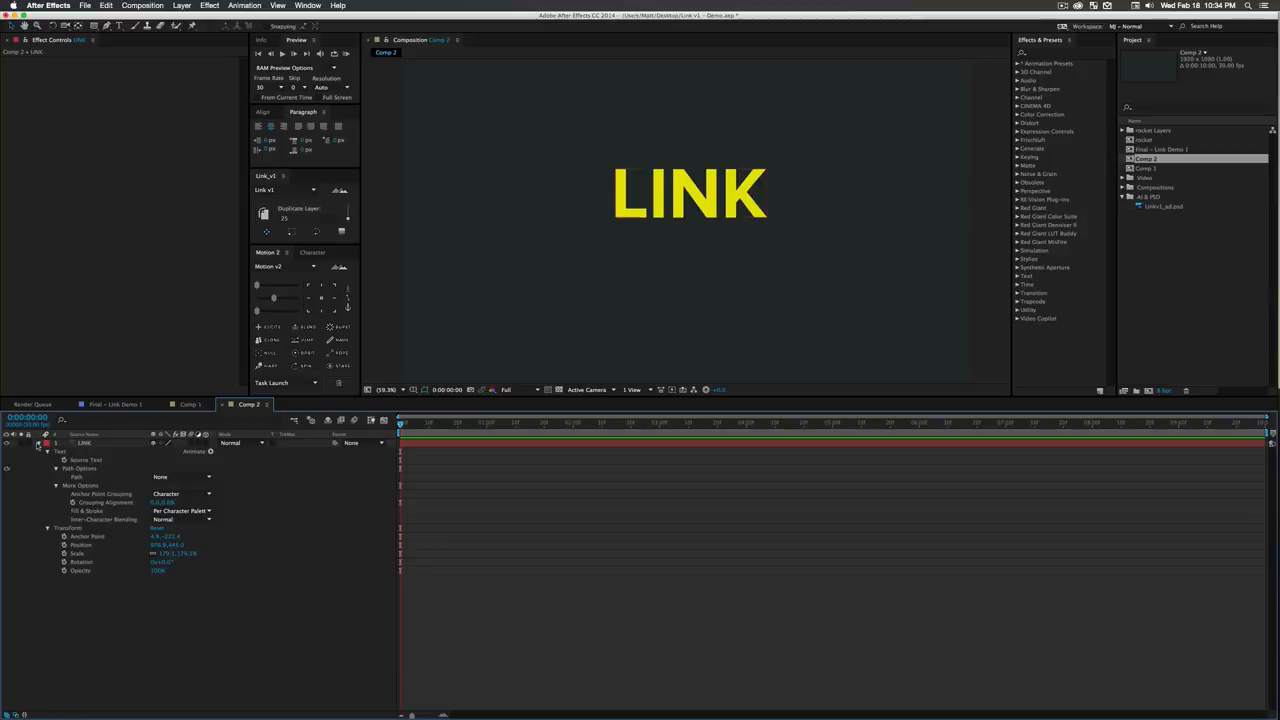
{"action": "left_click", "coordinate": [39, 443]}
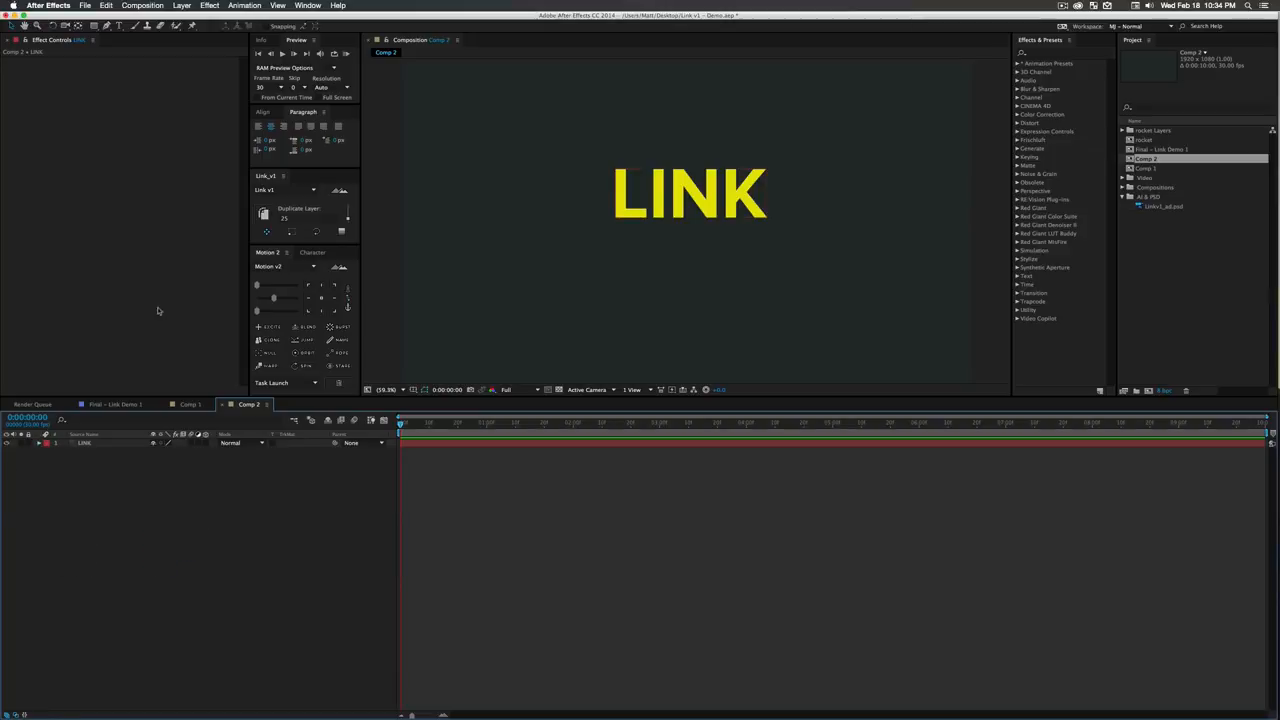
{"action": "left_click", "coordinate": [88, 443]}
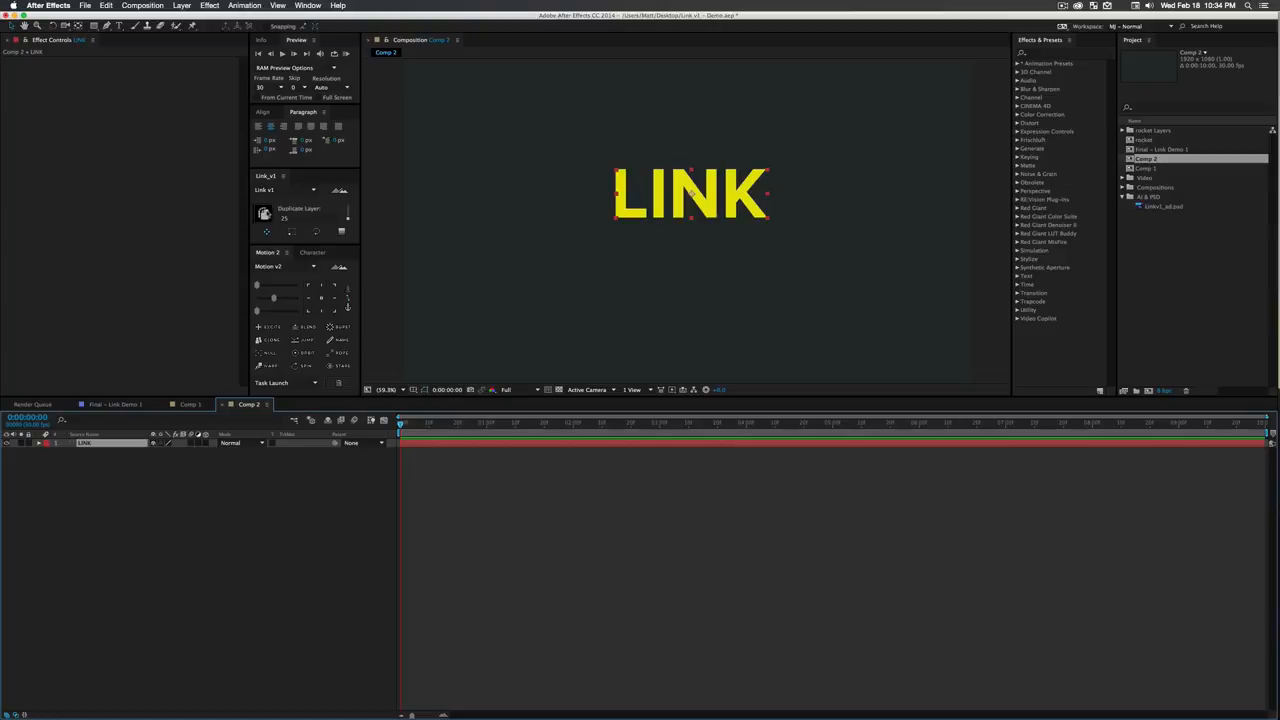
{"action": "left_click", "coordinate": [263, 213]}
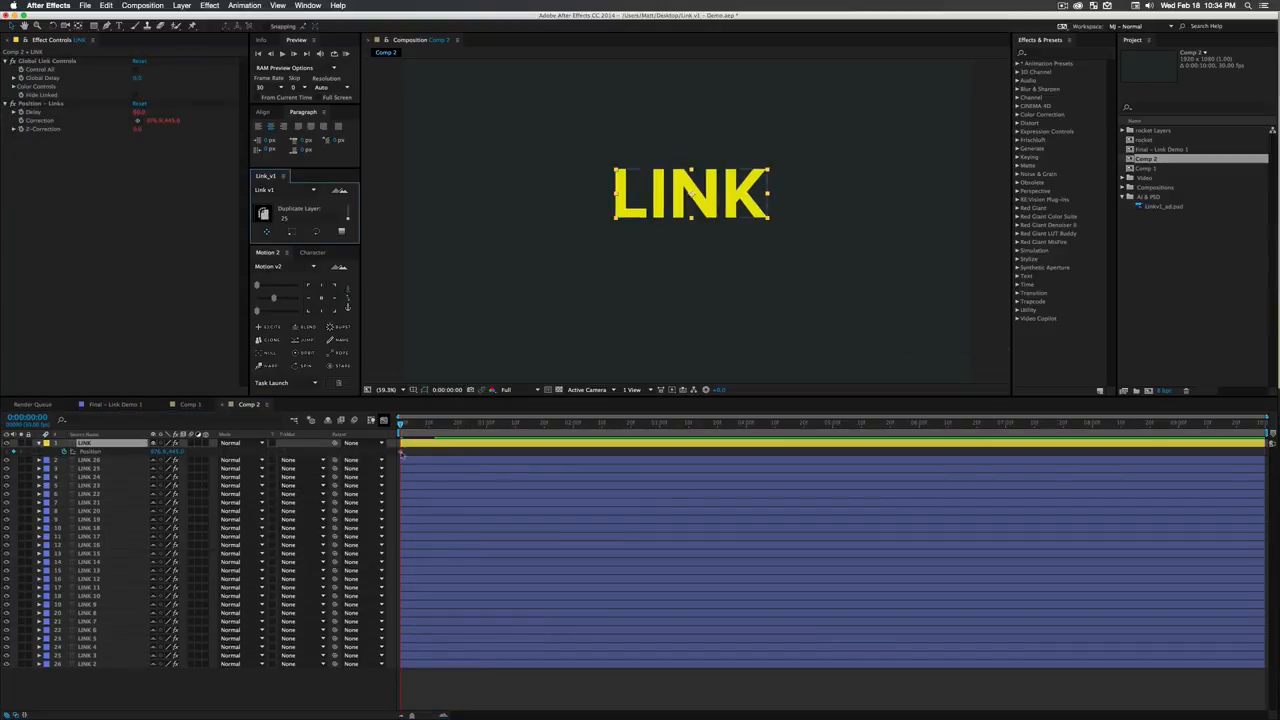
- Move the LINK layer's Position keyframe to about 0:00:00:17 and hide the shy duplicates in the timeline
{"action": "left_click_drag", "start_coordinate": [402, 454], "coordinate": [449, 454]}
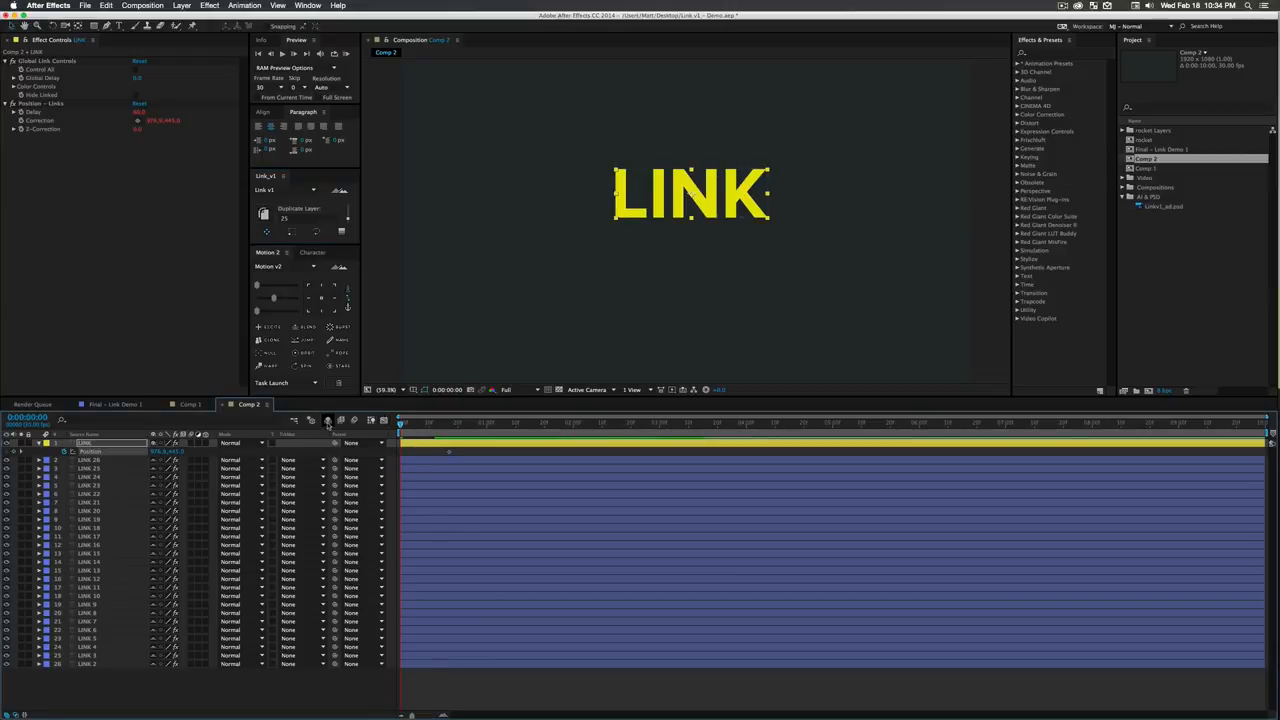
{"action": "left_click", "coordinate": [328, 421]}
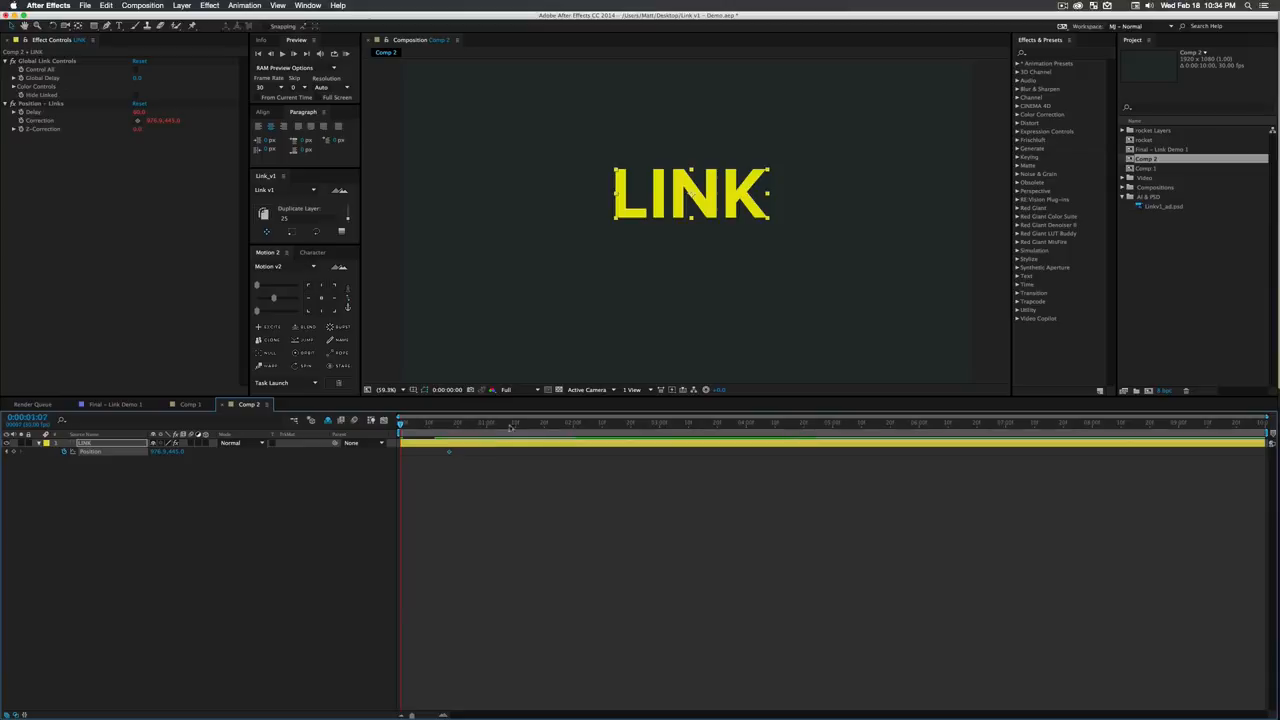
- At 0:00:01:21, keyframe the LINK layer's Position about 500 pixels further right
{"action": "left_click_drag", "start_coordinate": [512, 424], "coordinate": [547, 426]}
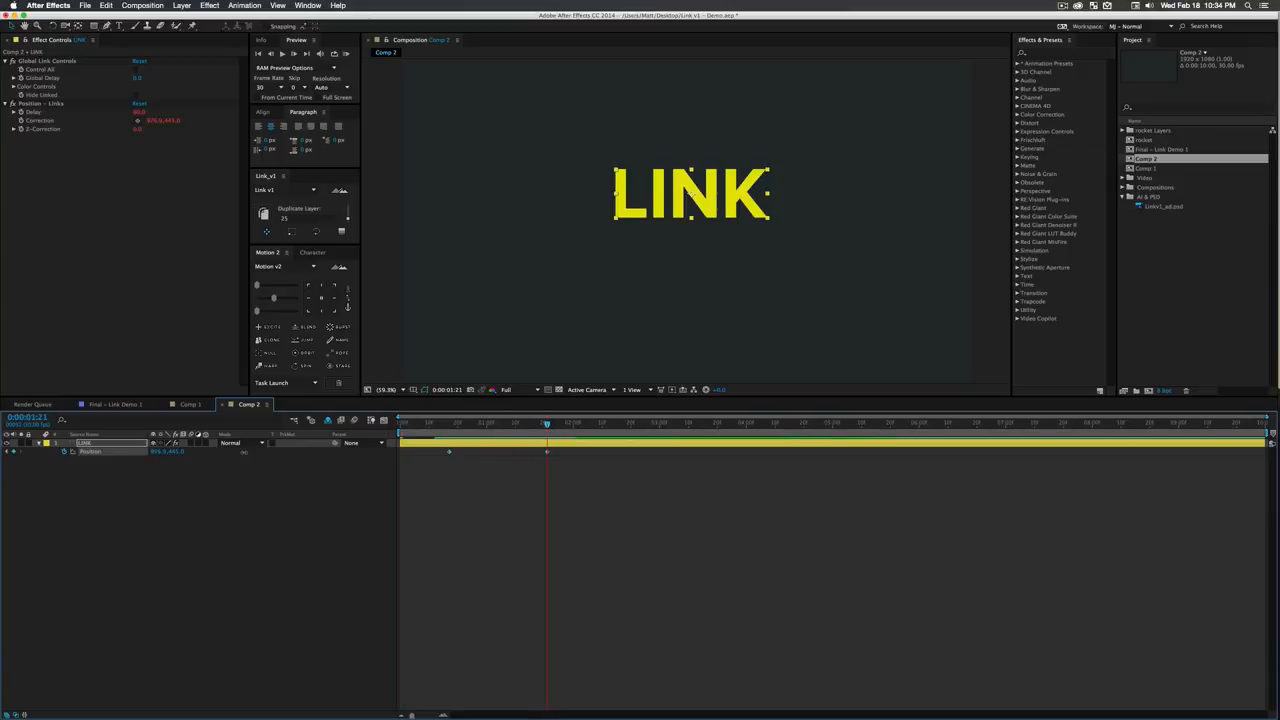
{"action": "left_click_drag", "start_coordinate": [155, 452], "coordinate": [470, 472]}
{"action": "left_click", "coordinate": [173, 474]}
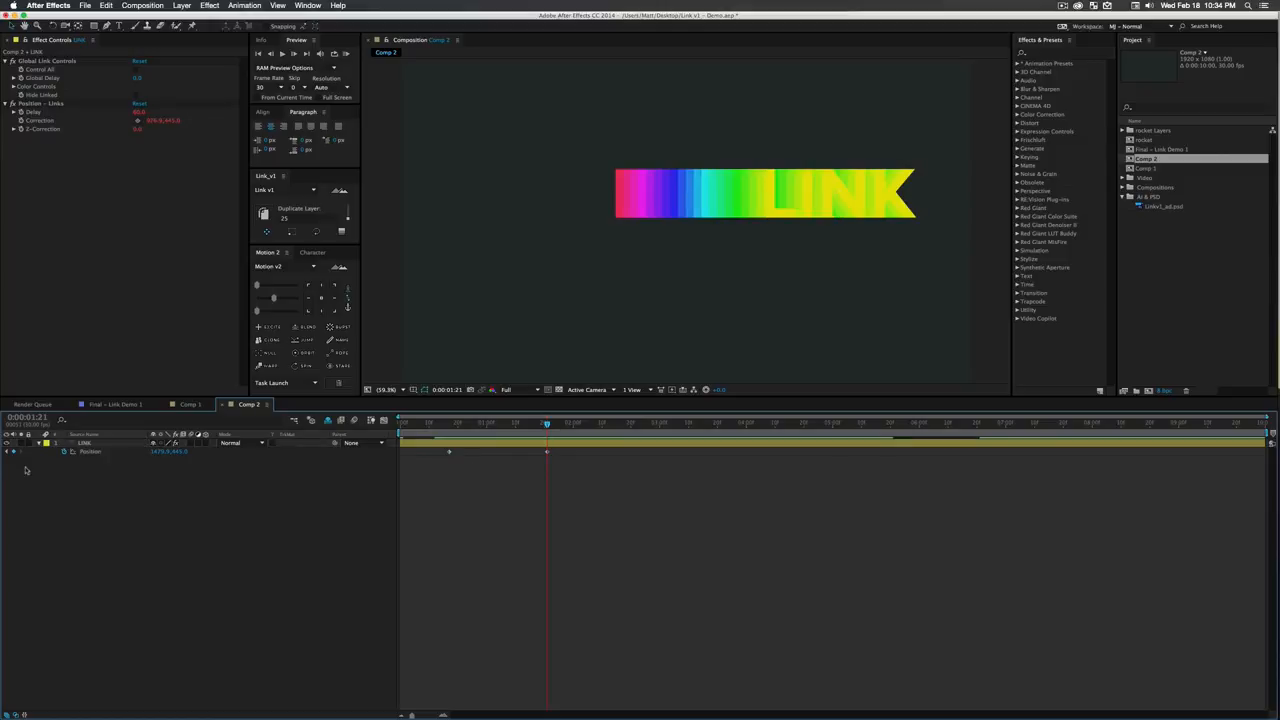
- Shift the LINK layer's position at its first keyframe to the left and preview the animation
{"action": "left_click", "coordinate": [8, 452]}
{"action": "left_click_drag", "start_coordinate": [159, 453], "coordinate": [5, 455]}
{"action": "left_click", "coordinate": [587, 535]}
{"action": "key", "text": "space"}
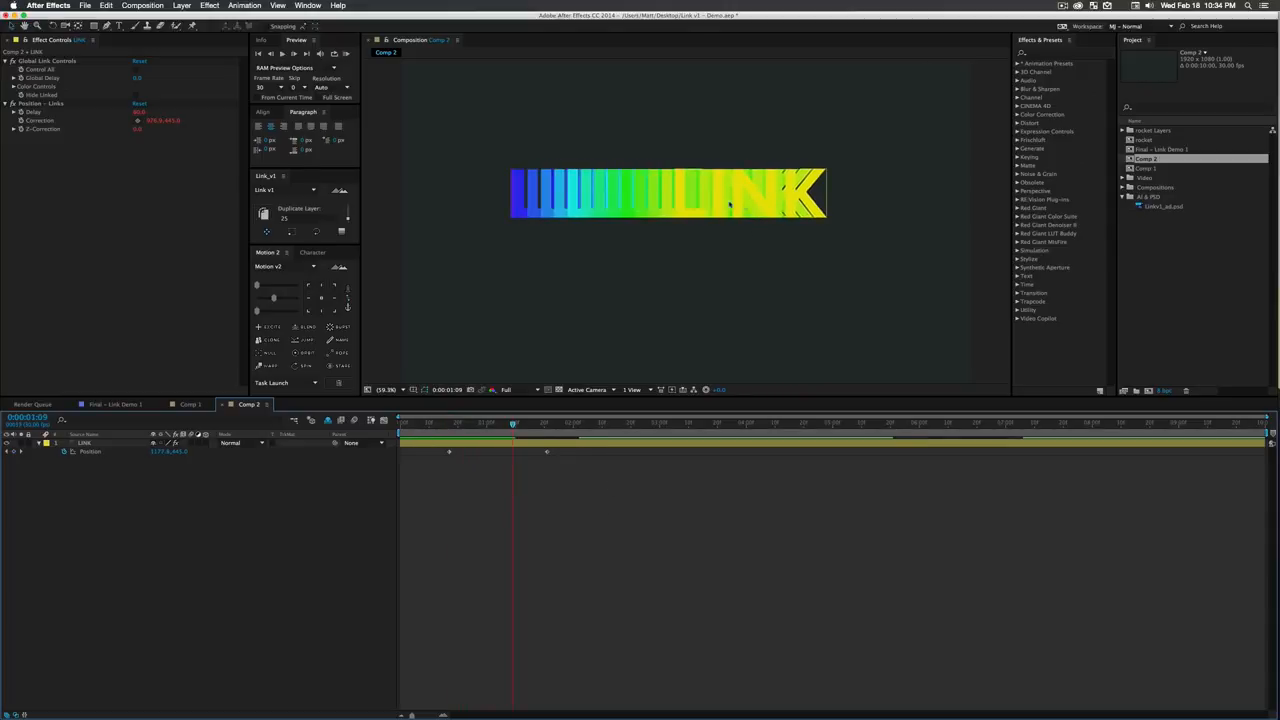
- Set the LINK layer's Color Cycle Seed to 344
{"action": "left_click", "coordinate": [15, 87]}
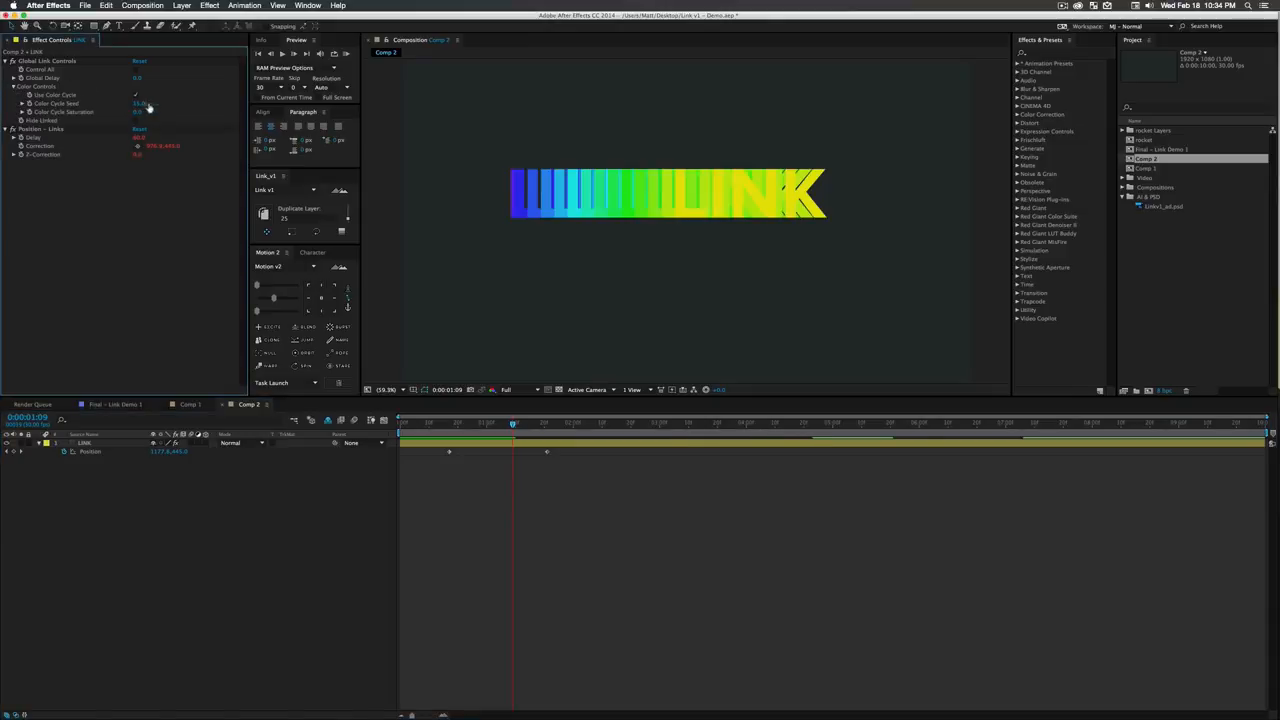
{"action": "left_click_drag", "start_coordinate": [138, 104], "coordinate": [335, 137]}
{"action": "left_click", "coordinate": [298, 559]}
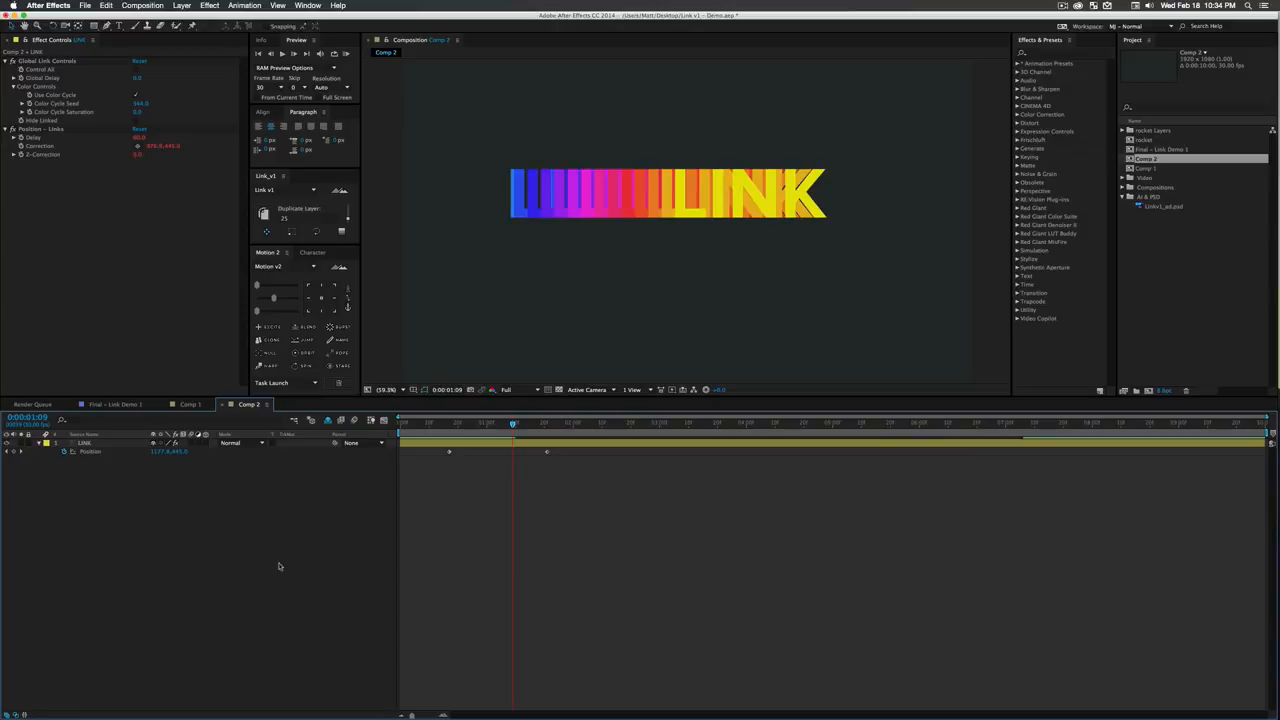
- Apply a Drop Shadow layer style to LINK and all its duplicates, hide the shy duplicates again and scrub through the result
{"action": "left_click", "coordinate": [328, 421]}
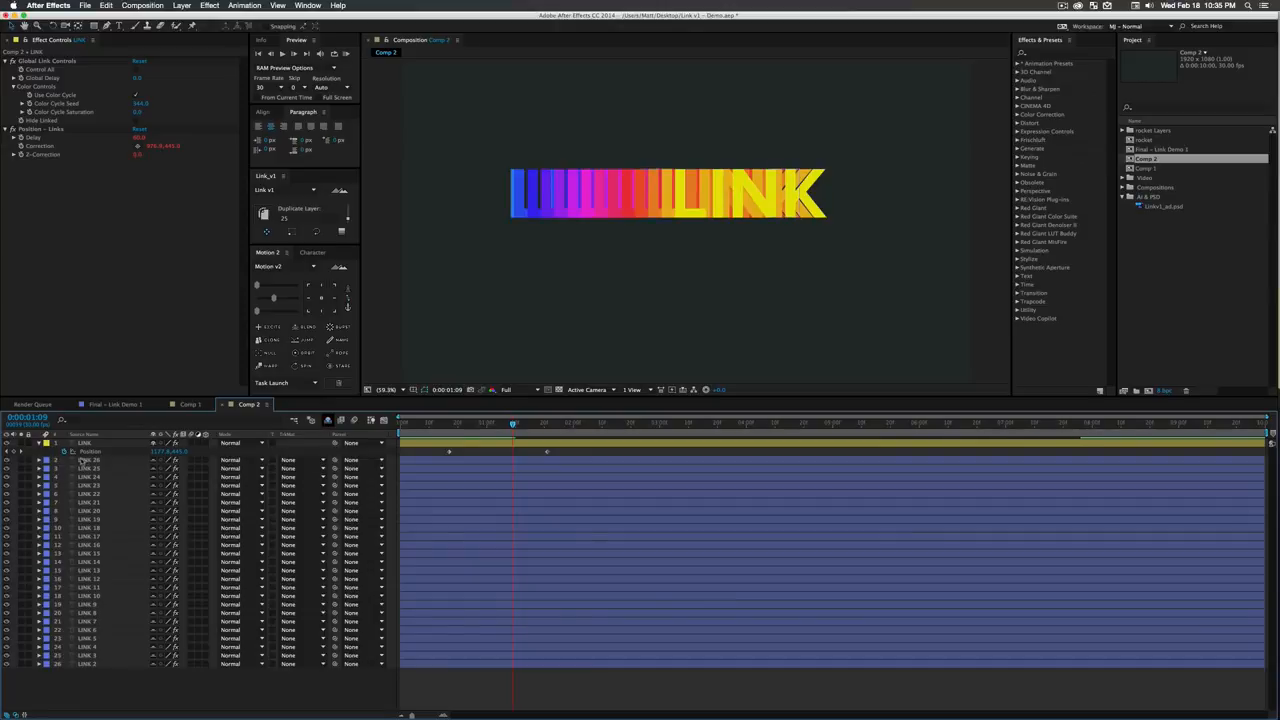
{"action": "key", "text": "super+a"}
{"action": "right_click", "coordinate": [103, 470]}
{"action": "mouse_move", "coordinate": [127, 471]}
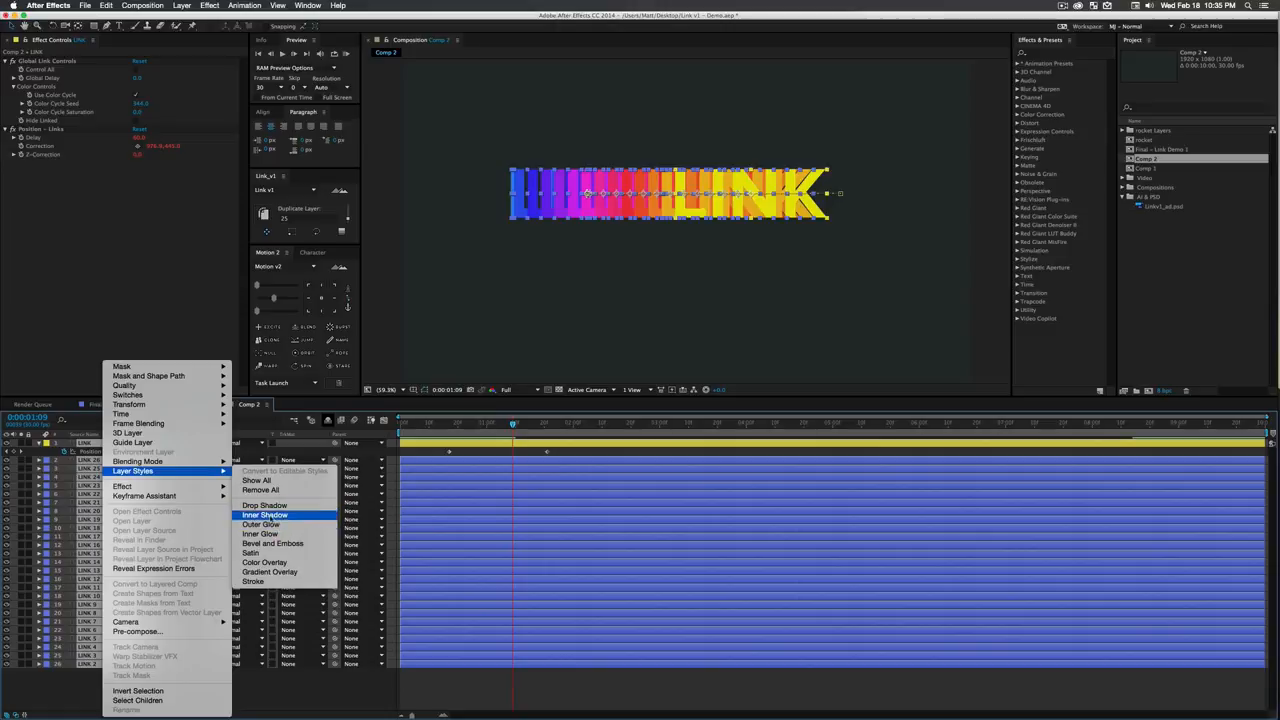
{"action": "left_click", "coordinate": [270, 507]}
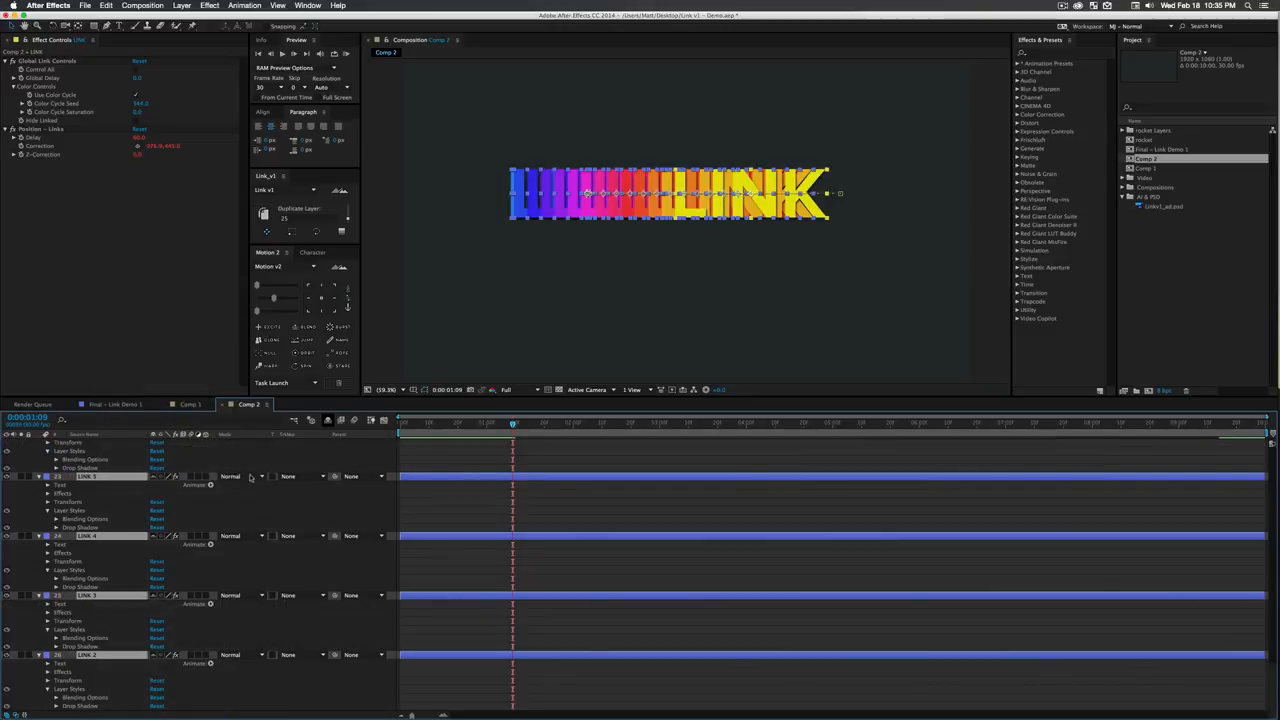
{"action": "left_click", "coordinate": [328, 421]}
{"action": "left_click", "coordinate": [305, 557]}
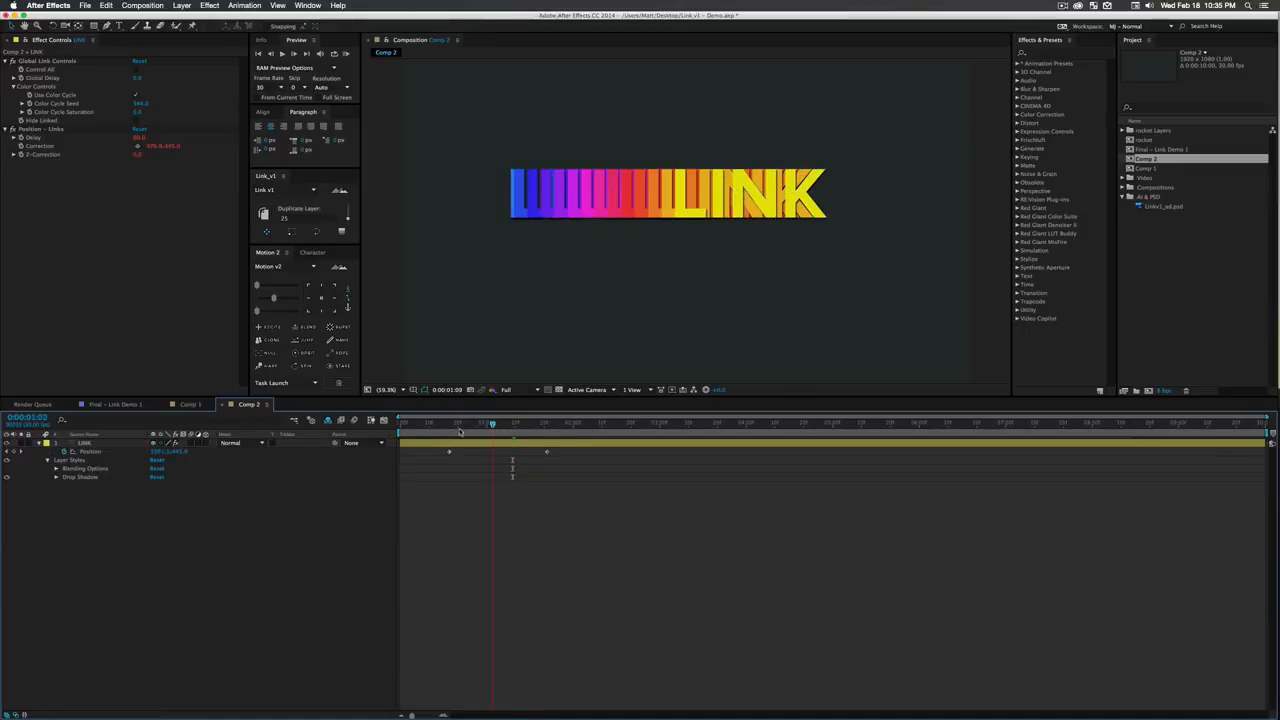
{"action": "left_click_drag", "start_coordinate": [460, 432], "coordinate": [524, 450]}
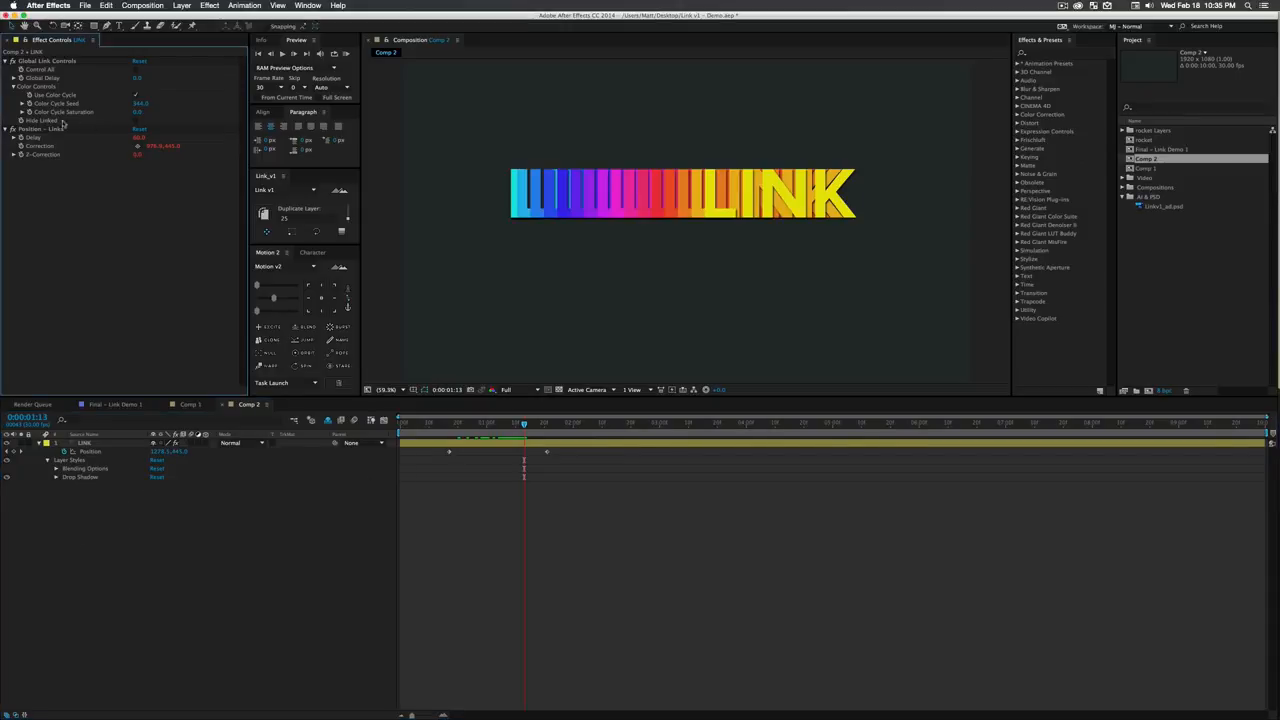
- Hide the LINK layer's linked duplicates, scrub through the parent layer's motion alone, and show the duplicates again
{"action": "left_click", "coordinate": [138, 122]}
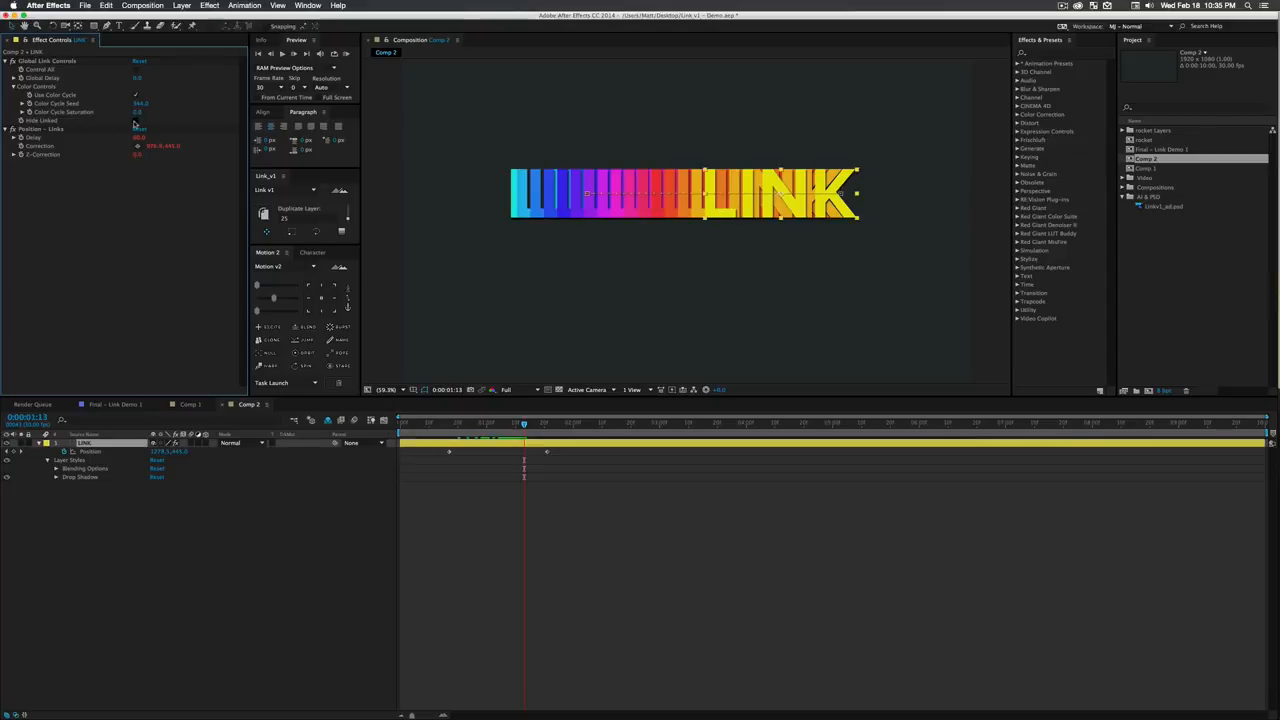
{"action": "left_click", "coordinate": [240, 567]}
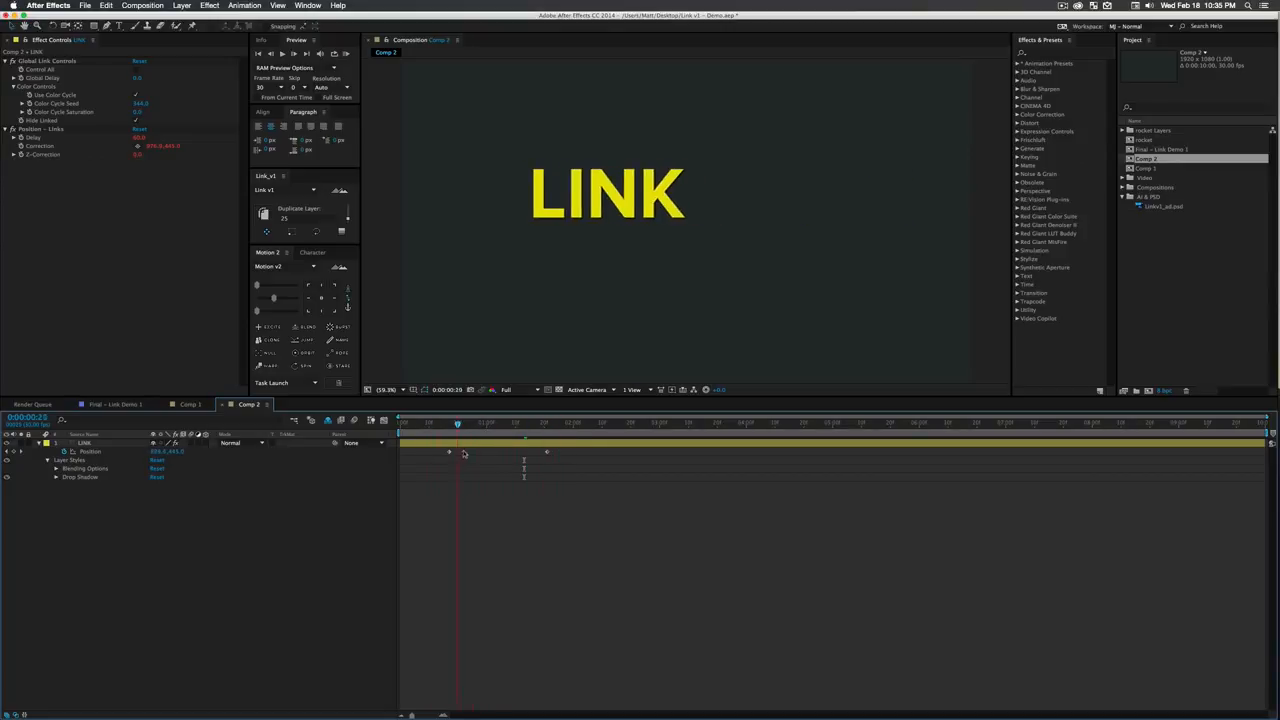
{"action": "left_click_drag", "start_coordinate": [464, 454], "coordinate": [549, 454]}
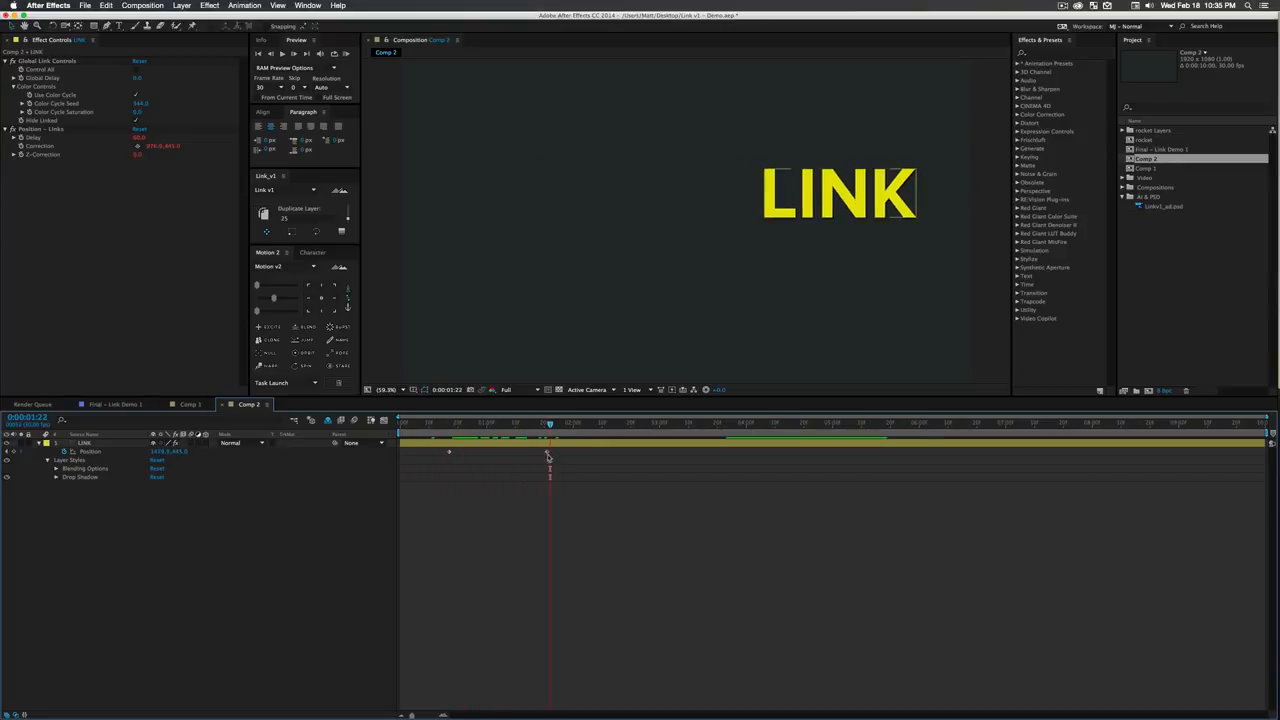
{"action": "left_click", "coordinate": [136, 121]}
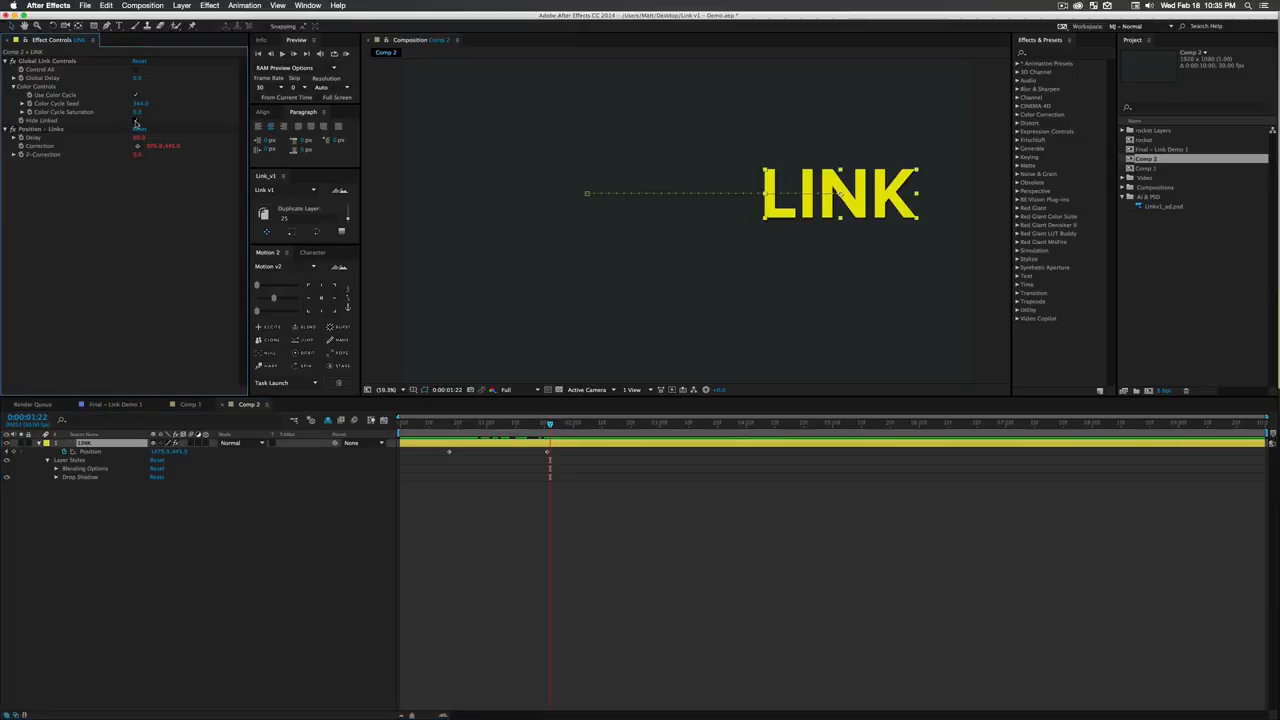
{"action": "left_click", "coordinate": [136, 121]}
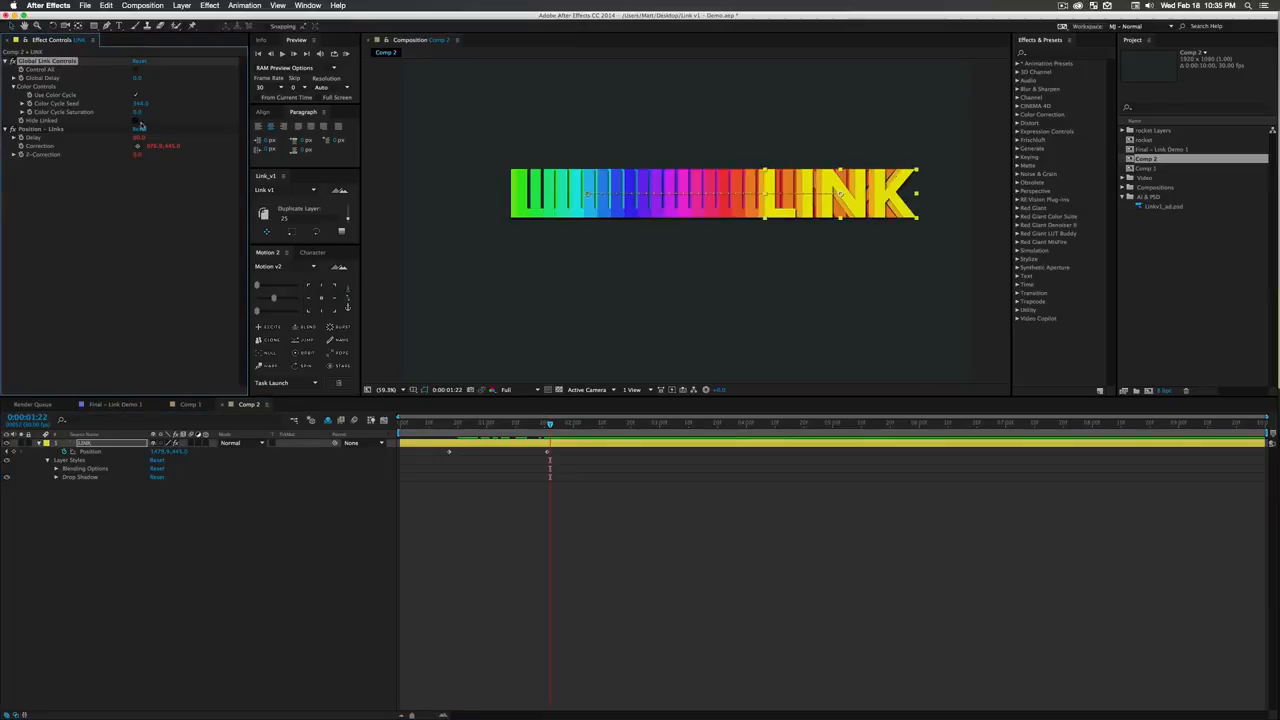
- Turn on Control All for the LINK layer, set its Global Delay to 3, and toggle Hide Linked
{"action": "left_click", "coordinate": [136, 69]}
{"action": "left_click_drag", "start_coordinate": [137, 78], "coordinate": [150, 78]}
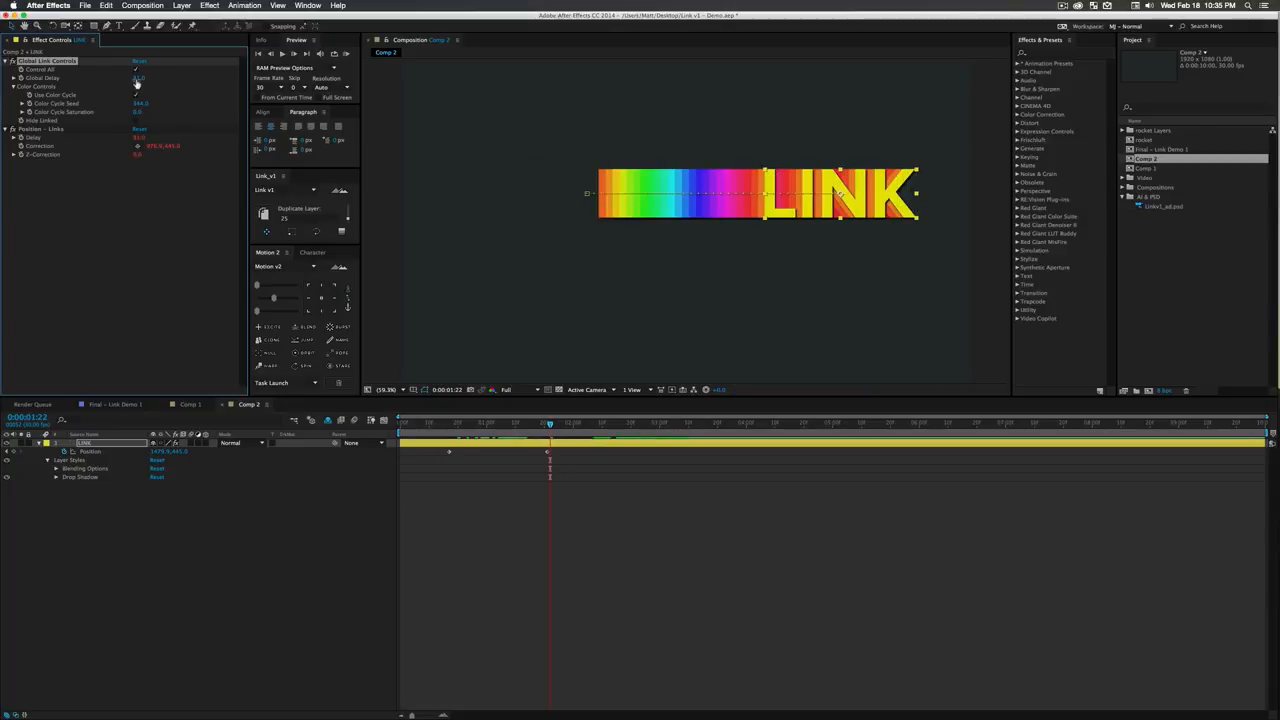
{"action": "left_click", "coordinate": [138, 78]}
{"action": "type", "text": "3"}
{"action": "key", "text": "Return"}
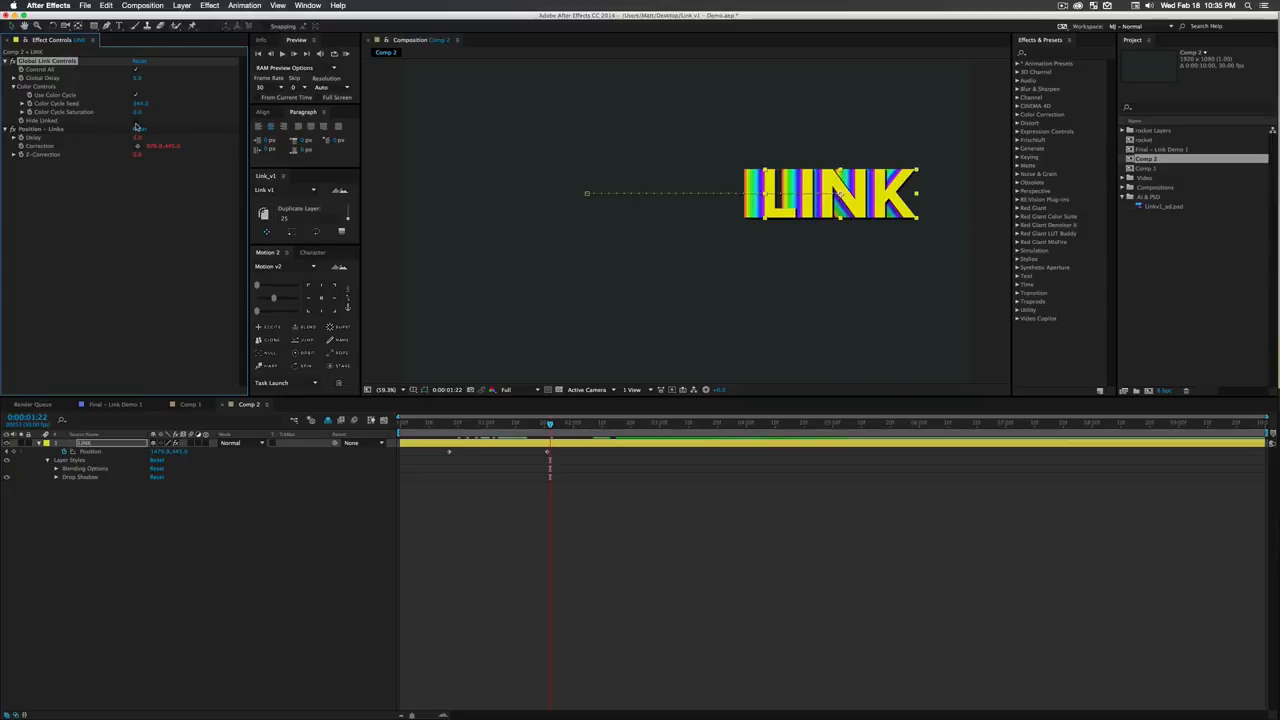
{"action": "left_click", "coordinate": [136, 121]}
{"action": "left_click", "coordinate": [250, 579]}
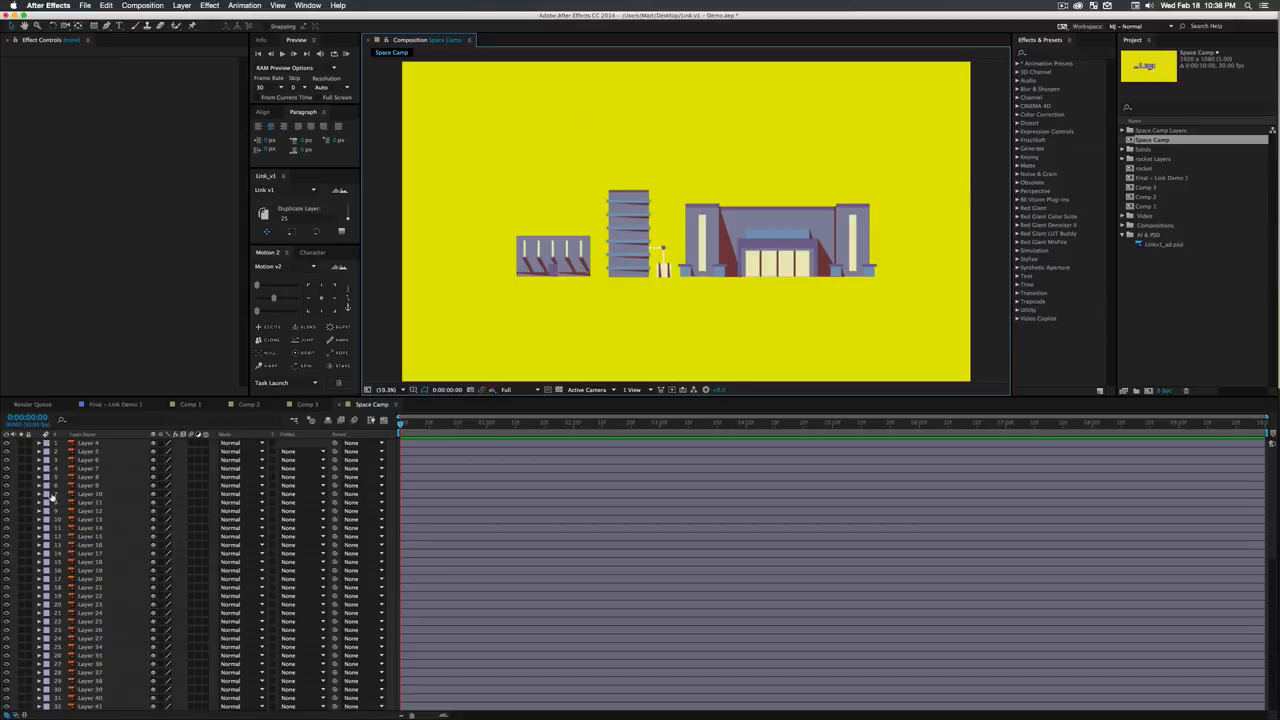
- Select all the building layers in the Space Camp comp, starting from Layer 84 and extending up to Layer 4
{"action": "scroll", "coordinate": [95, 506], "scroll_direction": "down", "scroll_amount": 10}
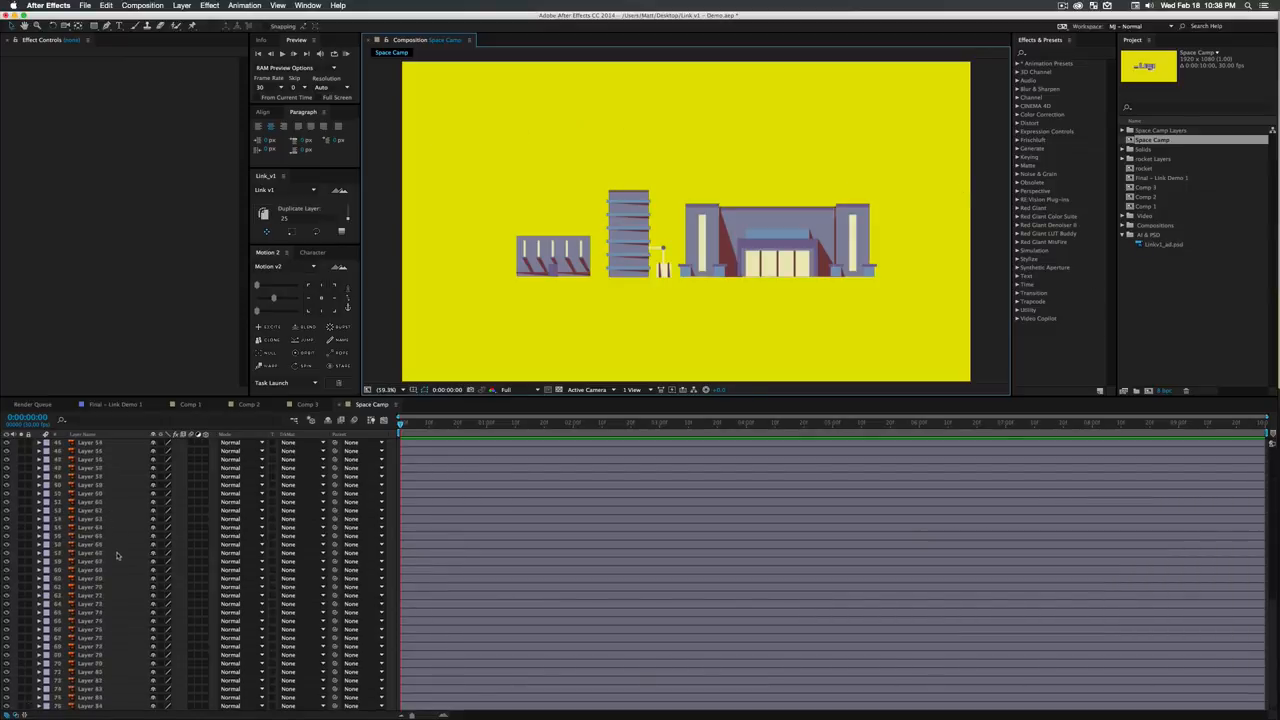
{"action": "left_click_drag", "start_coordinate": [479, 127], "coordinate": [890, 312]}
{"action": "left_click", "coordinate": [505, 241]}
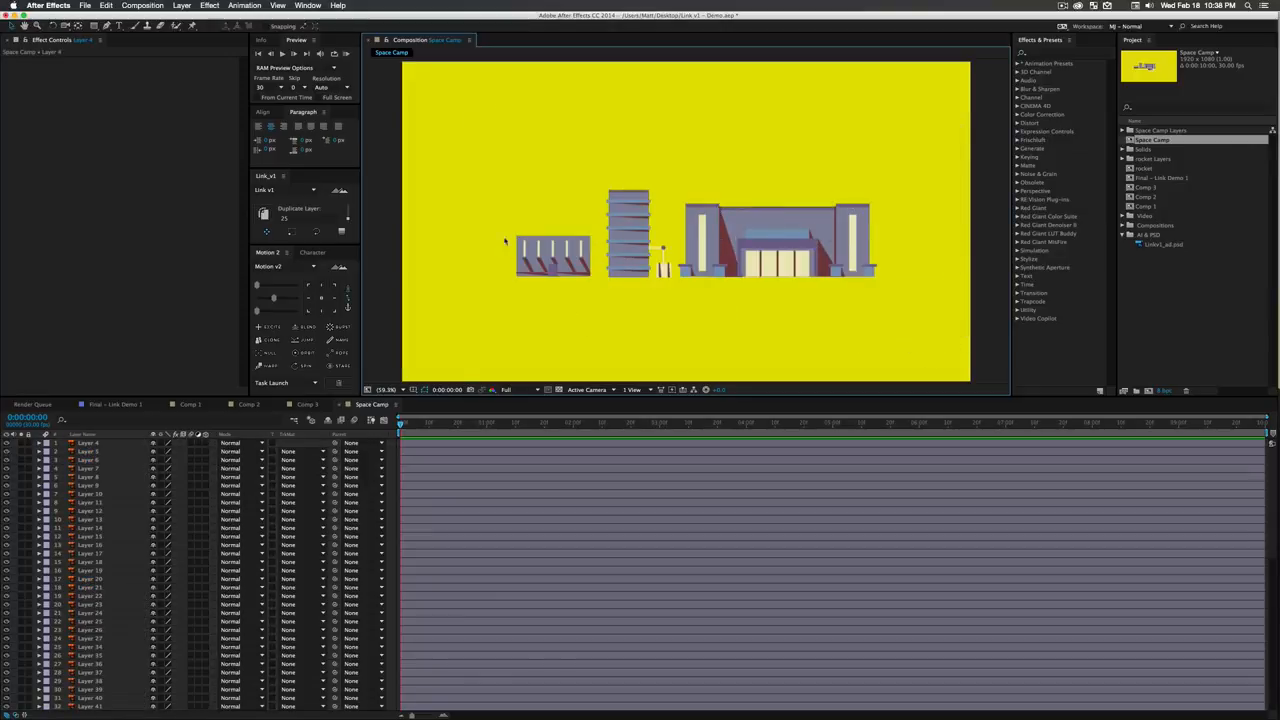
{"action": "scroll", "coordinate": [98, 599], "scroll_direction": "down", "scroll_amount": 10}
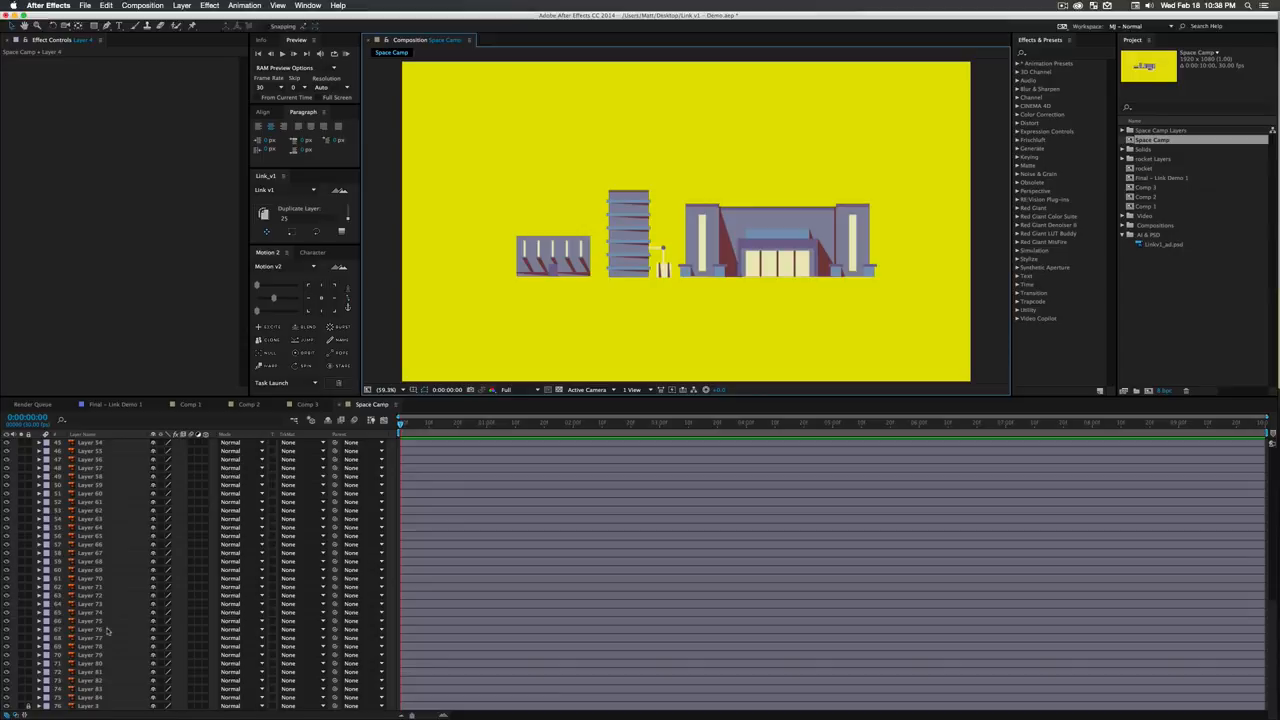
{"action": "left_click", "coordinate": [113, 697]}
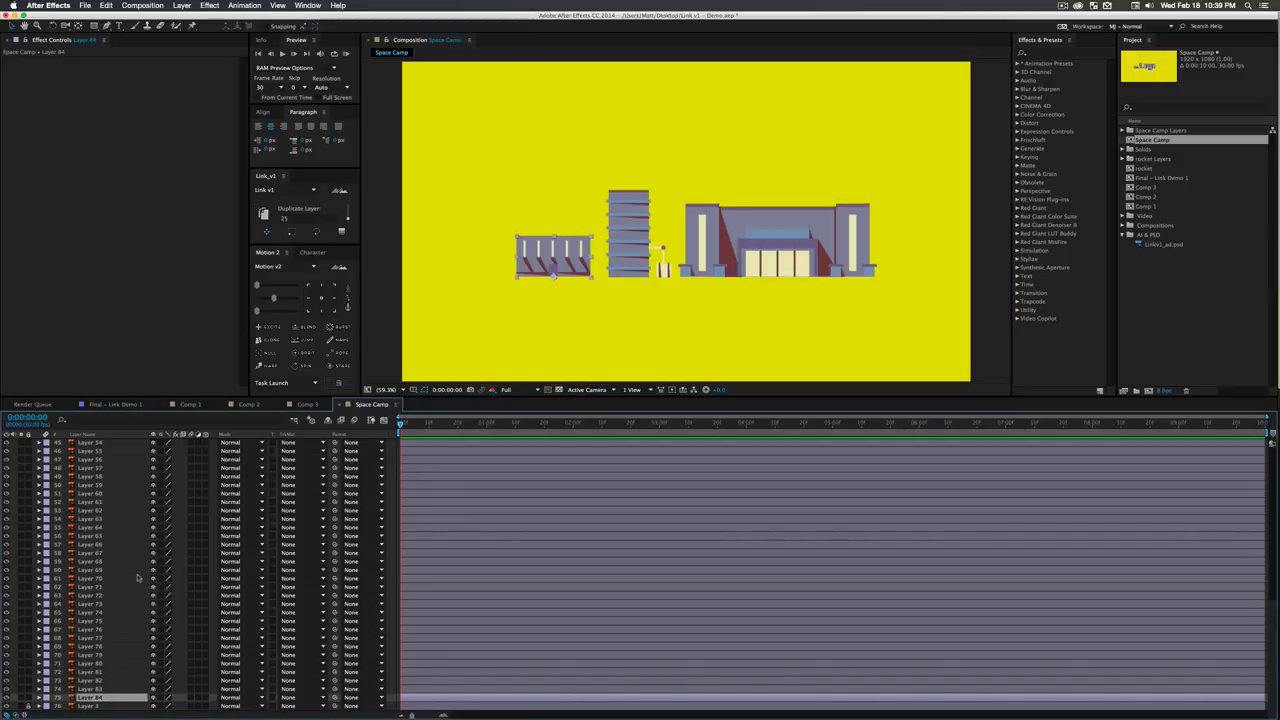
{"action": "scroll", "coordinate": [115, 484], "scroll_direction": "up", "scroll_amount": 10}
{"action": "left_click", "coordinate": [97, 446], "text": "shift"}
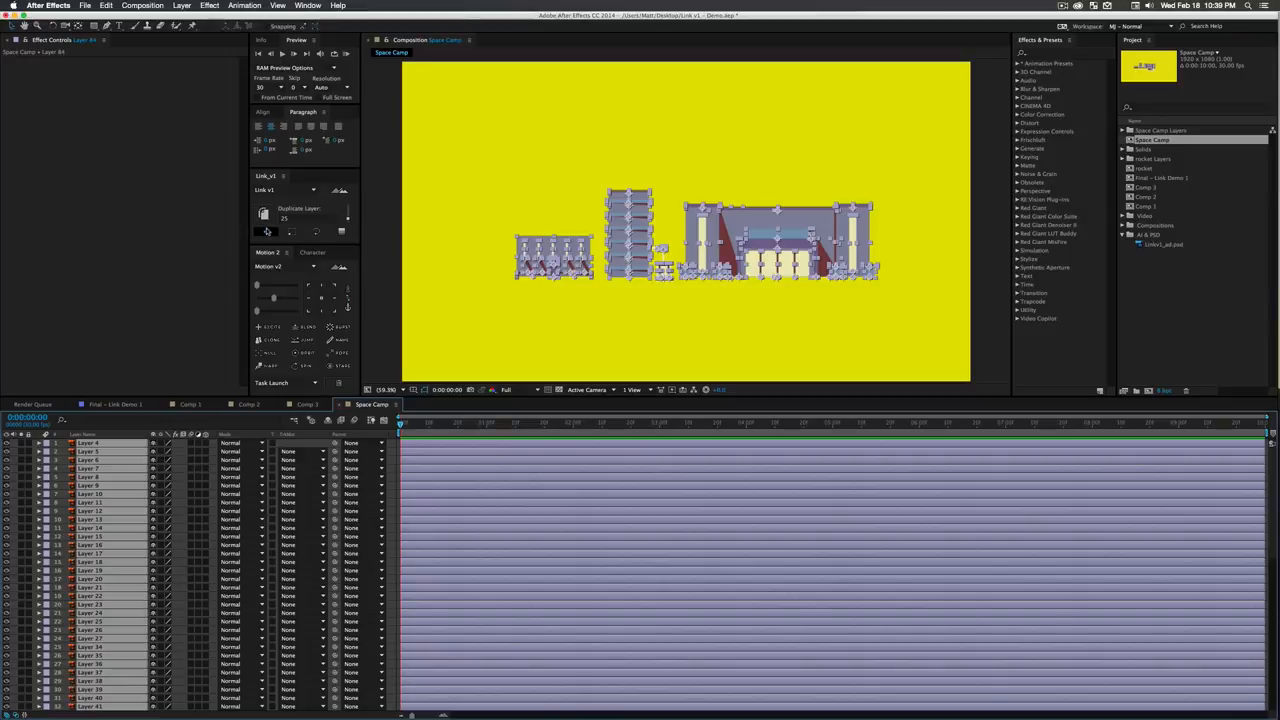
- Link the Scale of the selected building layers to Layer 84 with Add Keyframe and Shy Linked Layers enabled
{"action": "left_click", "coordinate": [346, 217]}
{"action": "left_click", "coordinate": [292, 232]}
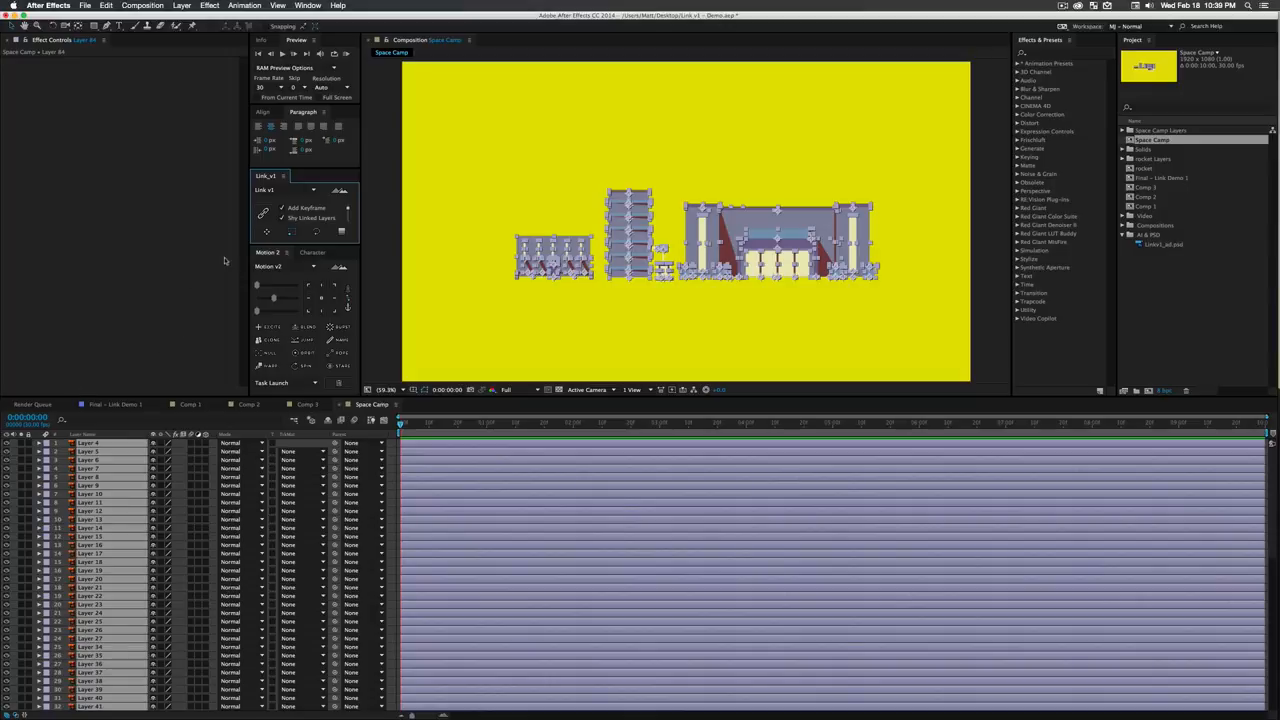
{"action": "left_click", "coordinate": [262, 213]}
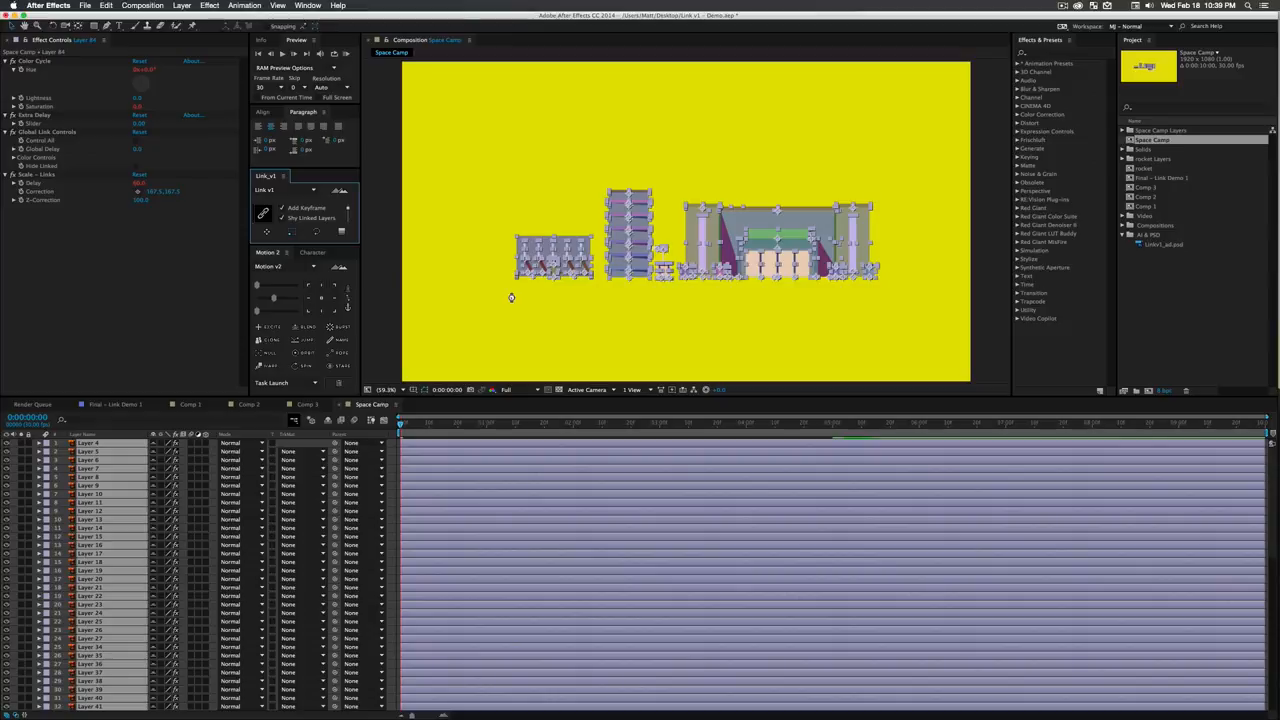
{"action": "left_click", "coordinate": [511, 297]}
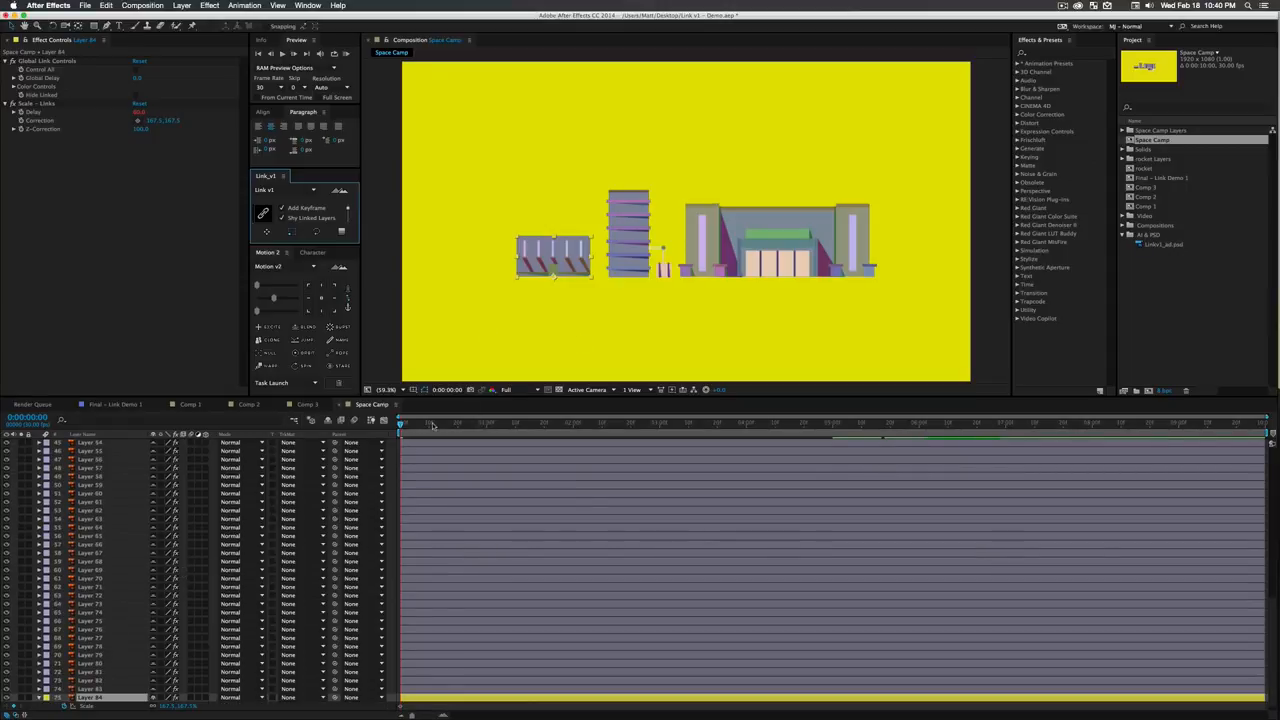
- Turn off Use Color Cycle on Layer 84 and hide the shy linked layers in the timeline
{"action": "left_click_drag", "start_coordinate": [432, 425], "coordinate": [481, 430]}
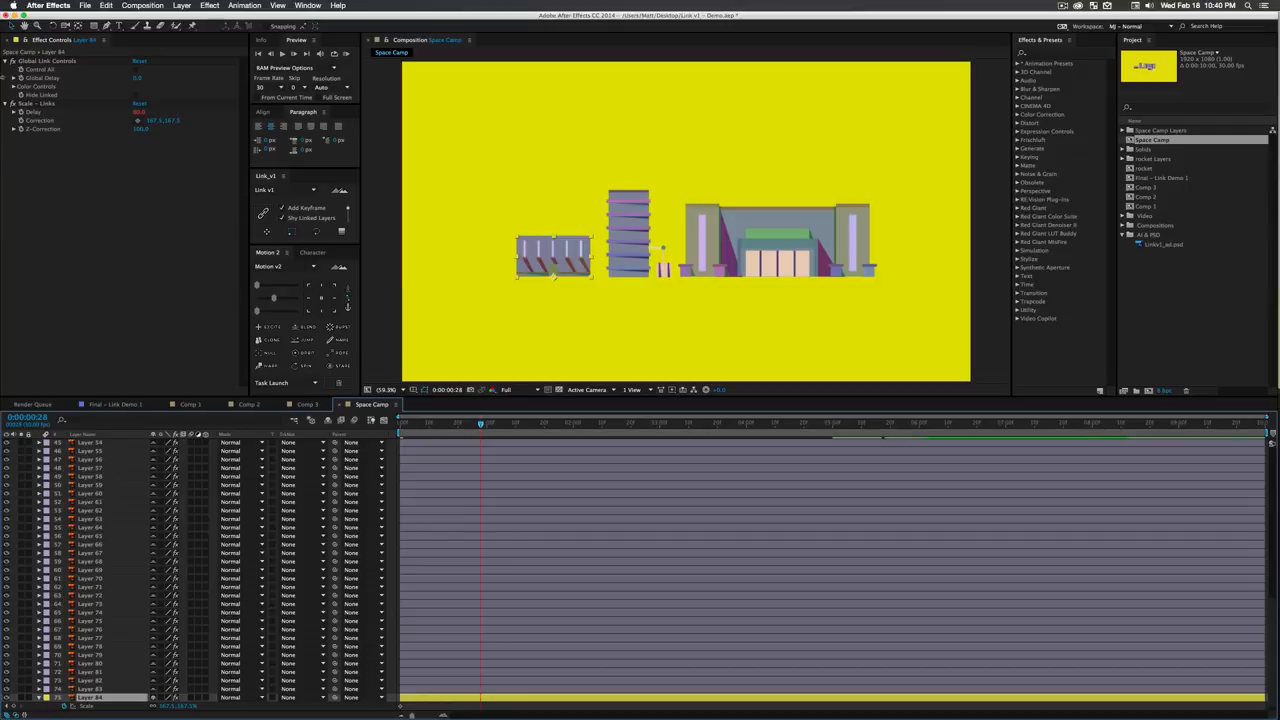
{"action": "left_click", "coordinate": [14, 87]}
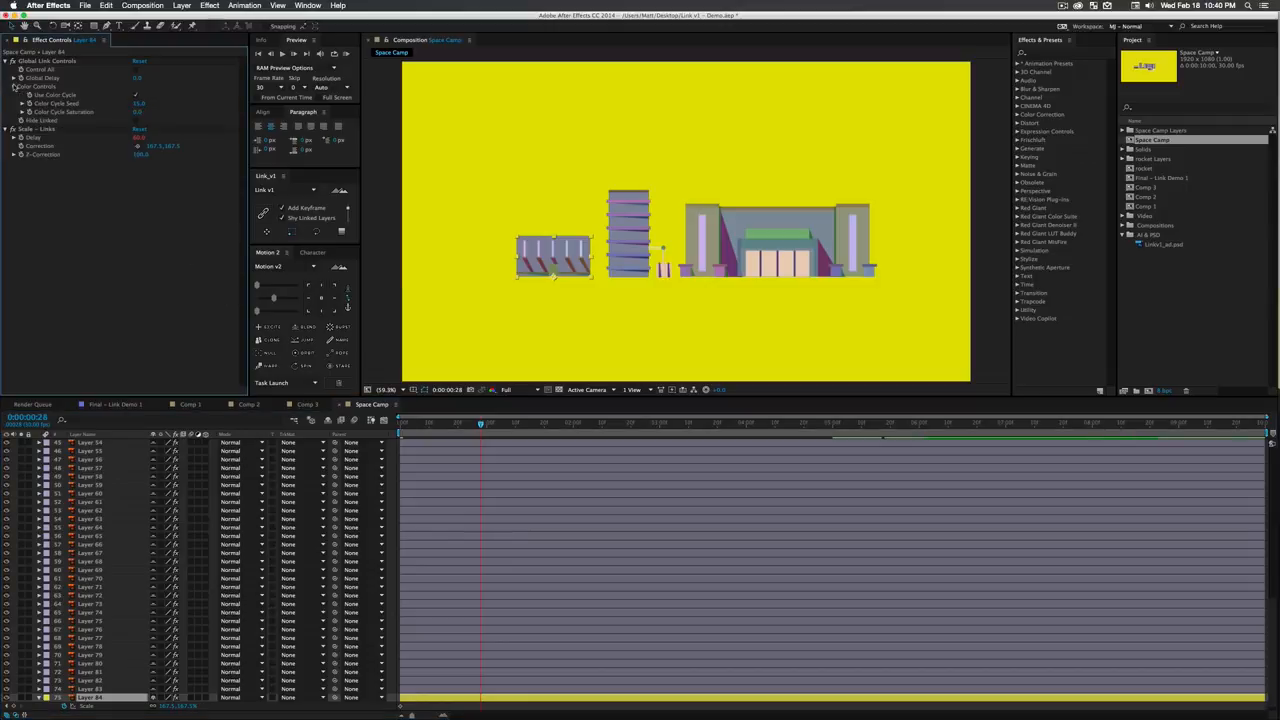
{"action": "left_click", "coordinate": [135, 95]}
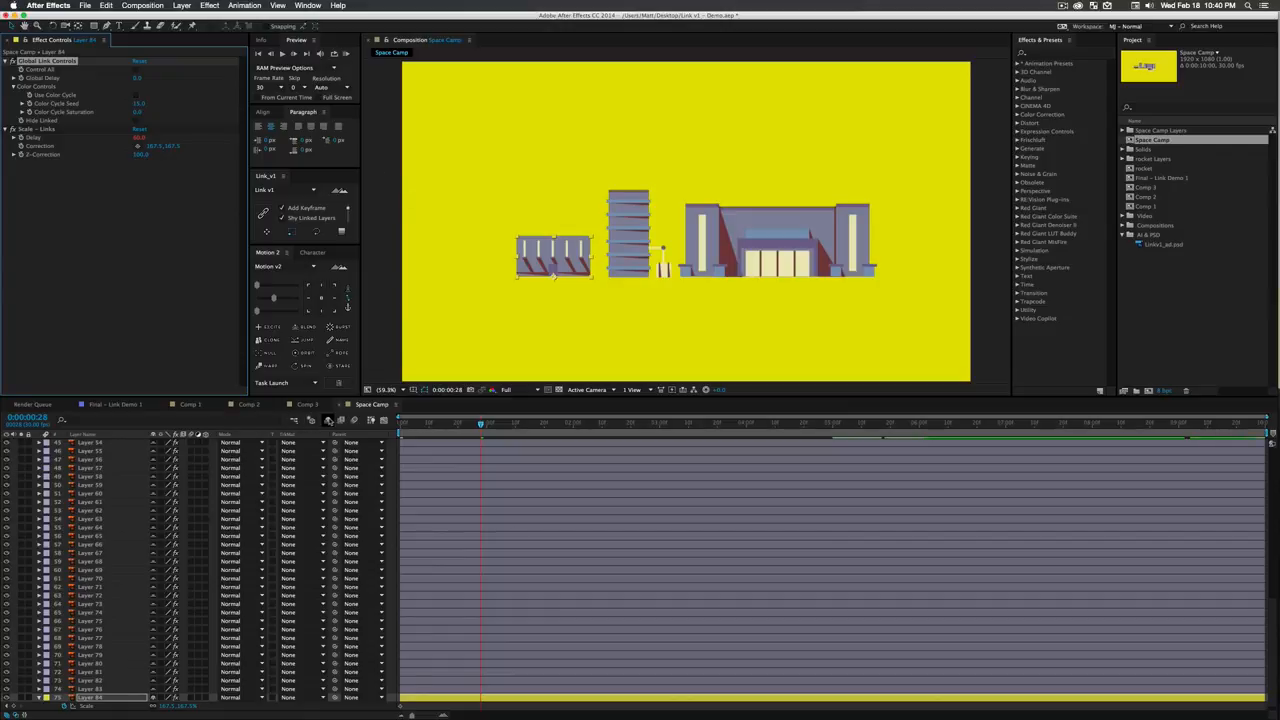
{"action": "left_click", "coordinate": [328, 420]}
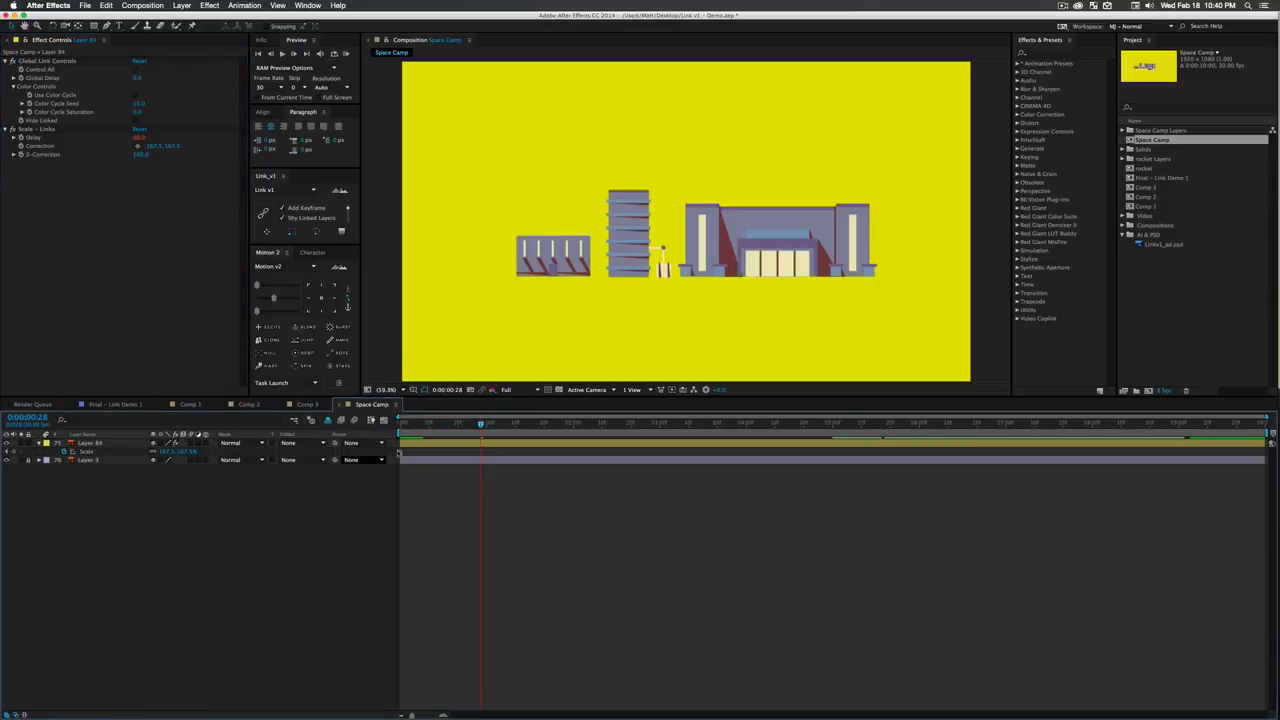
- Move Layer 84's Scale keyframe to about 0:00:00:26 and enable Hide Linked so only the parent layer displays
{"action": "left_click", "coordinate": [400, 452]}
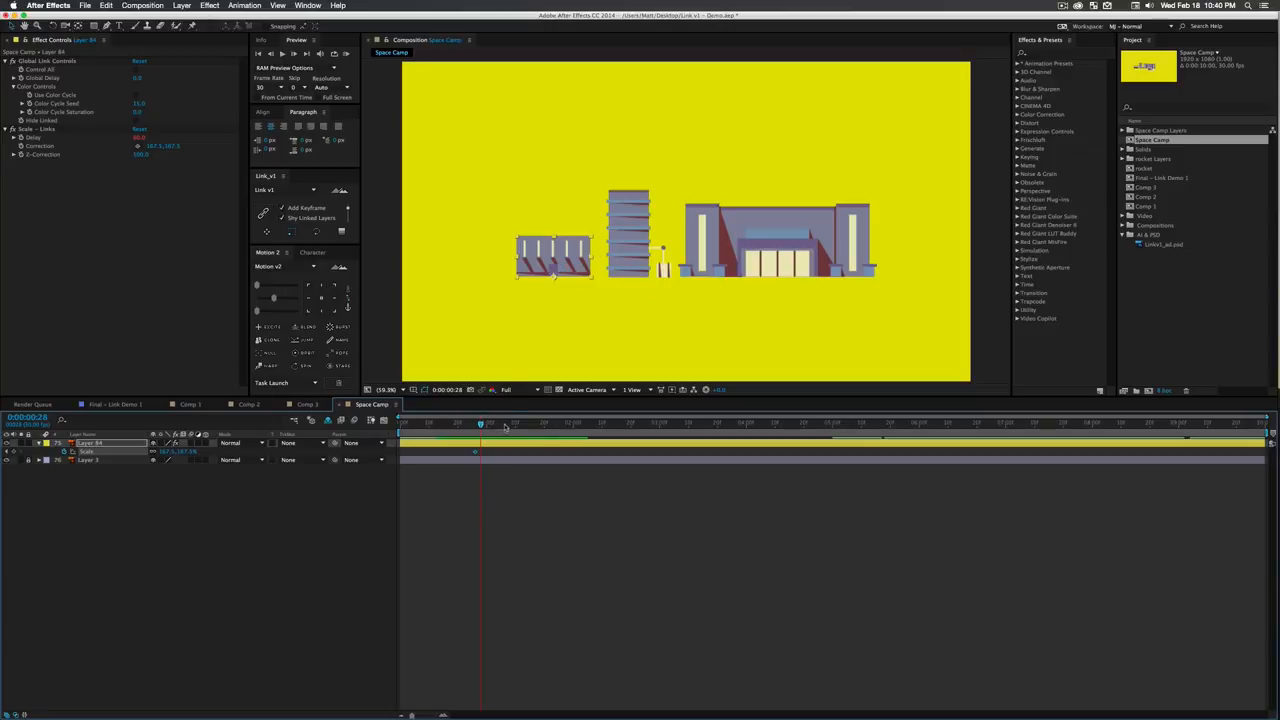
{"action": "left_click_drag", "start_coordinate": [507, 425], "coordinate": [555, 425]}
{"action": "left_click", "coordinate": [136, 121]}
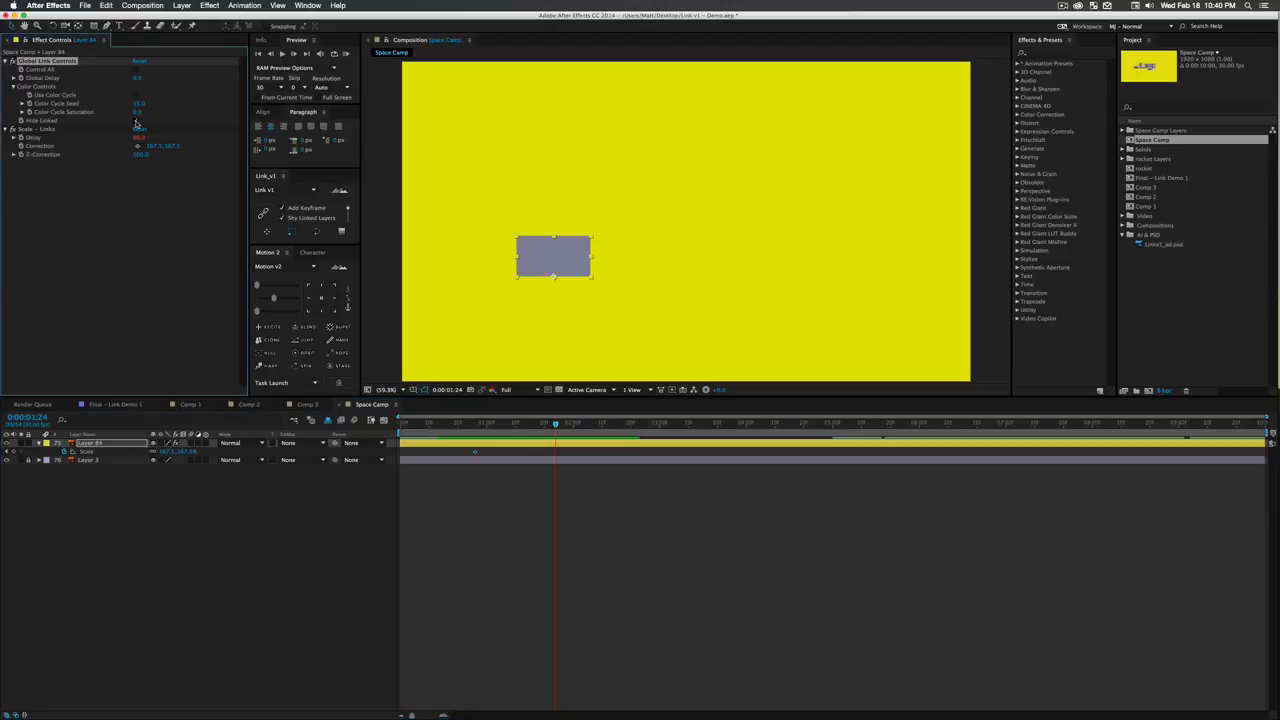
{"action": "left_click", "coordinate": [161, 521]}
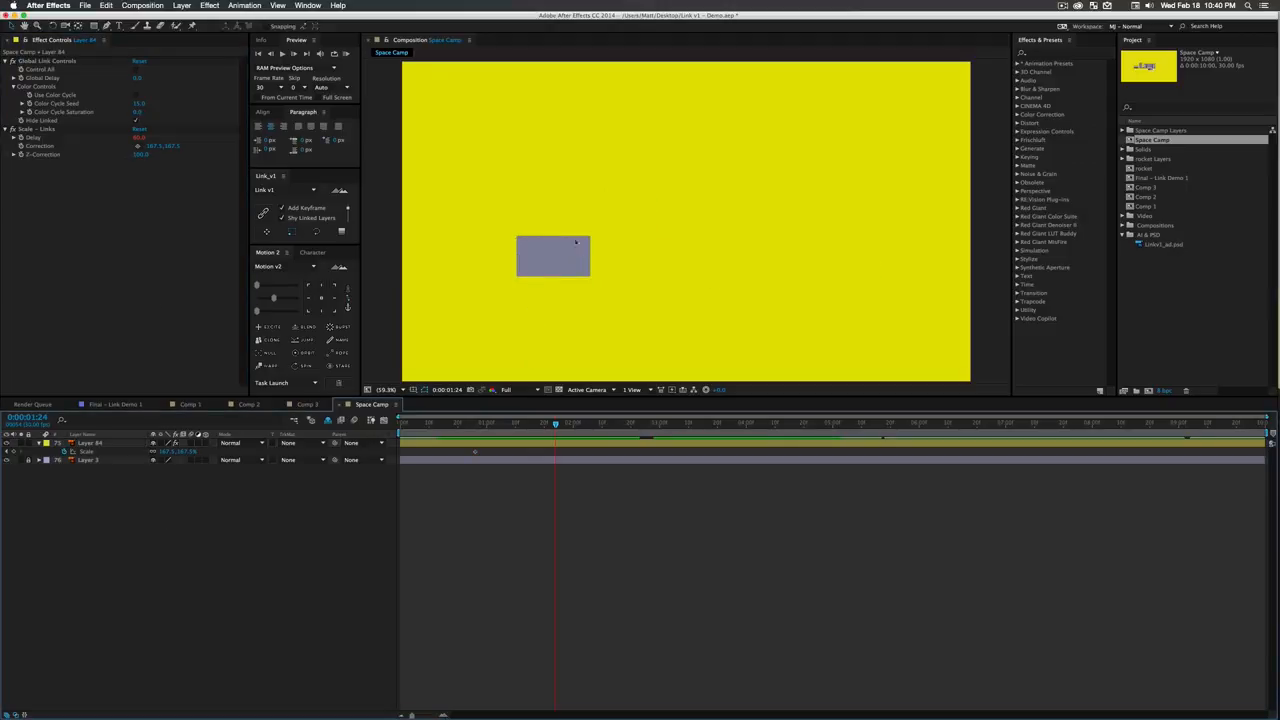
- Move Layer 84's Scale keyframe to about three seconds, keyframe its vertical scale at 0% at 0:00:01:27, and preview the growth
{"action": "left_click", "coordinate": [476, 452]}
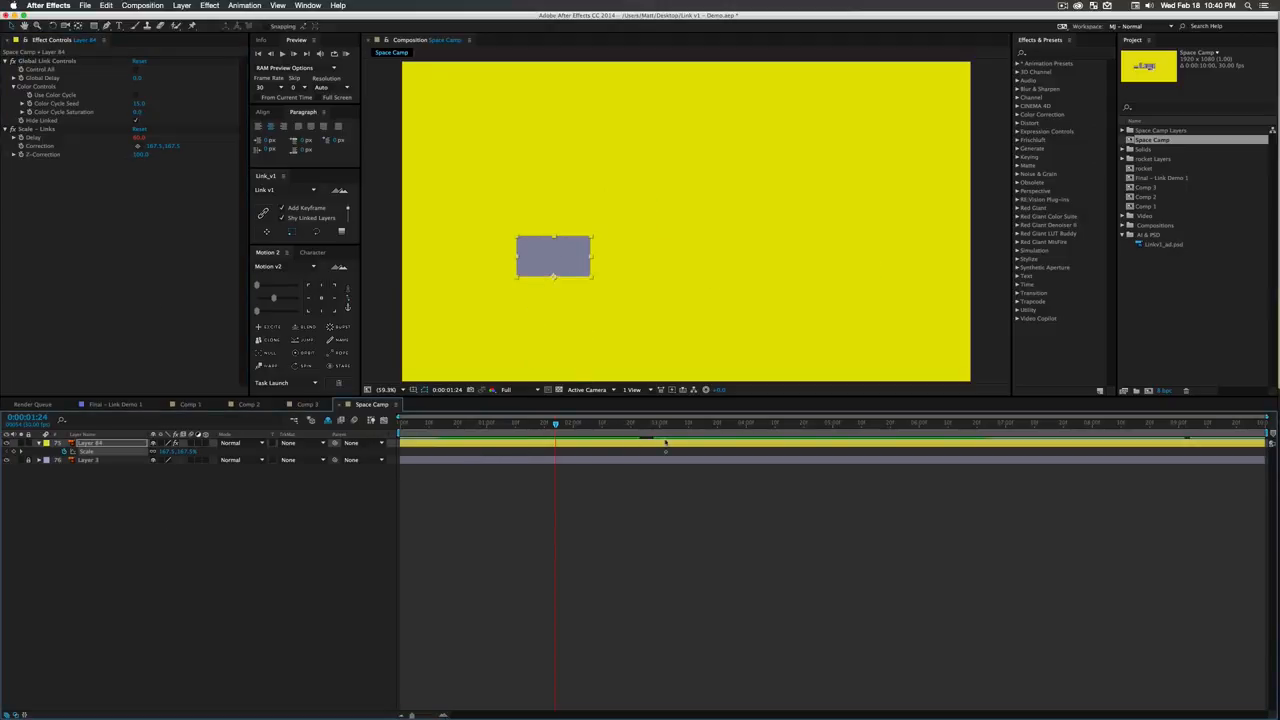
{"action": "left_click_drag", "start_coordinate": [569, 426], "coordinate": [564, 427]}
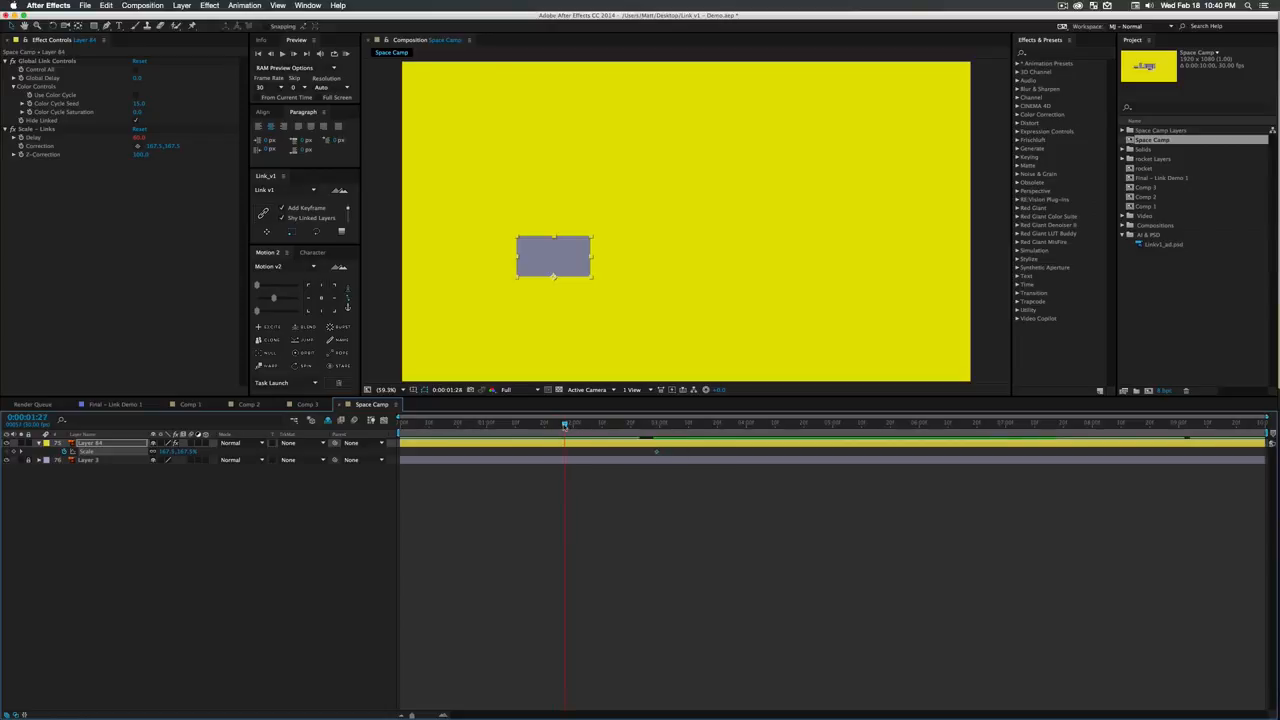
{"action": "left_click", "coordinate": [330, 523]}
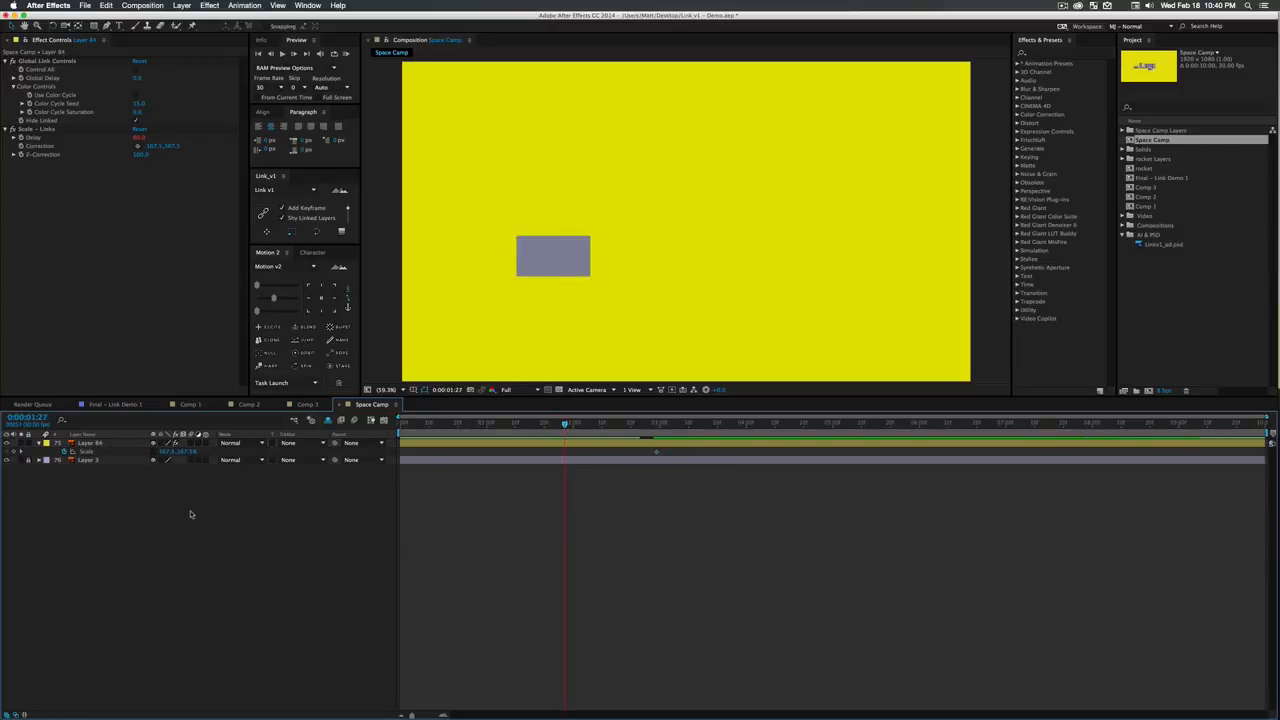
{"action": "left_click", "coordinate": [184, 453]}
{"action": "type", "text": "0"}
{"action": "key", "text": "Return"}
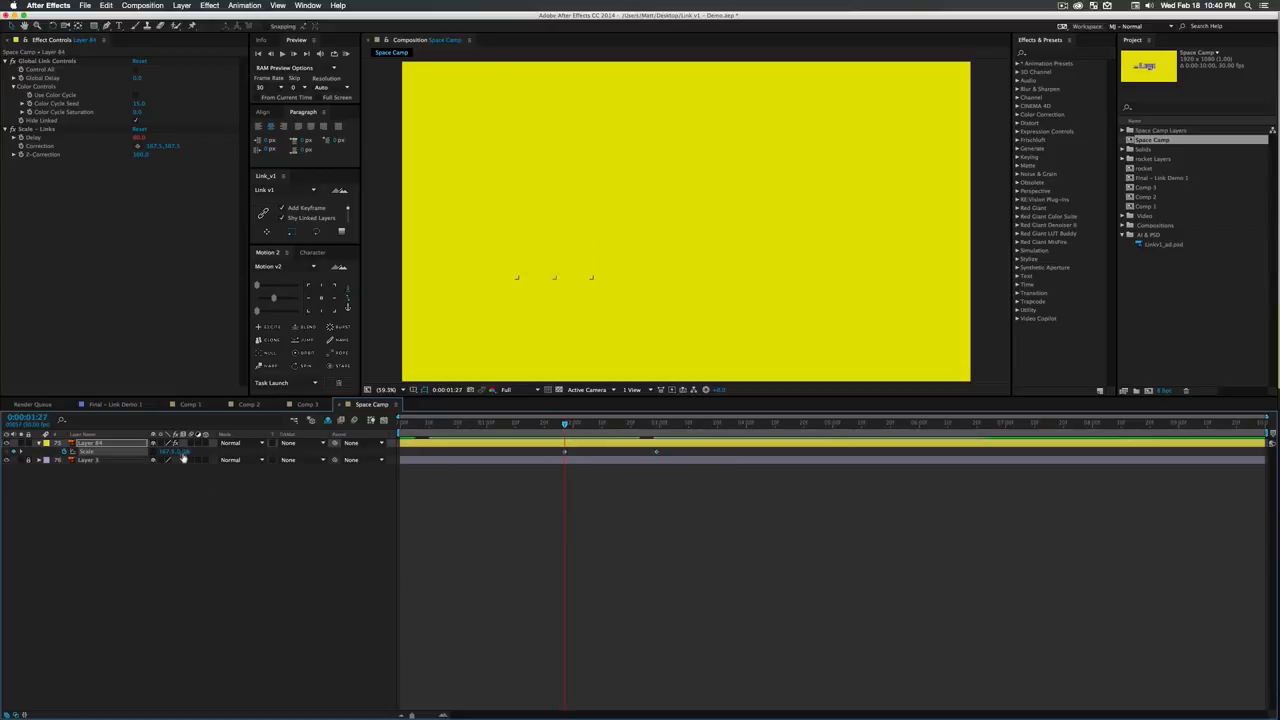
{"action": "left_click", "coordinate": [313, 559]}
{"action": "key", "text": "space"}
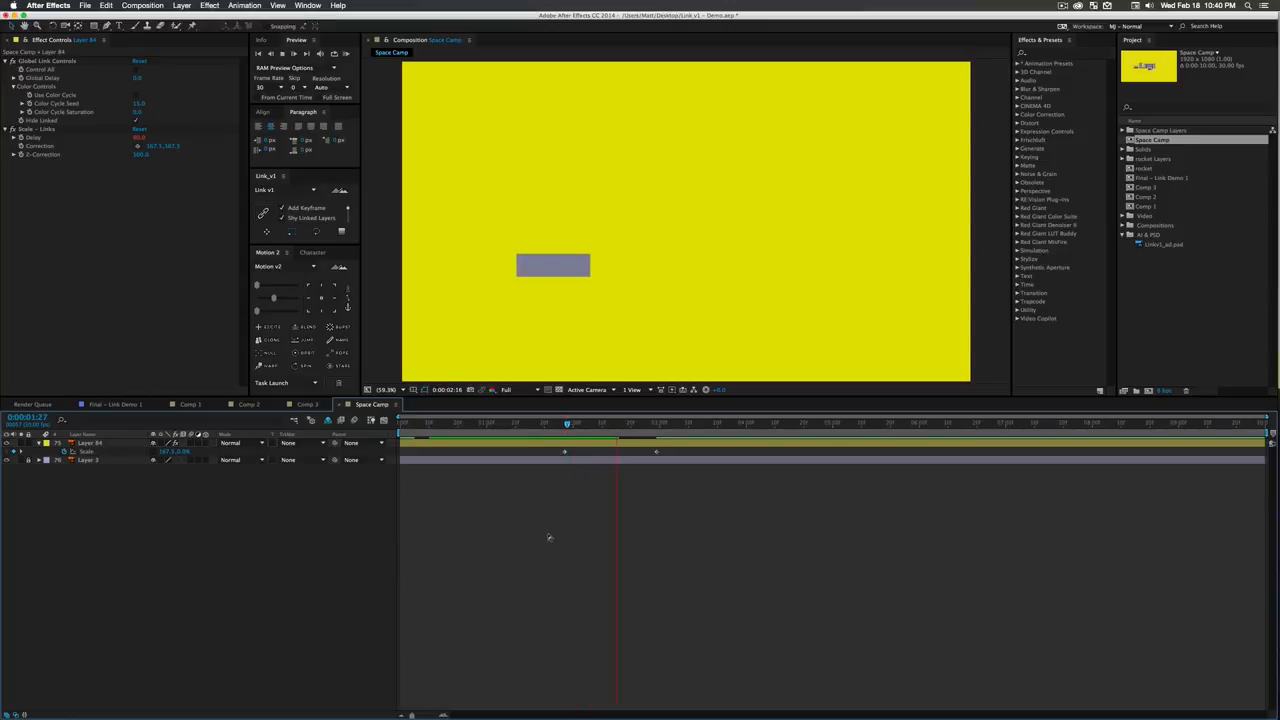
- Move Layer 84's first Scale keyframe to about 0:00:02:07, ease it with the Motion v2 easing control, and preview the result
{"action": "left_click_drag", "start_coordinate": [562, 453], "coordinate": [594, 453]}
{"action": "left_click_drag", "start_coordinate": [267, 284], "coordinate": [288, 288]}
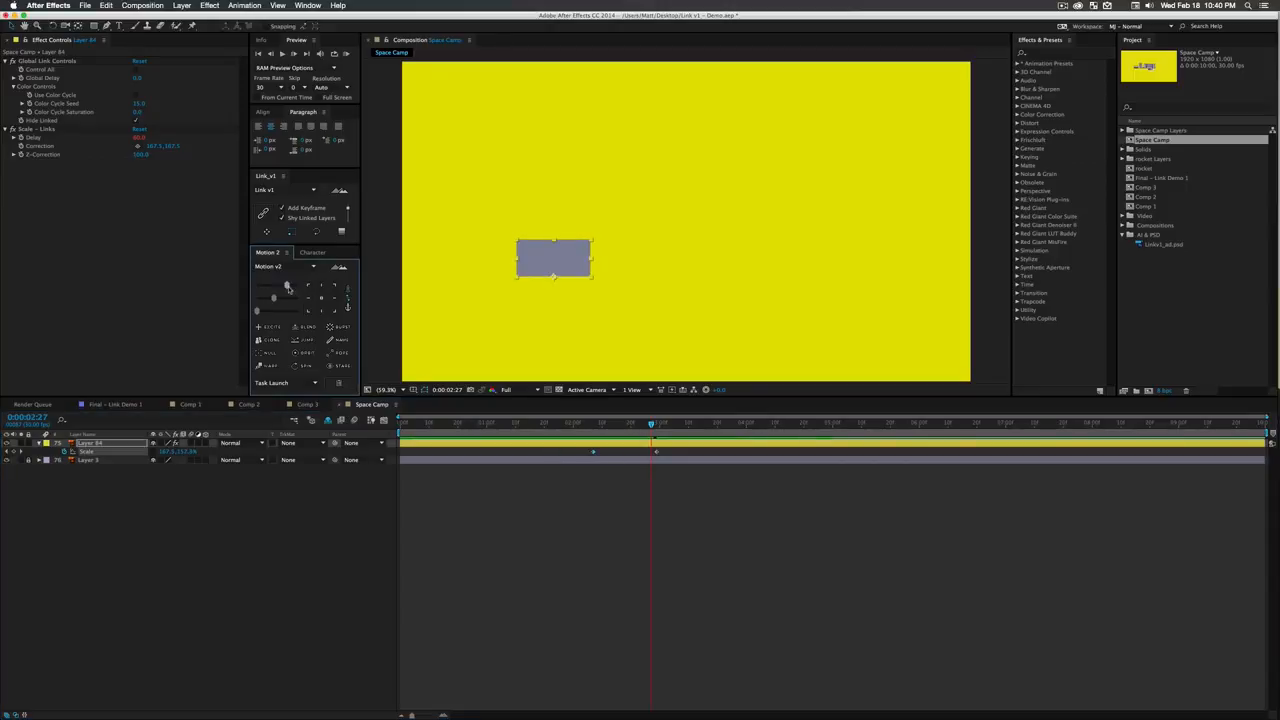
{"action": "left_click", "coordinate": [613, 447]}
{"action": "left_click", "coordinate": [590, 428]}
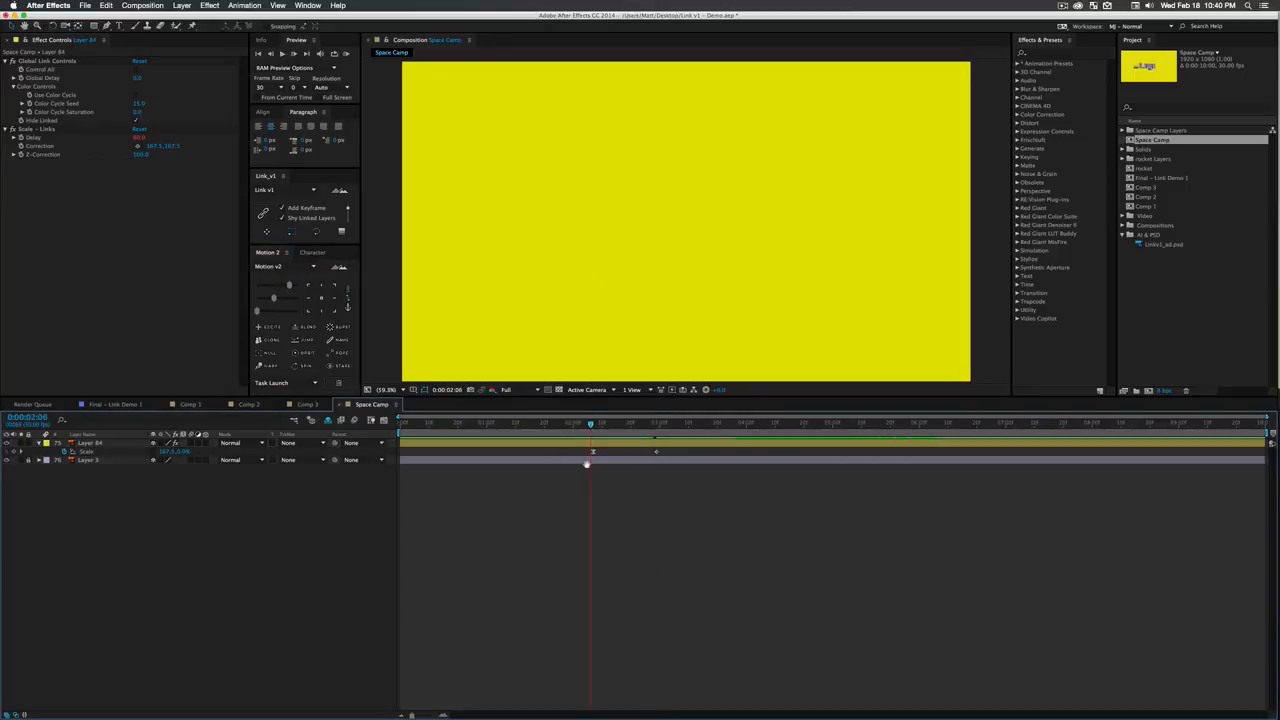
{"action": "key", "text": "space"}
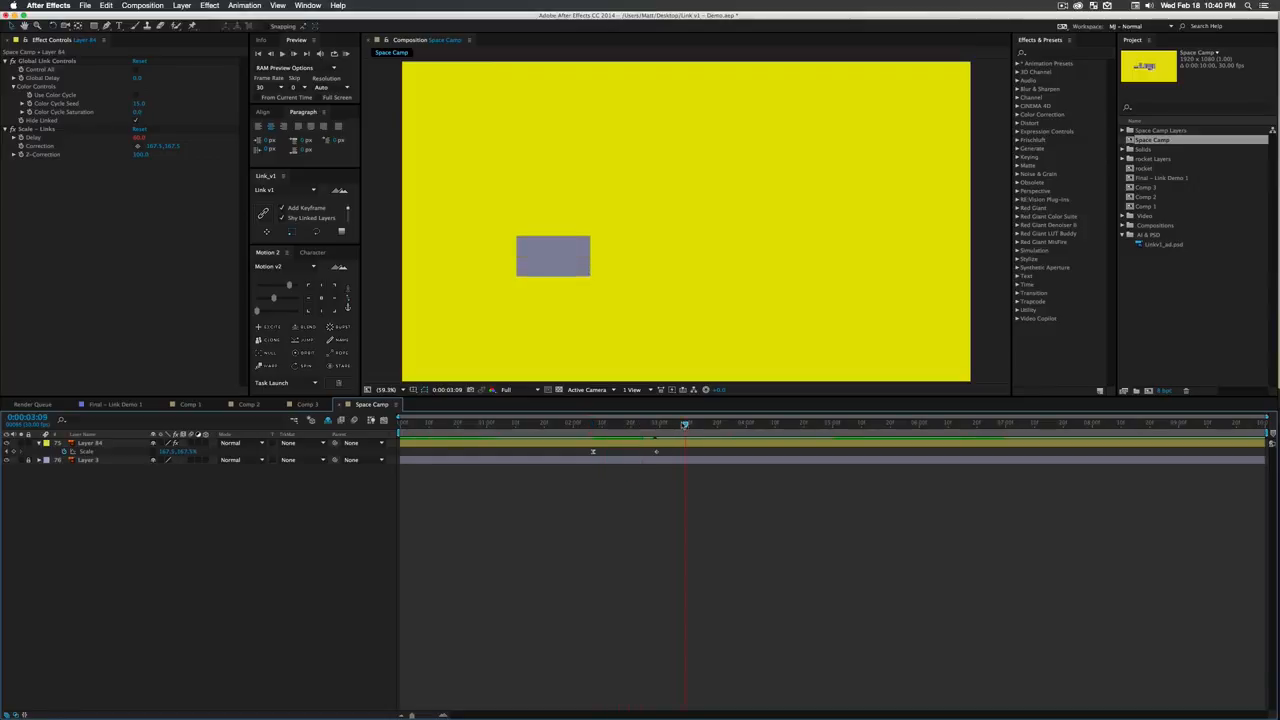
- Set the work area from 0:00:01:26 to 0:00:03:09, preview it, and extend its end to just past four seconds
{"action": "key", "text": "n"}
{"action": "left_click_drag", "start_coordinate": [603, 427], "coordinate": [562, 426]}
{"action": "key", "text": "b"}
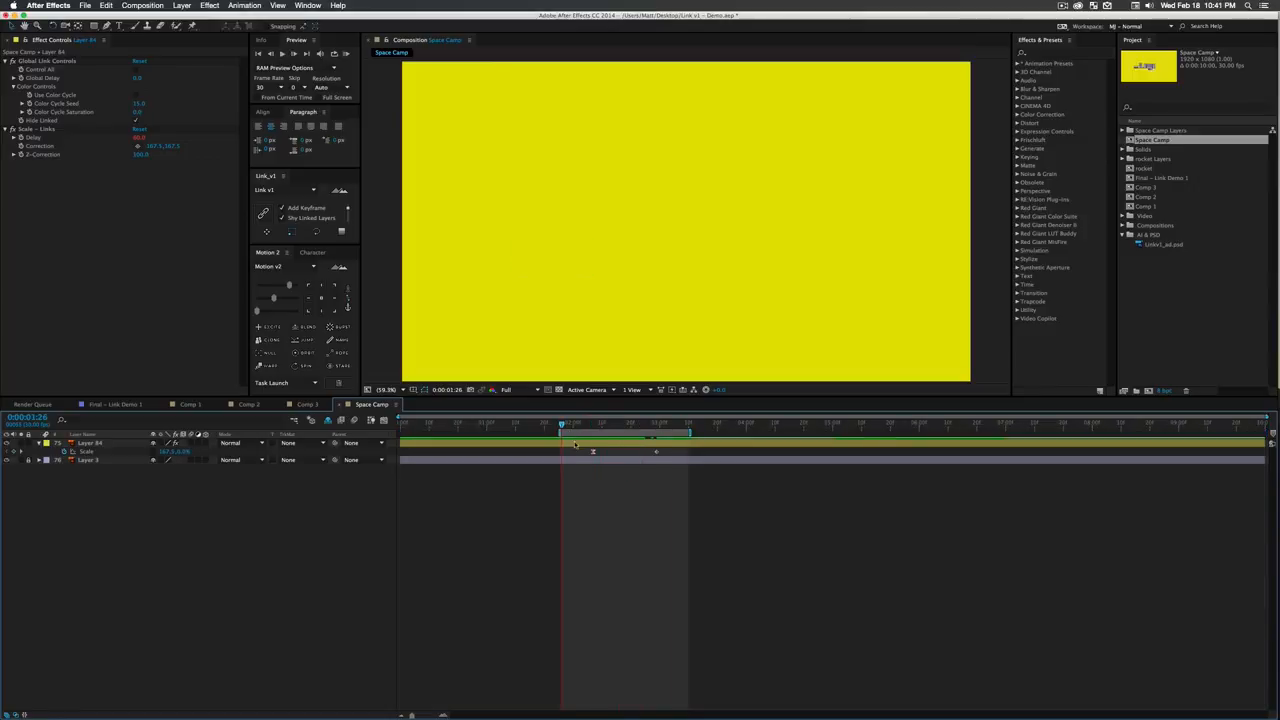
{"action": "key", "text": "space"}
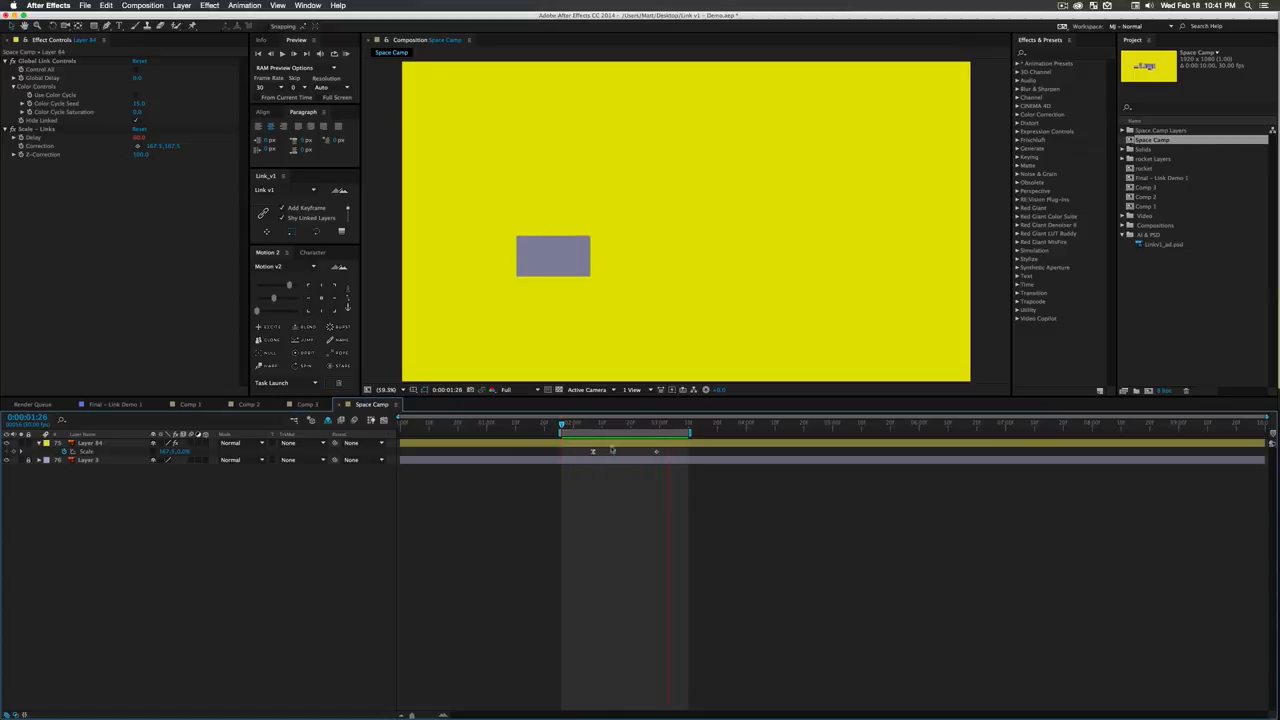
{"action": "left_click_drag", "start_coordinate": [691, 433], "coordinate": [781, 433]}
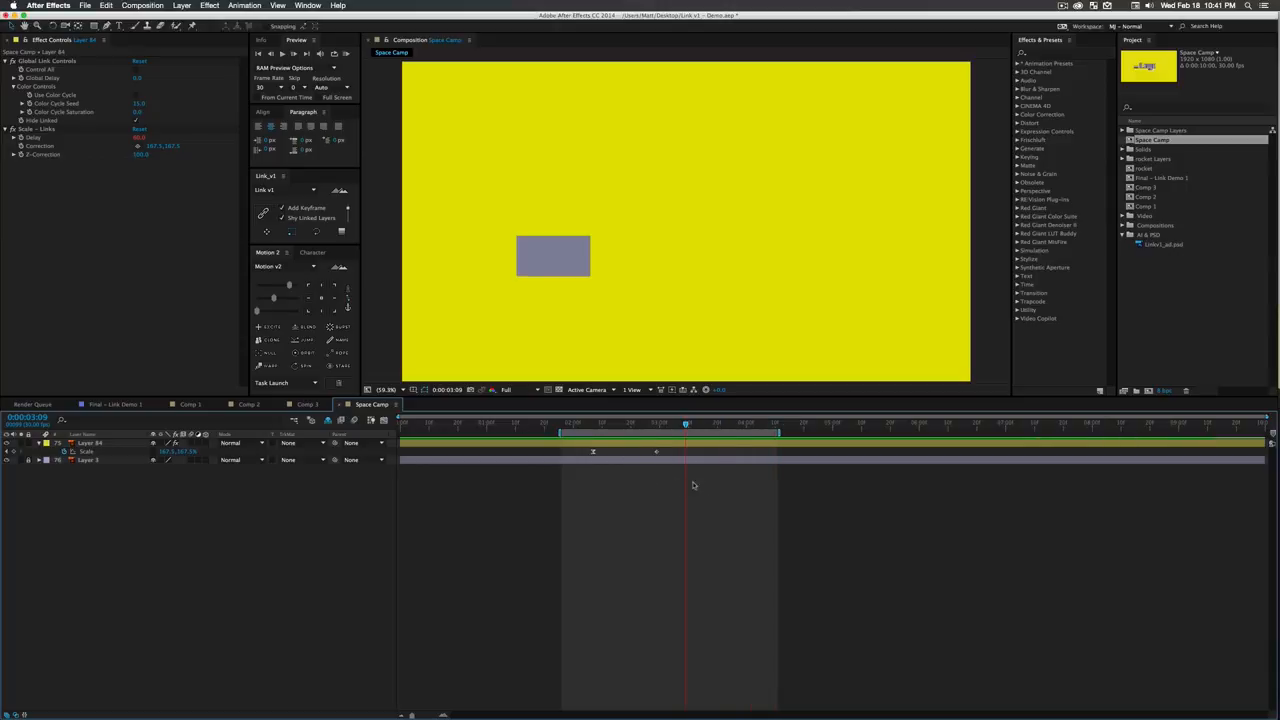
- Apply Motion v2's Excite to both of Layer 84's Scale keyframes
{"action": "left_click_drag", "start_coordinate": [693, 485], "coordinate": [578, 444]}
{"action": "left_click", "coordinate": [258, 327]}
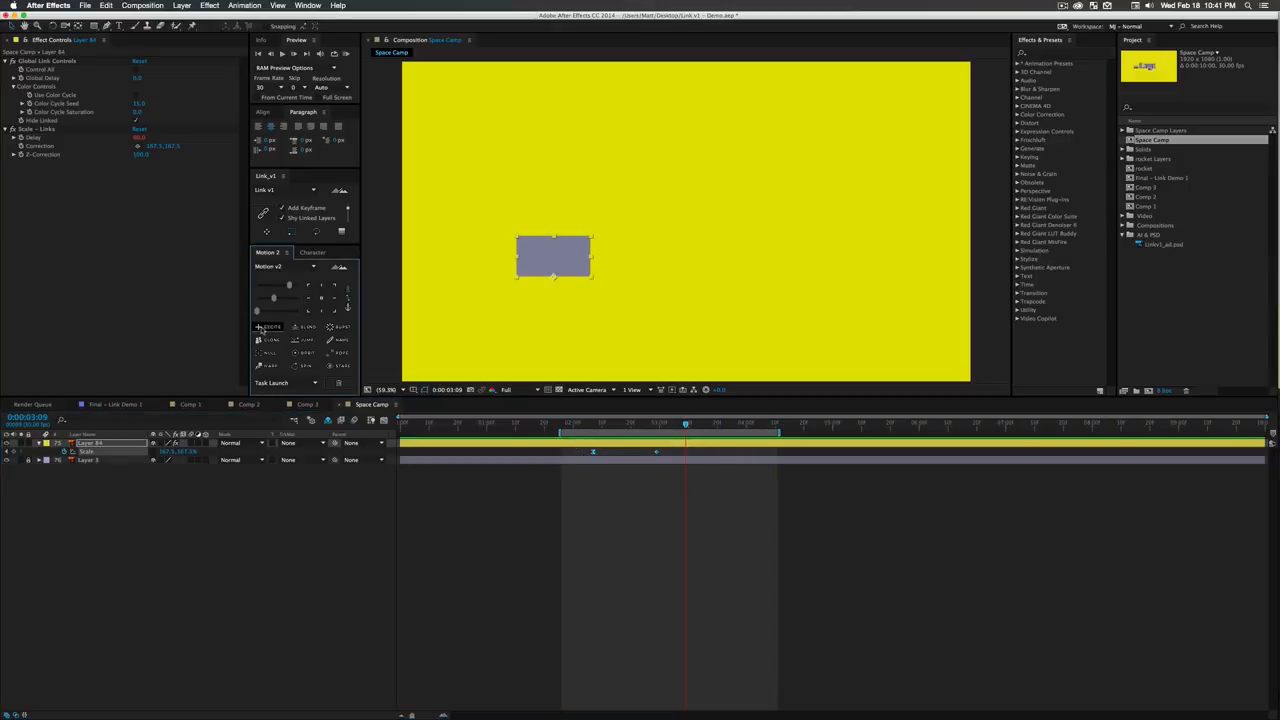
{"action": "left_click", "coordinate": [760, 475]}
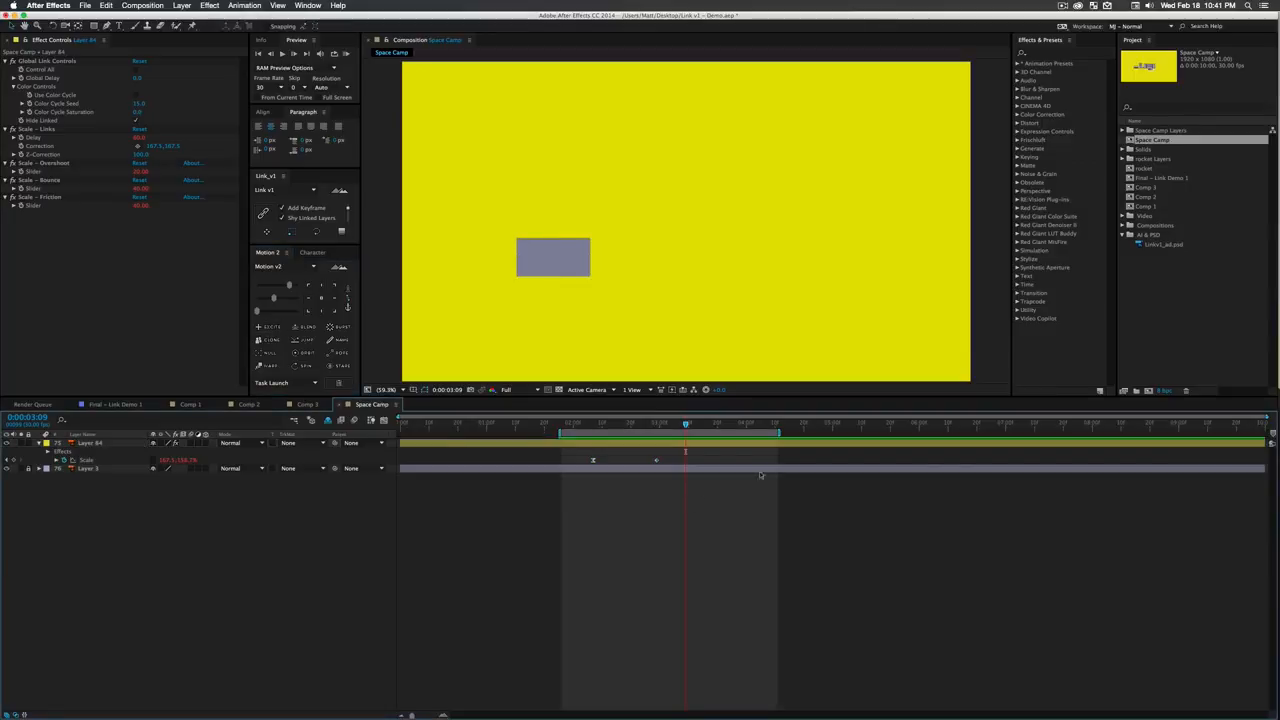
- Extend the work area to run from just past one second to about 0:00:05:11, previewing the bounce
{"action": "left_click_drag", "start_coordinate": [782, 433], "coordinate": [866, 433]}
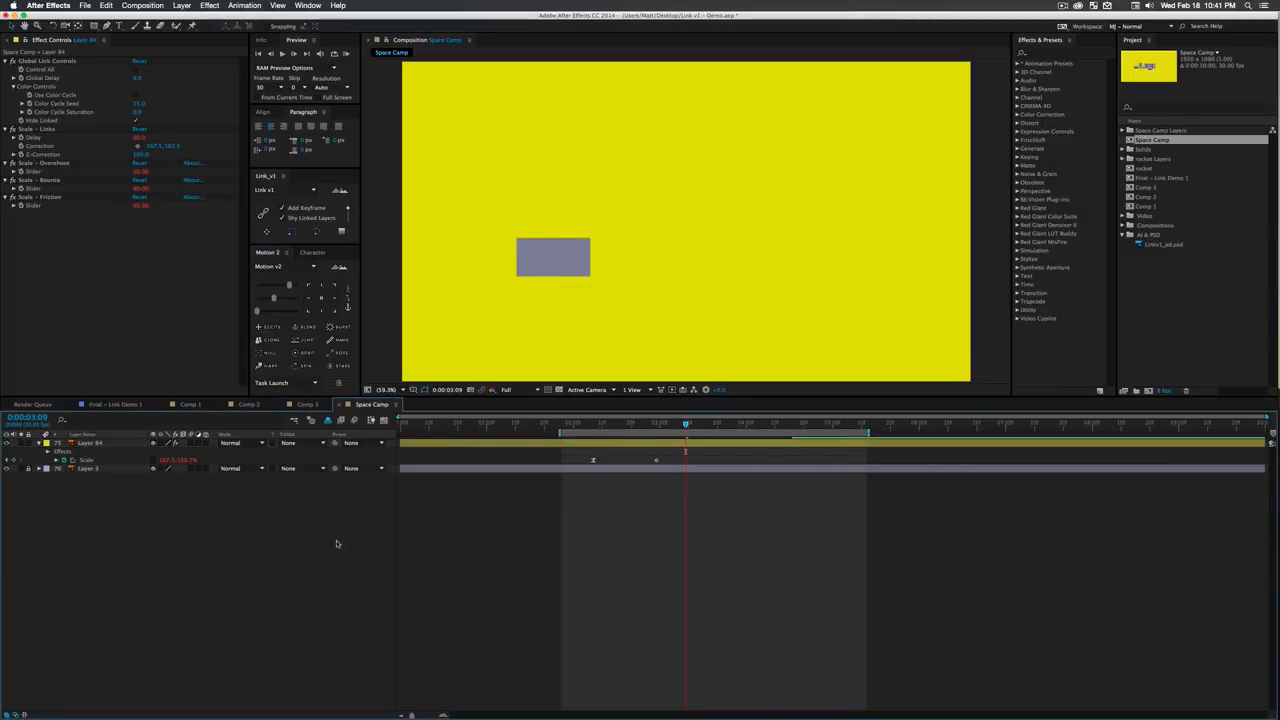
{"action": "key", "text": "space"}
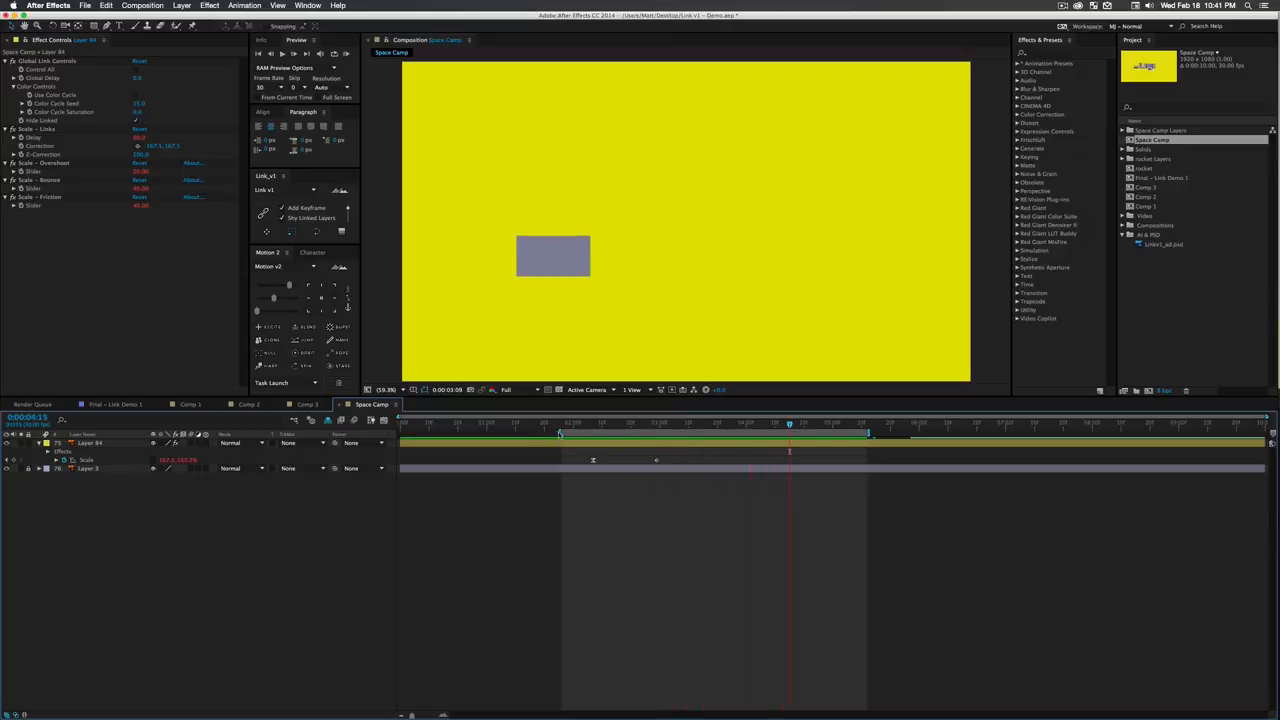
{"action": "left_click_drag", "start_coordinate": [560, 433], "coordinate": [491, 433]}
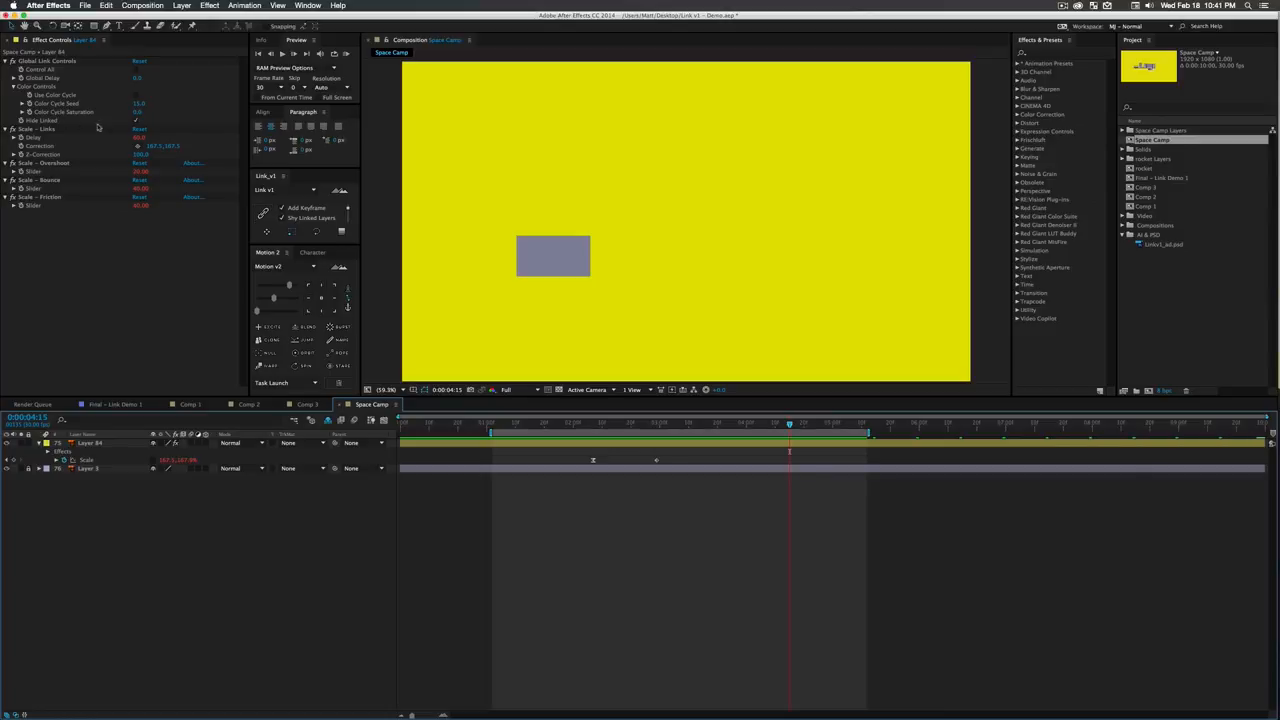
- Turn off Hide Linked on Layer 84 and check the linked building layers at 0:00:02:14
{"action": "left_click", "coordinate": [136, 122]}
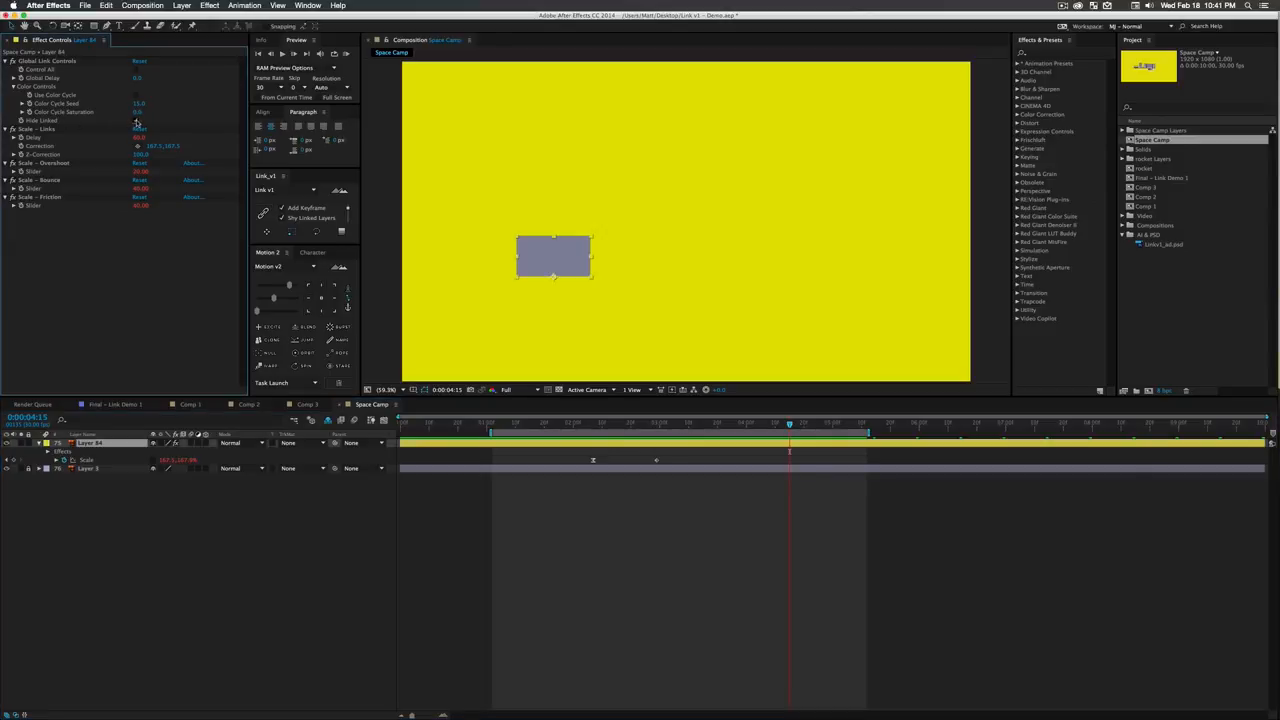
{"action": "left_click", "coordinate": [136, 121]}
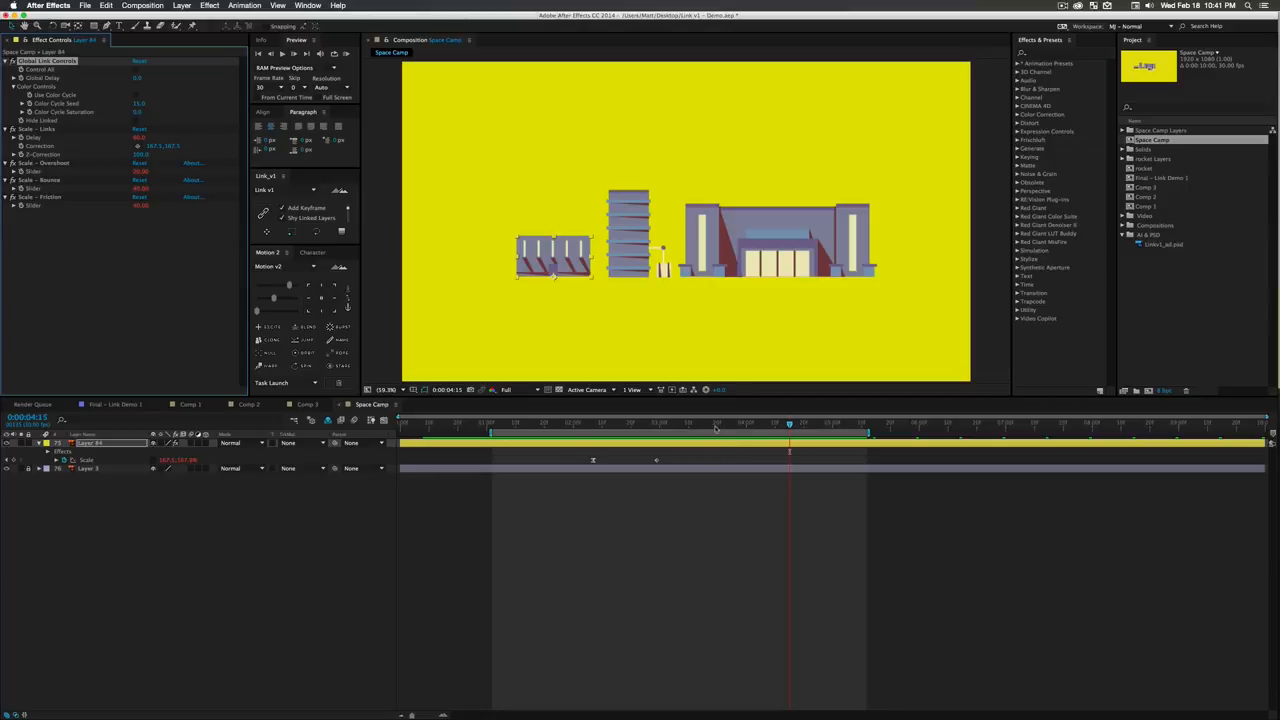
{"action": "left_click_drag", "start_coordinate": [713, 426], "coordinate": [613, 444]}
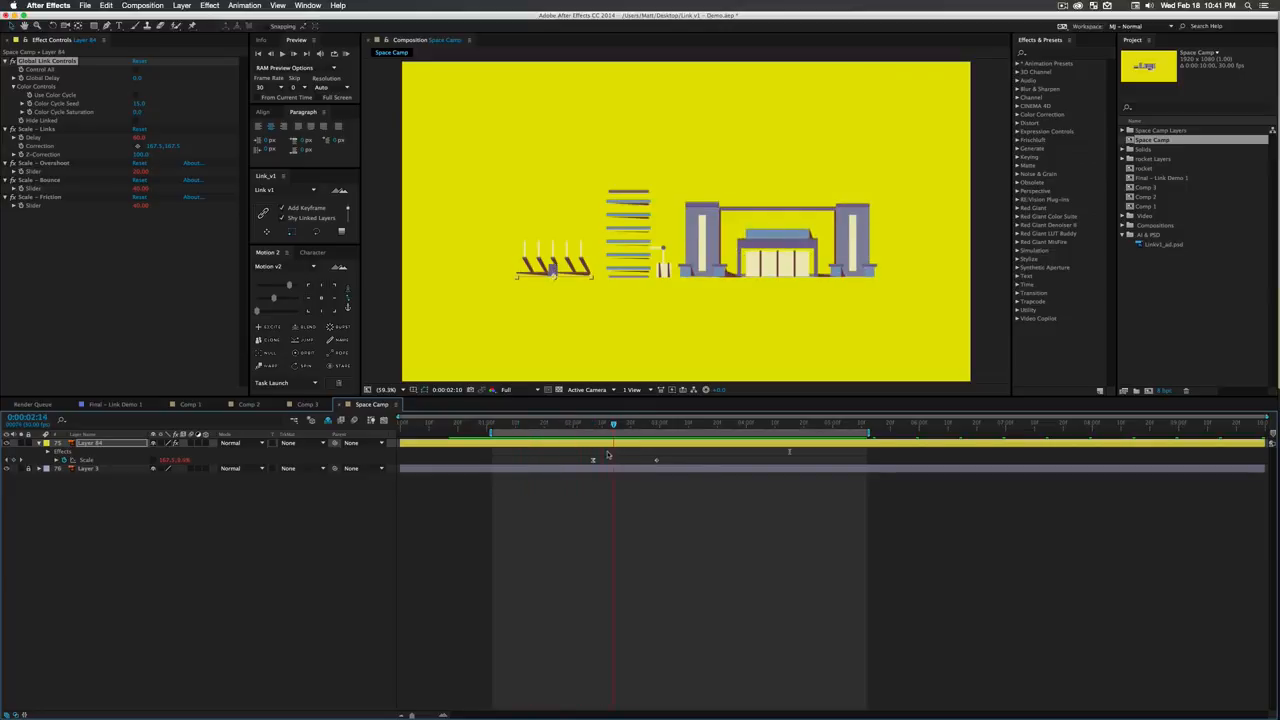
{"action": "left_click", "coordinate": [327, 420]}
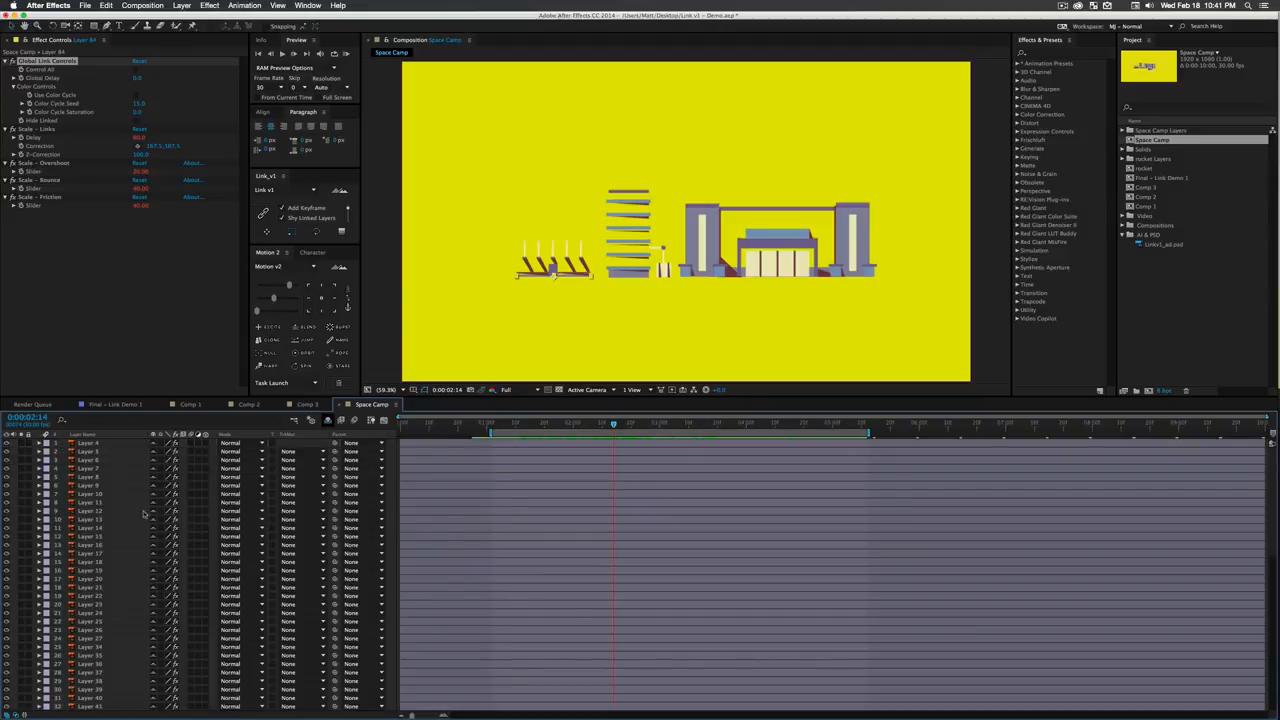
{"action": "left_click", "coordinate": [327, 420]}
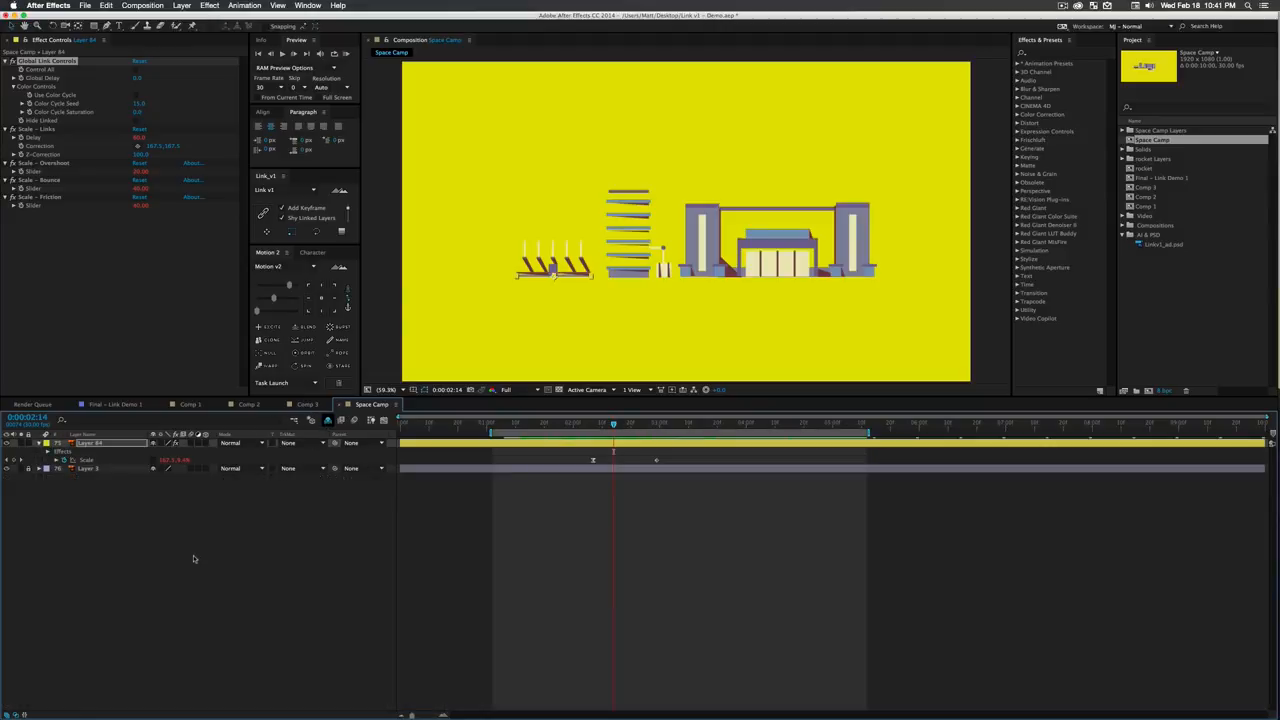
- Enable Control All on Layer 84 with a Global Delay of -26 and preview the buildings growing
{"action": "left_click", "coordinate": [136, 71]}
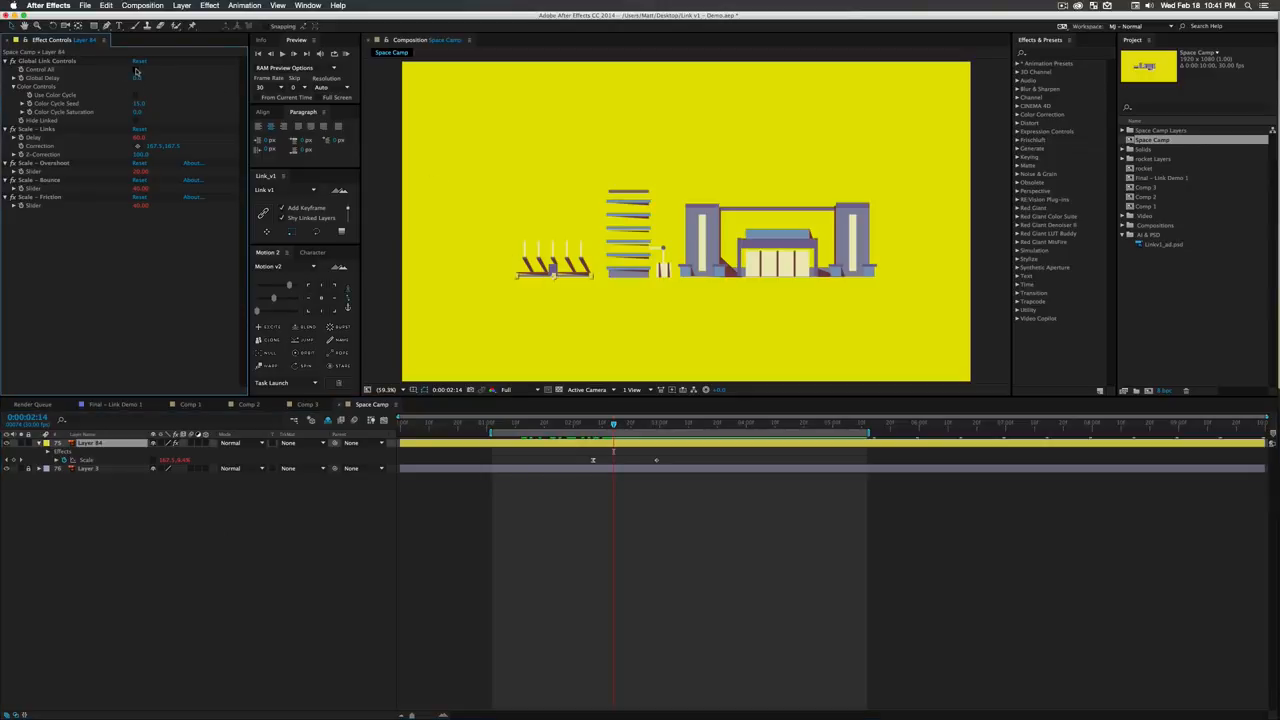
{"action": "left_click", "coordinate": [136, 70]}
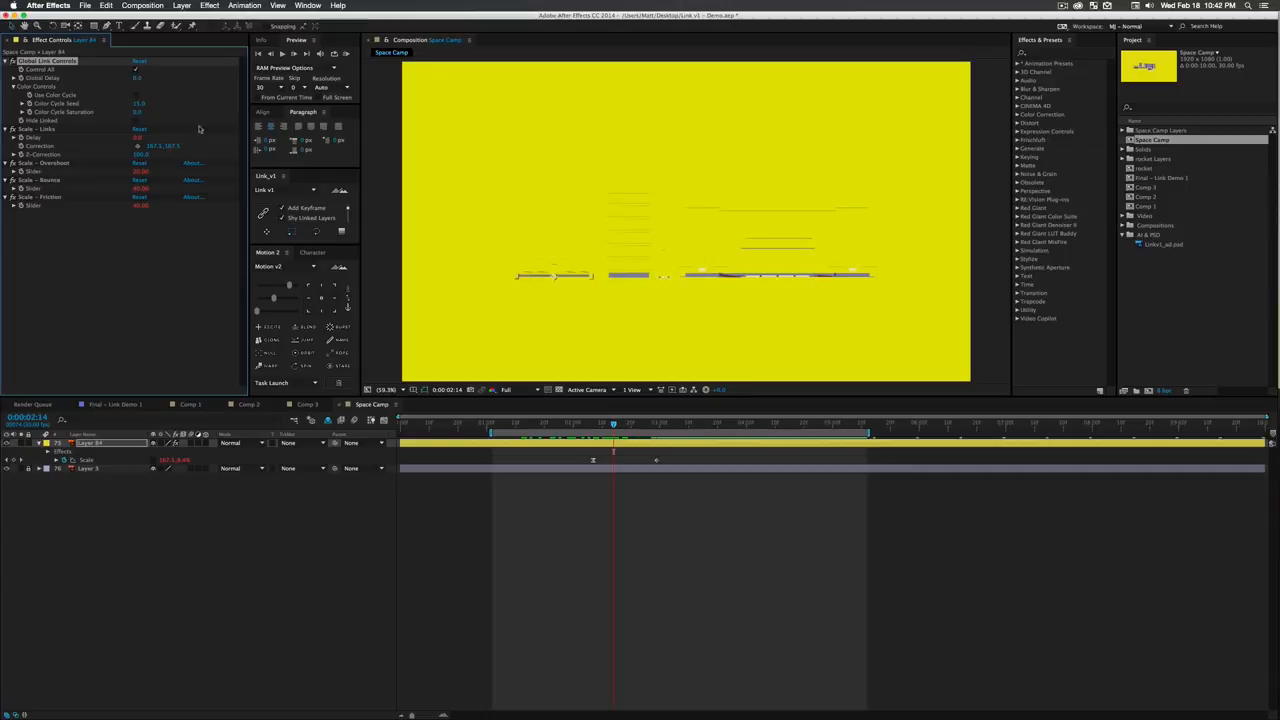
{"action": "left_click_drag", "start_coordinate": [136, 79], "coordinate": [62, 78]}
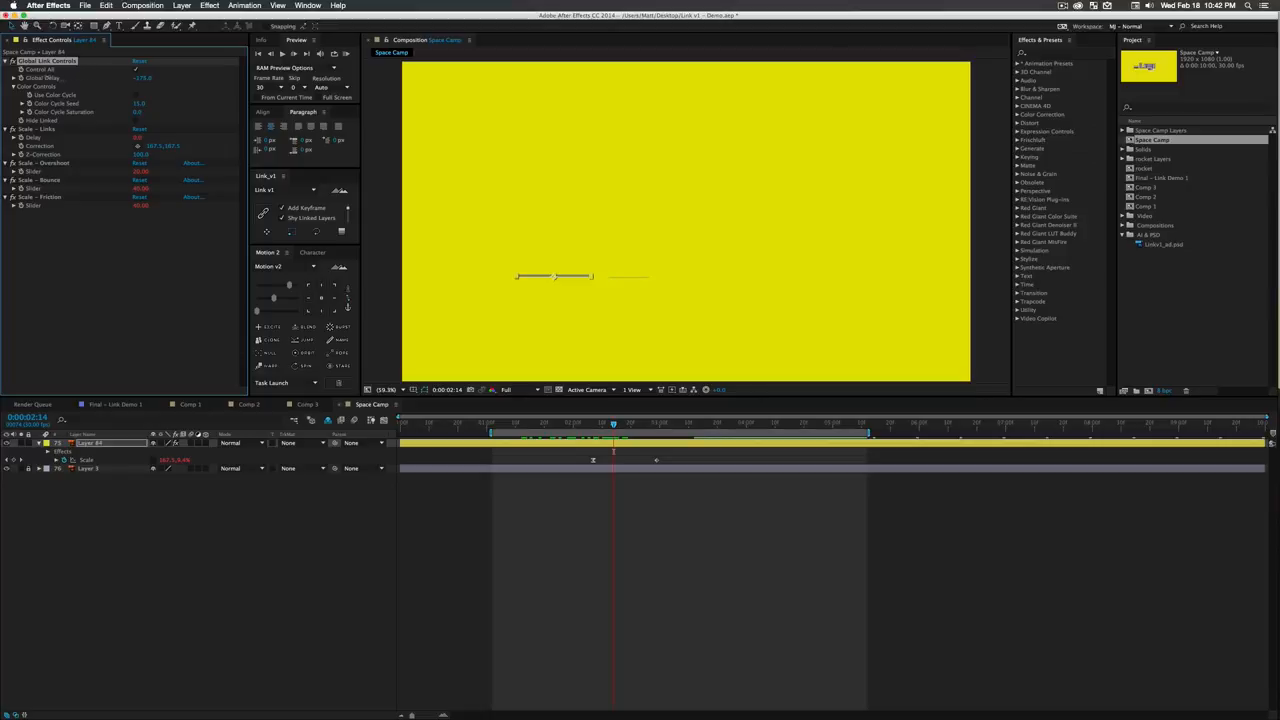
{"action": "mouse_move", "coordinate": [613, 424]}
{"action": "left_mouse_down"}
{"action": "mouse_move", "coordinate": [596, 425]}
{"action": "mouse_move", "coordinate": [614, 428]}
{"action": "left_mouse_up"}
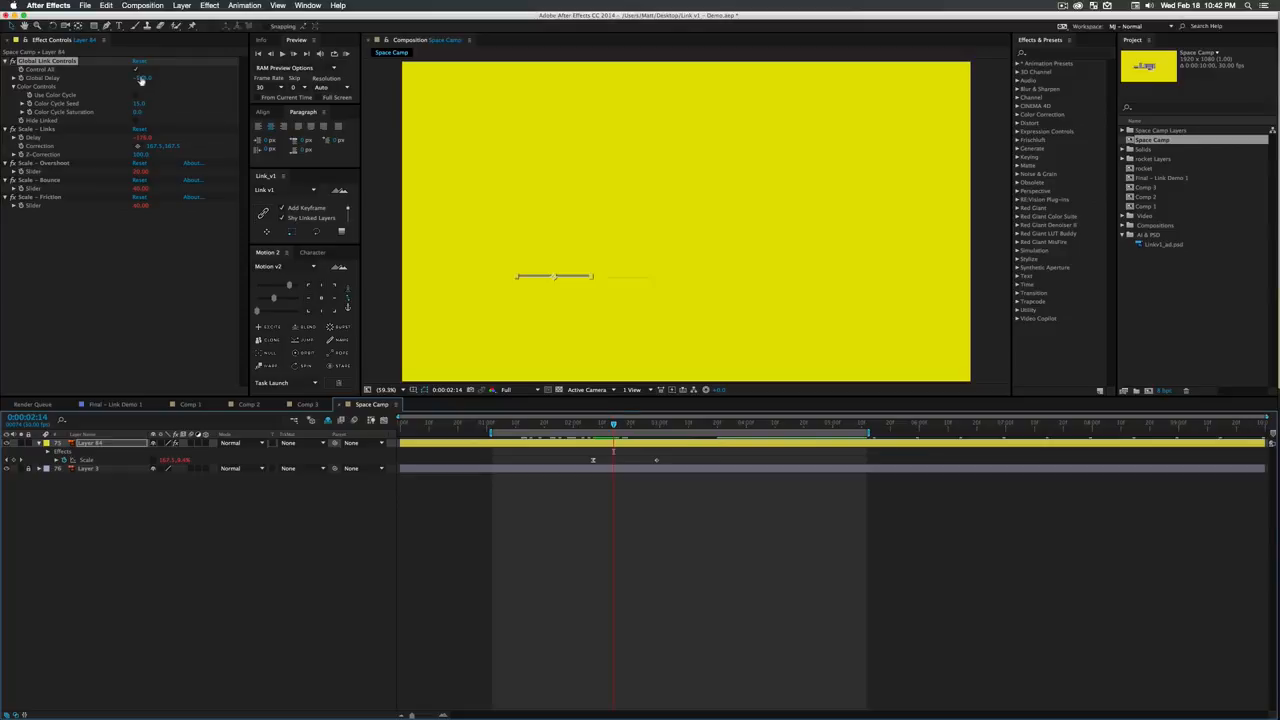
{"action": "mouse_move", "coordinate": [142, 79]}
{"action": "left_mouse_down"}
{"action": "mouse_move", "coordinate": [189, 82]}
{"action": "mouse_move", "coordinate": [158, 79]}
{"action": "left_mouse_up"}
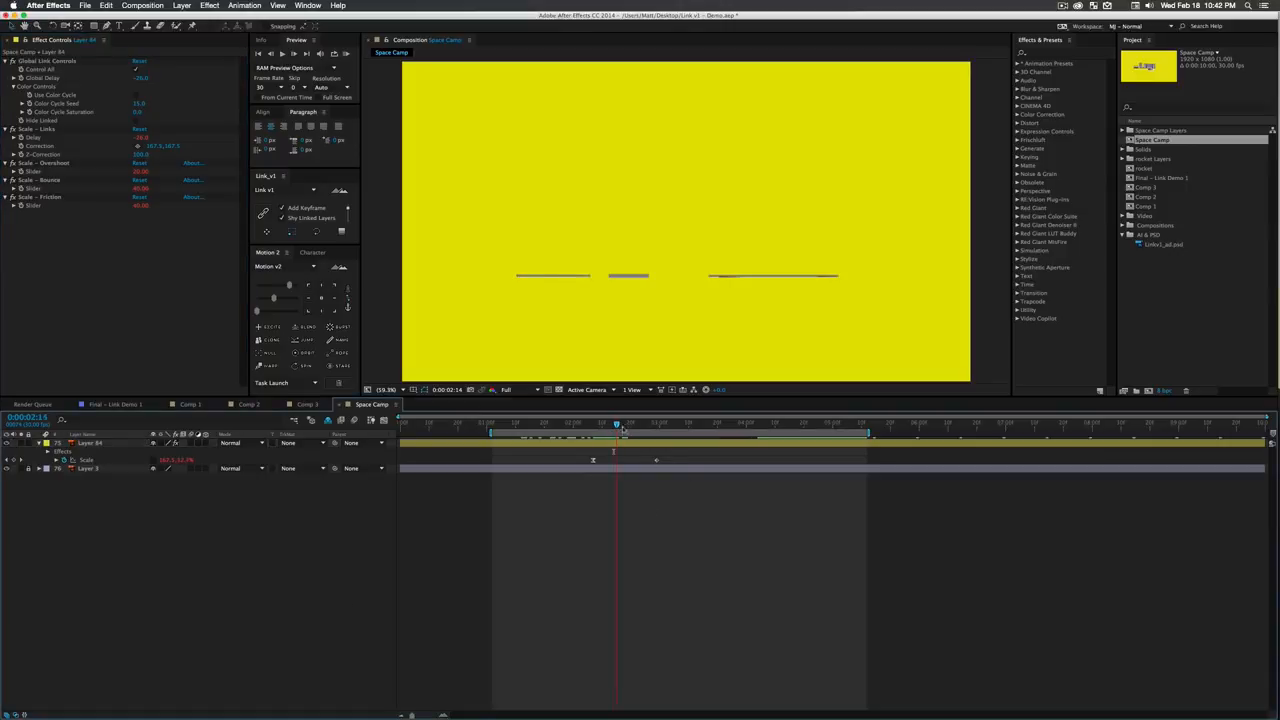
{"action": "mouse_move", "coordinate": [614, 425]}
{"action": "left_mouse_down"}
{"action": "mouse_move", "coordinate": [646, 427]}
{"action": "mouse_move", "coordinate": [596, 425]}
{"action": "left_mouse_up"}
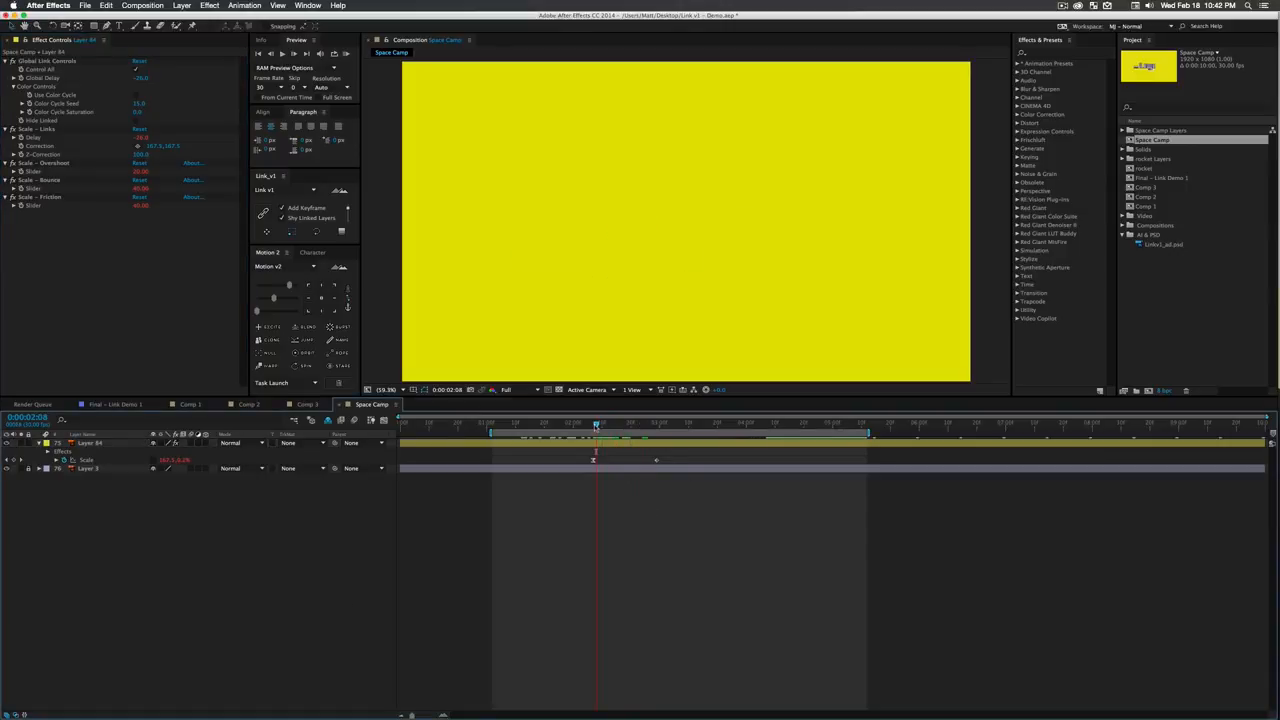
{"action": "key", "text": "KP_0"}
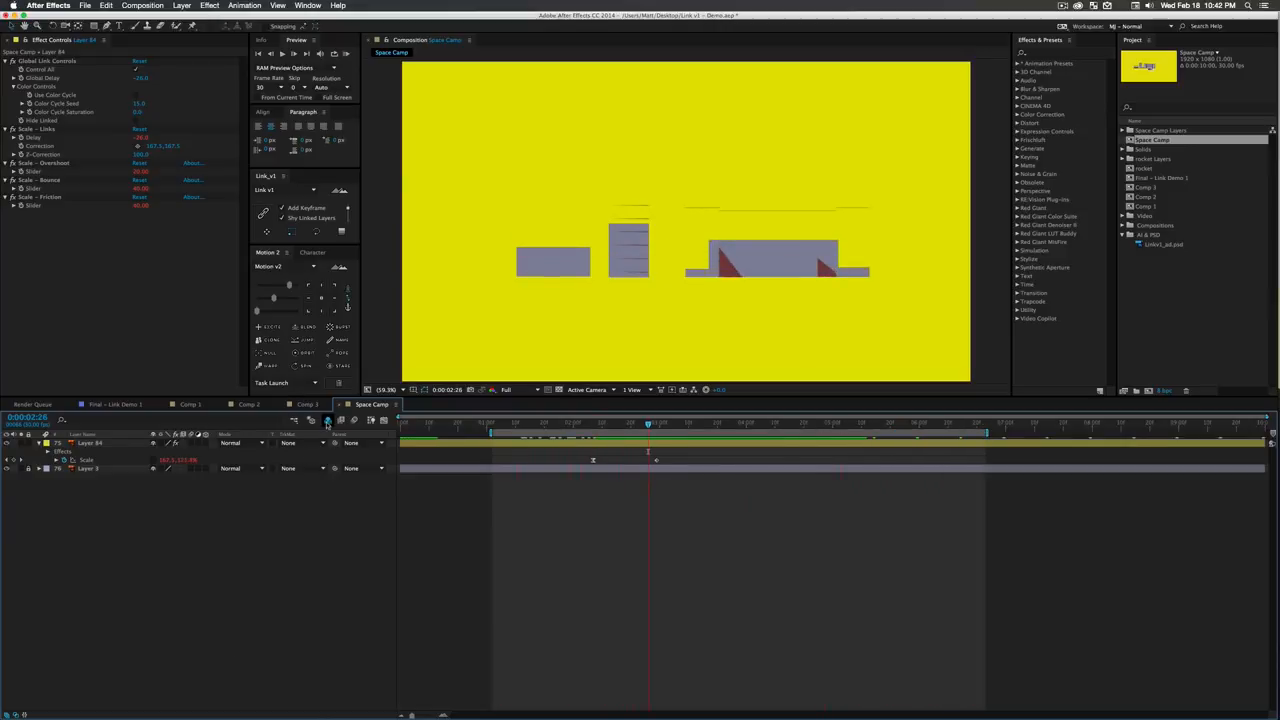
- Show the shy linked layers, select all of Space Camp's layers, and run Link v1's curved-arrow function on them
{"action": "left_click", "coordinate": [328, 420]}
{"action": "left_click", "coordinate": [98, 452]}
{"action": "scroll", "coordinate": [130, 618], "scroll_direction": "down", "scroll_amount": 4}
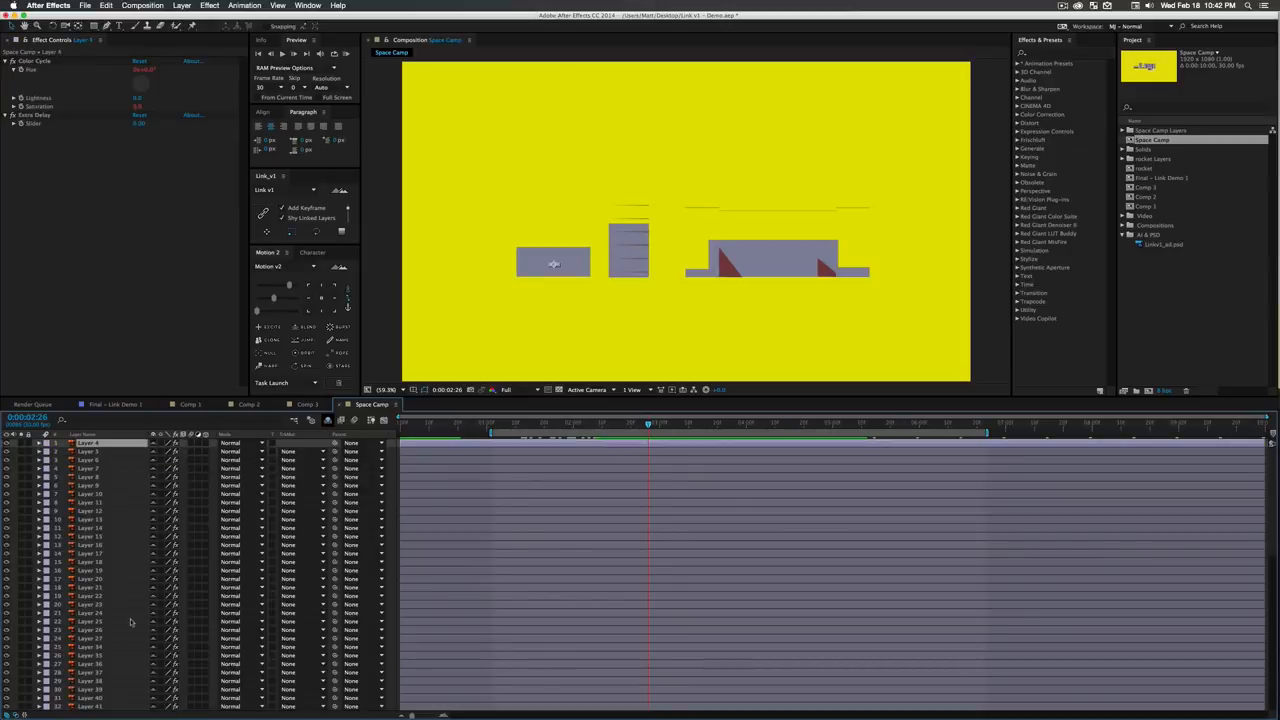
{"action": "scroll", "coordinate": [125, 675], "scroll_direction": "down", "scroll_amount": 12}
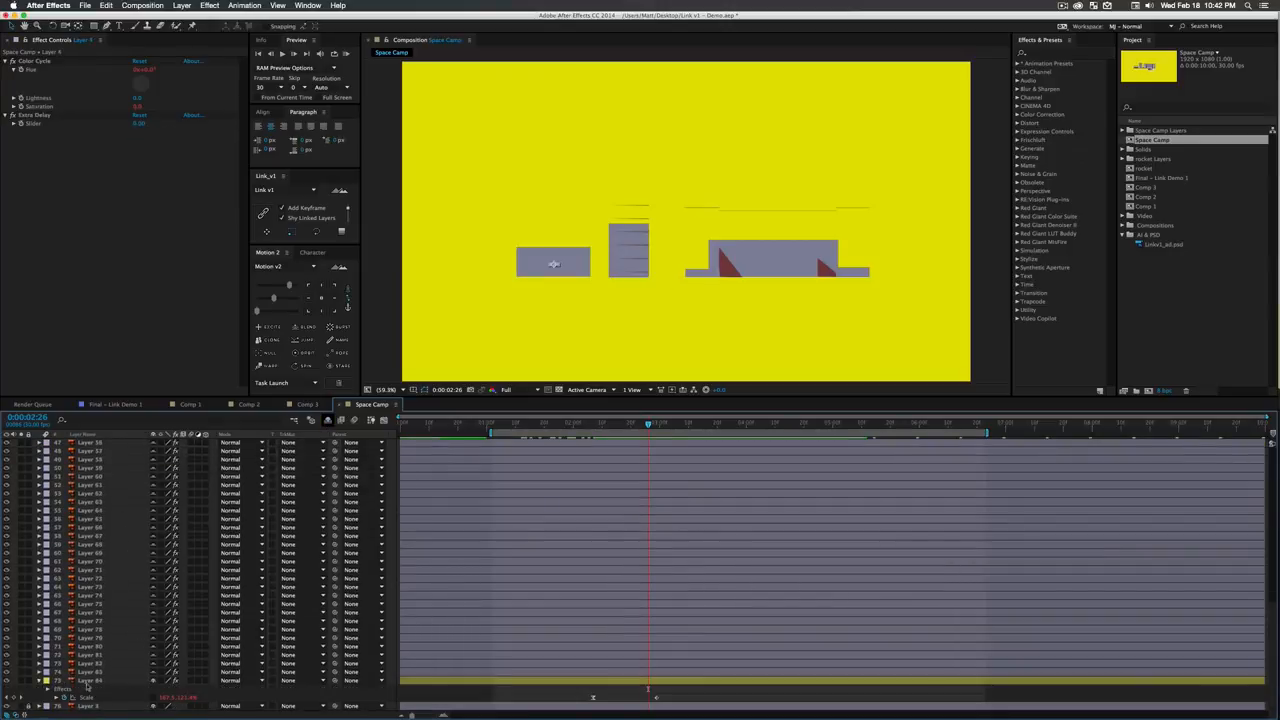
{"action": "left_click", "coordinate": [90, 681]}
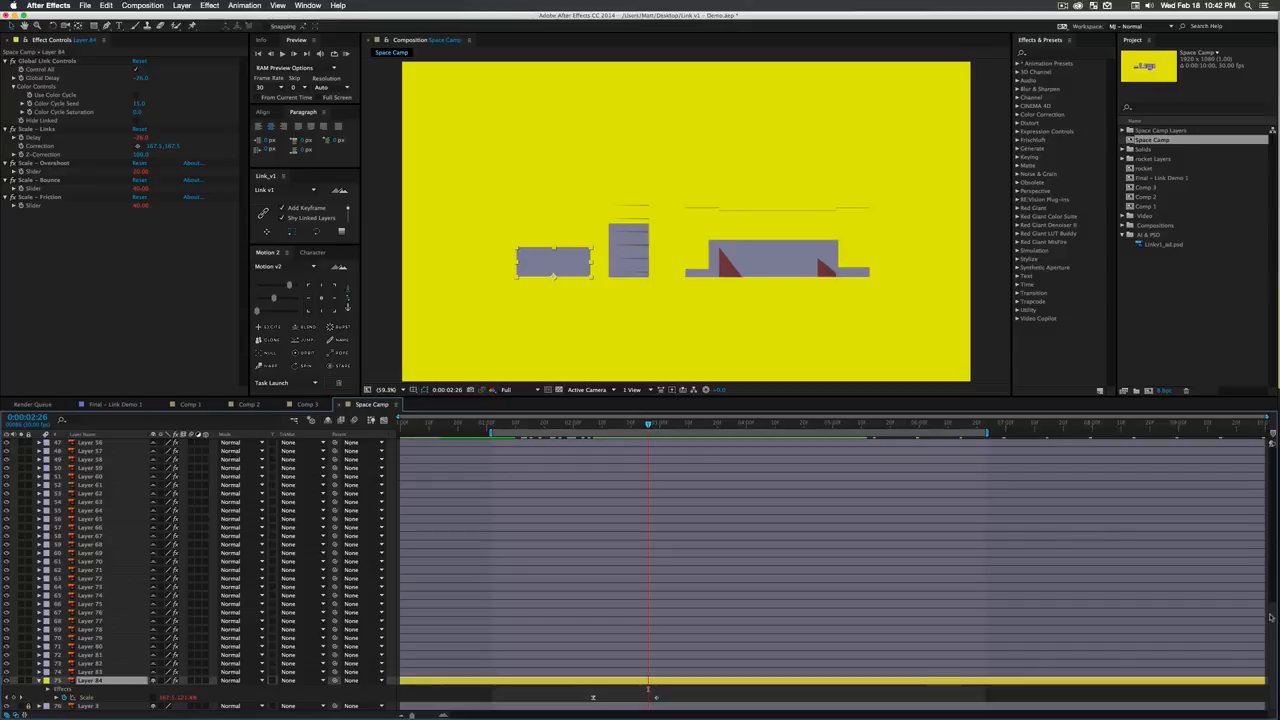
{"action": "left_click_drag", "start_coordinate": [1274, 617], "coordinate": [1274, 440]}
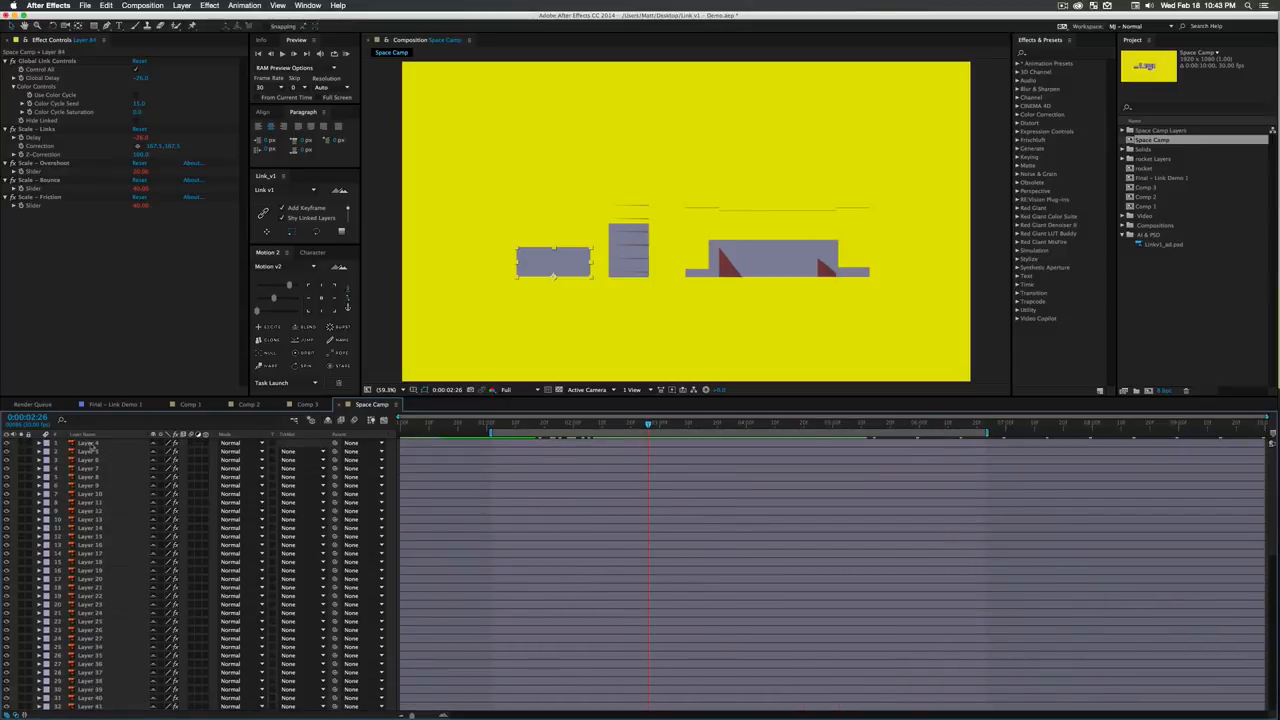
{"action": "key", "text": "super+a"}
{"action": "left_click", "coordinate": [318, 231]}
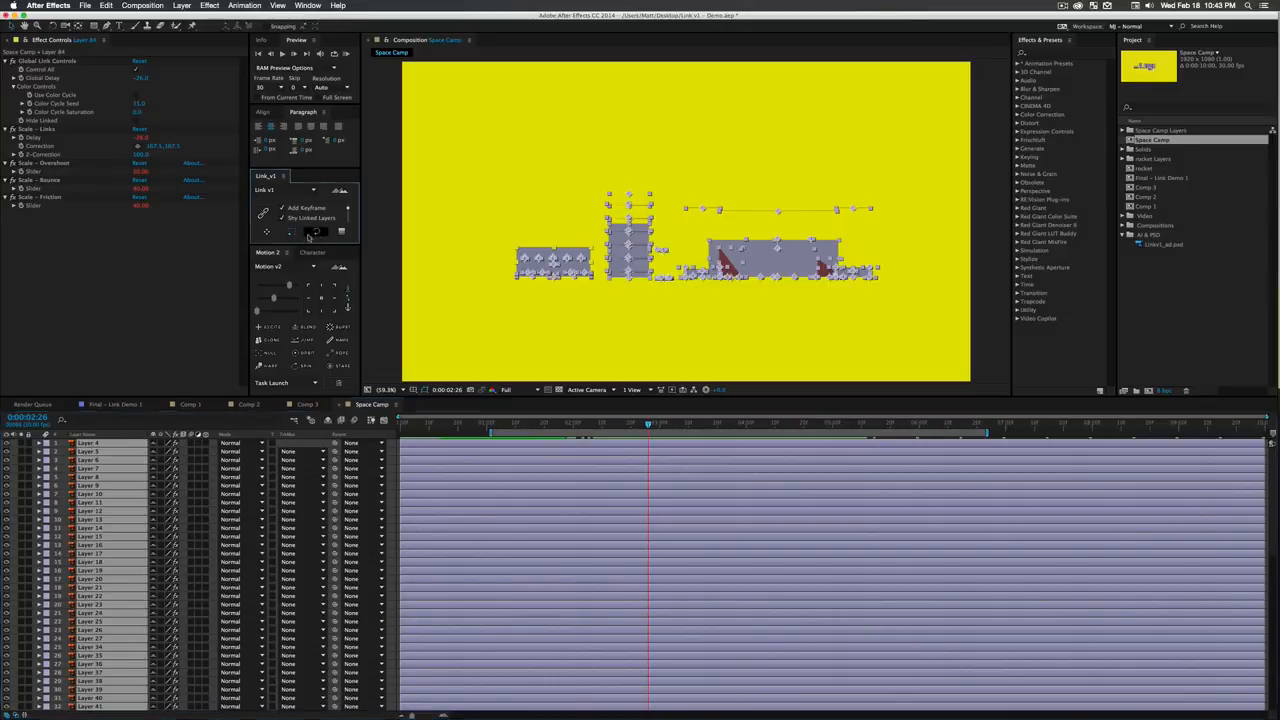